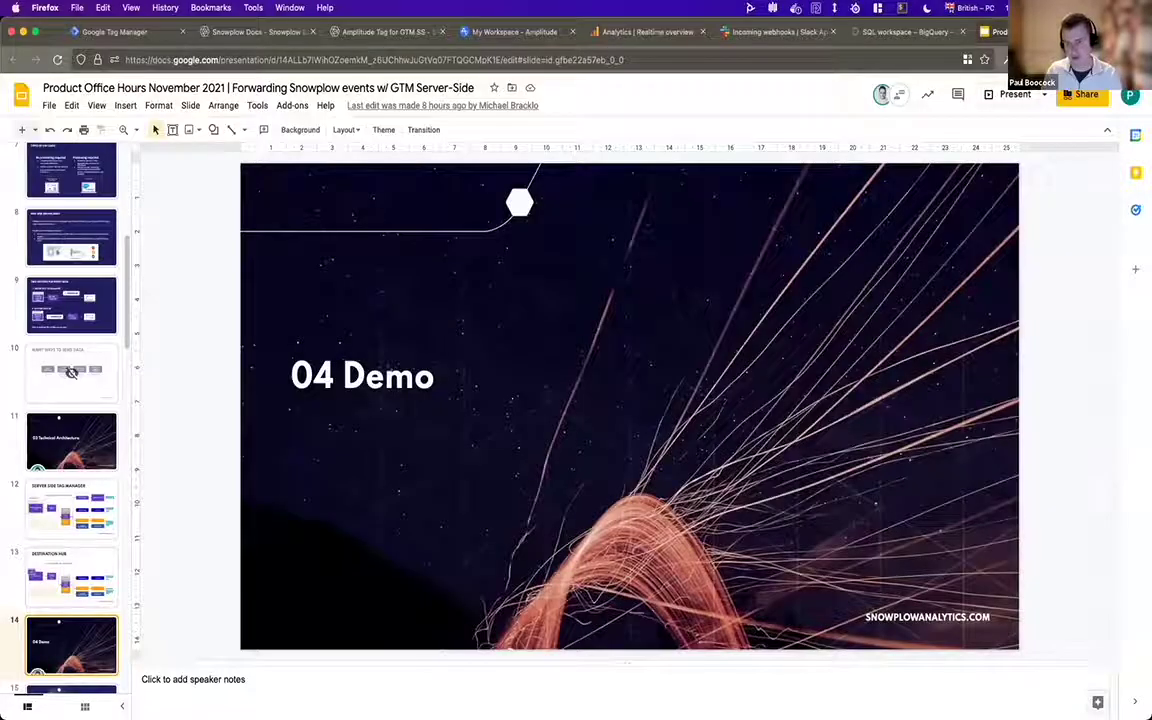
# Switch from the 04 Demo slide to the Google Tag Manager workspace overview.
pyautogui.click(100, 31)
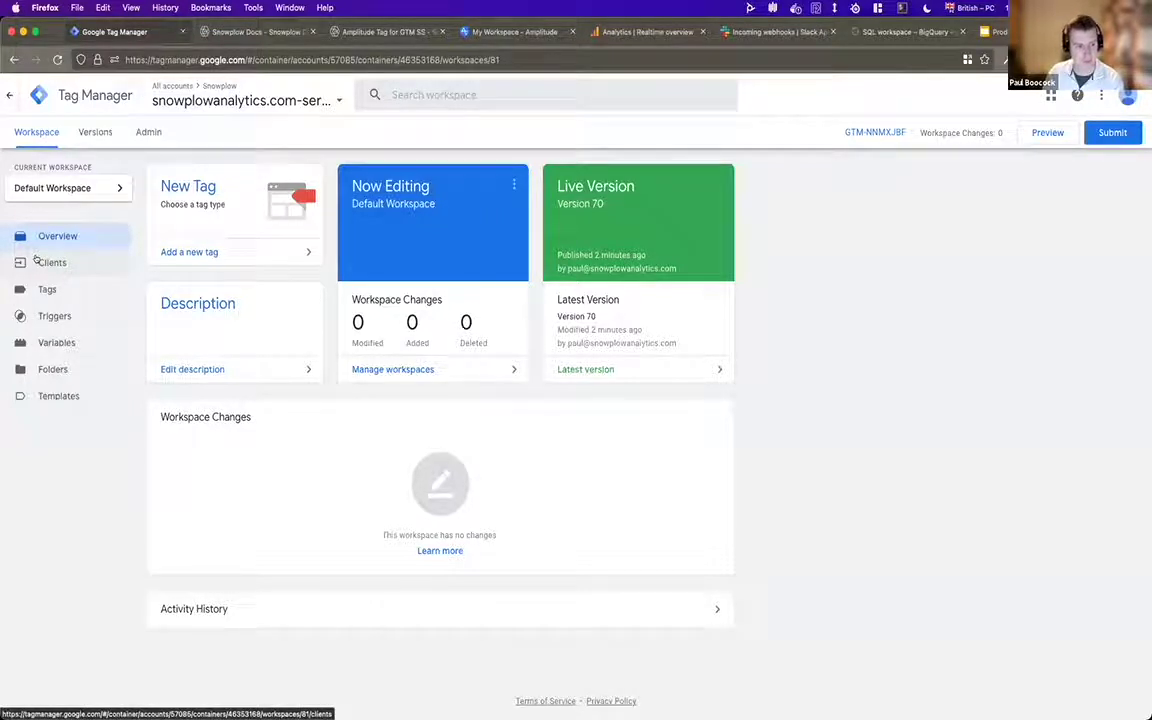
# Open the server container's Templates page and browse the community client template gallery.
pyautogui.click(53, 395)
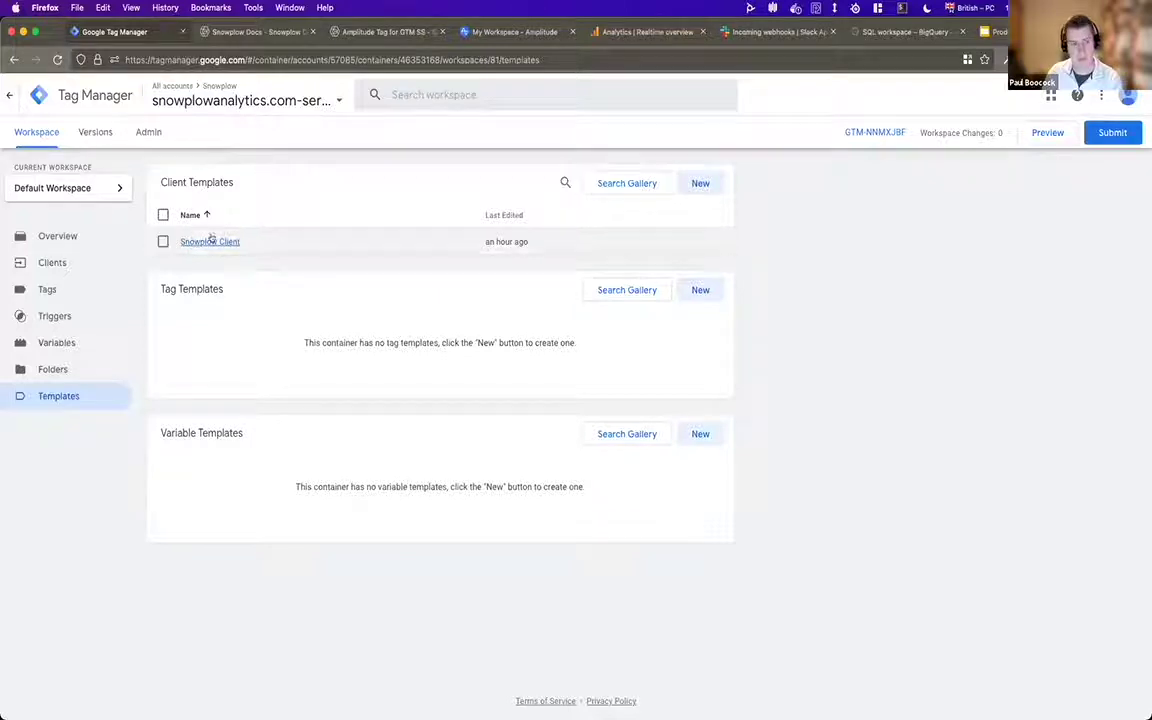
pyautogui.click(624, 180)
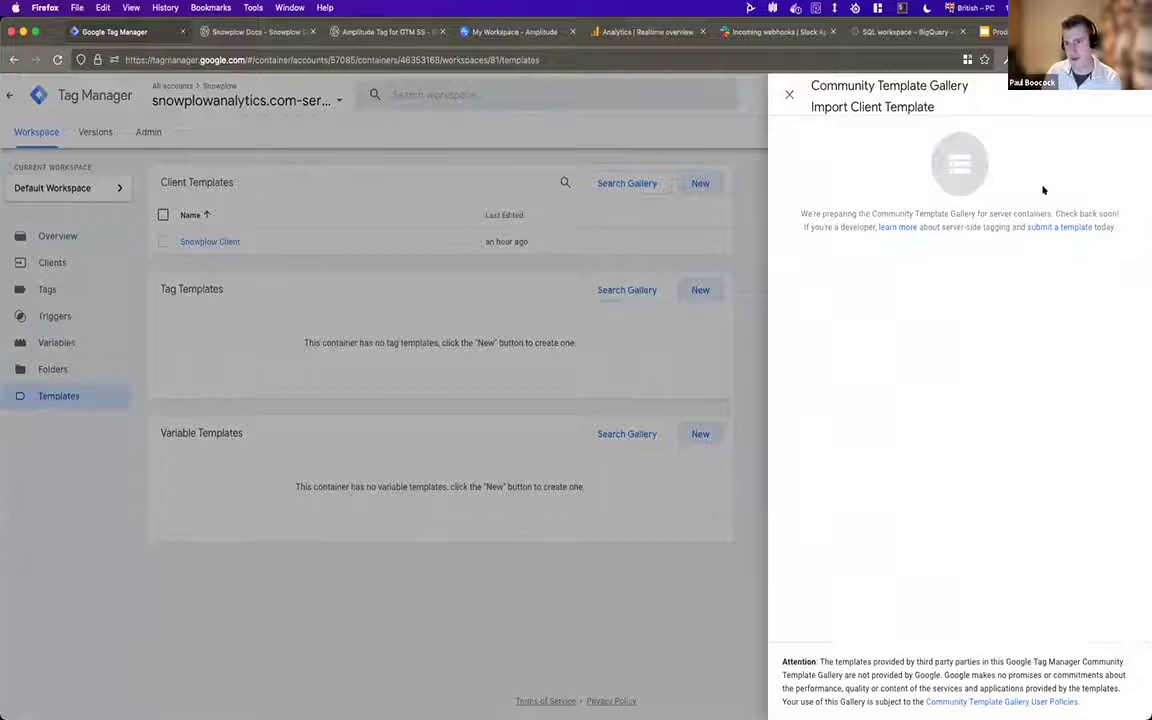
# Close the empty gallery, abandon importing a new client template file, and go to Clients.
pyautogui.click(789, 94)
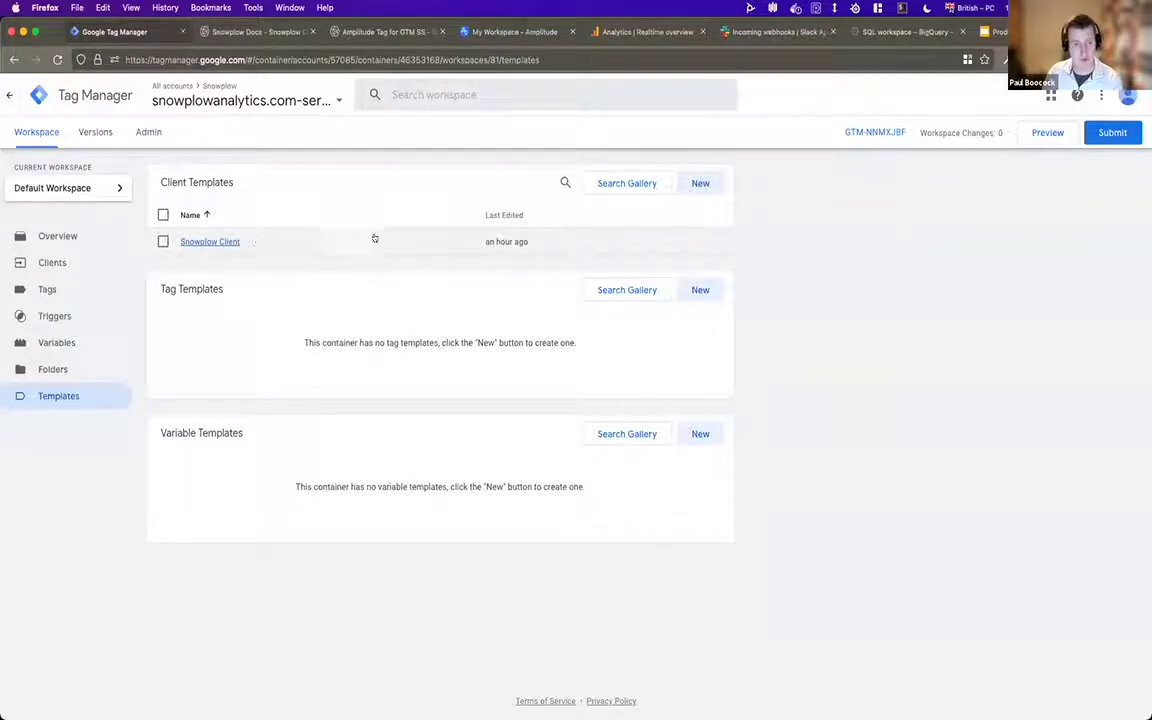
pyautogui.click(712, 190)
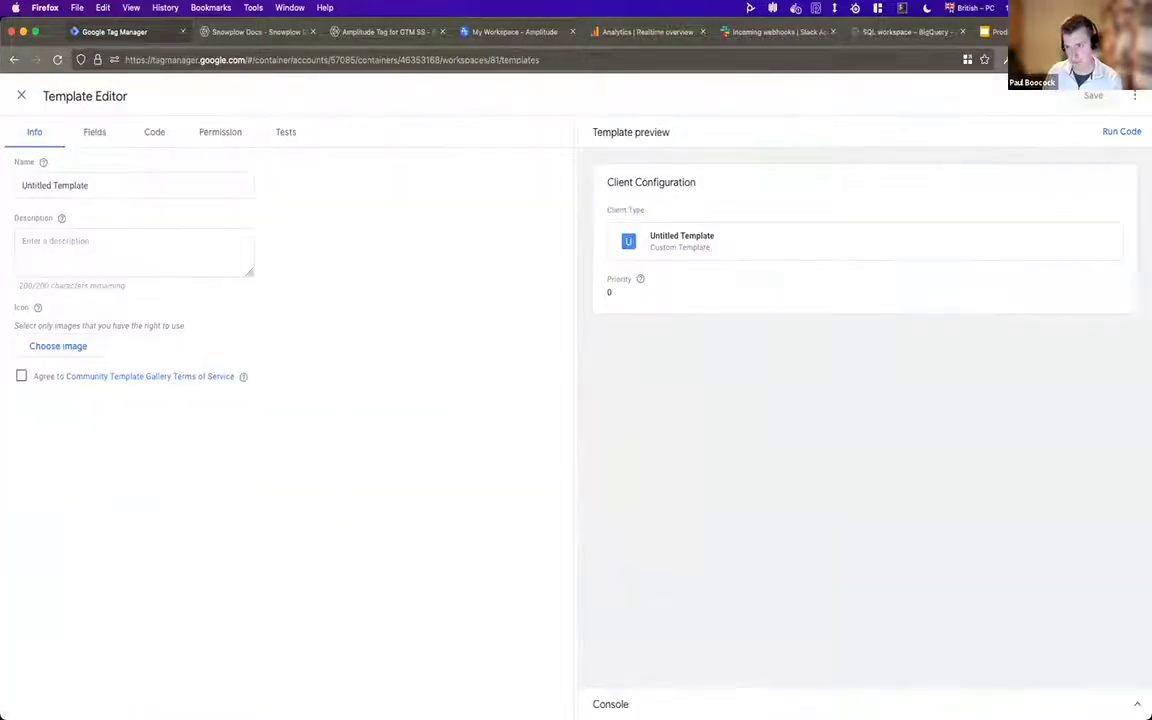
pyautogui.click(1136, 96)
pyautogui.click(1062, 127)
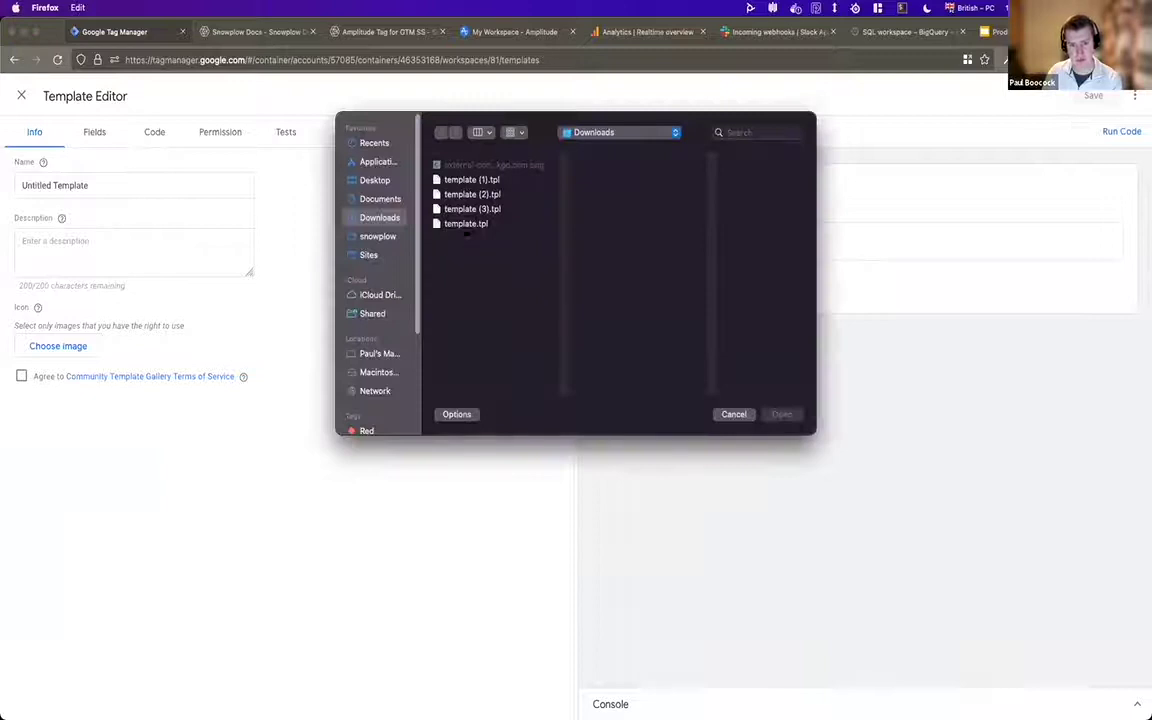
pyautogui.click(733, 414)
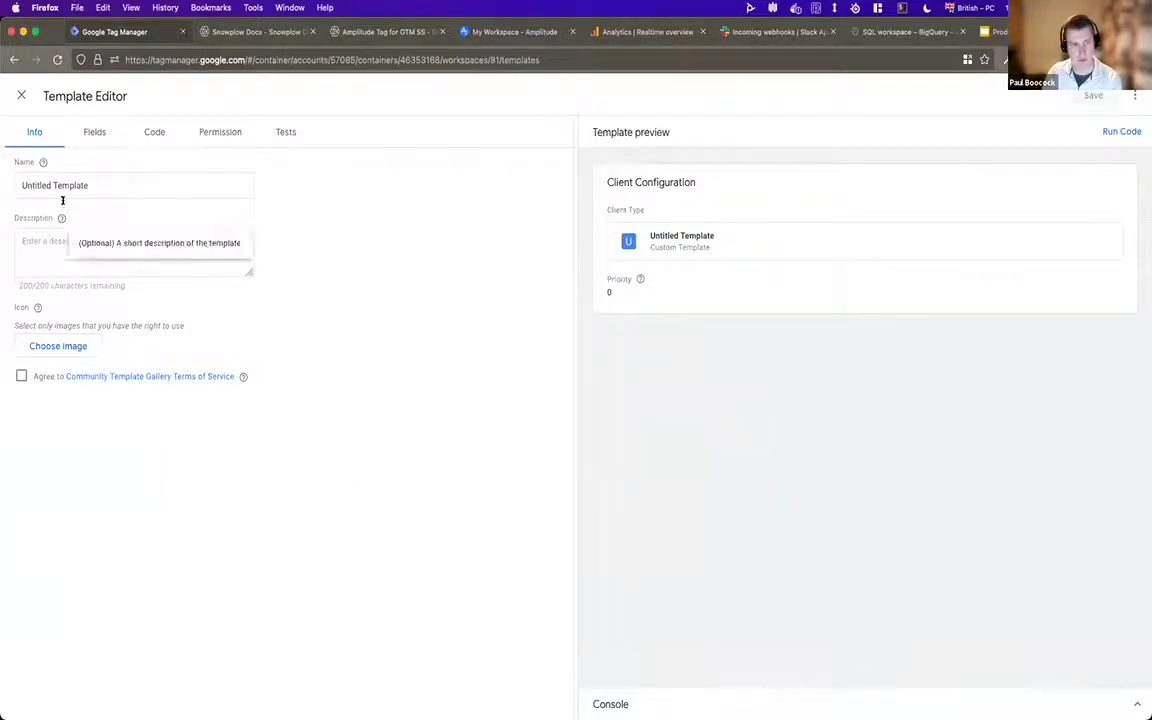
pyautogui.click(20, 95)
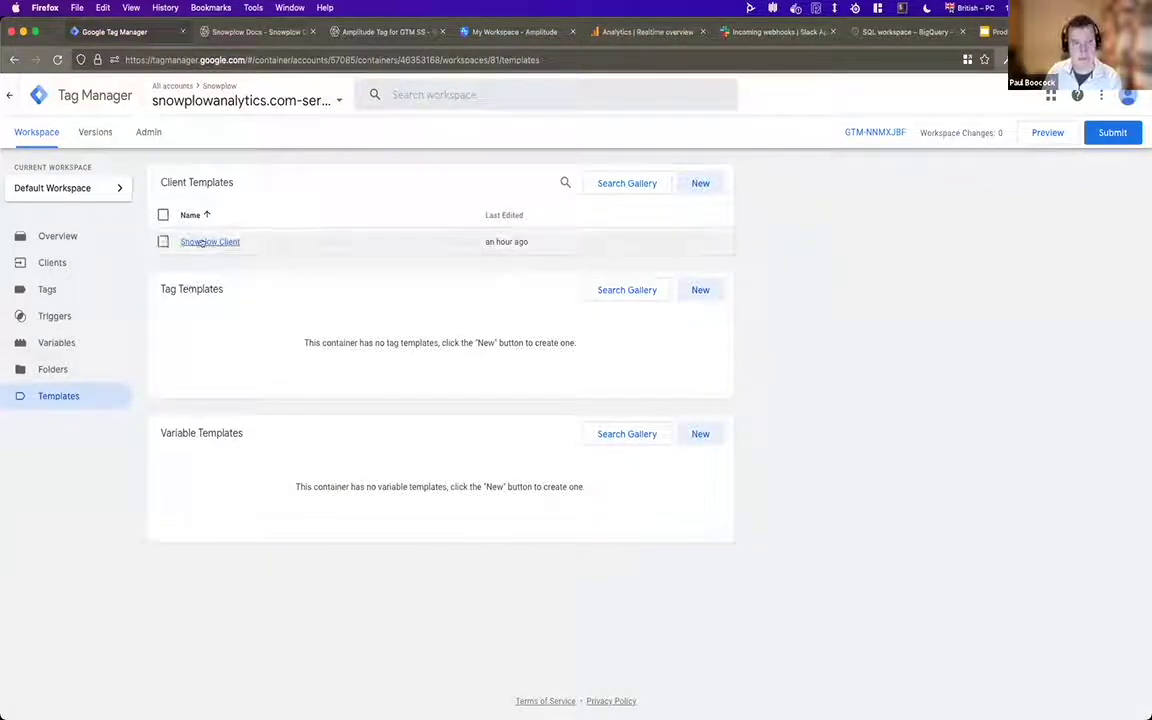
pyautogui.click(47, 263)
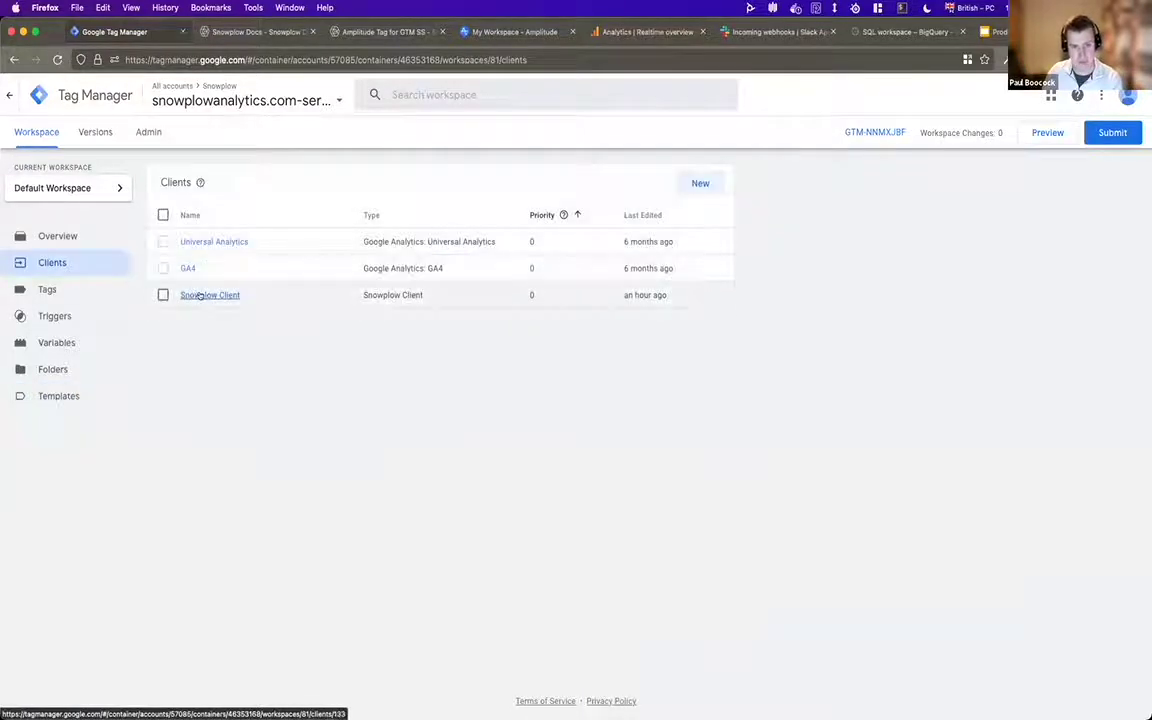
# Open the Snowplow Client, then start and discard an untitled new client.
pyautogui.click(195, 296)
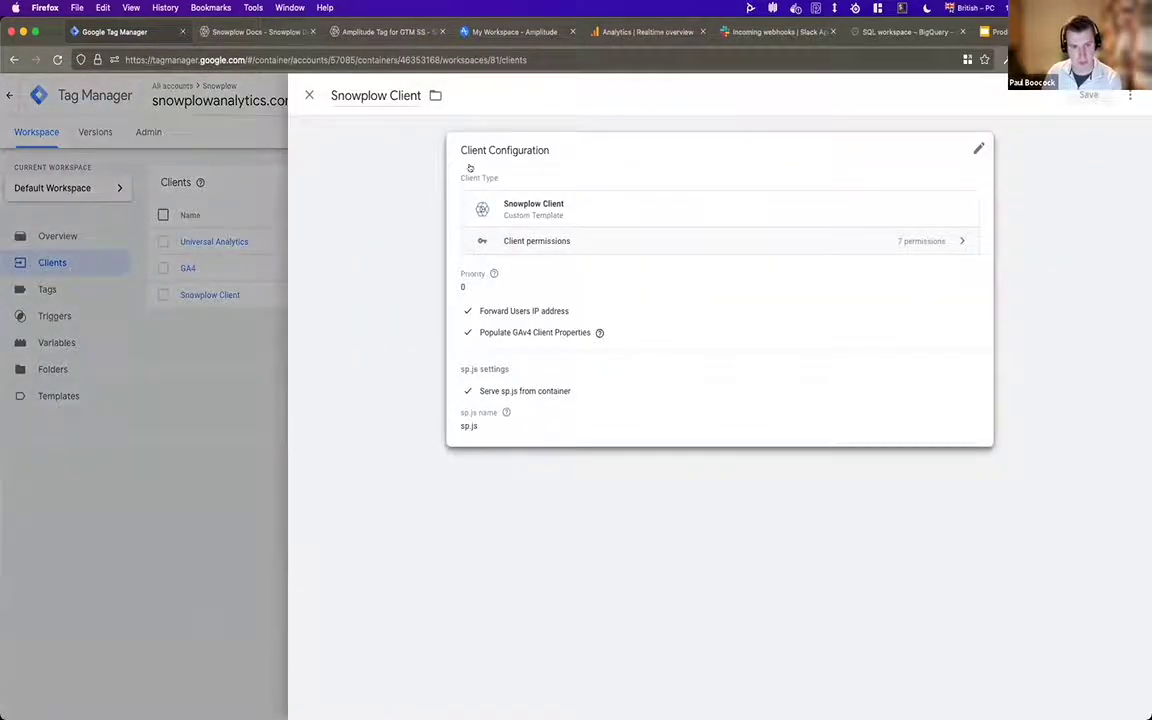
pyautogui.press('Escape')
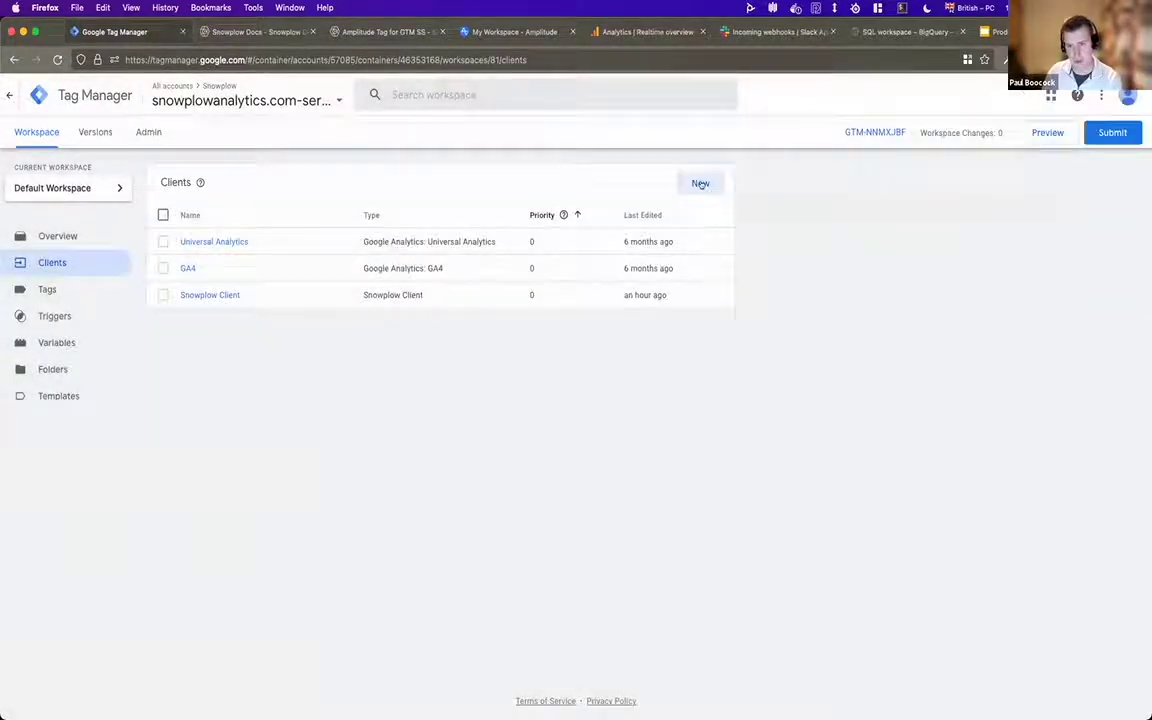
pyautogui.click(700, 184)
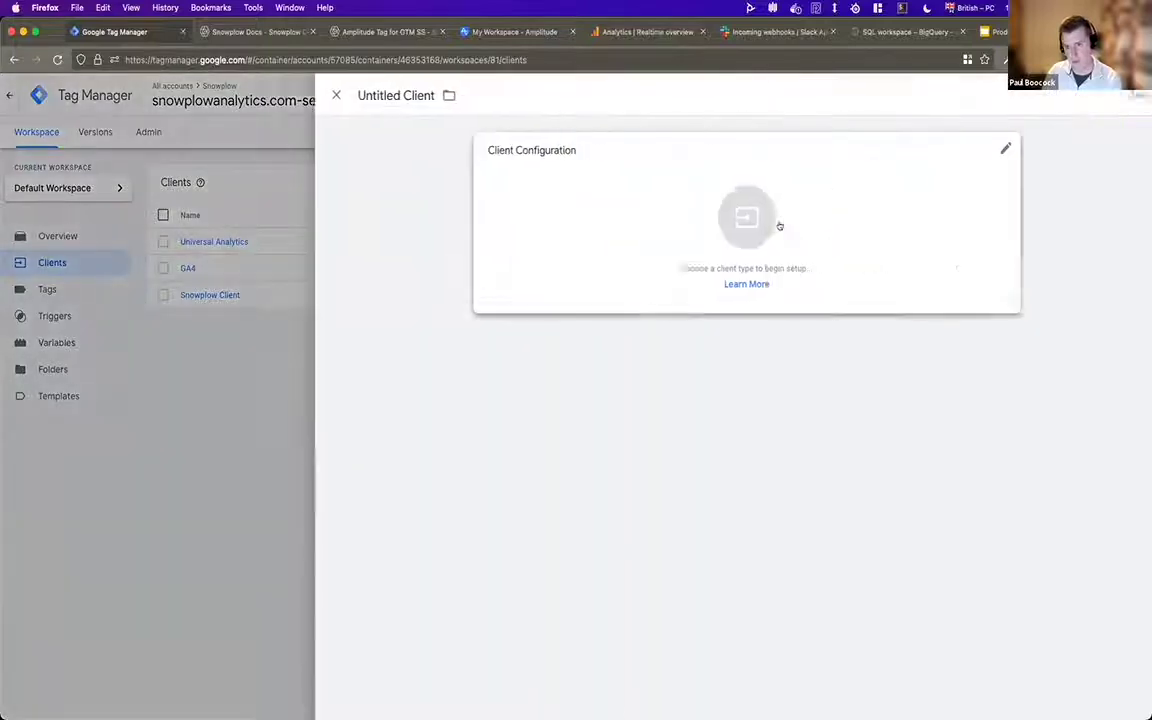
pyautogui.click(717, 221)
pyautogui.click(21, 95)
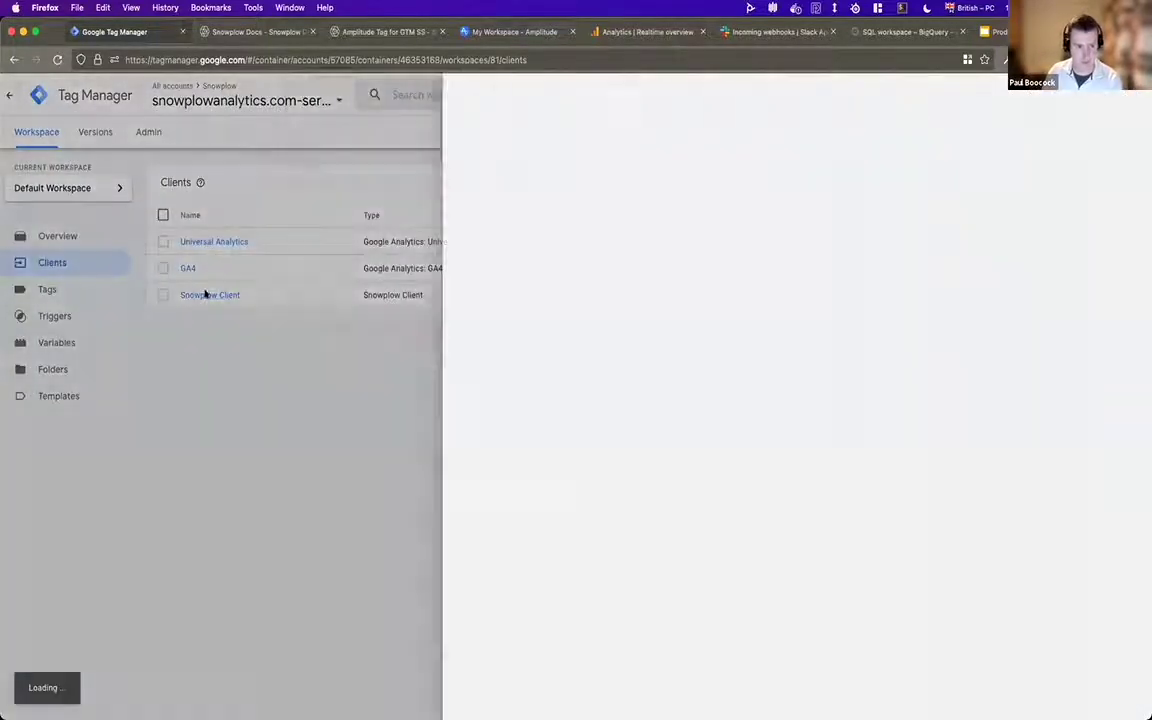
# Edit the Snowplow Client configuration, highlighting Forward Users IP address and Populate GAv4 Client Properties.
pyautogui.click(207, 294)
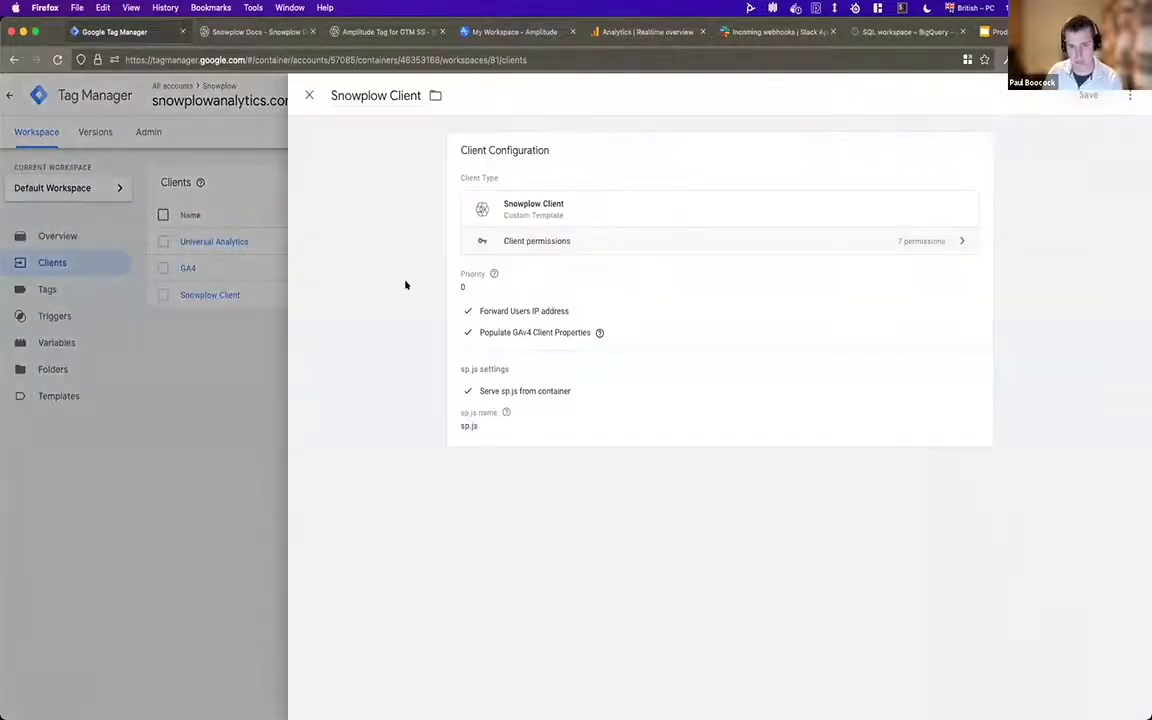
pyautogui.click(642, 354)
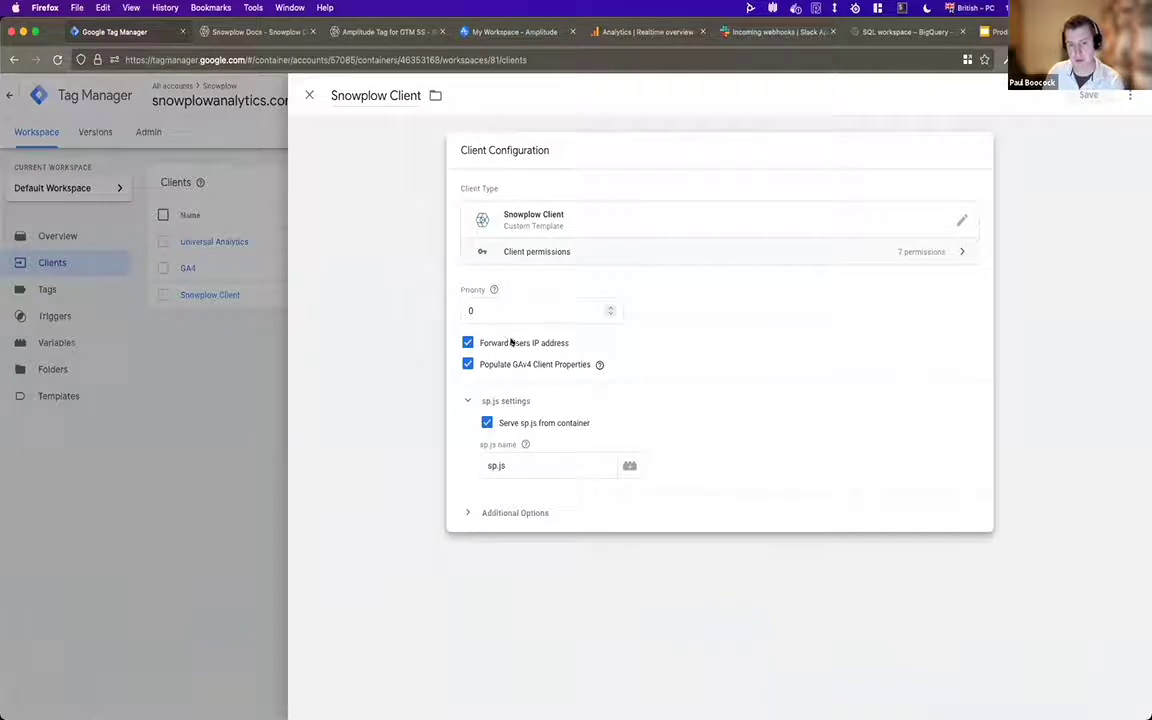
pyautogui.moveTo(509, 342); pyautogui.dragTo(568, 343)
pyautogui.click(396, 405)
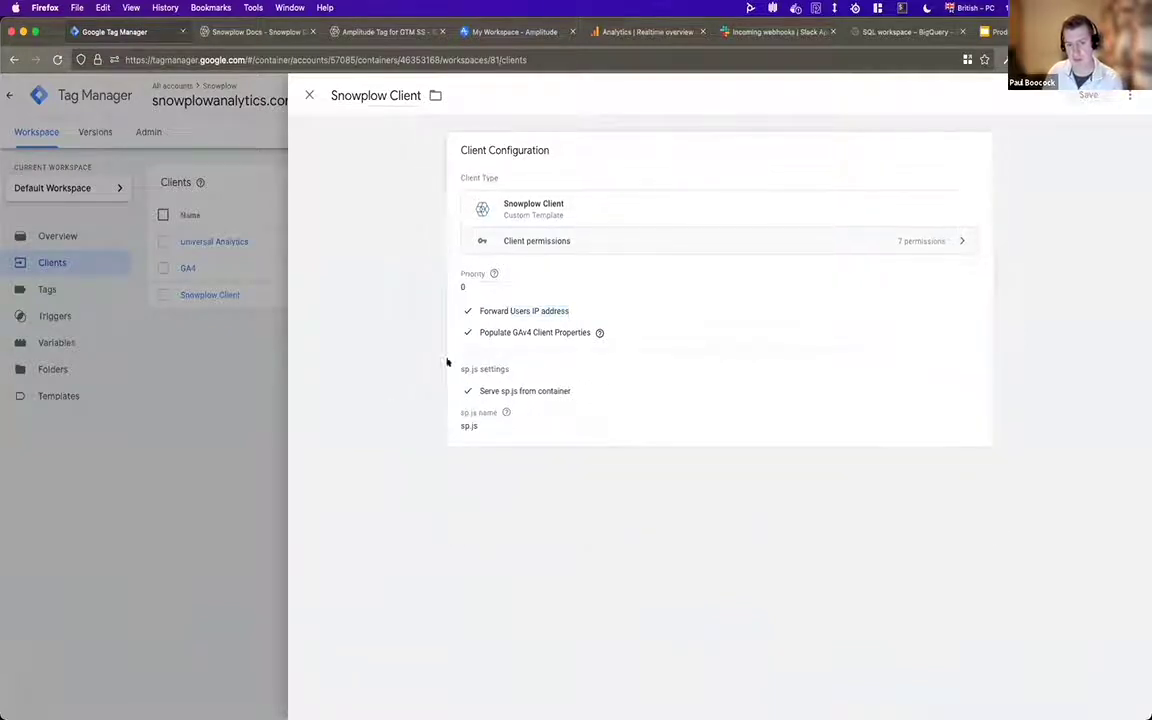
pyautogui.click(495, 320)
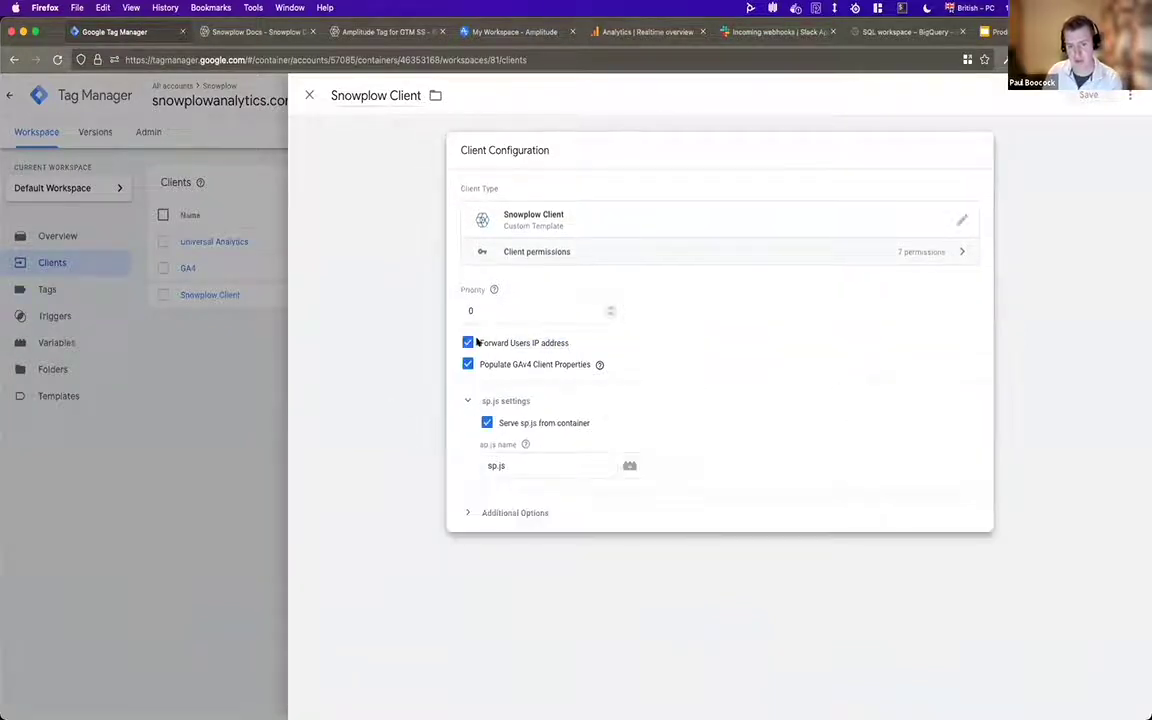
pyautogui.moveTo(477, 342); pyautogui.dragTo(563, 343)
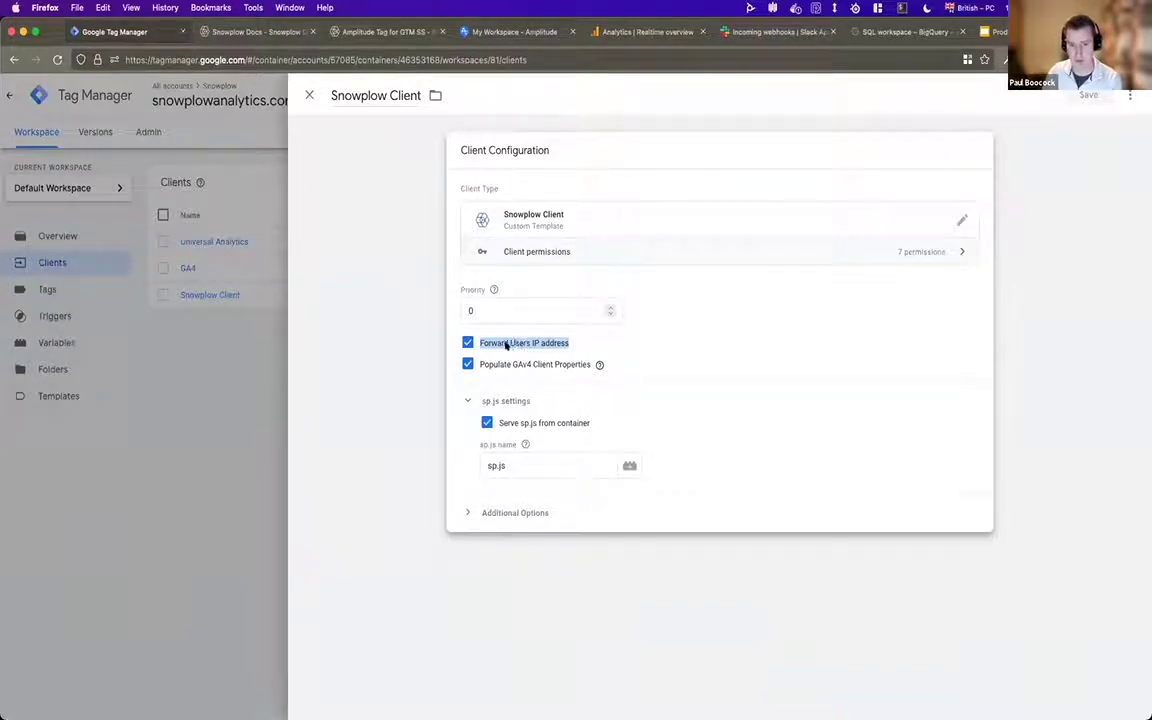
pyautogui.click(591, 345)
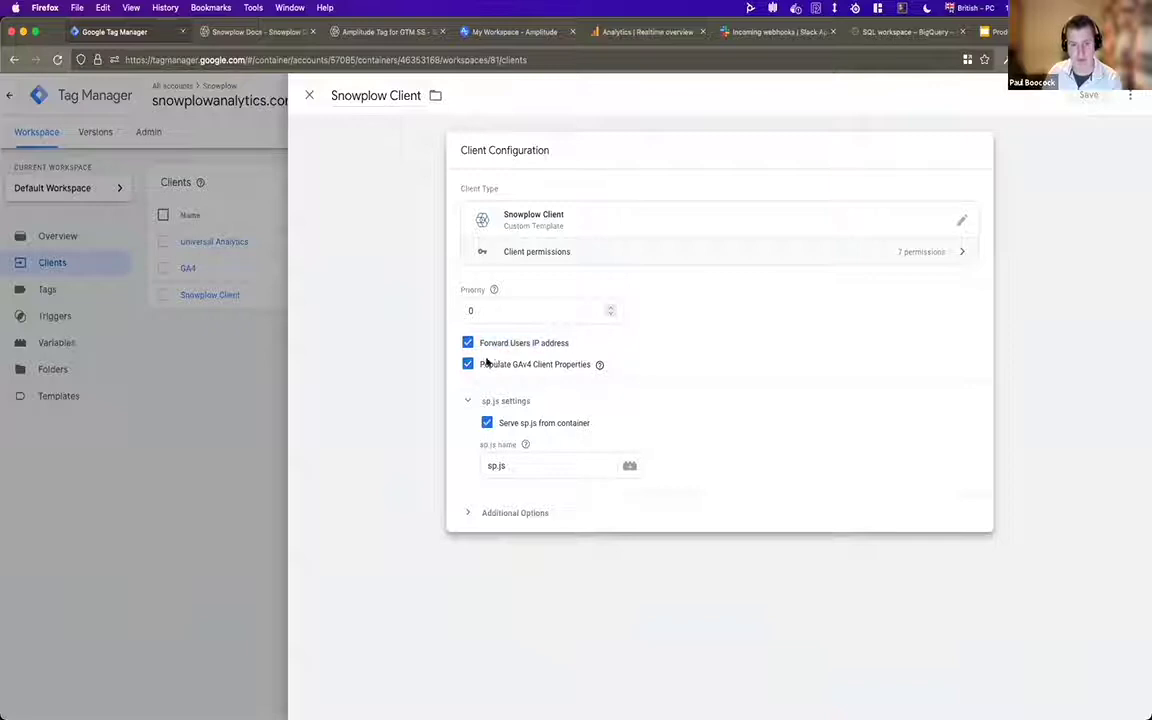
pyautogui.moveTo(481, 364); pyautogui.dragTo(597, 364)
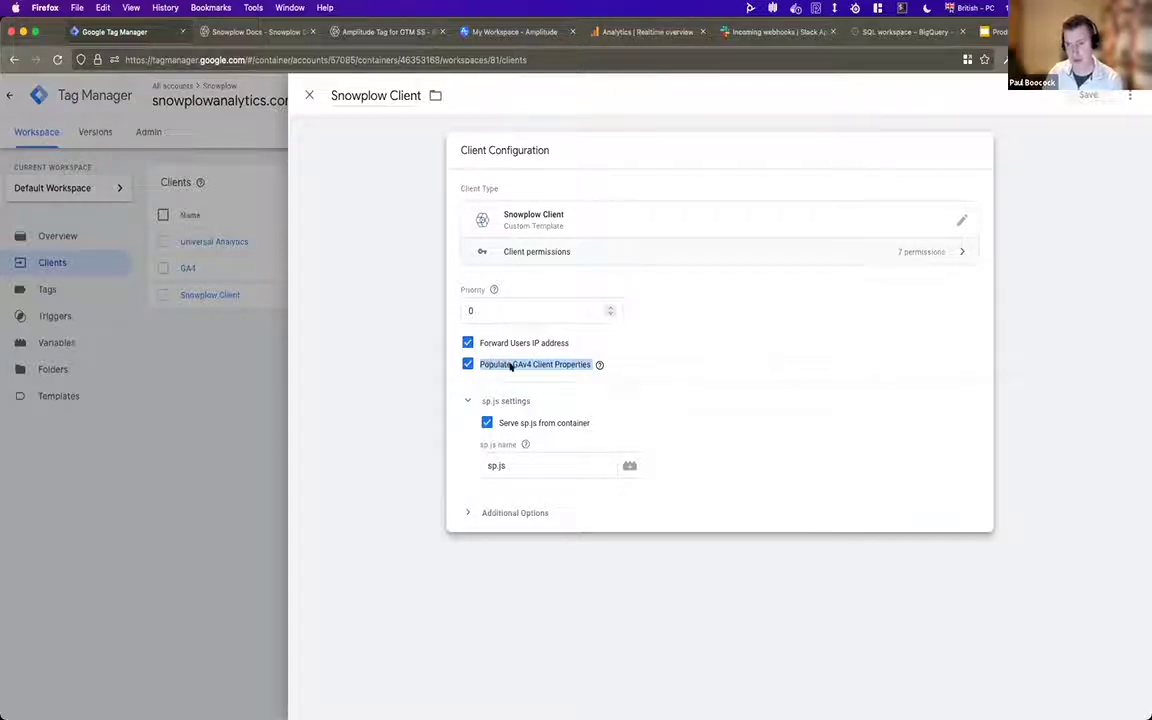
pyautogui.click(625, 368)
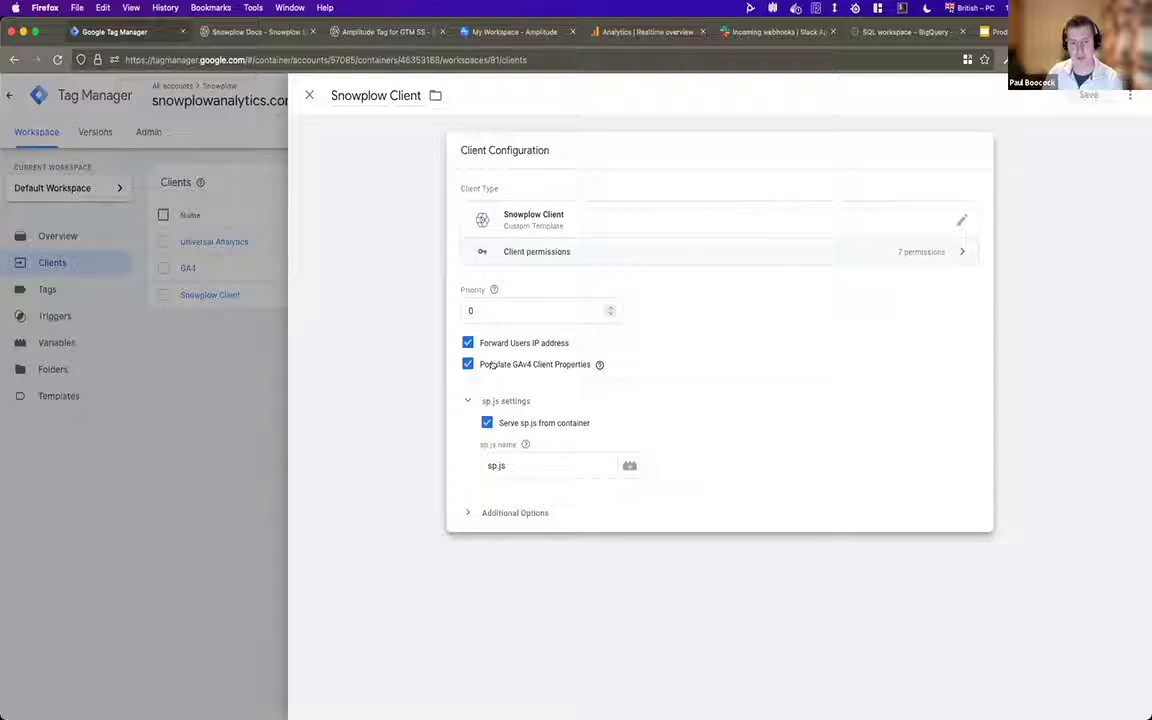
# Rename the Snowplow Client's sp.js script to kjsfbkja.js and expand Additional Options.
pyautogui.doubleClick(492, 465)
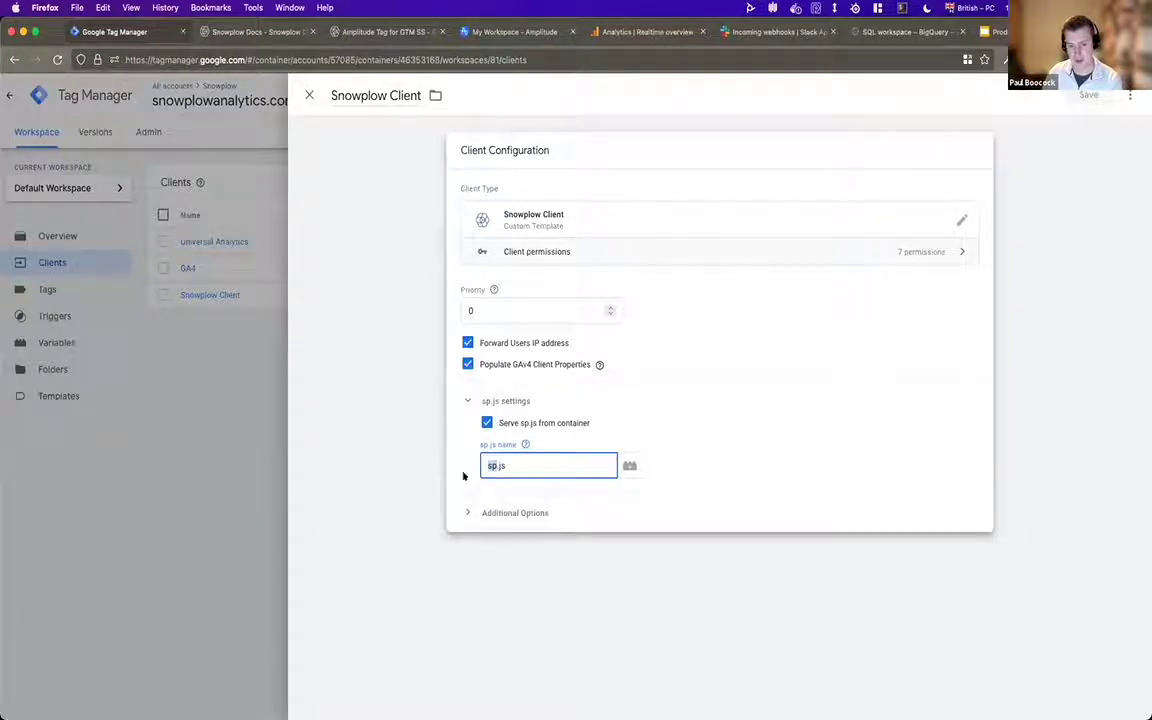
pyautogui.moveTo(468, 475); pyautogui.dragTo(505, 465)
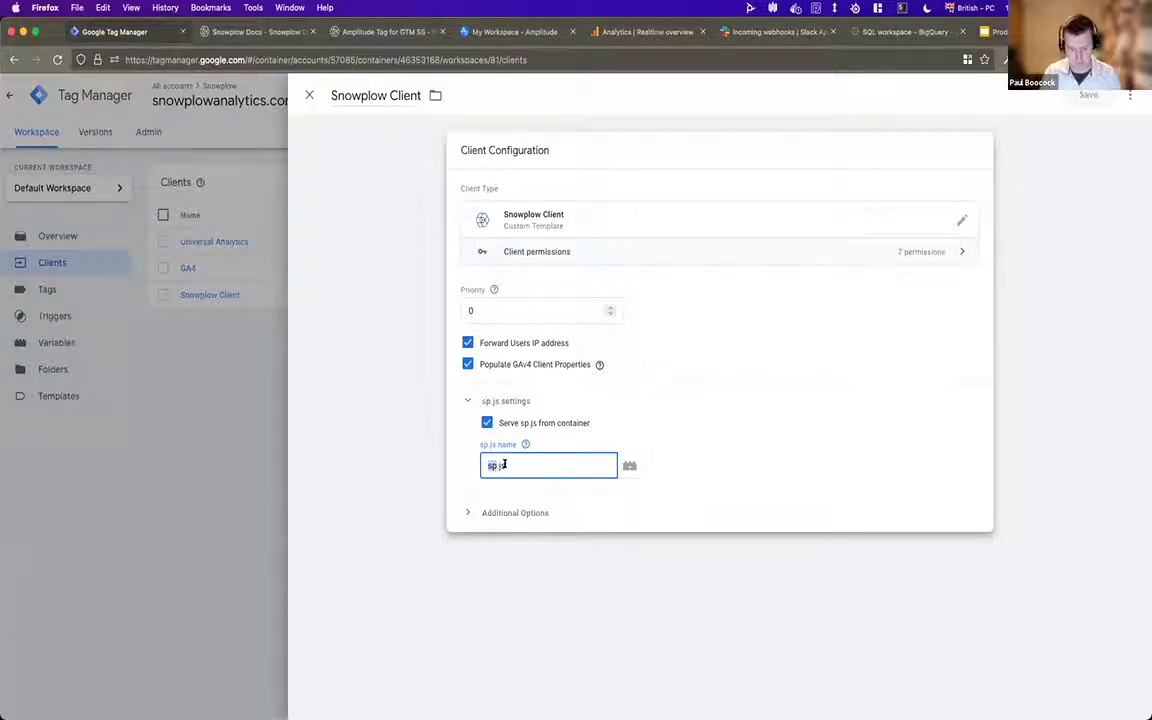
pyautogui.write('kjsfbkja')
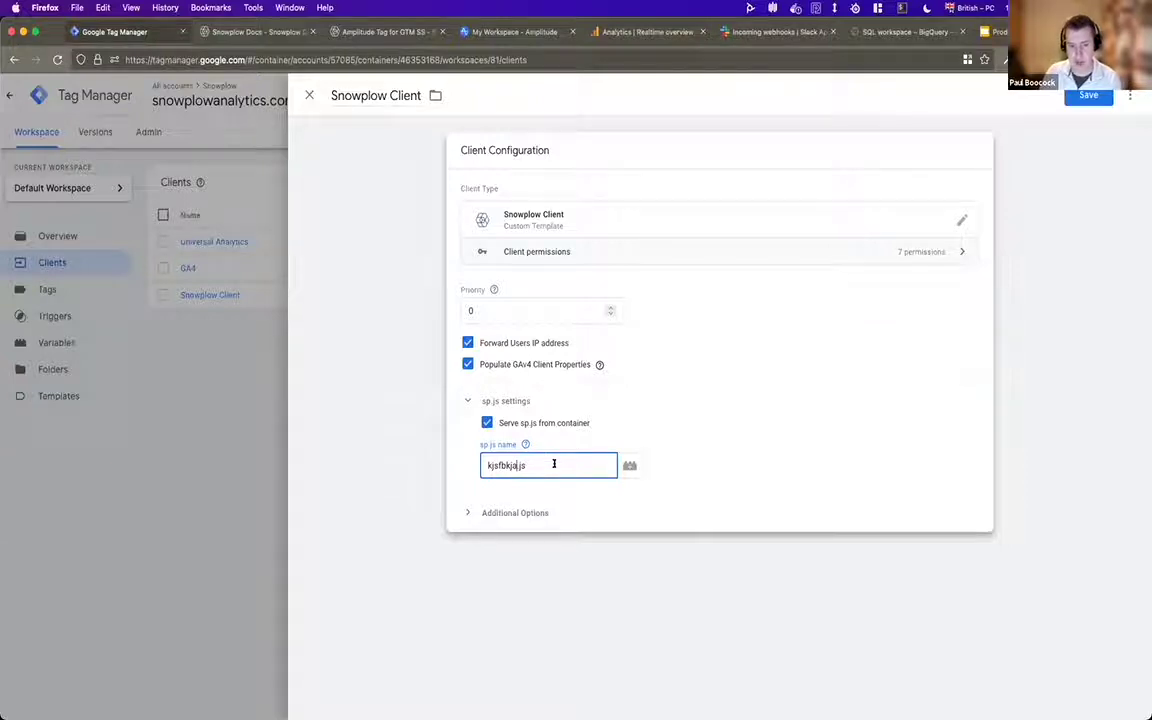
pyautogui.click(516, 512)
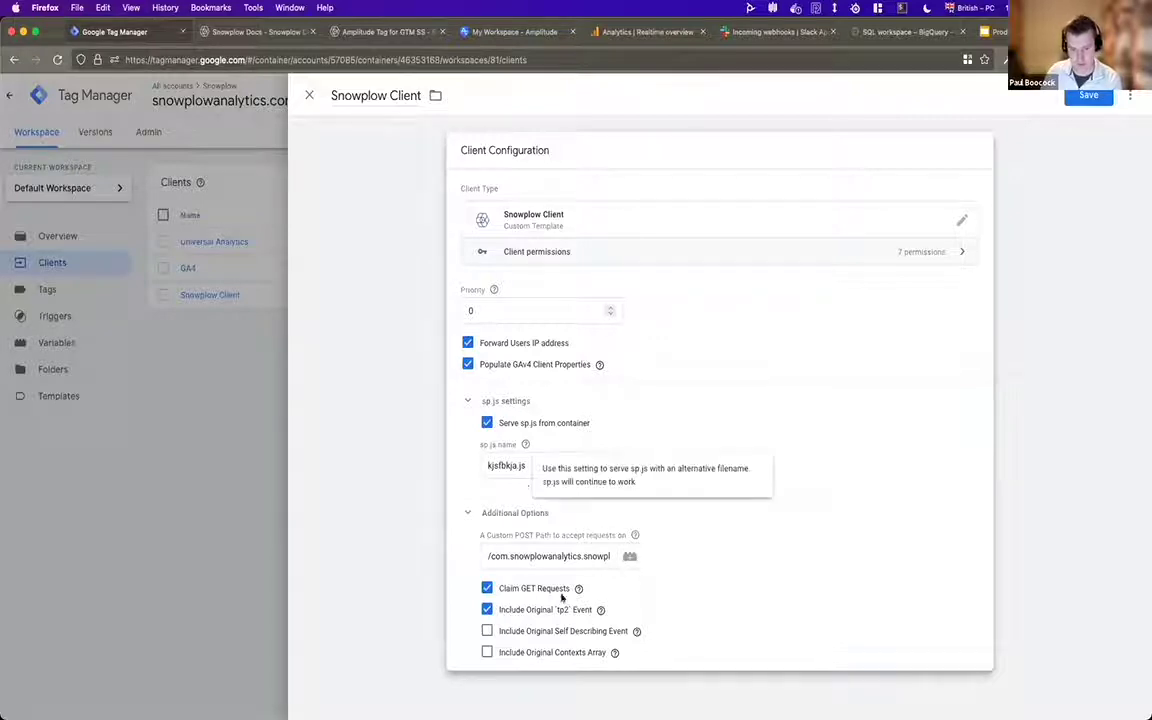
# Edit the custom POST path, replacing the snowplowanalytics namespace with acme.
pyautogui.tripleClick(487, 553)
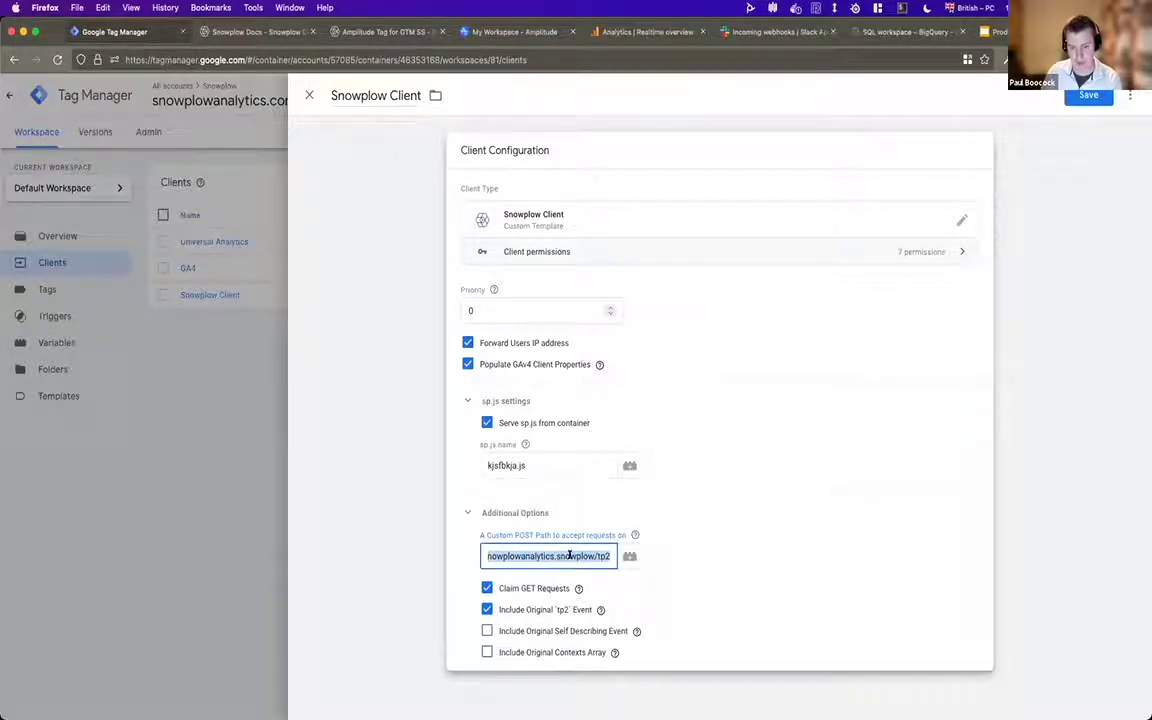
pyautogui.click(590, 553)
pyautogui.moveTo(591, 553); pyautogui.dragTo(481, 550)
pyautogui.click(487, 553)
pyautogui.click(591, 553)
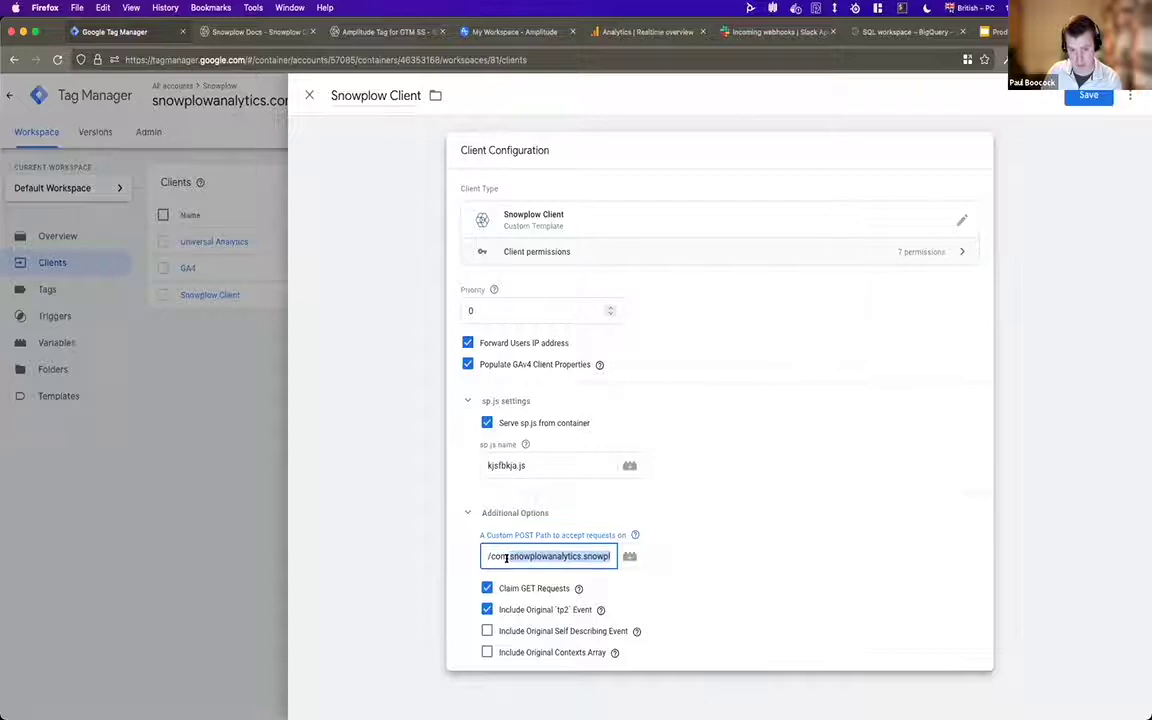
pyautogui.write('acme/tp2')
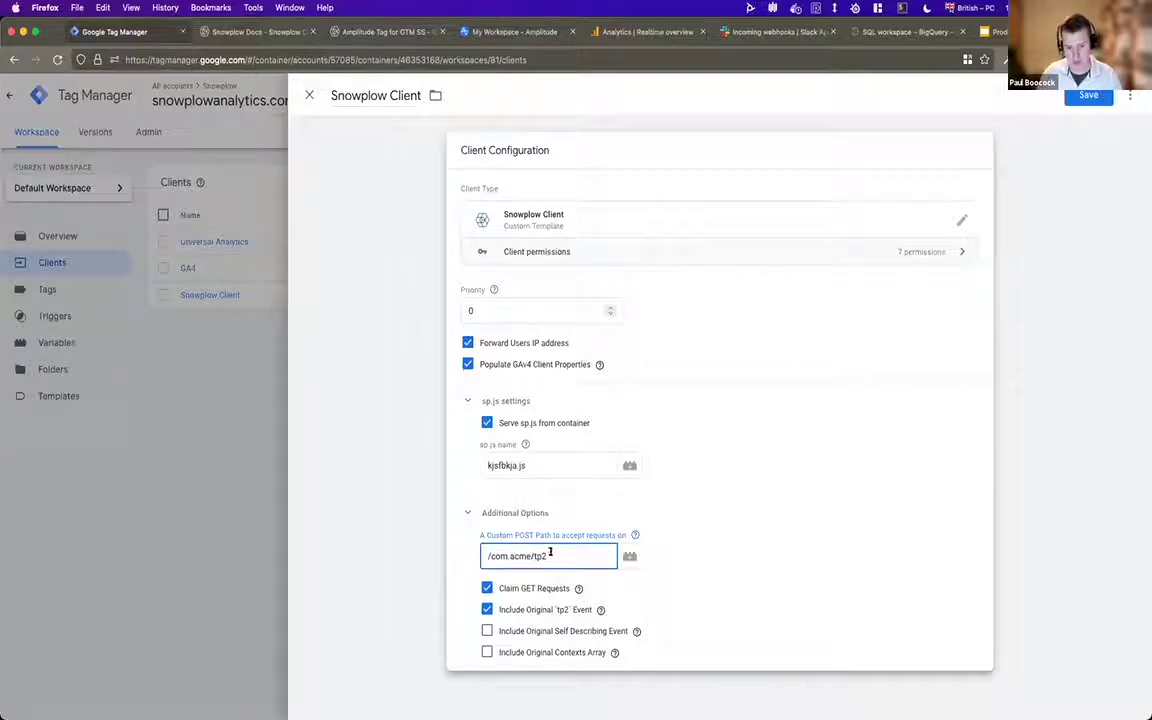
pyautogui.press('BackSpace')
pyautogui.press('BackSpace')
pyautogui.write('00')
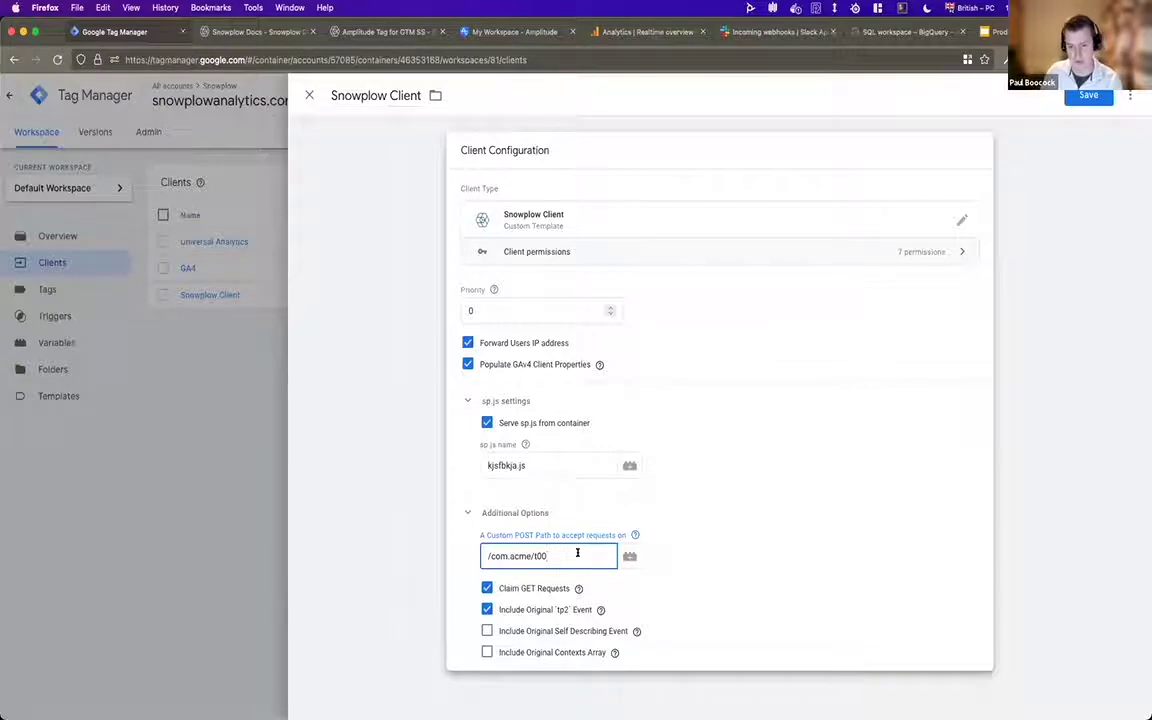
pyautogui.press('BackSpace')
pyautogui.press('BackSpace')
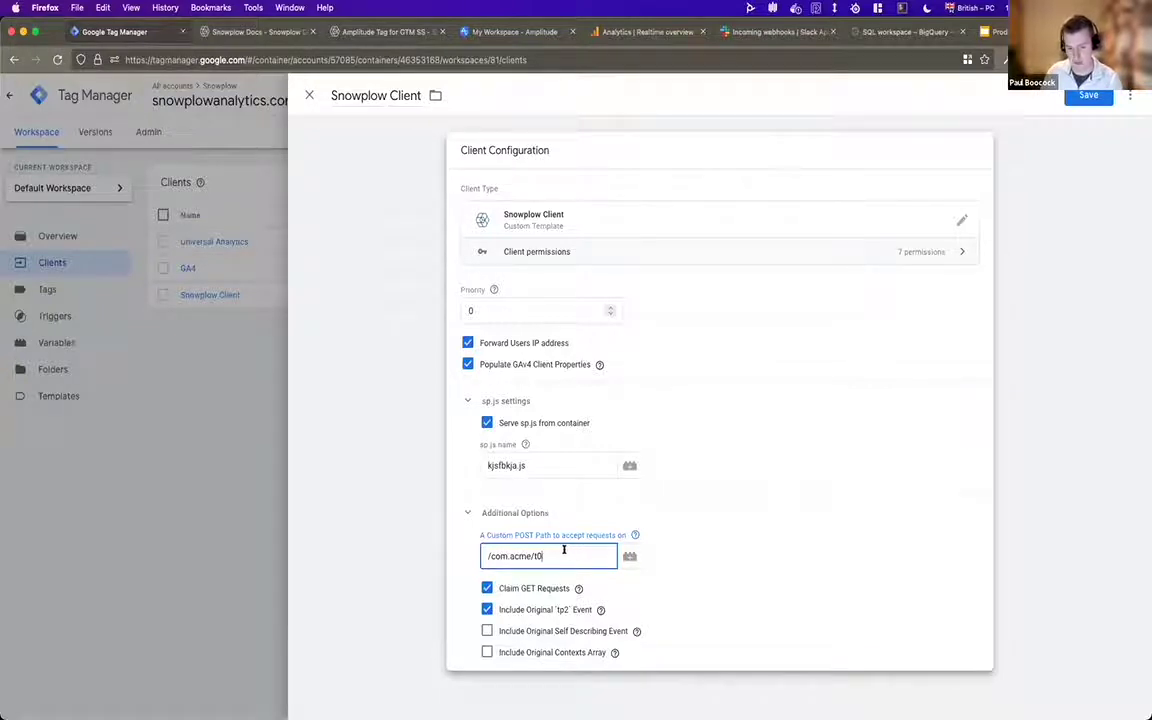
pyautogui.click(561, 573)
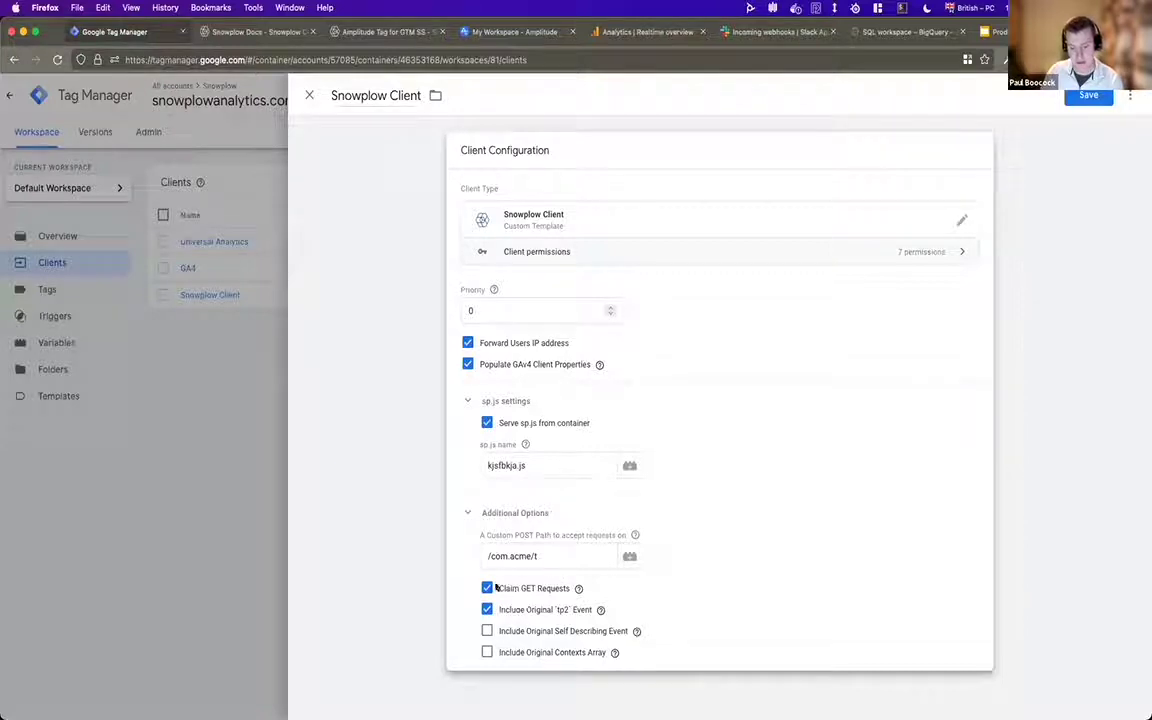
# Uncheck Claim GET Requests, keep Include Original tp2 Event enabled, and save the client.
pyautogui.moveTo(496, 588); pyautogui.dragTo(540, 591)
pyautogui.click(533, 591)
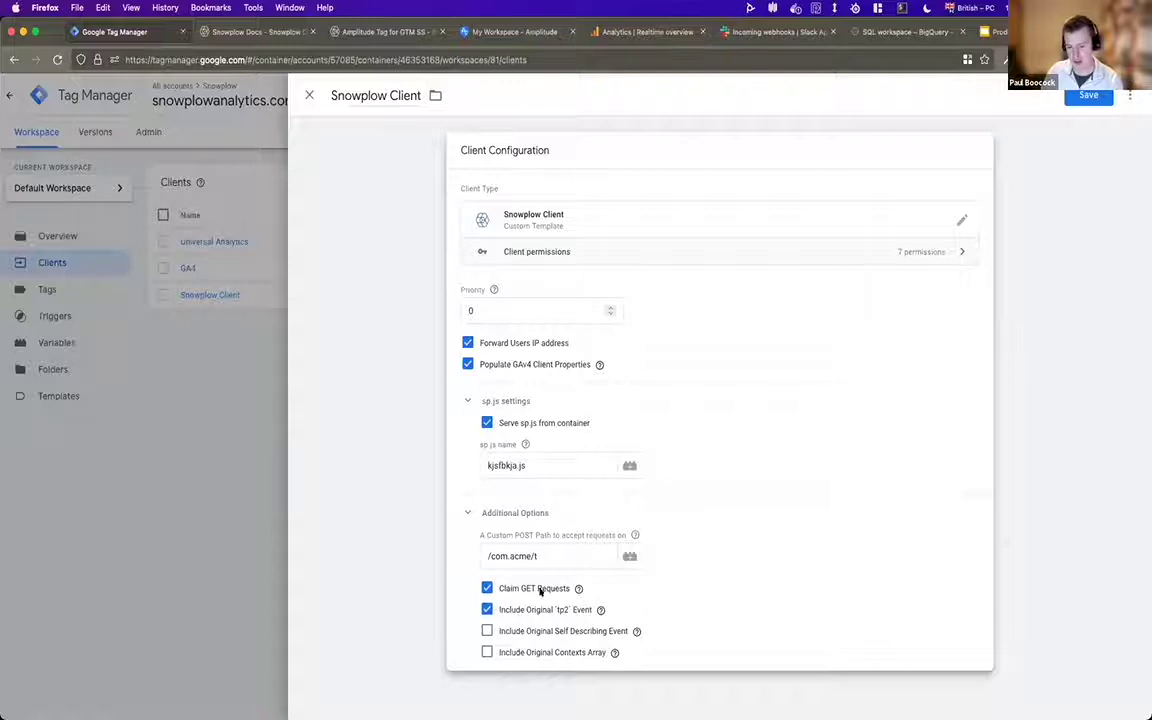
pyautogui.click(486, 588)
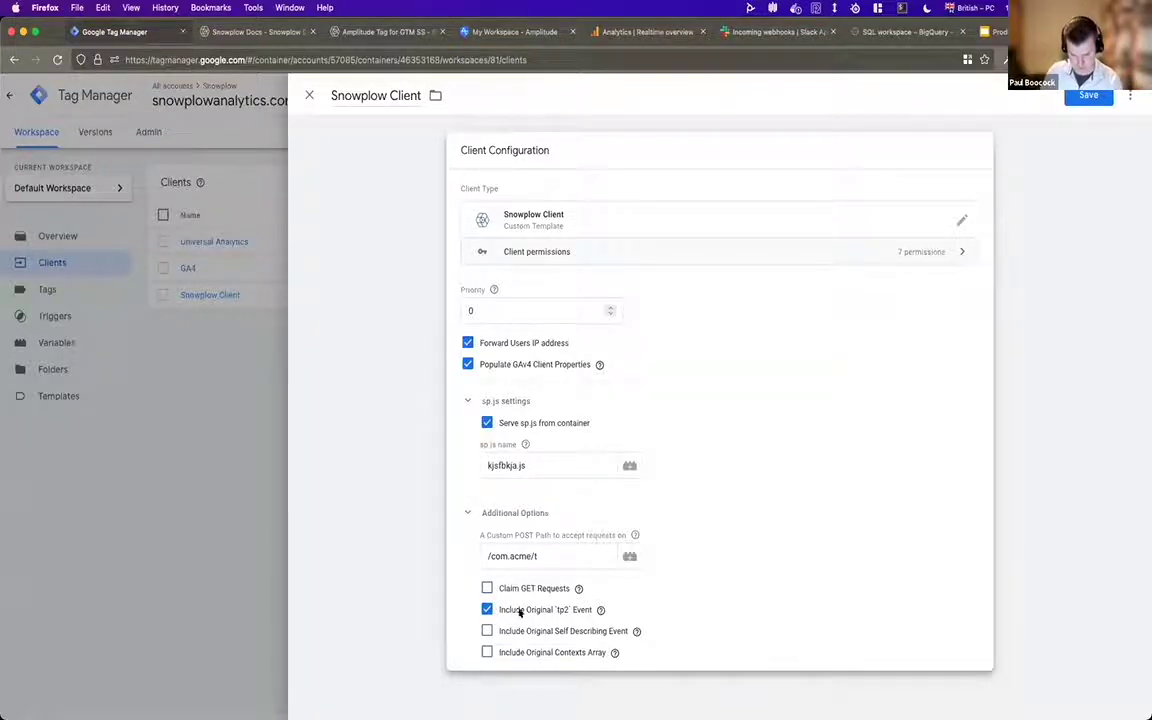
pyautogui.moveTo(496, 610); pyautogui.dragTo(590, 612)
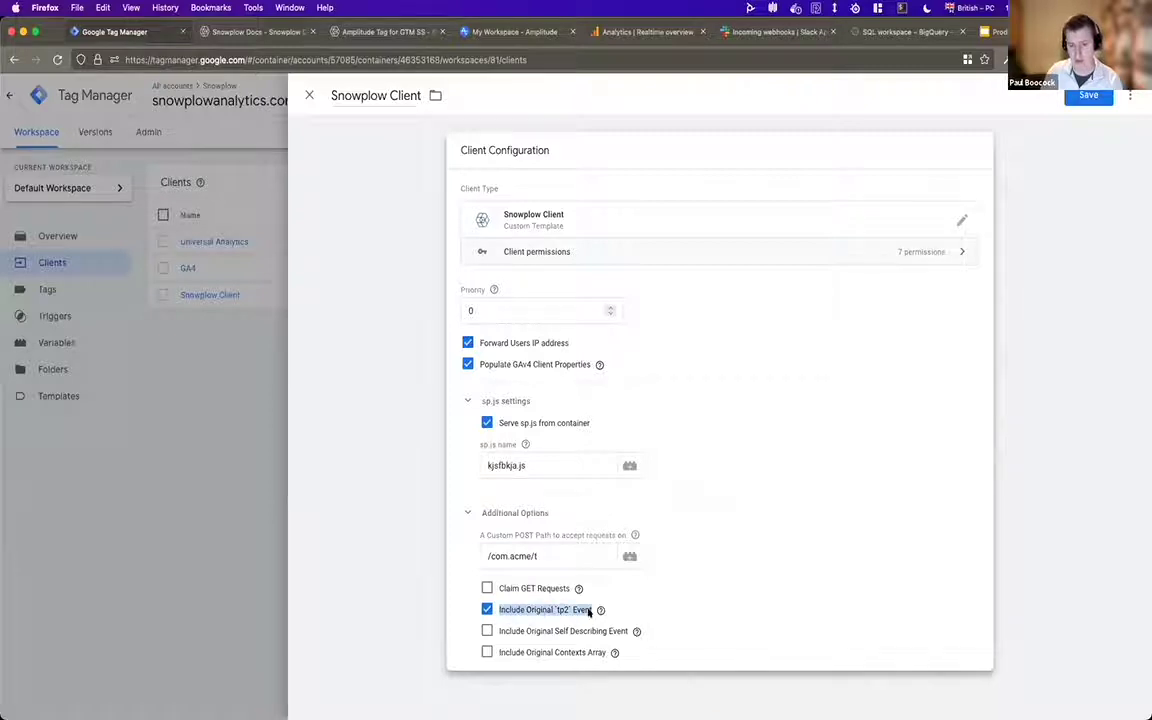
pyautogui.click(549, 613)
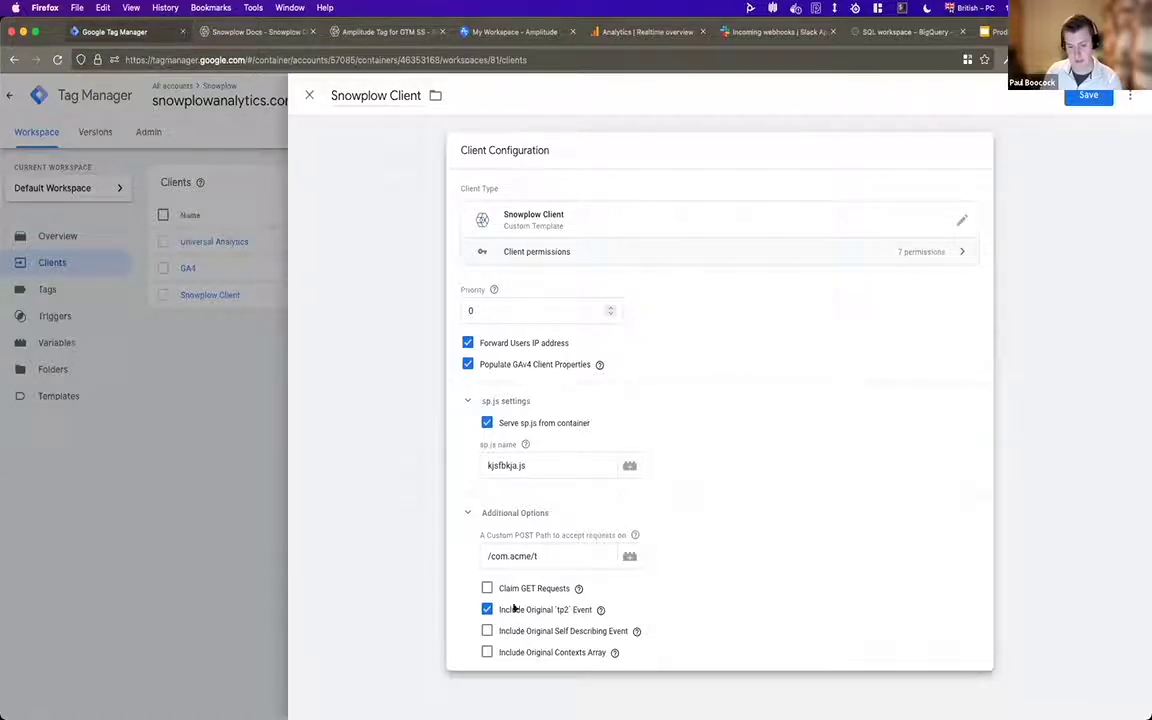
pyautogui.moveTo(492, 607); pyautogui.dragTo(590, 609)
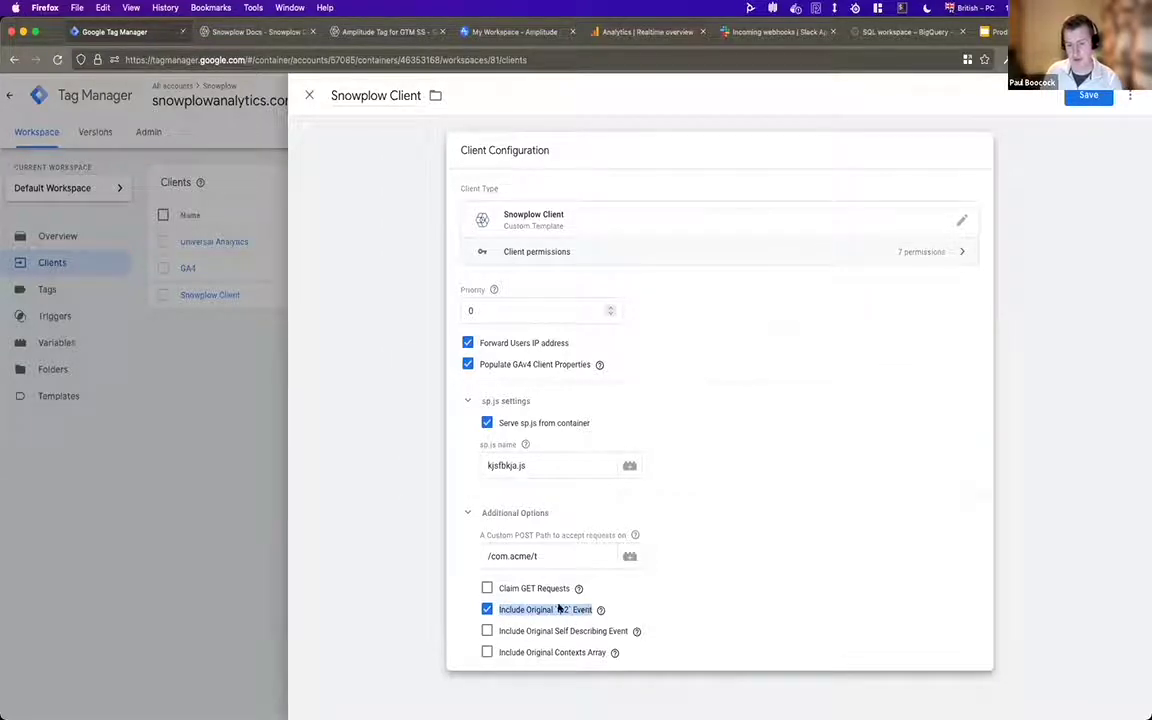
pyautogui.click(559, 608)
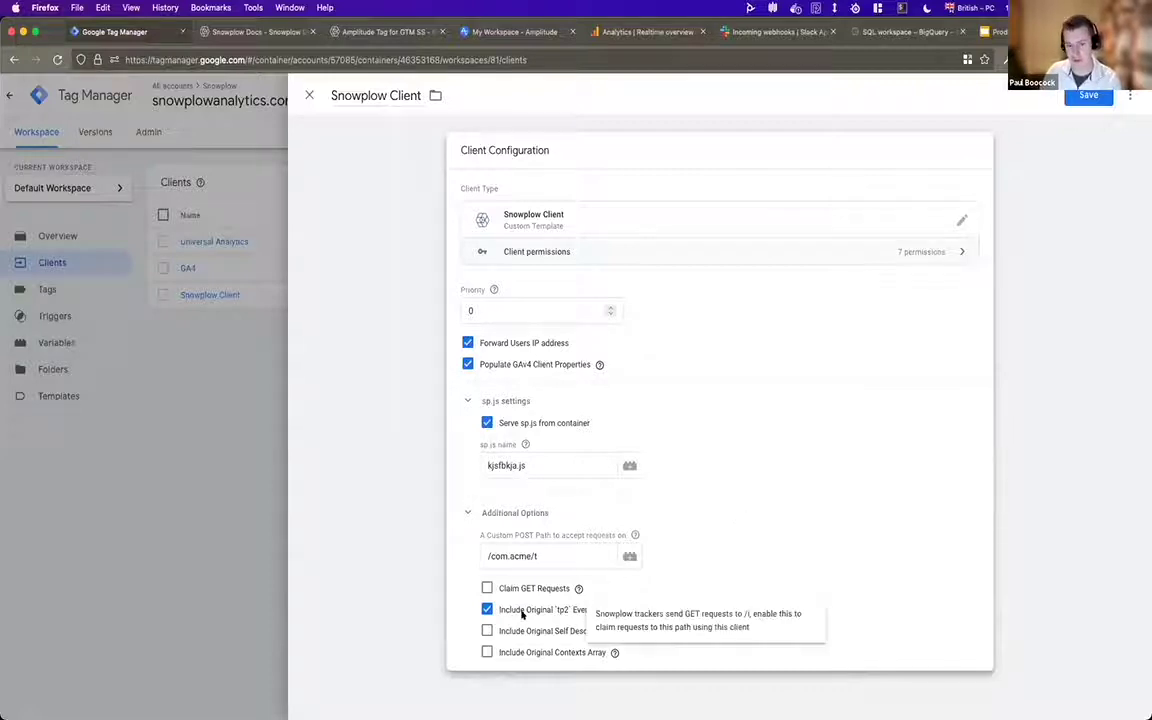
pyautogui.moveTo(537, 609); pyautogui.dragTo(581, 605)
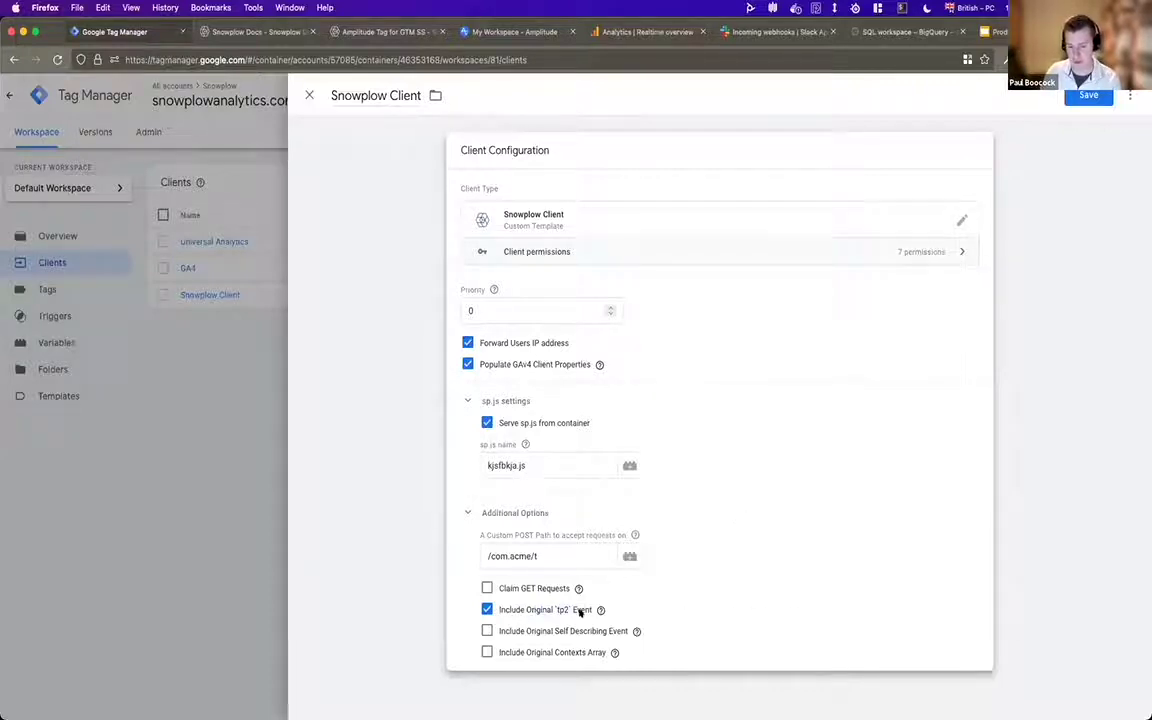
pyautogui.click(521, 609)
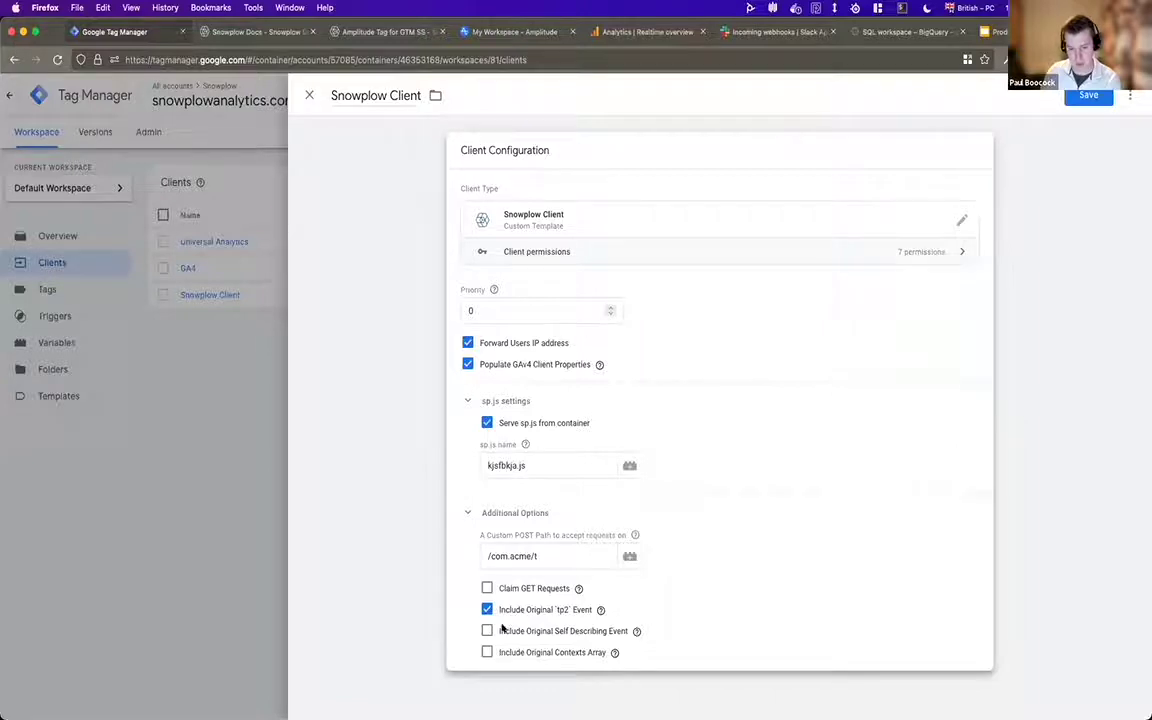
pyautogui.moveTo(489, 630); pyautogui.dragTo(663, 658)
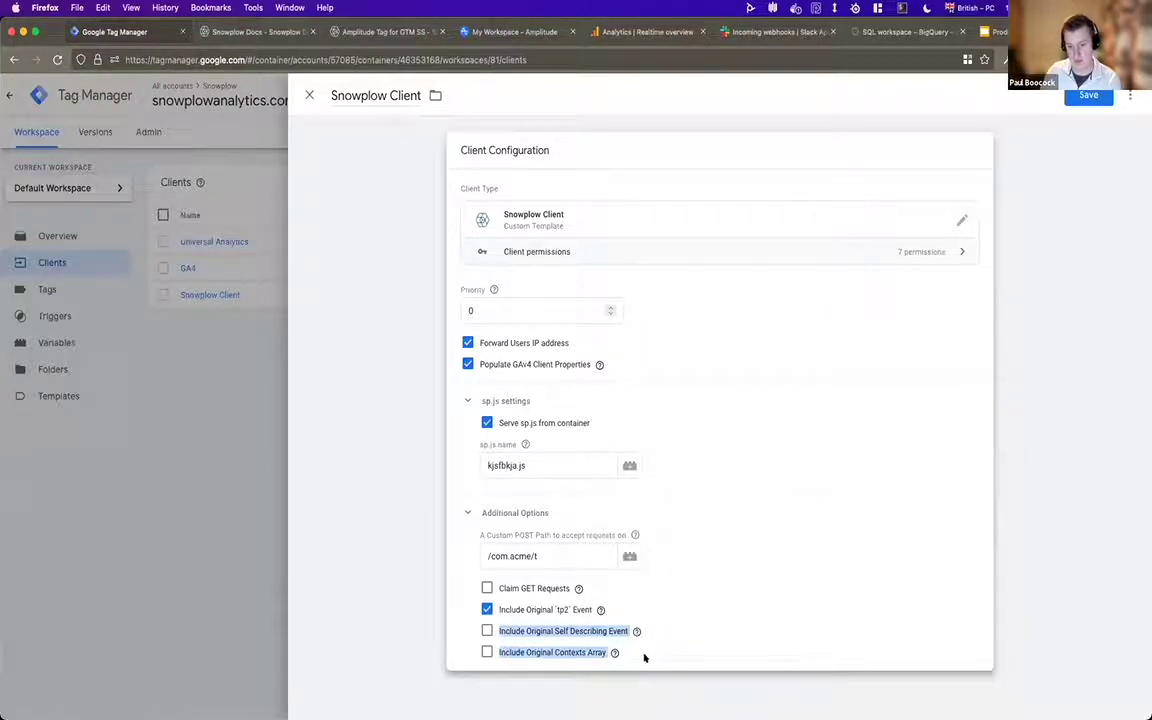
pyautogui.click(646, 657)
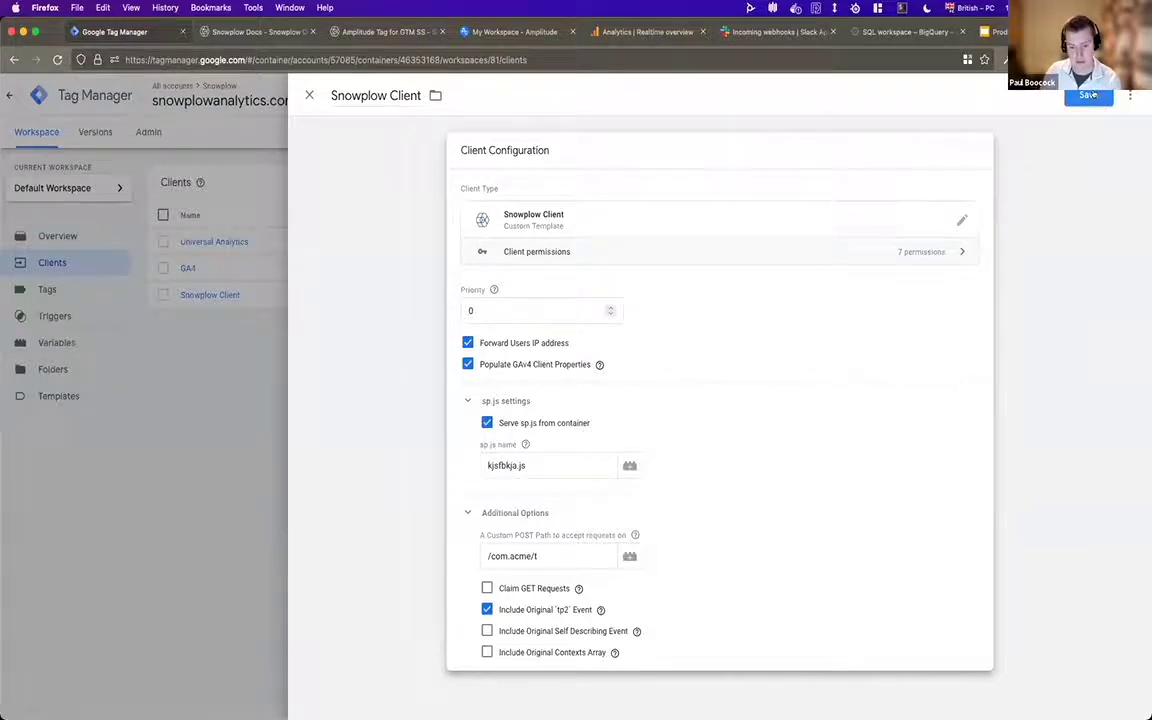
pyautogui.click(1090, 95)
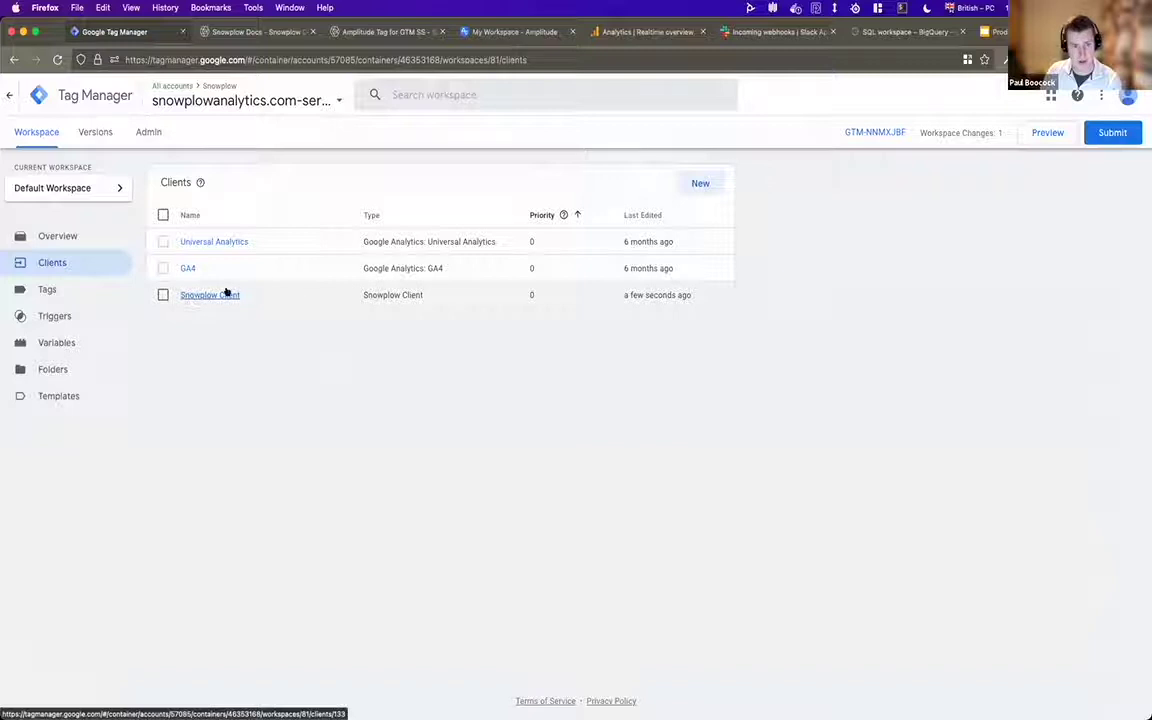
# Return to the Templates page, where Snowplow Client is the only client template.
pyautogui.click(73, 397)
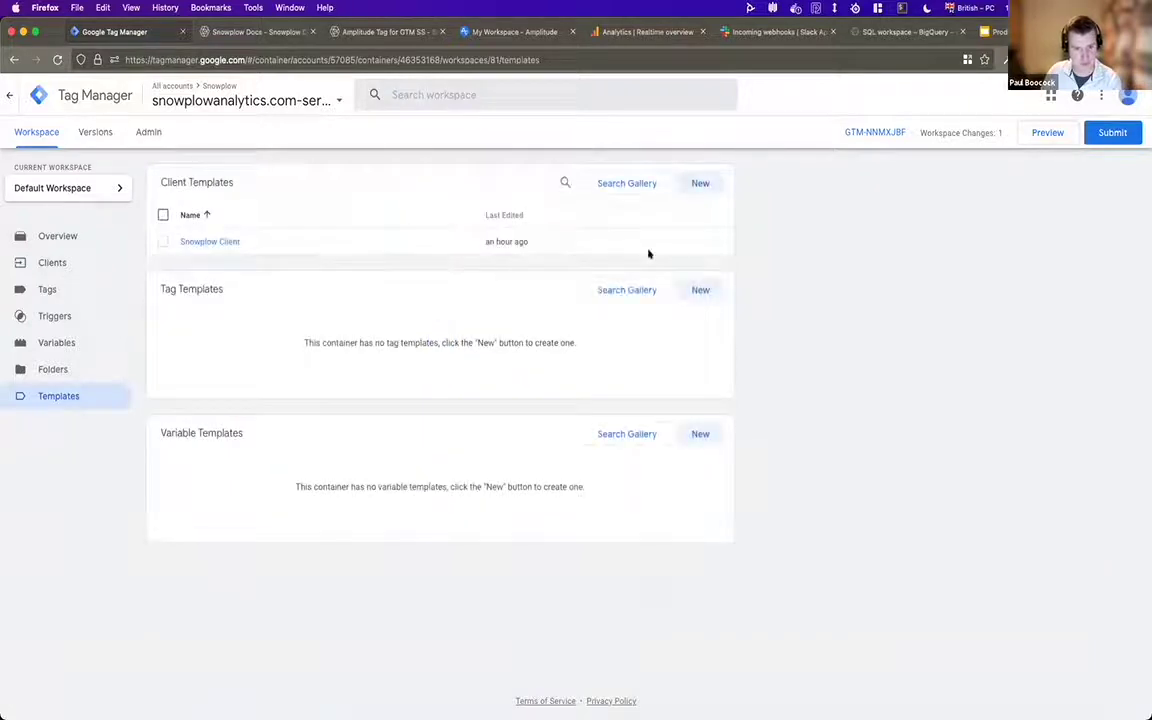
# Add the community Snowplow tag template from the gallery to the workspace.
pyautogui.click(628, 290)
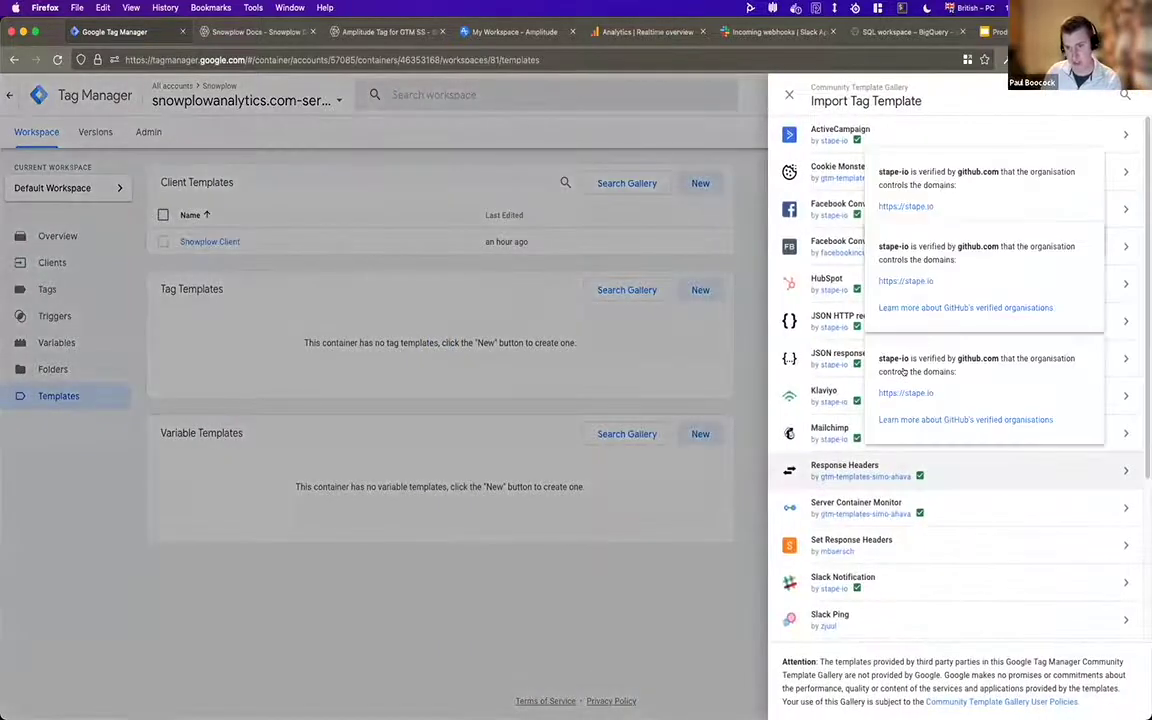
pyautogui.scroll(-2, 988, 492)
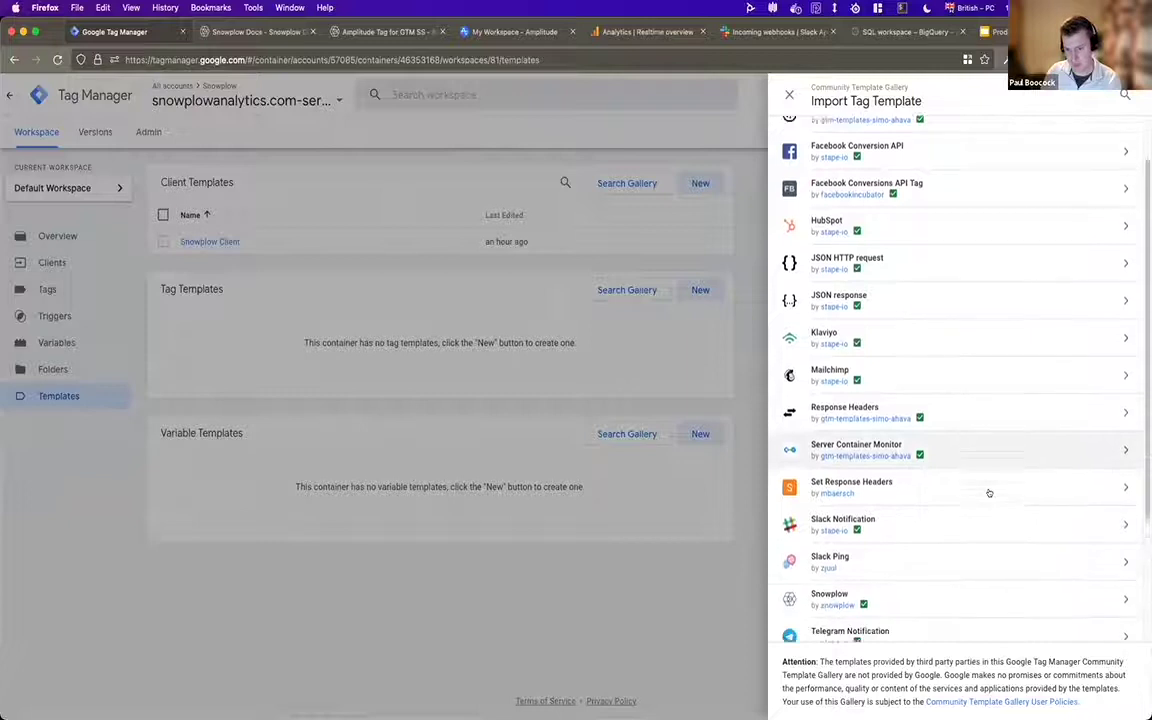
pyautogui.scroll(-4, 988, 492)
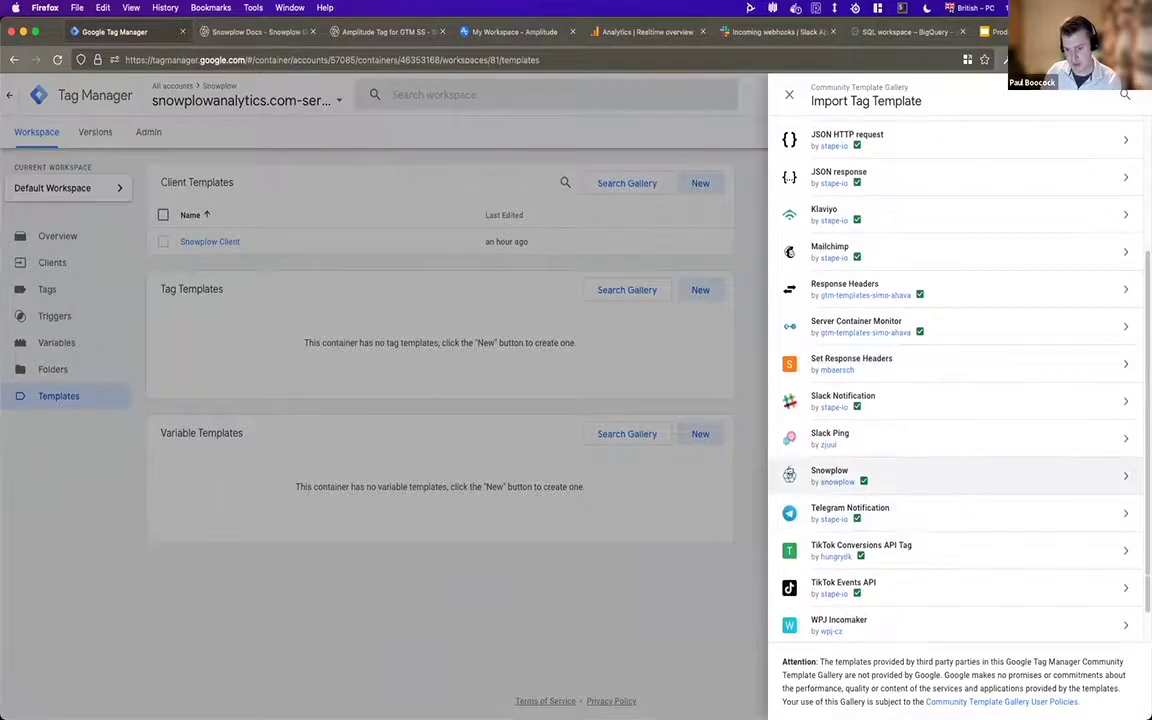
pyautogui.click(893, 473)
pyautogui.click(1060, 95)
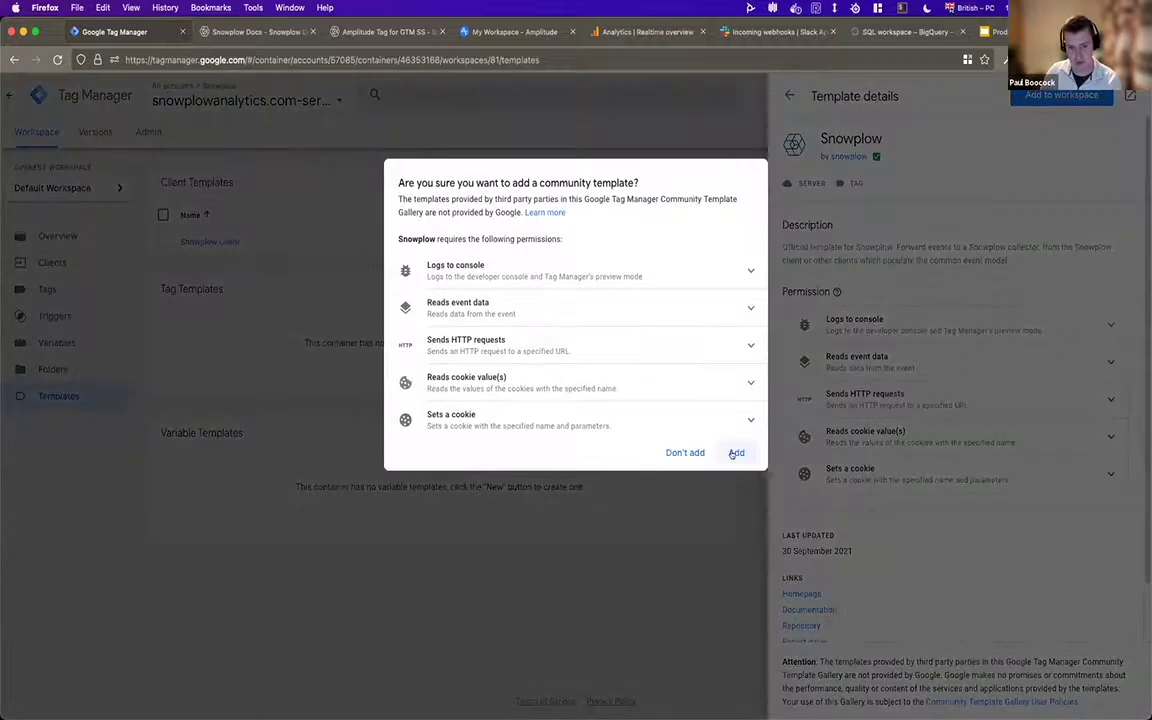
pyautogui.click(735, 453)
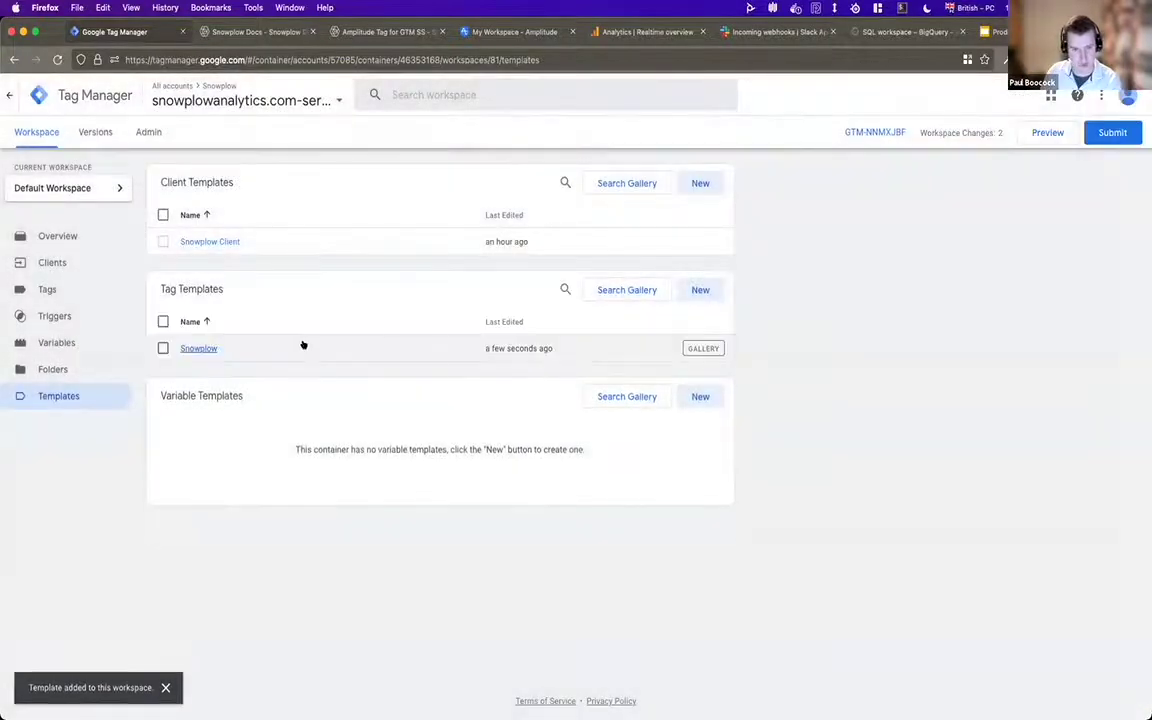
# Create a new Snowplow-type tag that fires on the All Events trigger.
pyautogui.click(47, 289)
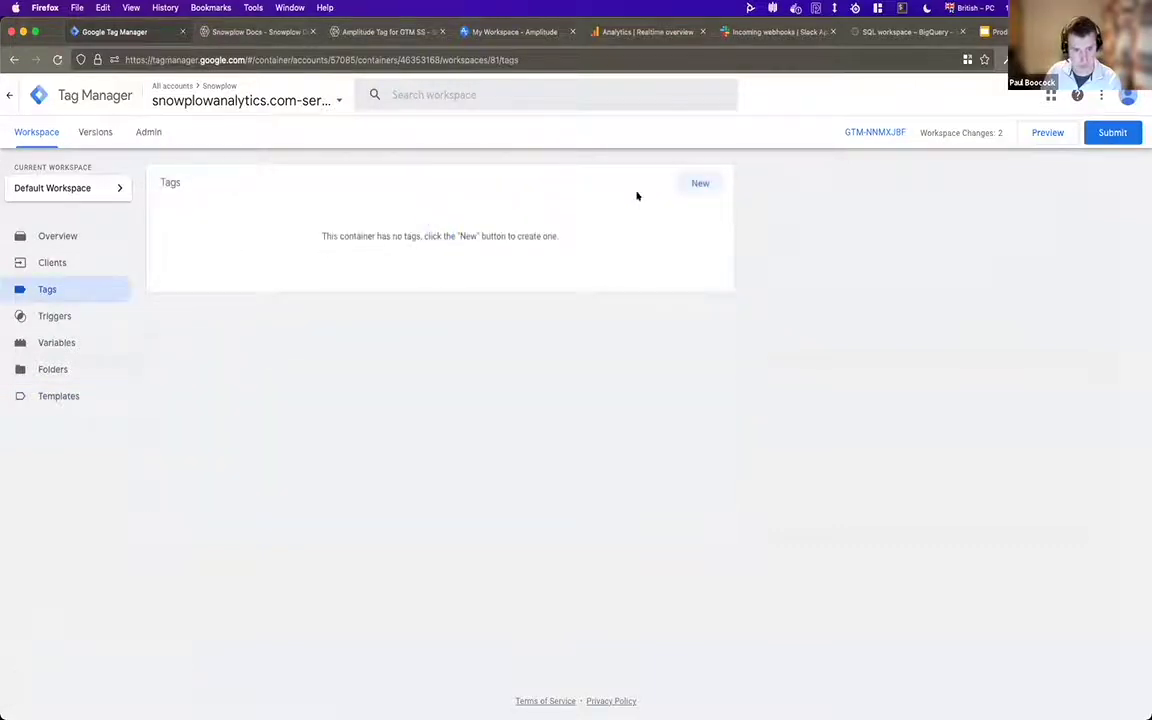
pyautogui.click(695, 185)
pyautogui.click(655, 212)
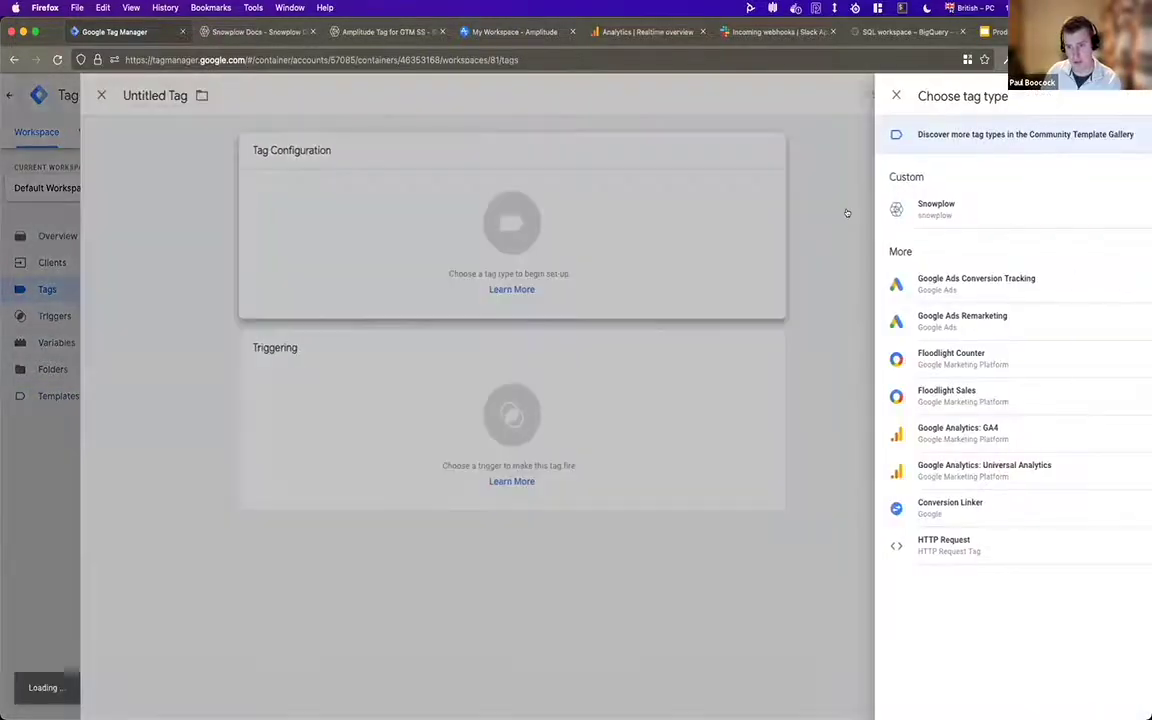
pyautogui.click(846, 210)
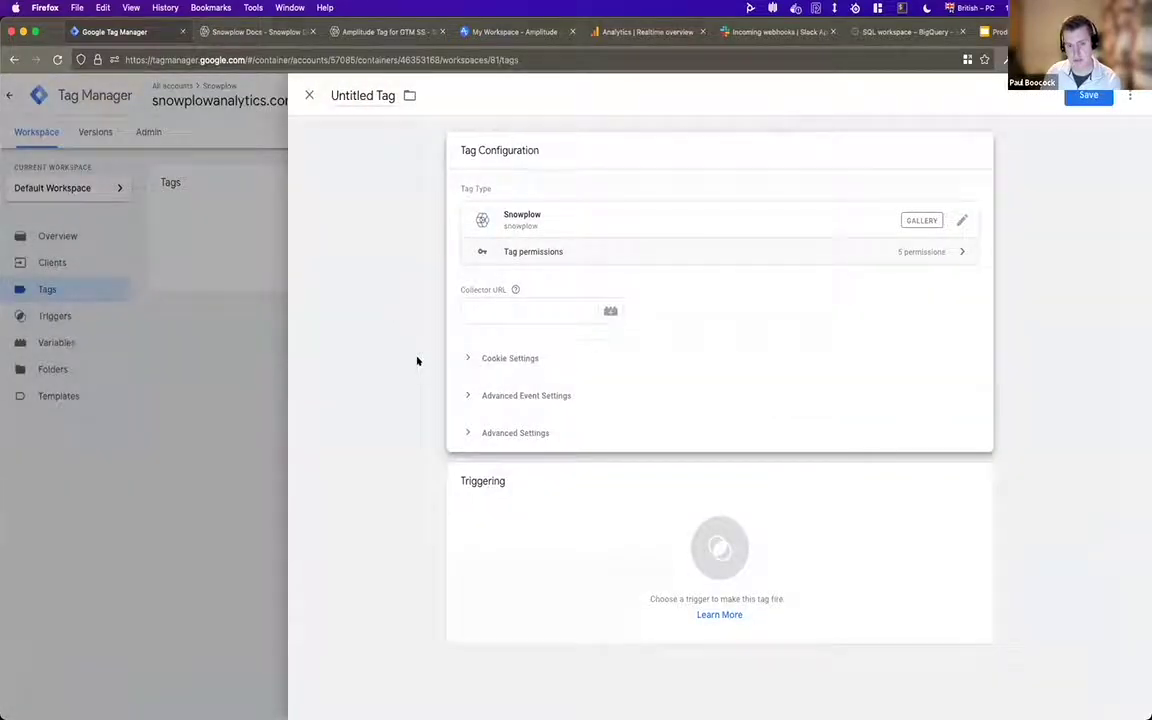
pyautogui.click(660, 551)
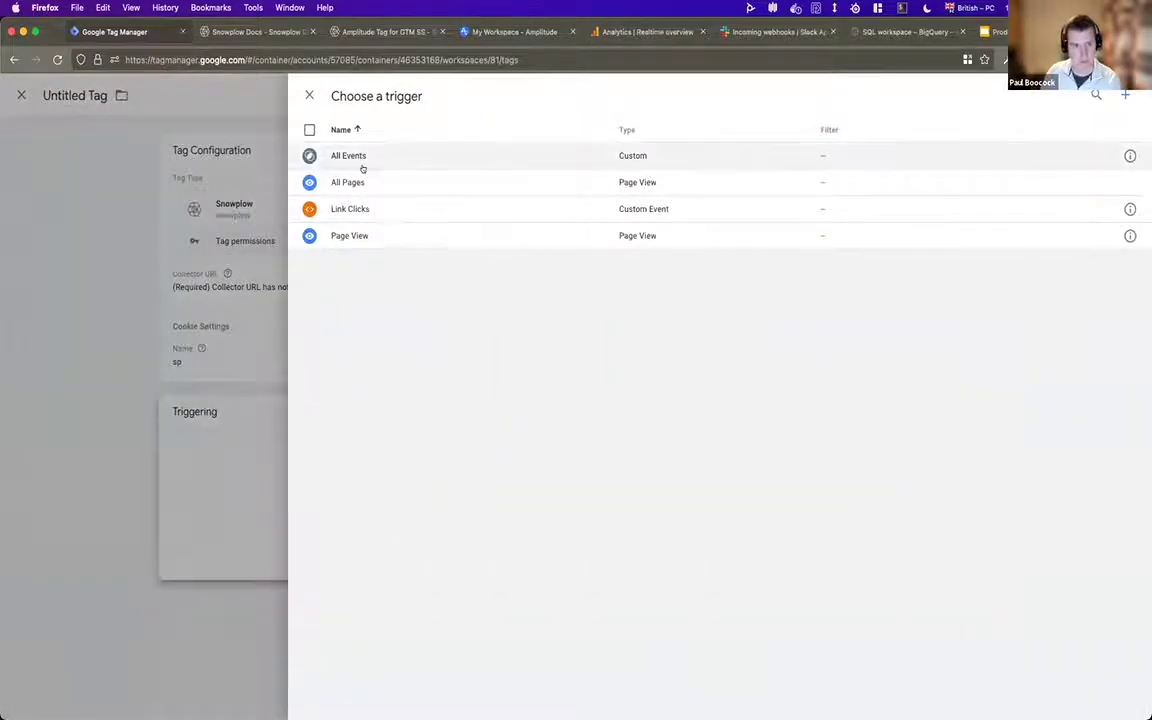
pyautogui.click(350, 156)
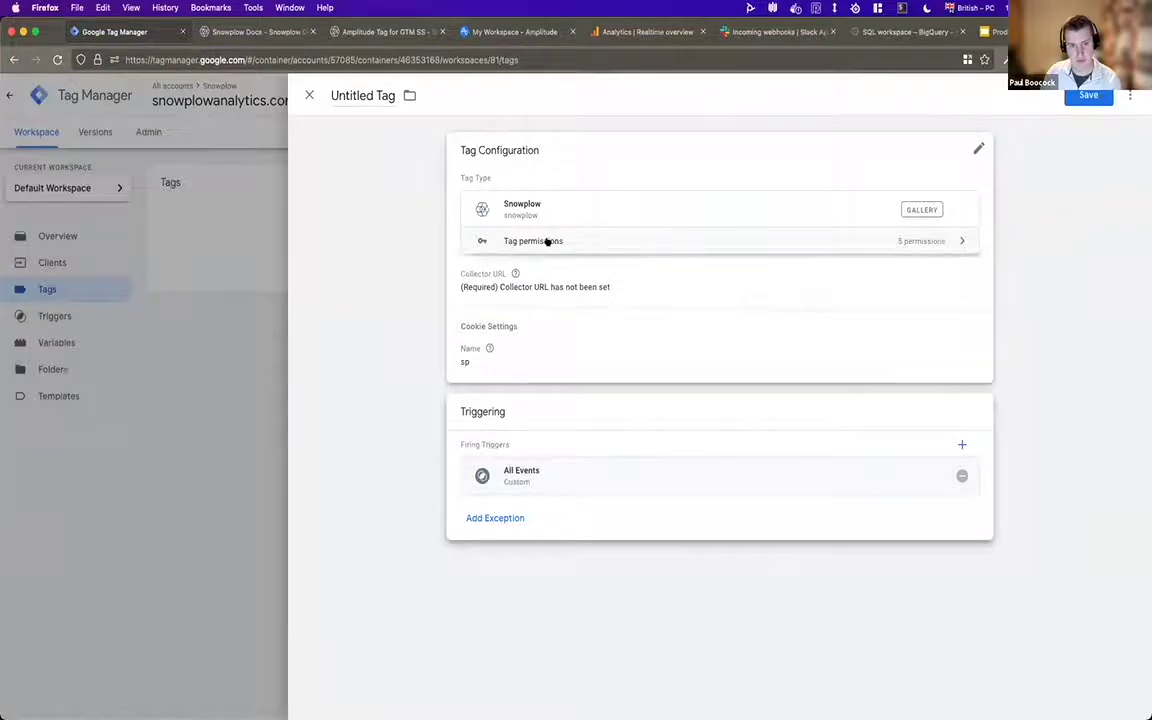
pyautogui.click(597, 289)
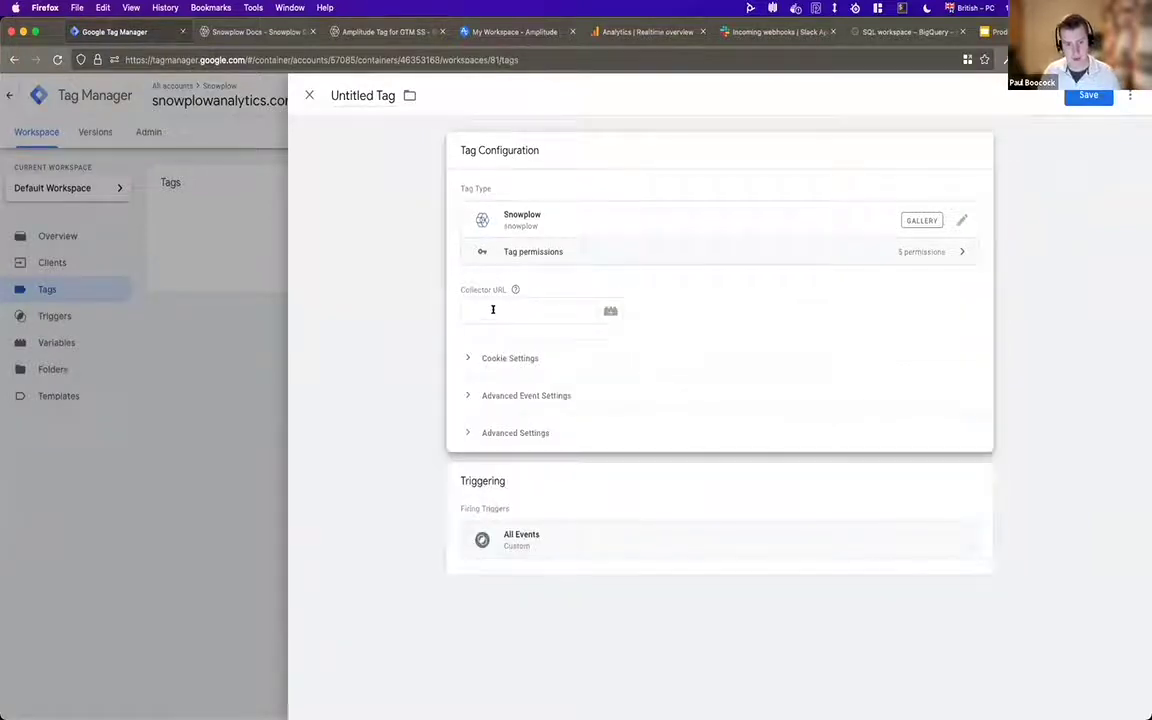
# Copy the dev collector URL from collector.txt in VS Code into the tag's Collector URL.
pyautogui.press('super+Tab')
pyautogui.press('super+Tab')
pyautogui.press('super+Tab')
pyautogui.press('super+Tab')
pyautogui.press('super+Tab')
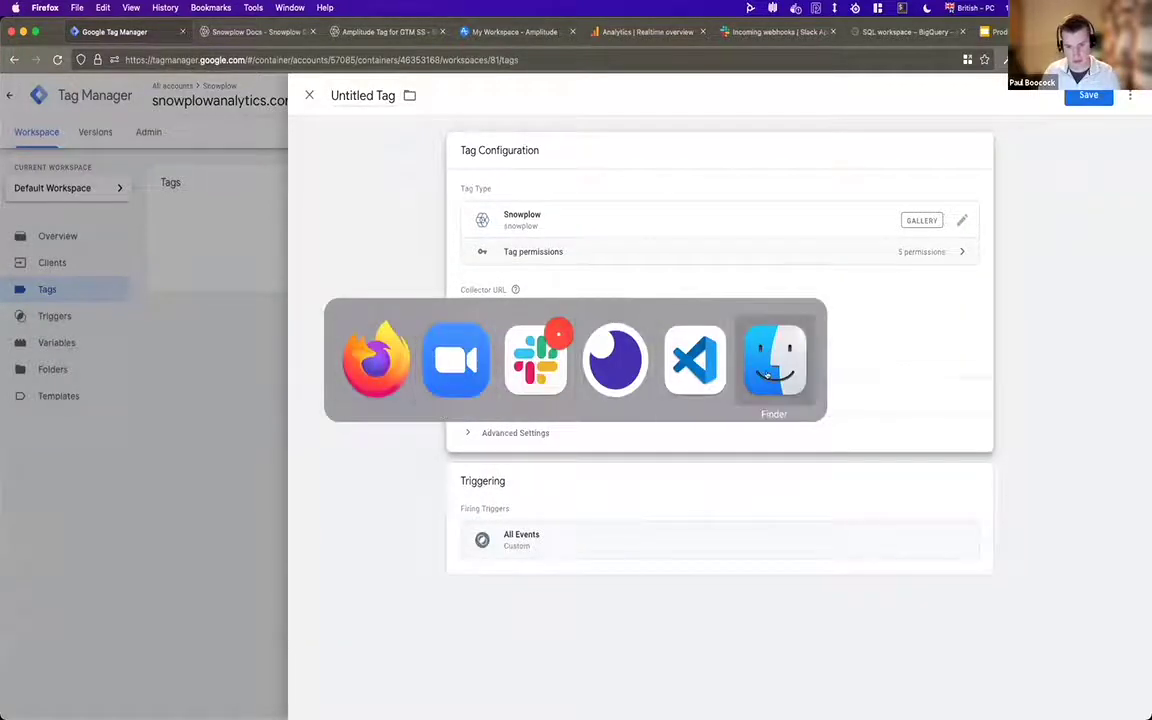
pyautogui.click(716, 375)
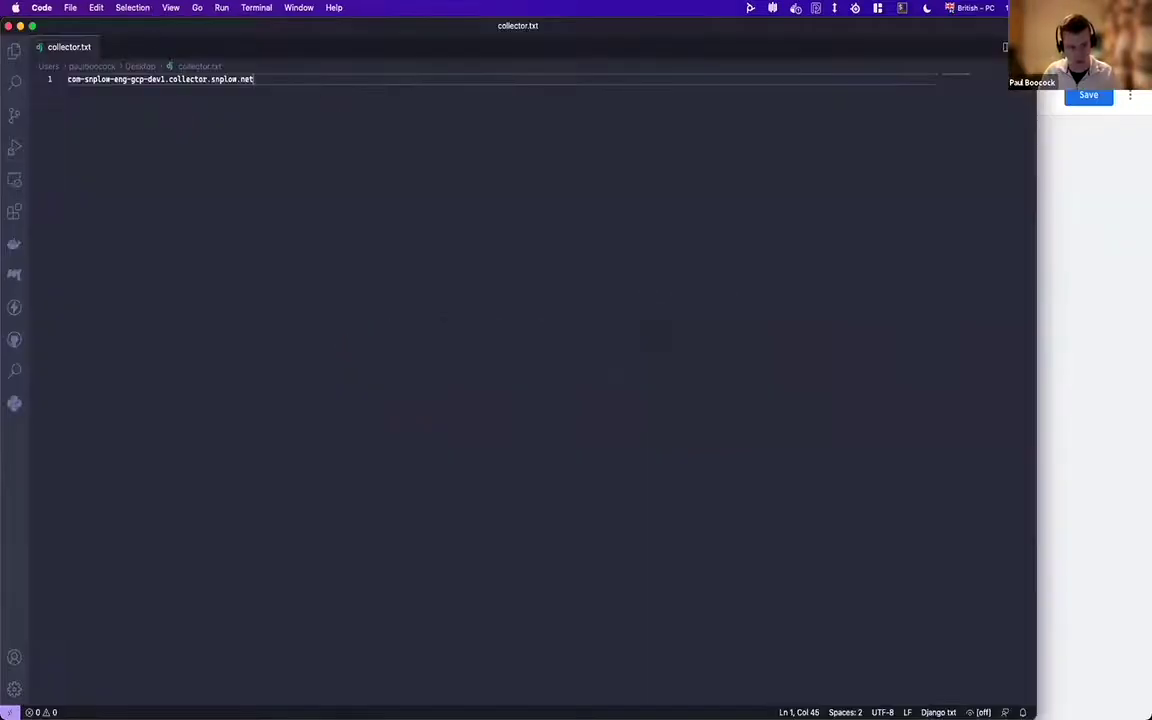
pyautogui.press('super+a')
pyautogui.press('super+c')
pyautogui.press('super+Tab')
pyautogui.click(519, 306)
pyautogui.press('super+v')
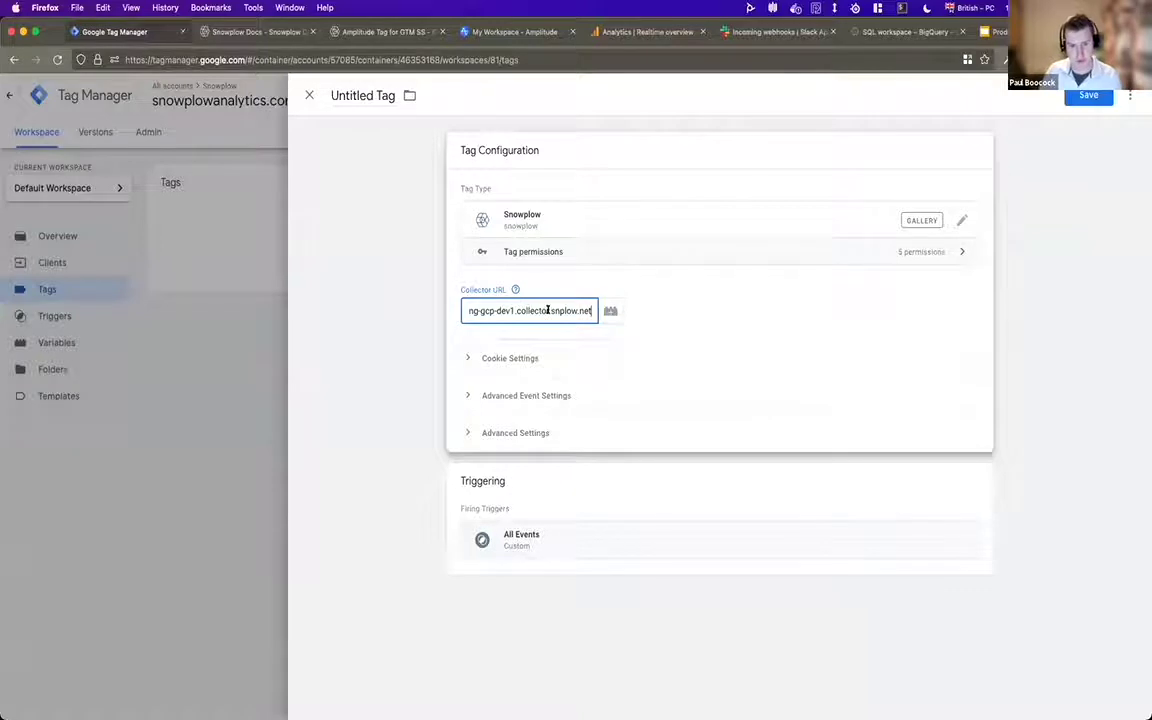
# Review the cookie and advanced event settings, then save the new Snowplow tag.
pyautogui.click(530, 358)
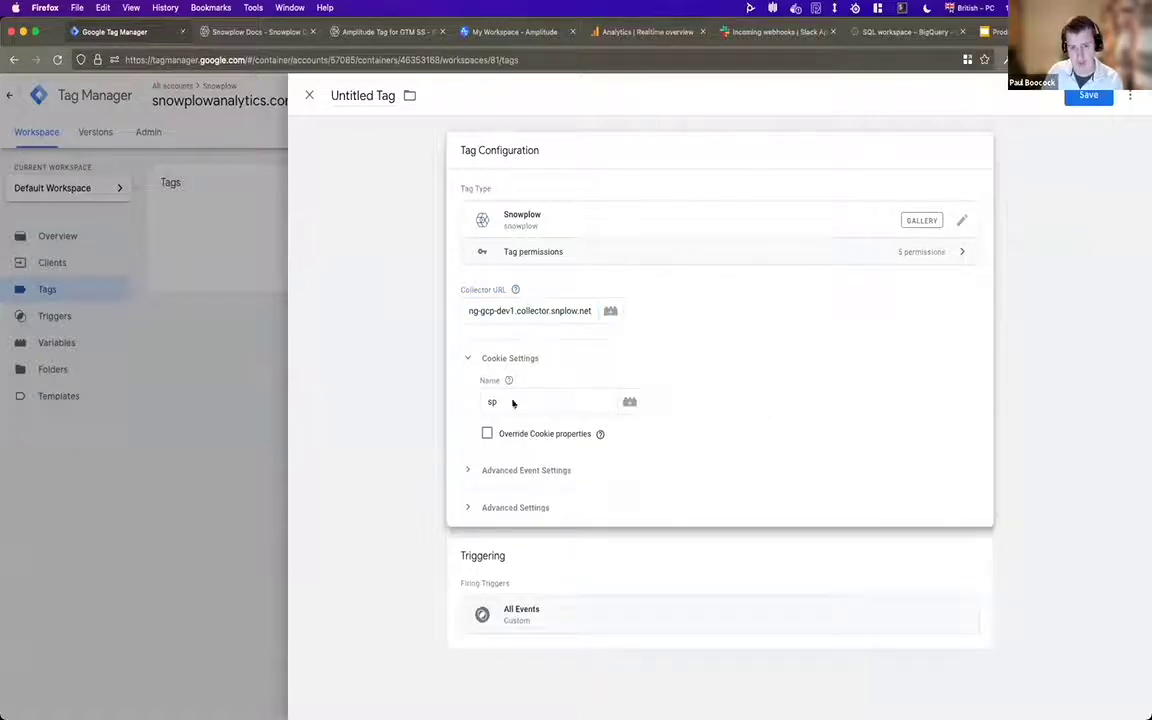
pyautogui.click(510, 357)
pyautogui.click(527, 396)
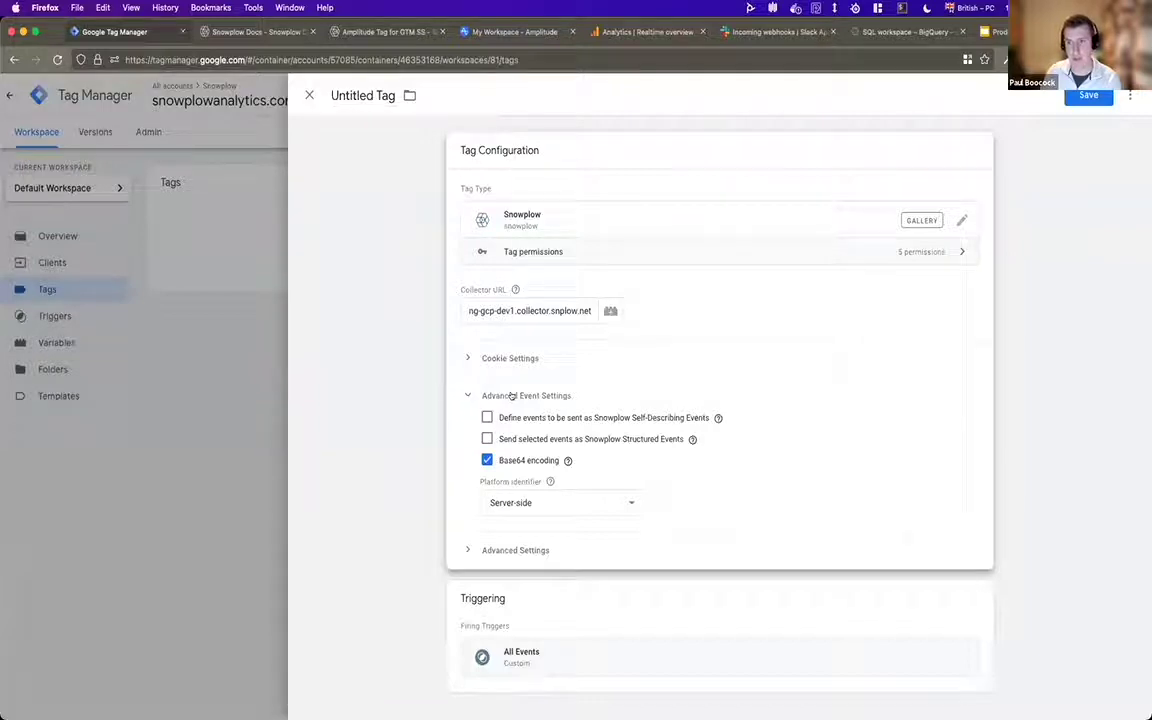
pyautogui.click(512, 397)
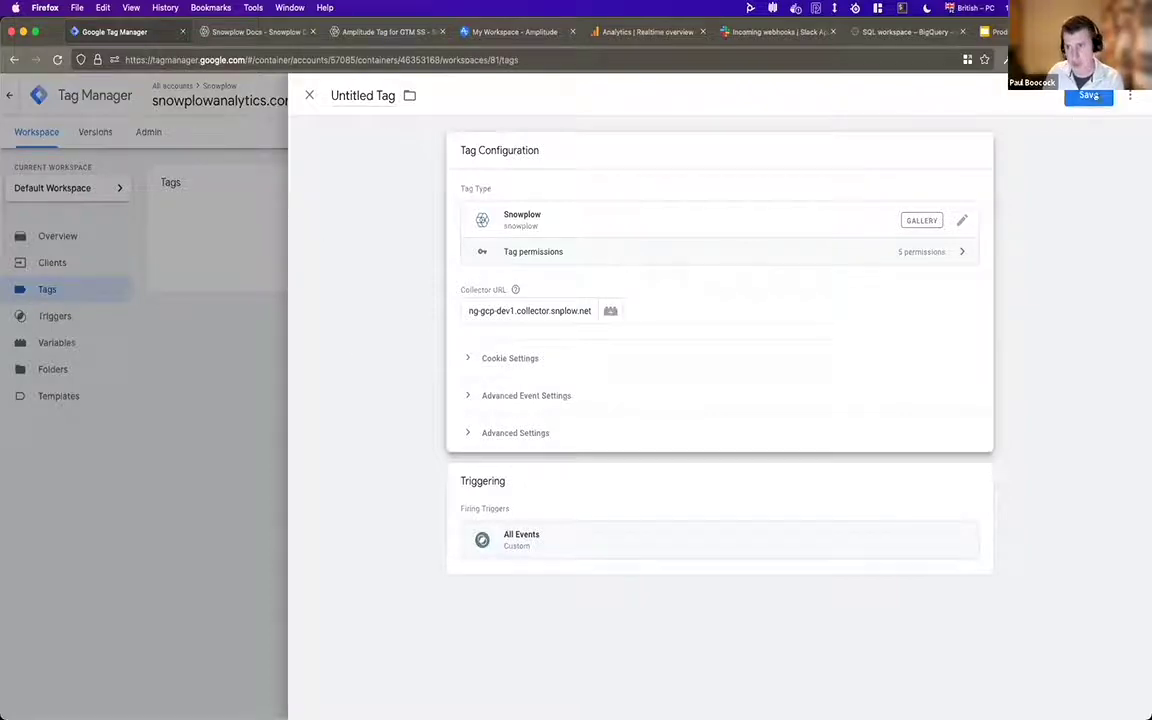
pyautogui.click(1092, 96)
# Save the Snowplow tag and reload the Snowplow docs site to trigger a page view.
pyautogui.click(677, 292)
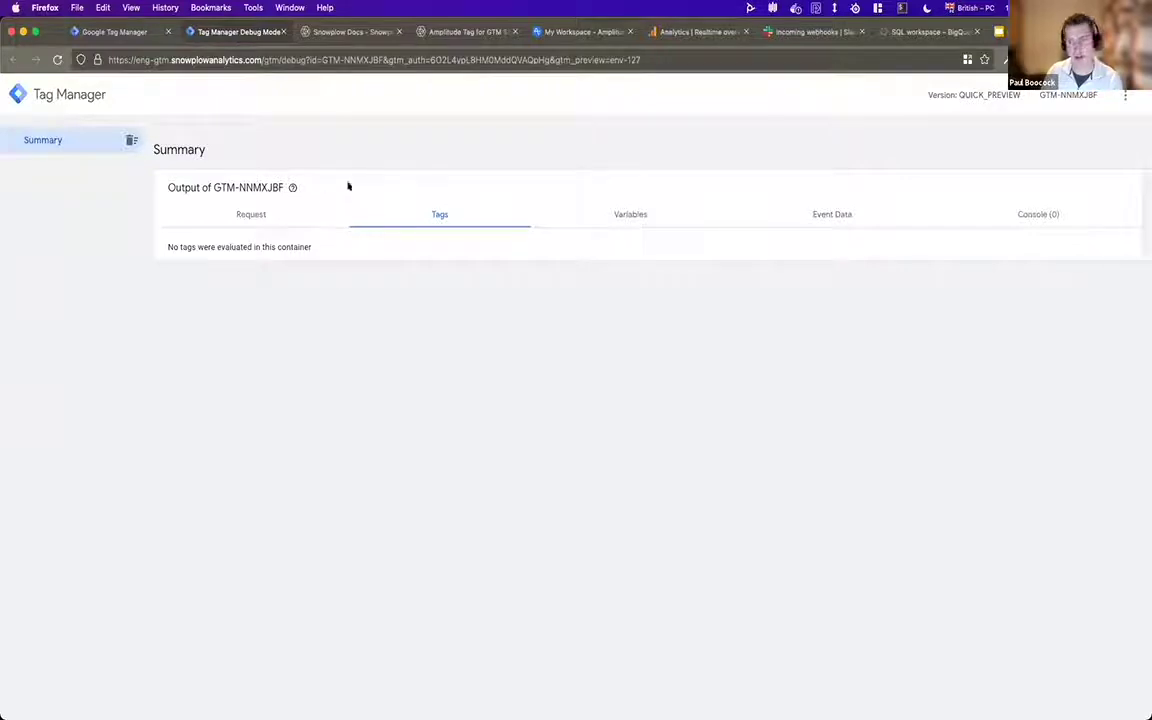
pyautogui.click(339, 32)
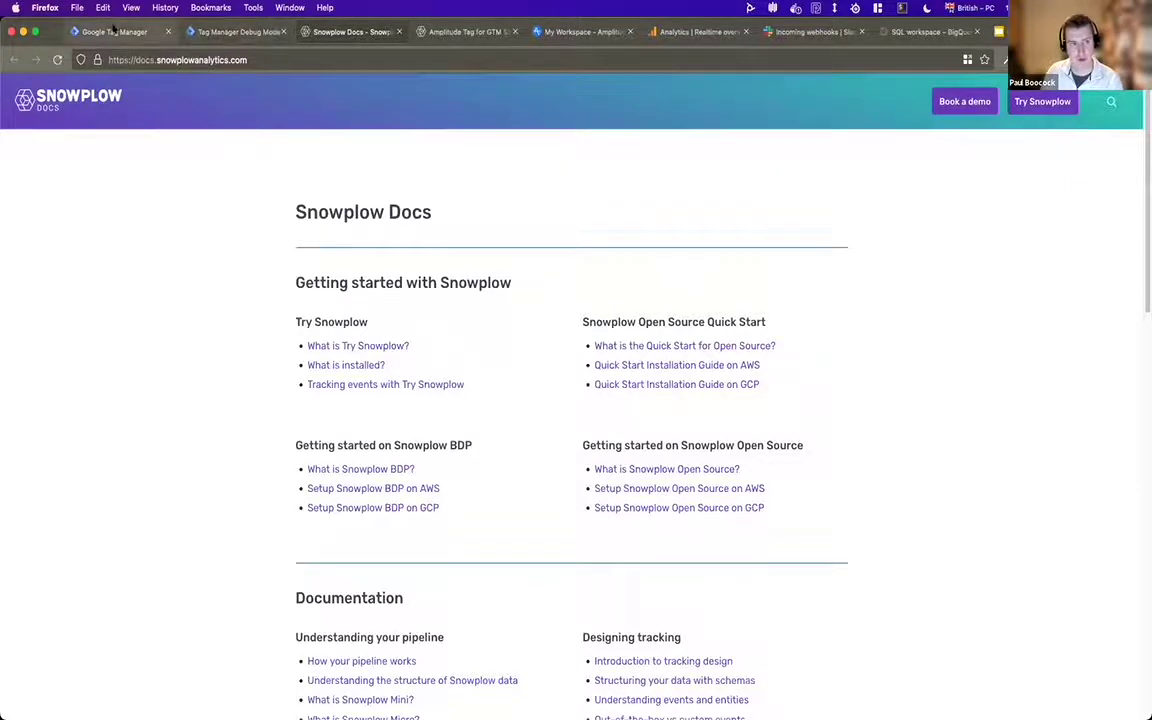
pyautogui.click(235, 32)
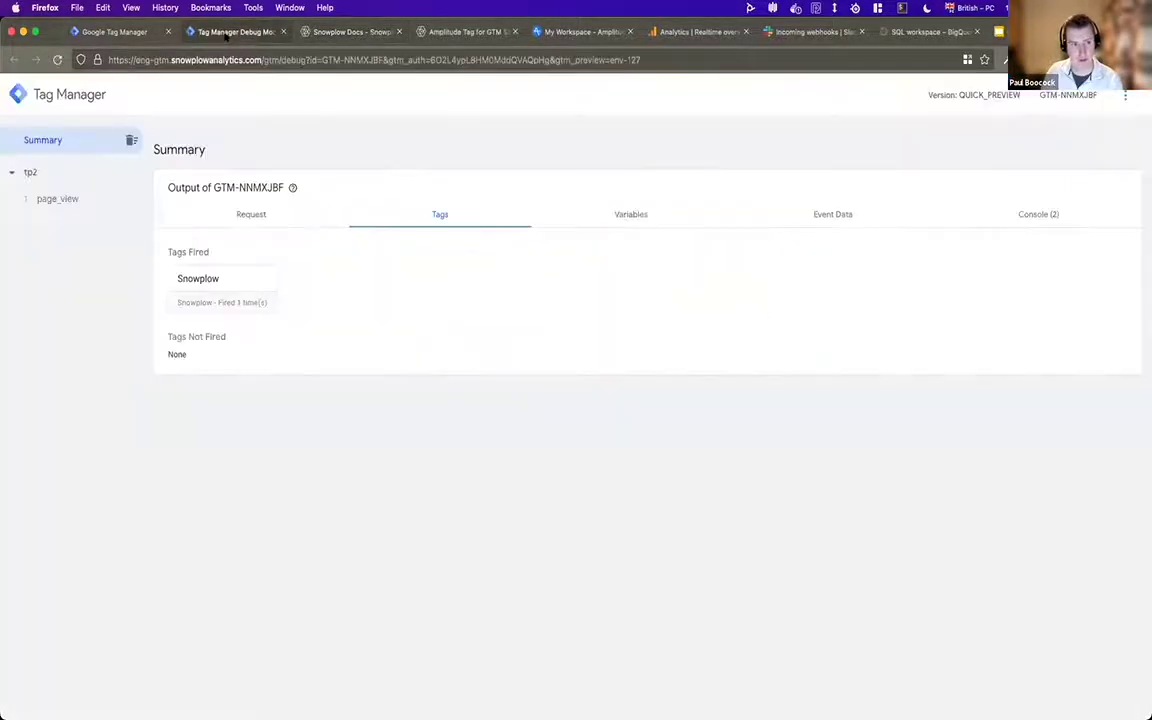
# Confirm the Snowplow tag fired on page_view with a 200 POST to the collector.
pyautogui.click(55, 198)
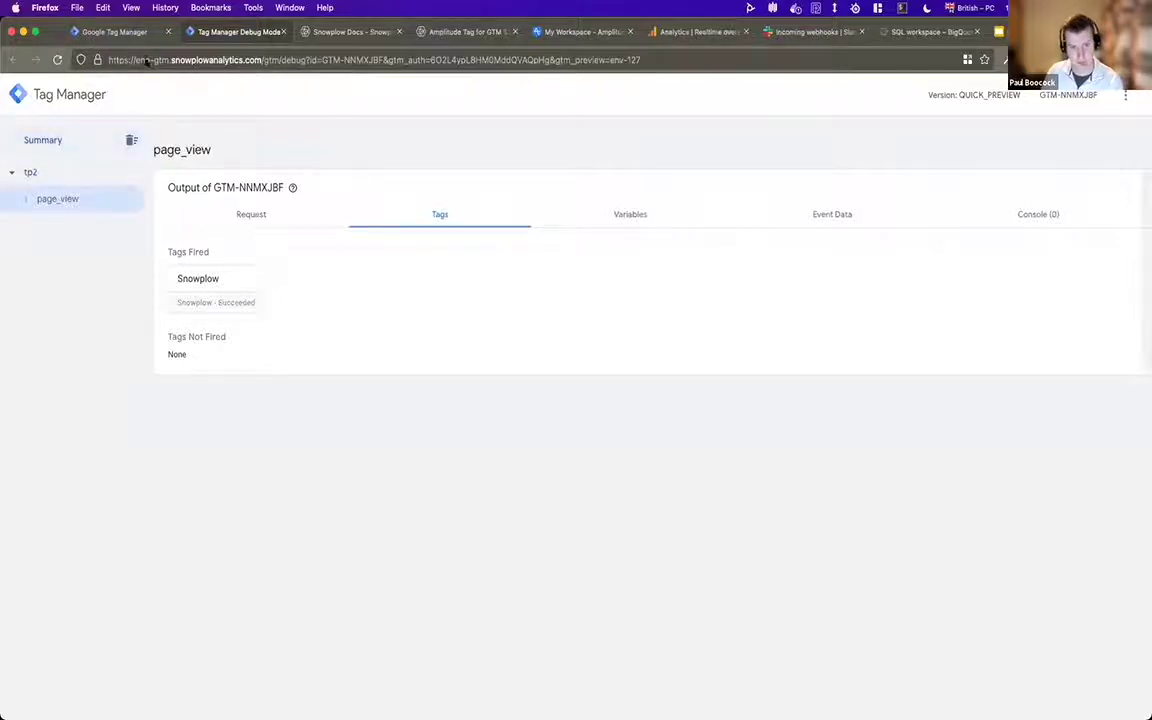
pyautogui.click(210, 280)
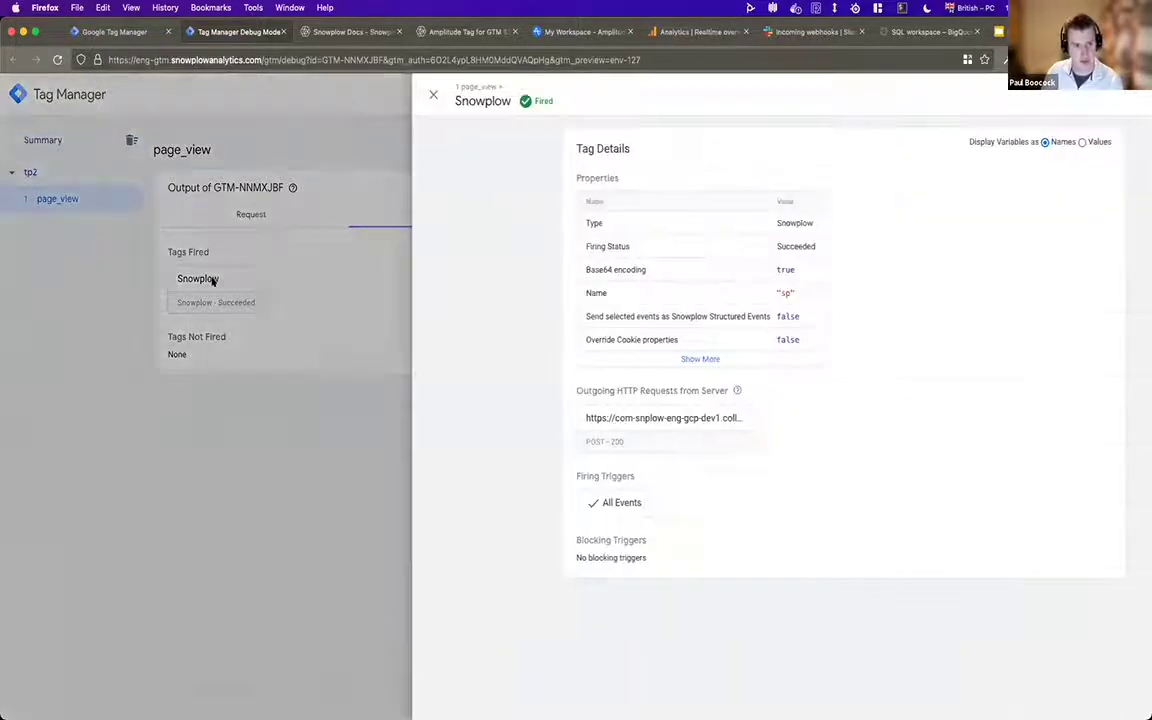
pyautogui.click(400, 420)
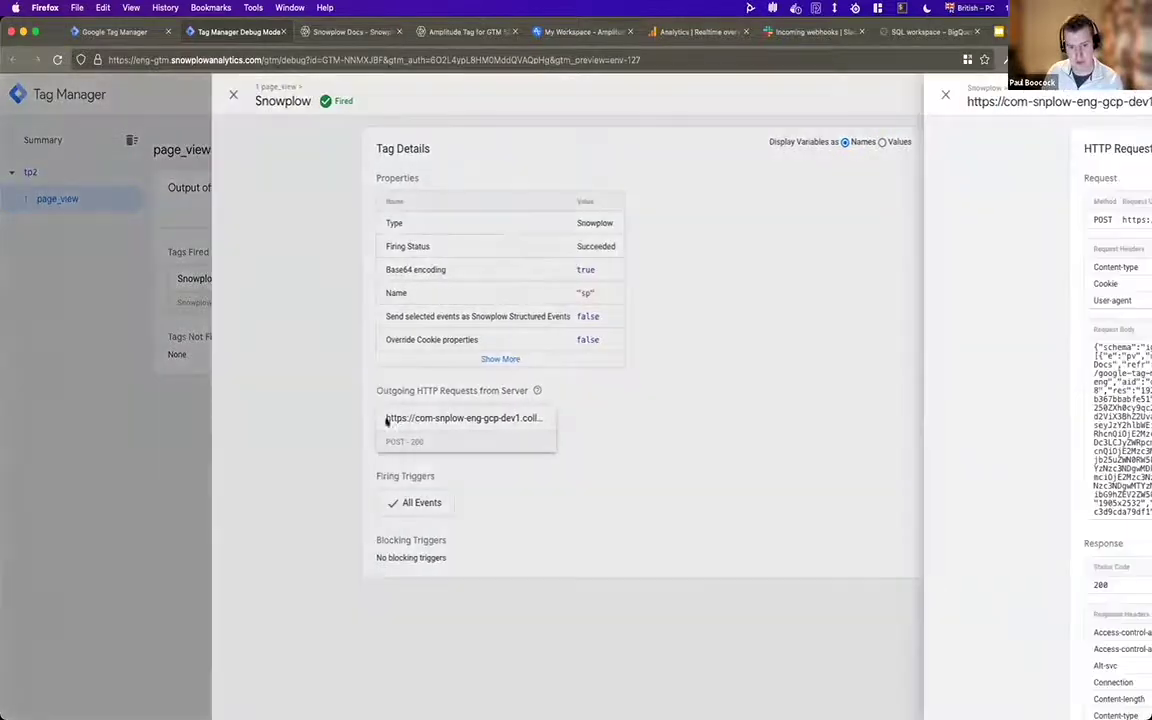
pyautogui.moveTo(486, 220); pyautogui.dragTo(725, 220)
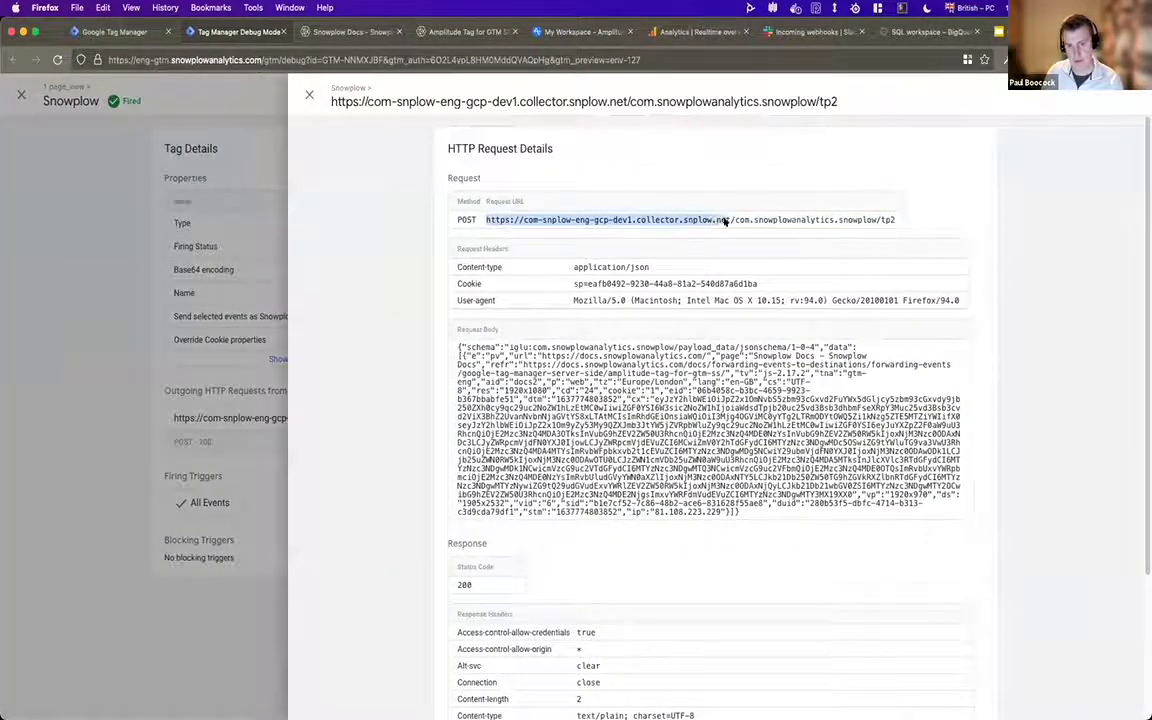
pyautogui.click(725, 220)
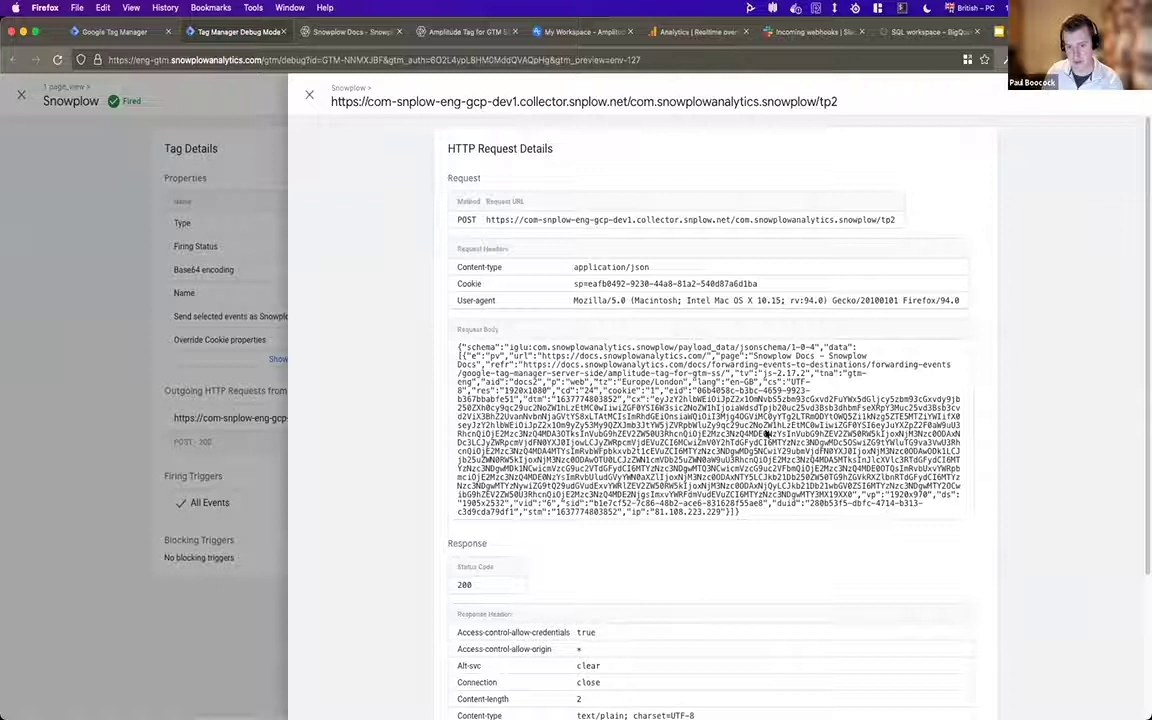
pyautogui.press('super+9')
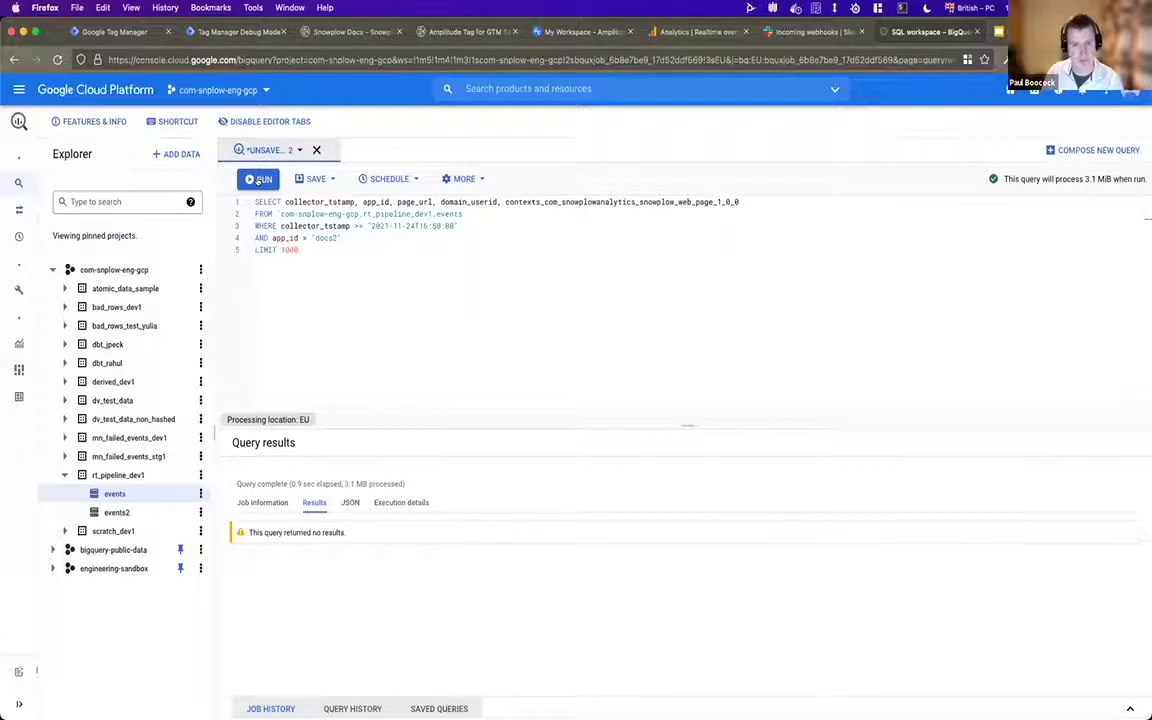
# Run the docs2 events query and inspect the returned row's timestamp, domain_userid and context id.
pyautogui.click(259, 180)
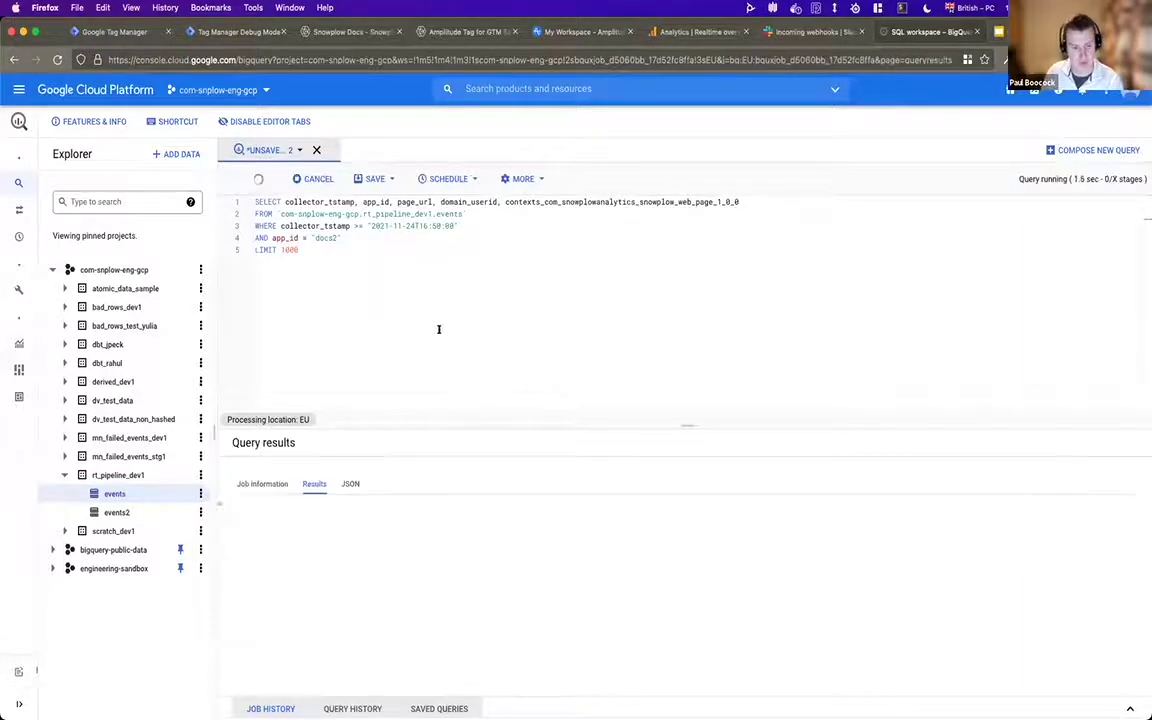
pyautogui.moveTo(287, 544); pyautogui.dragTo(308, 544)
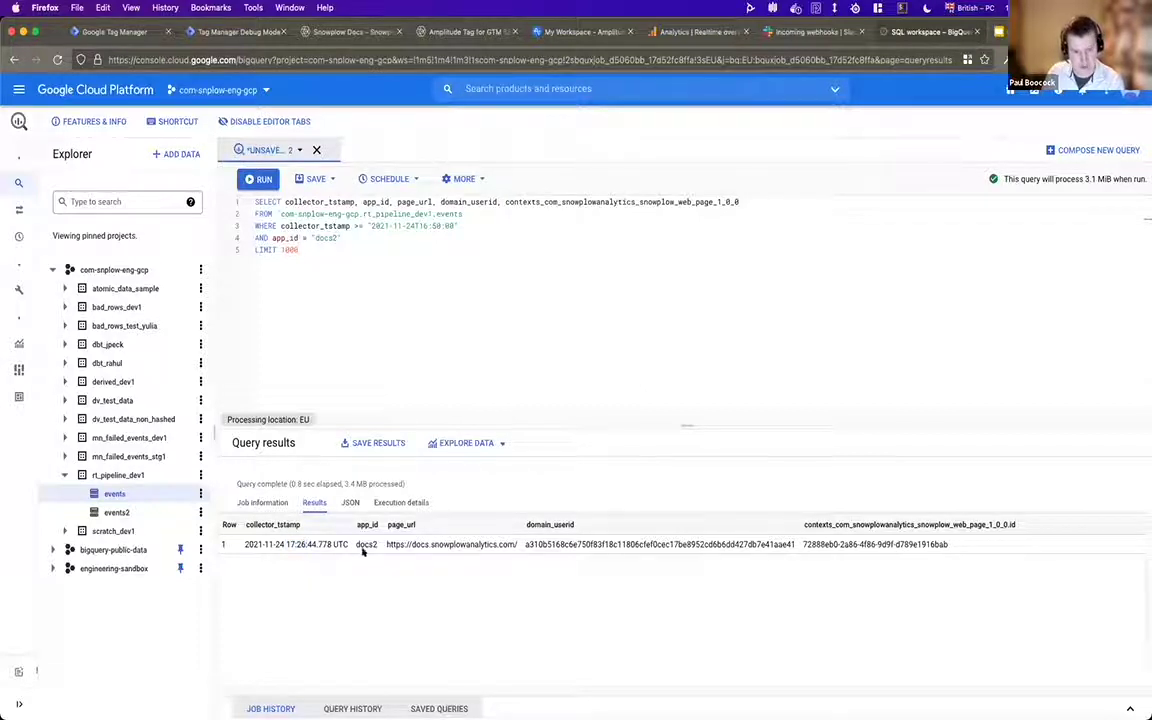
pyautogui.moveTo(409, 541); pyautogui.dragTo(707, 543)
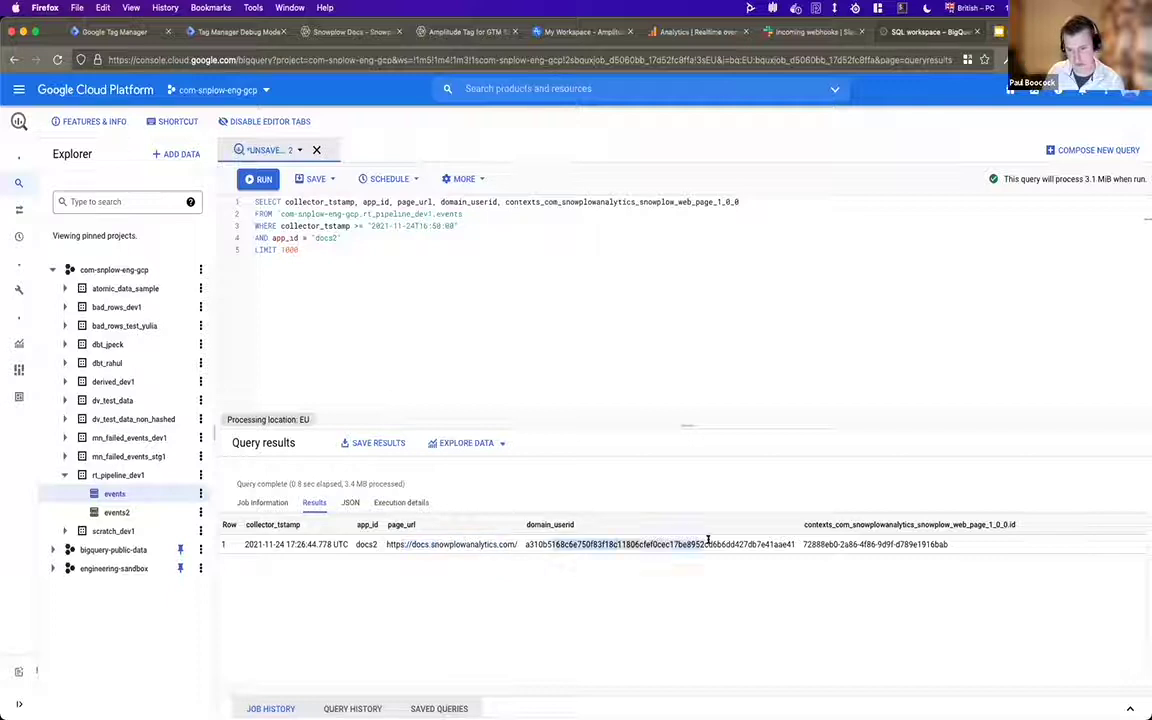
pyautogui.click(727, 541)
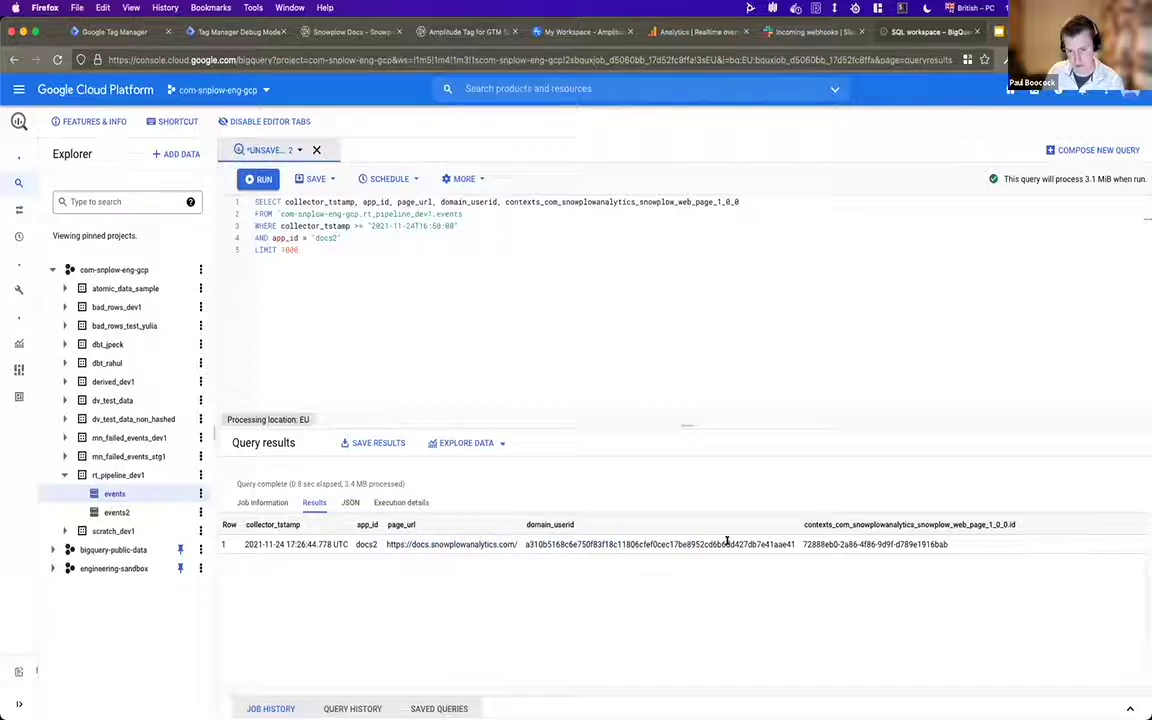
pyautogui.doubleClick(794, 543)
pyautogui.click(797, 544)
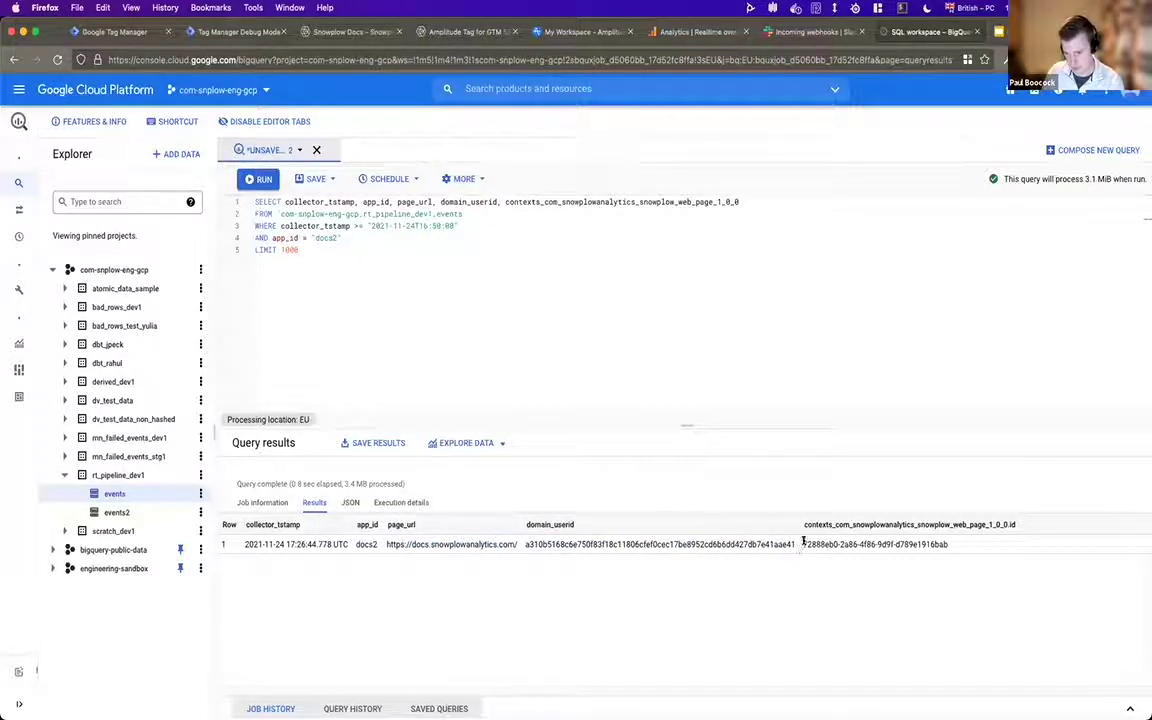
pyautogui.moveTo(806, 541); pyautogui.dragTo(951, 543)
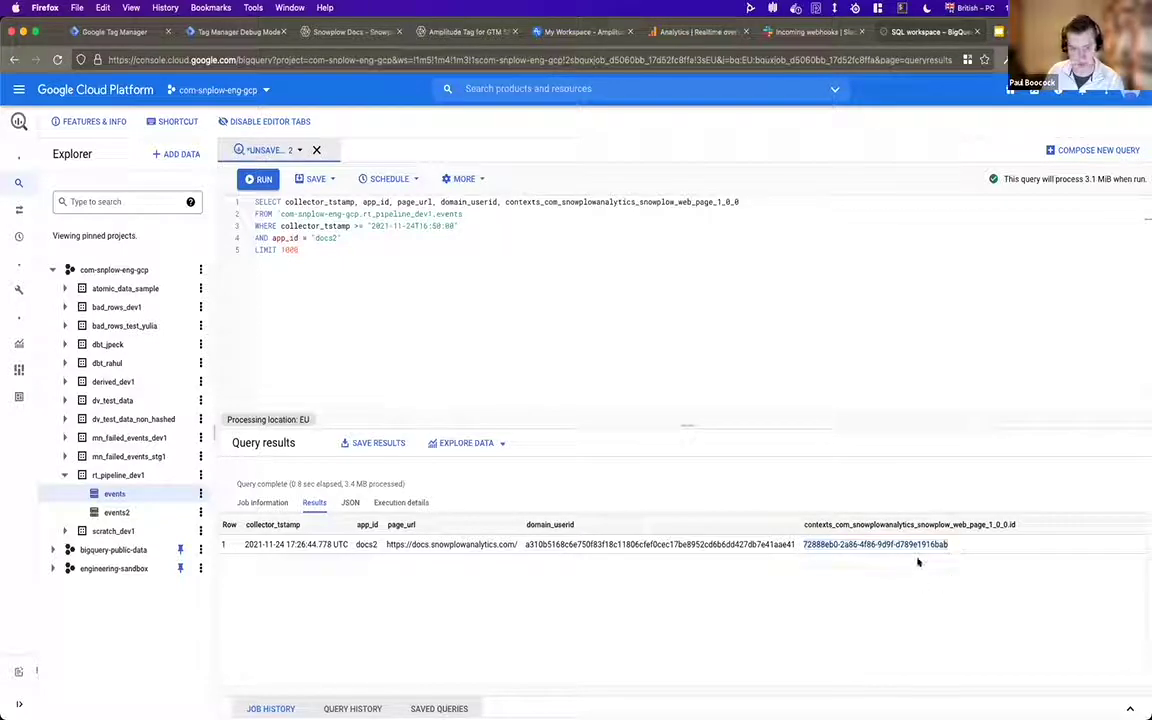
pyautogui.click(884, 612)
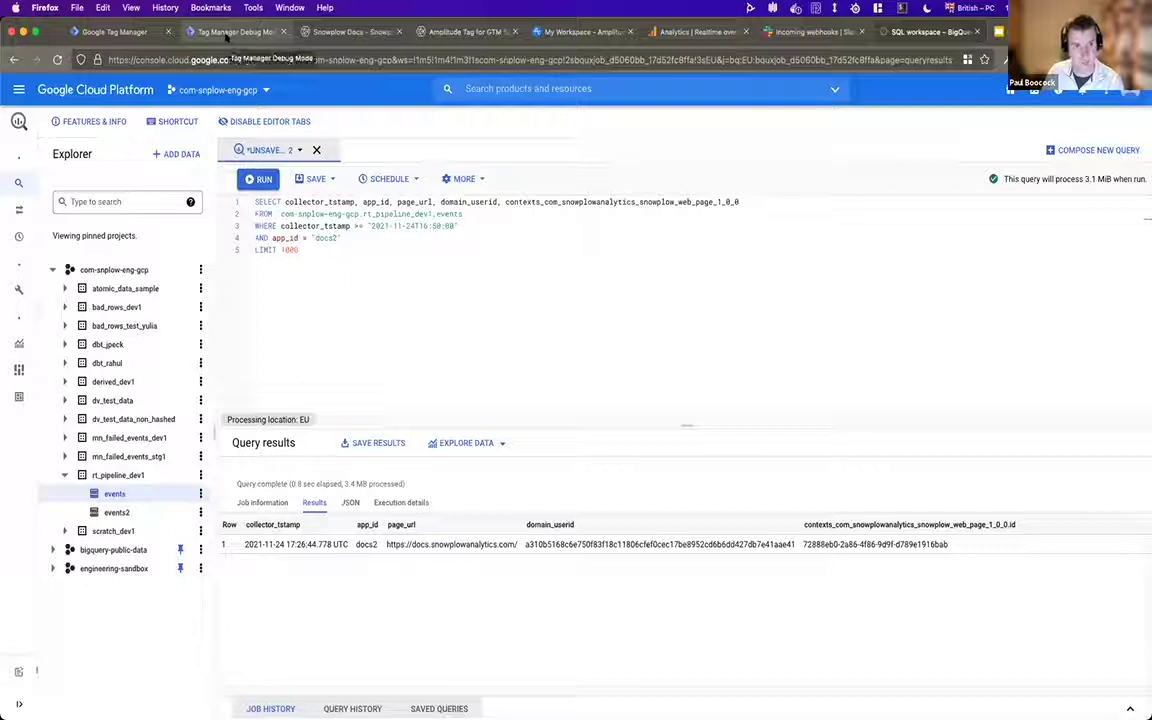
pyautogui.click(115, 31)
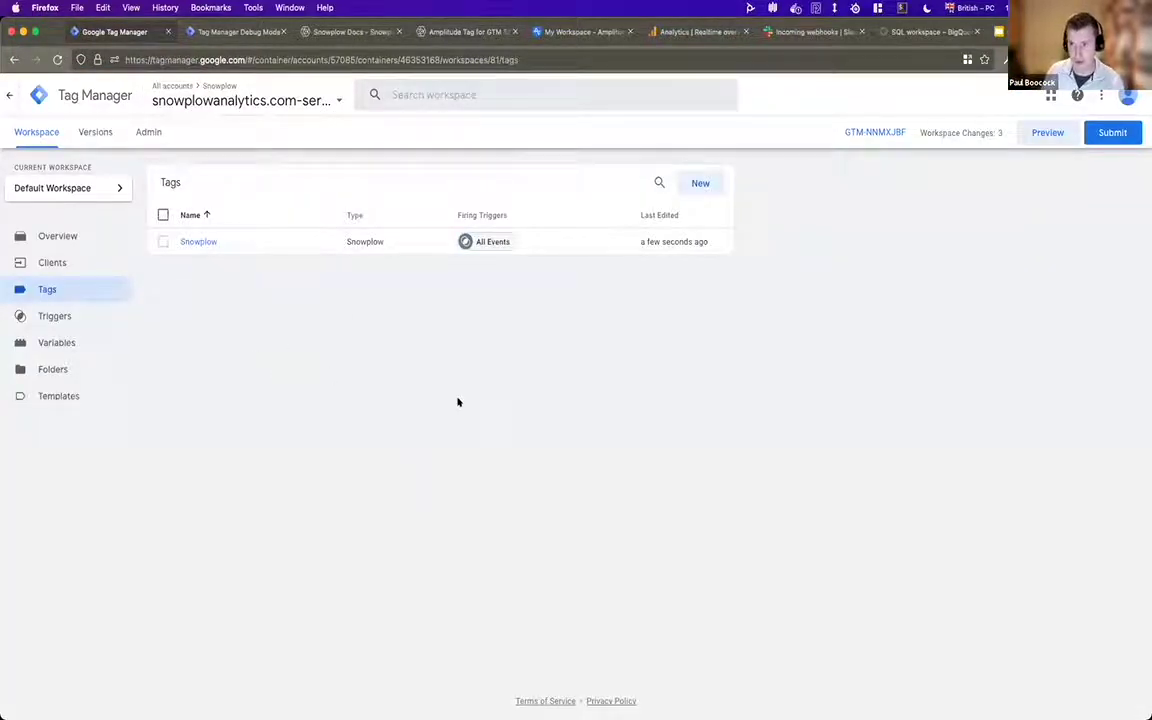
# Browse the community Tag Templates gallery from the container's Templates page.
pyautogui.click(52, 395)
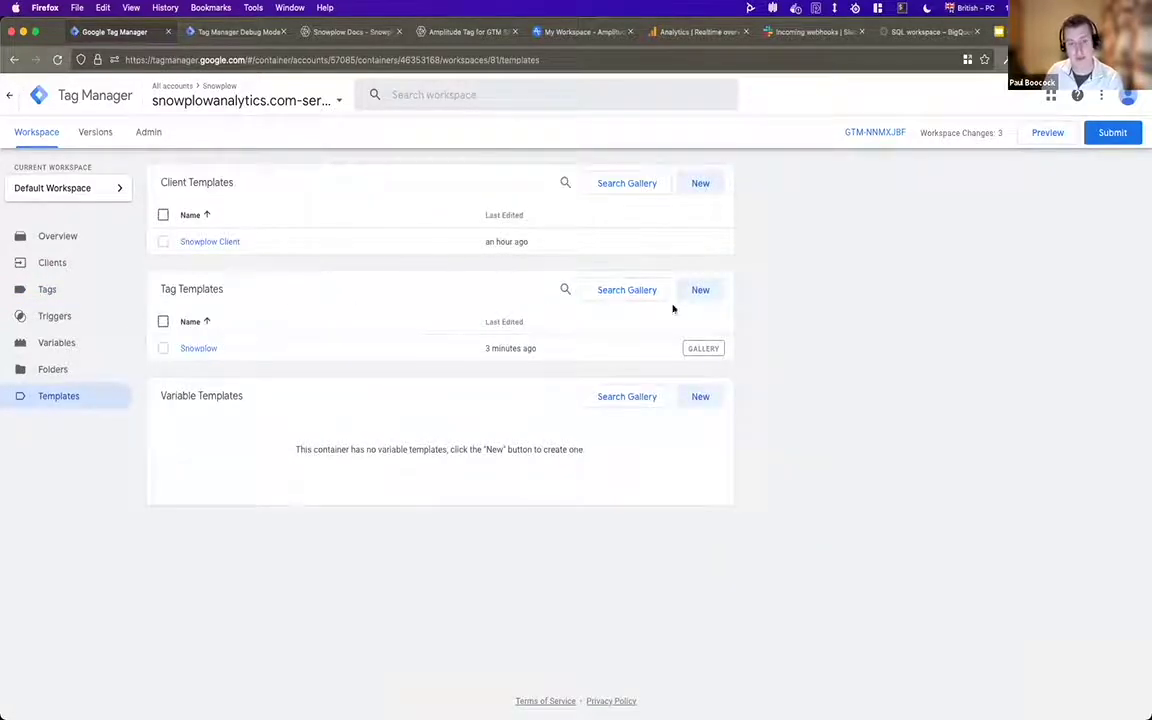
pyautogui.click(614, 290)
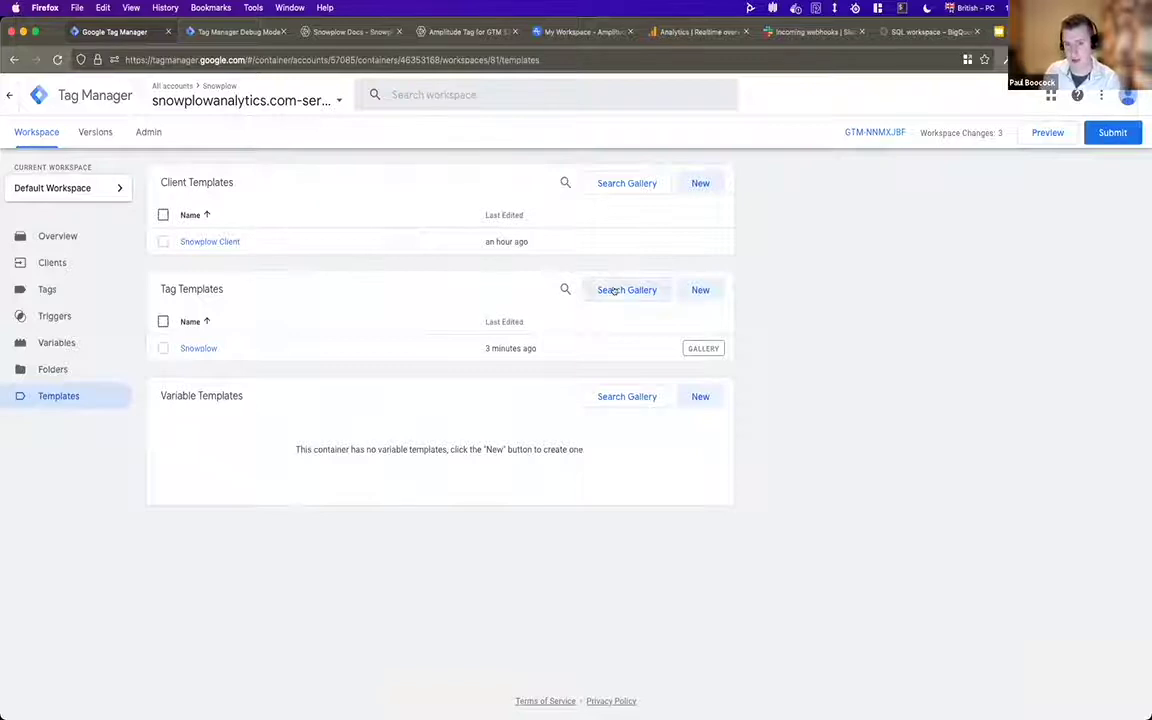
pyautogui.scroll(-3, 930, 584)
pyautogui.scroll(1, 932, 582)
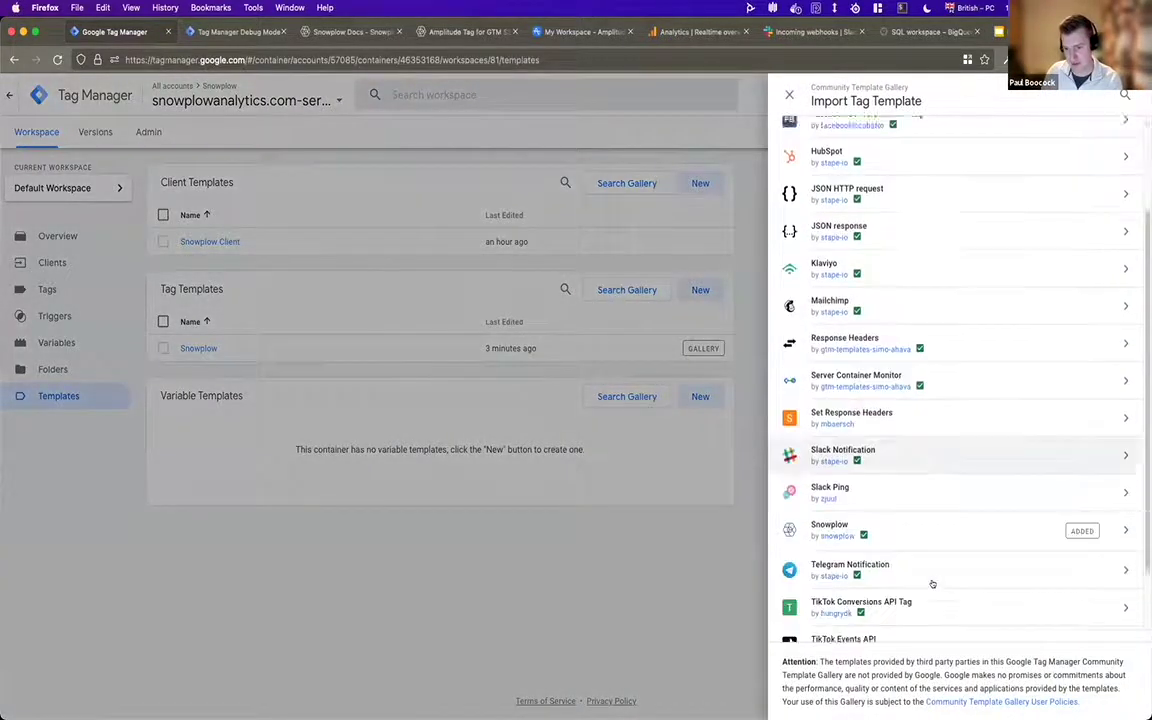
pyautogui.scroll(-2, 930, 540)
pyautogui.moveTo(879, 447)
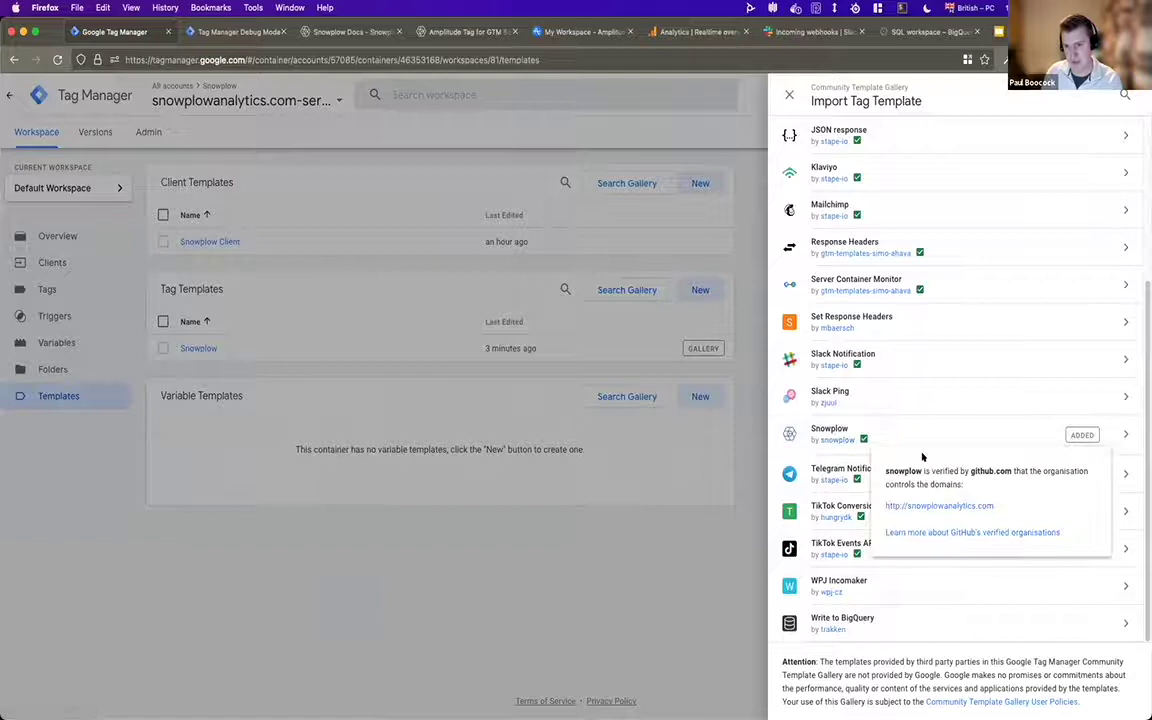
pyautogui.scroll(3, 923, 455)
pyautogui.click(414, 101)
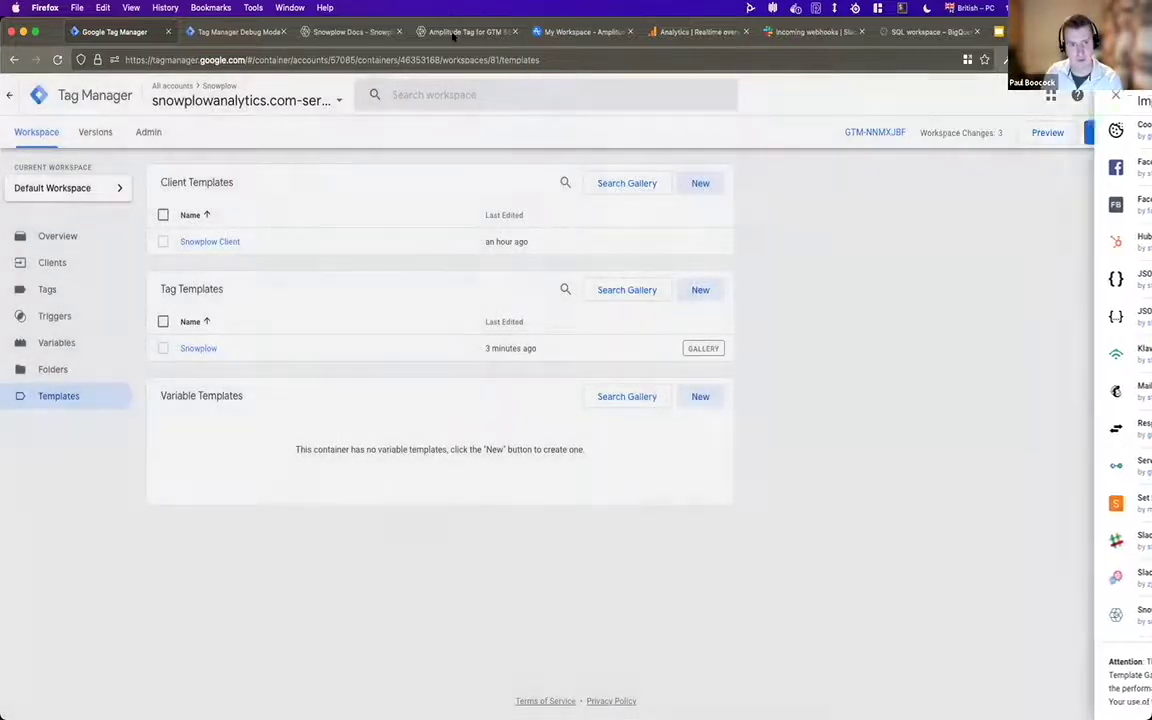
pyautogui.click(462, 31)
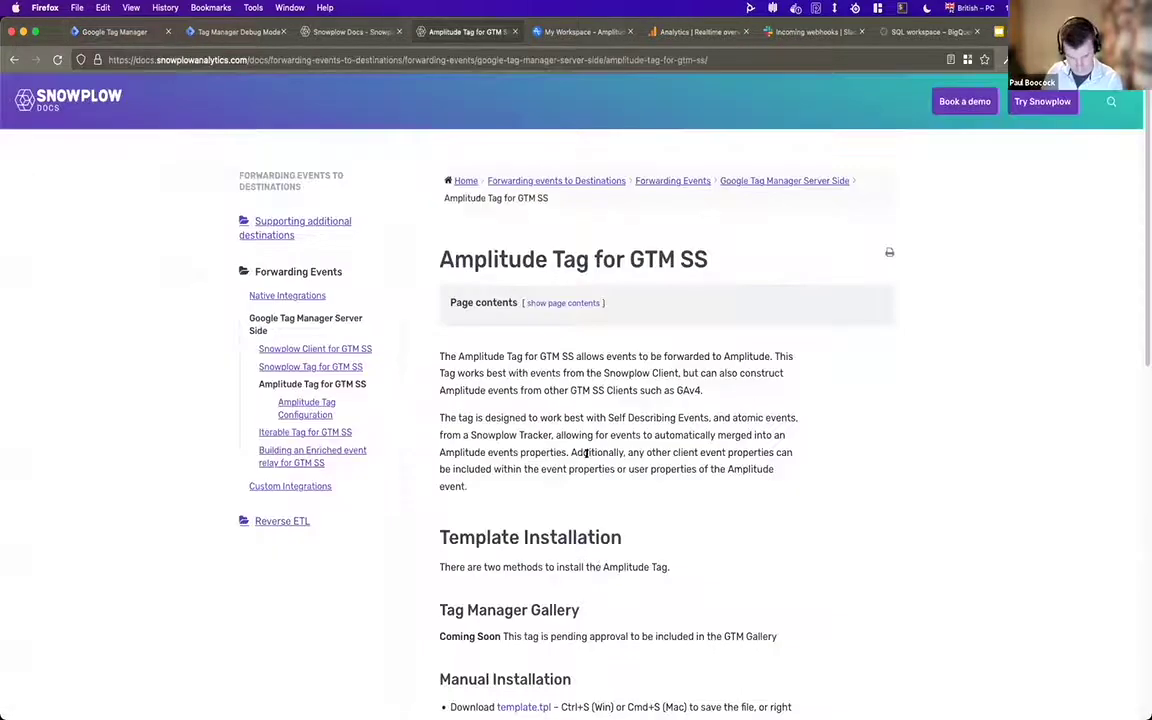
# Save the Amplitude tag's template.tpl to Downloads, replacing the existing copy.
pyautogui.scroll(-5, 630, 474)
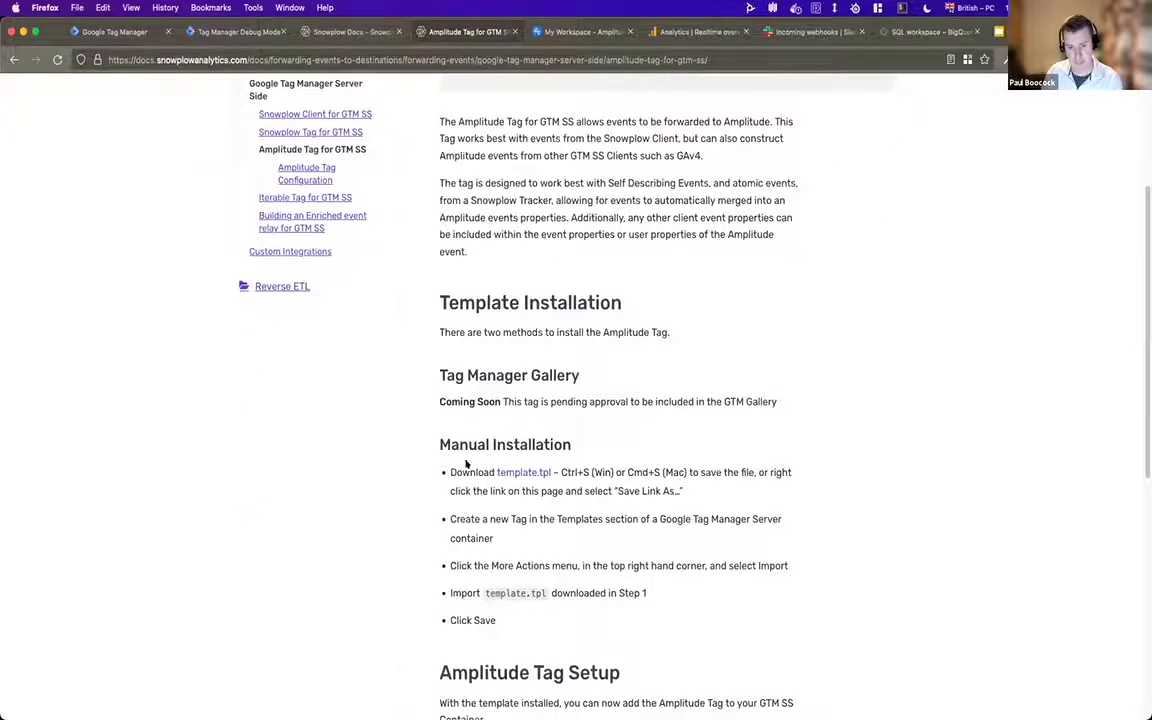
pyautogui.rightClick(507, 472)
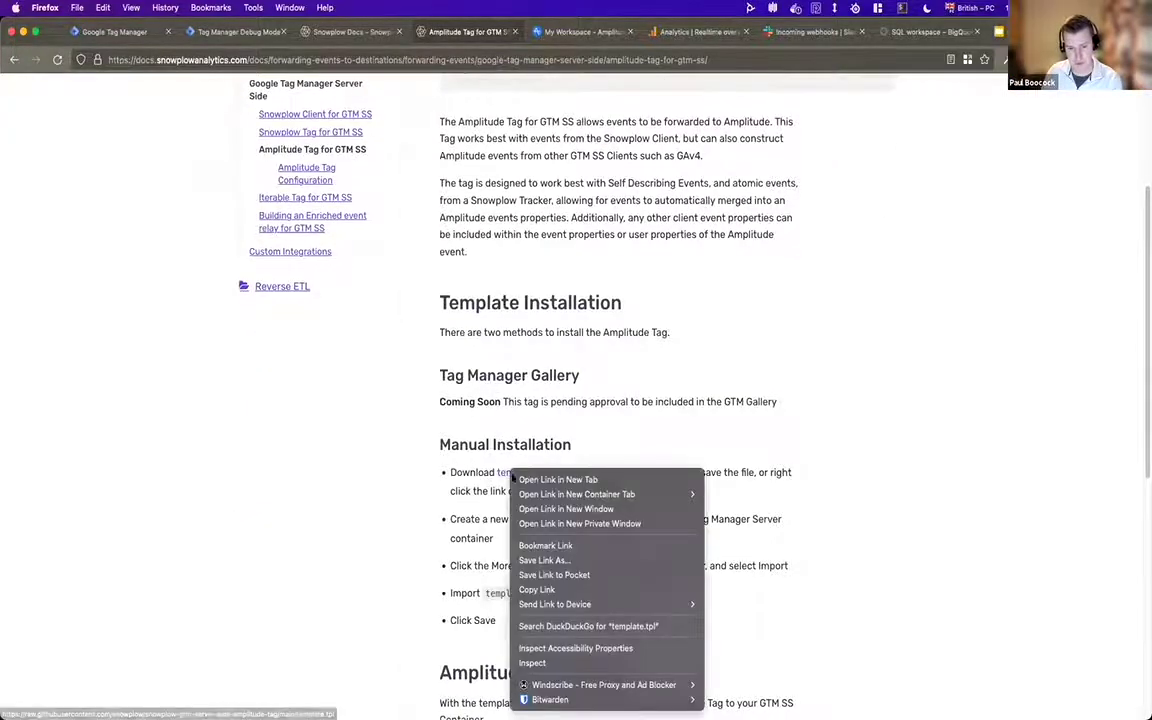
pyautogui.click(545, 559)
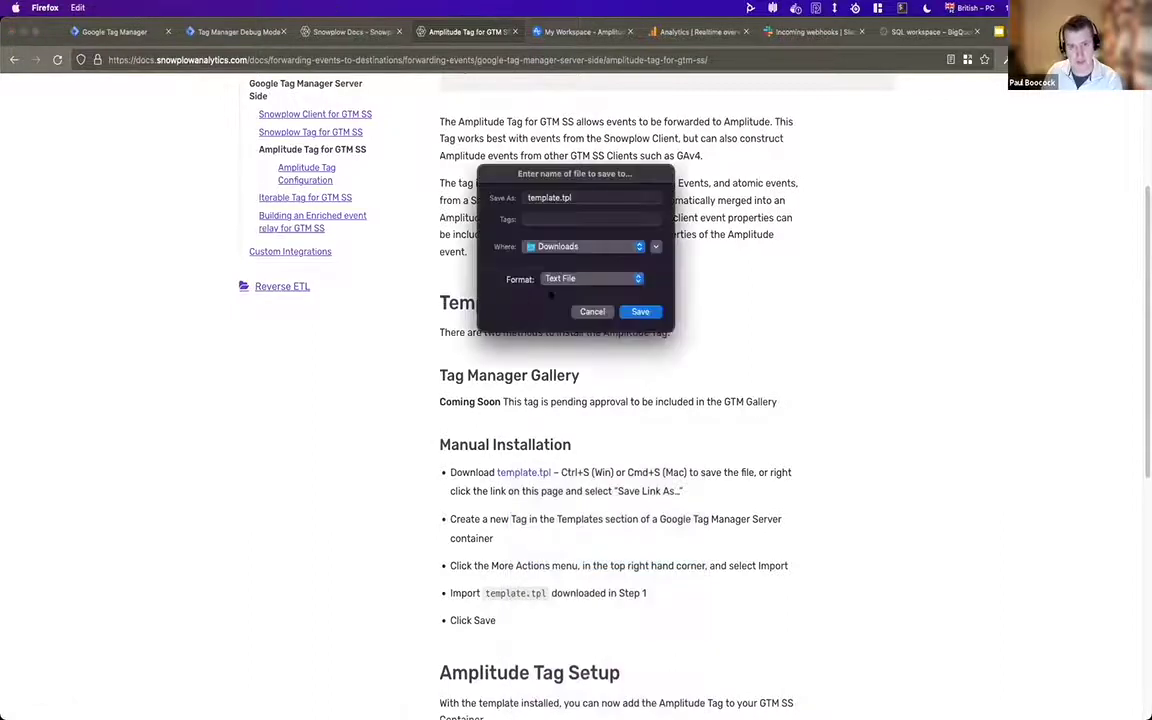
pyautogui.click(640, 312)
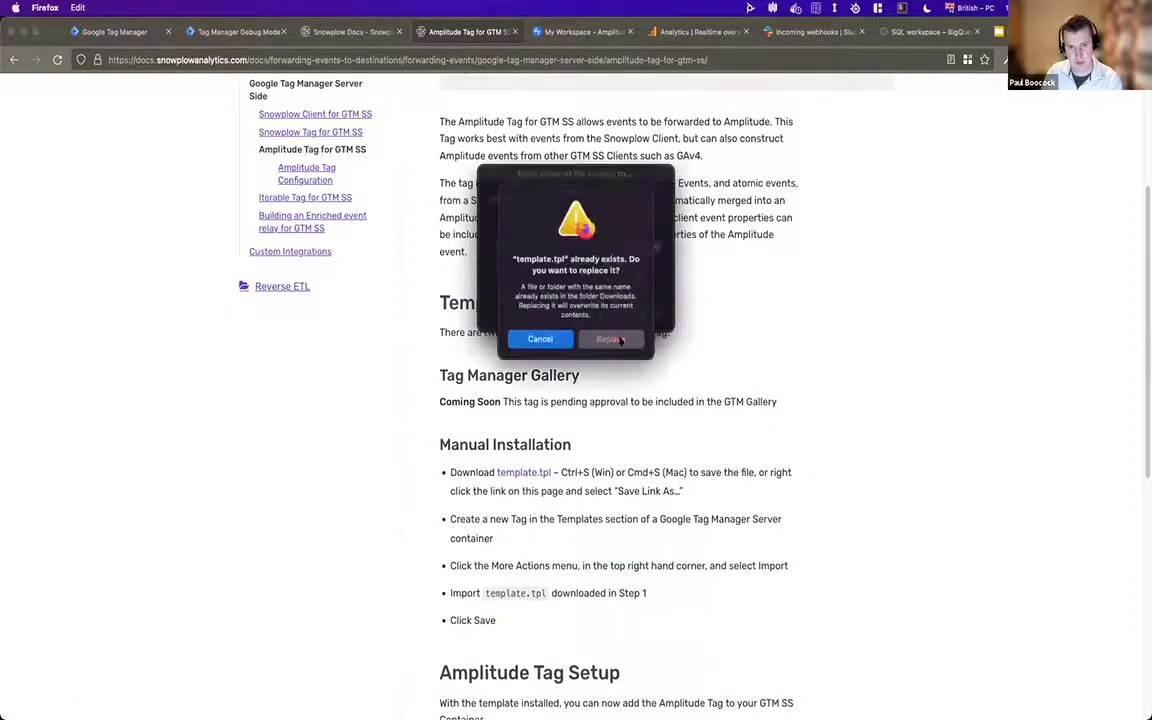
pyautogui.click(610, 337)
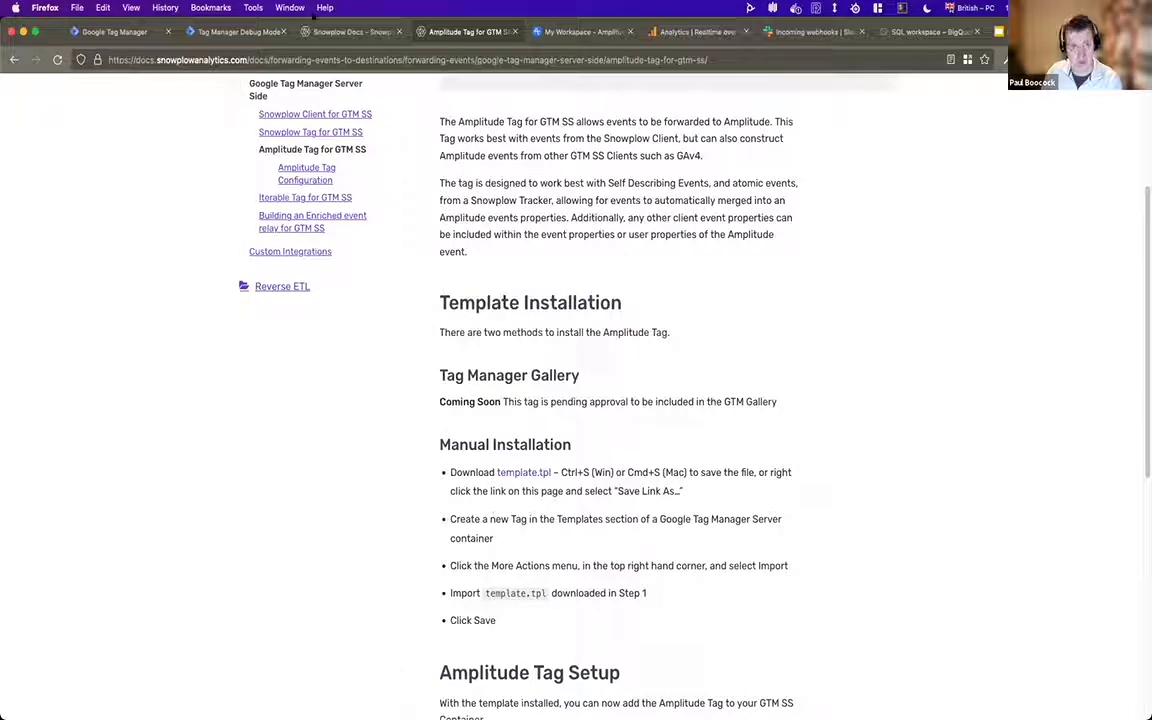
pyautogui.click(112, 31)
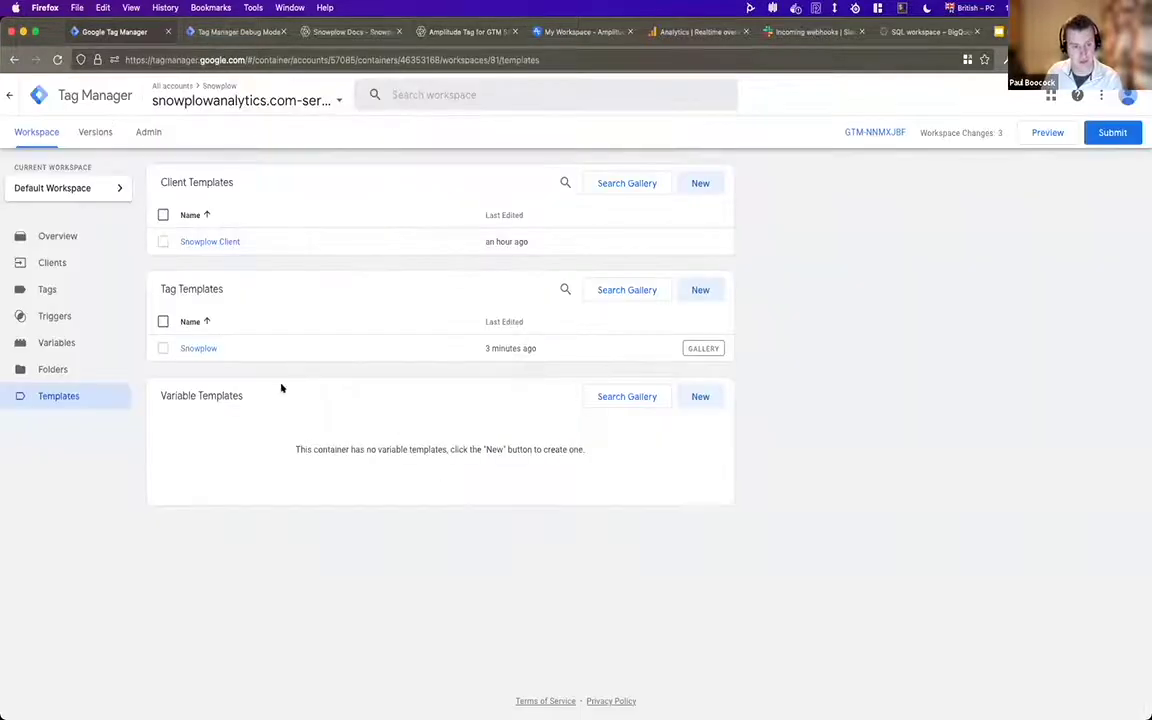
# Import template.tpl into a new tag template and save it as Amplitude HTTP API V2.
pyautogui.click(697, 290)
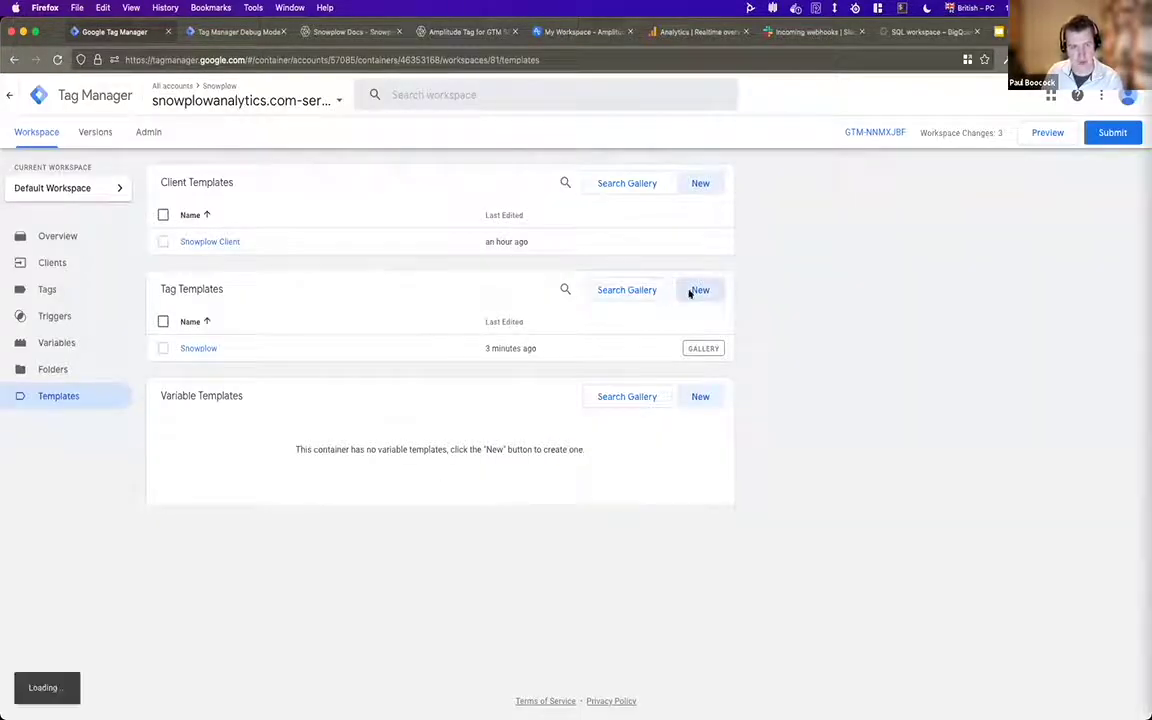
pyautogui.click(1135, 96)
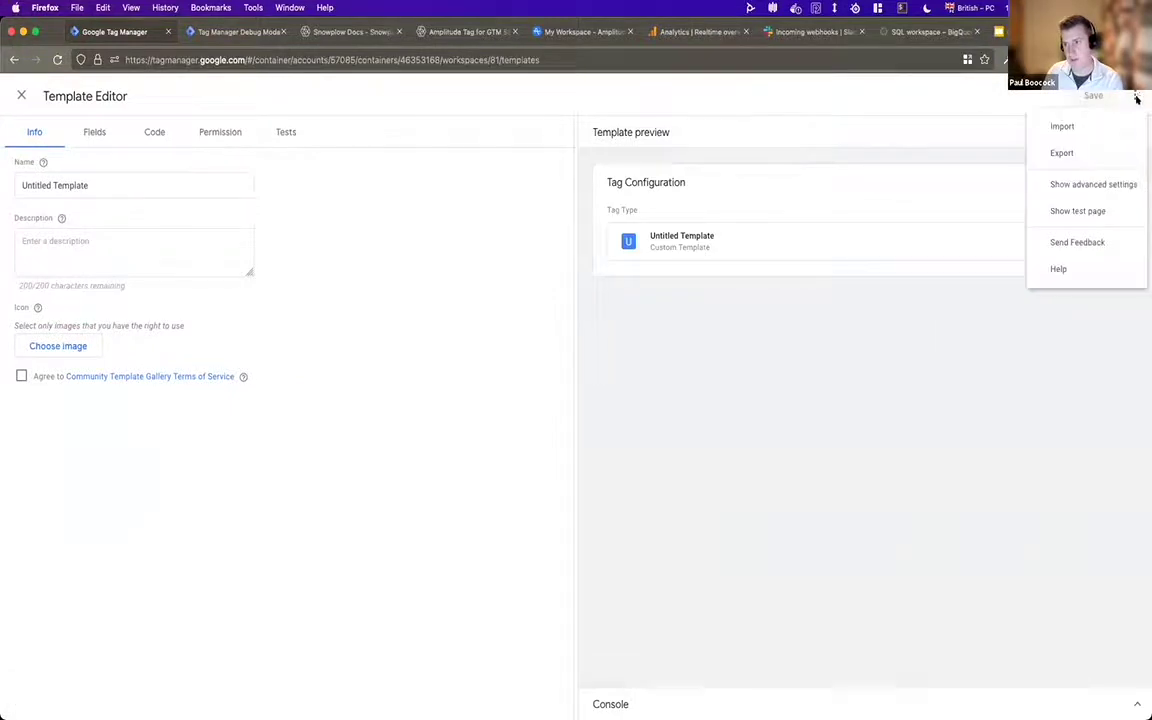
pyautogui.click(1086, 122)
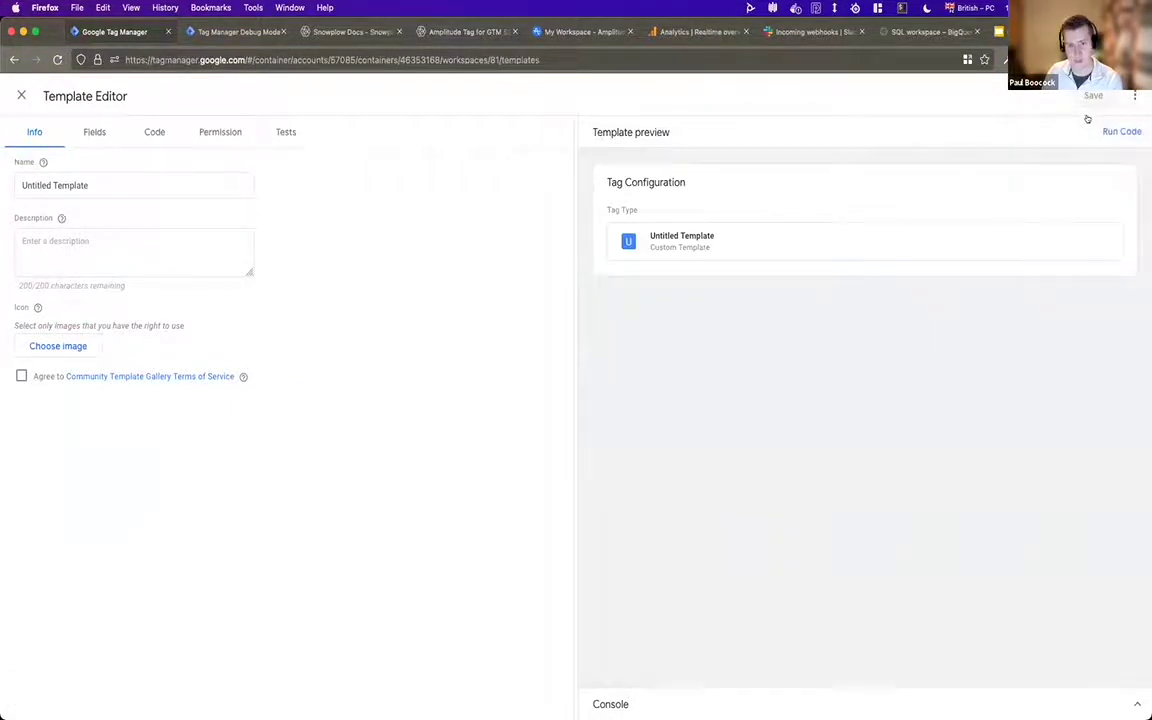
pyautogui.doubleClick(478, 224)
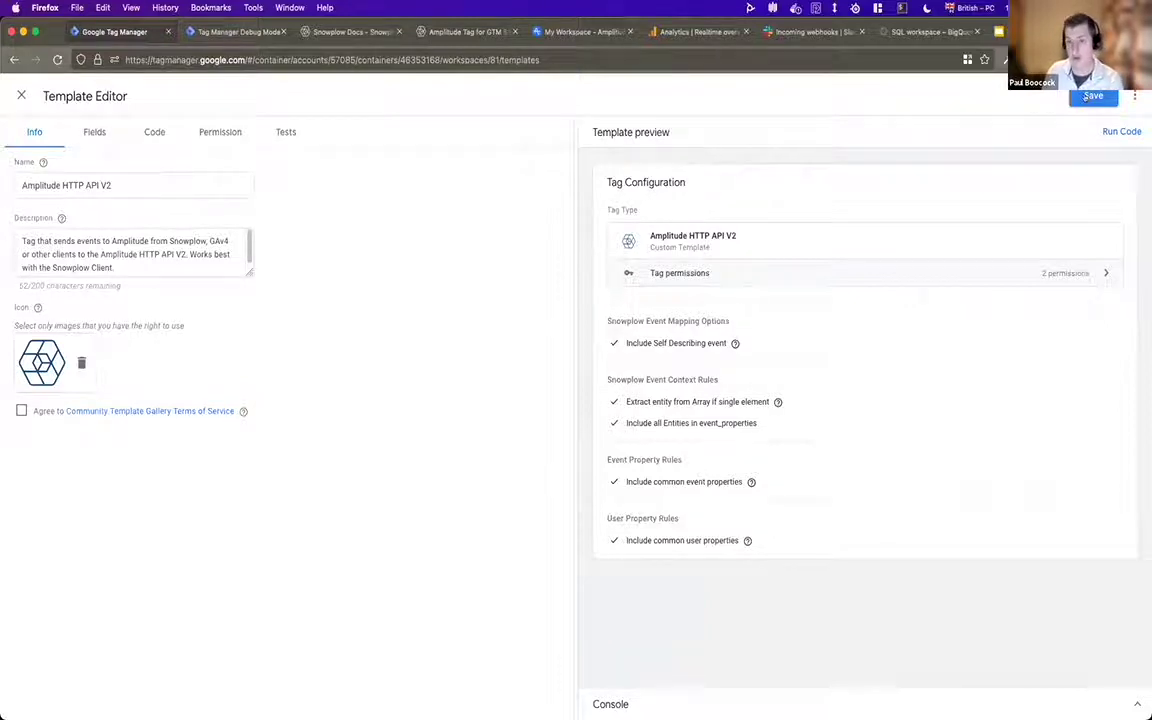
pyautogui.click(243, 411)
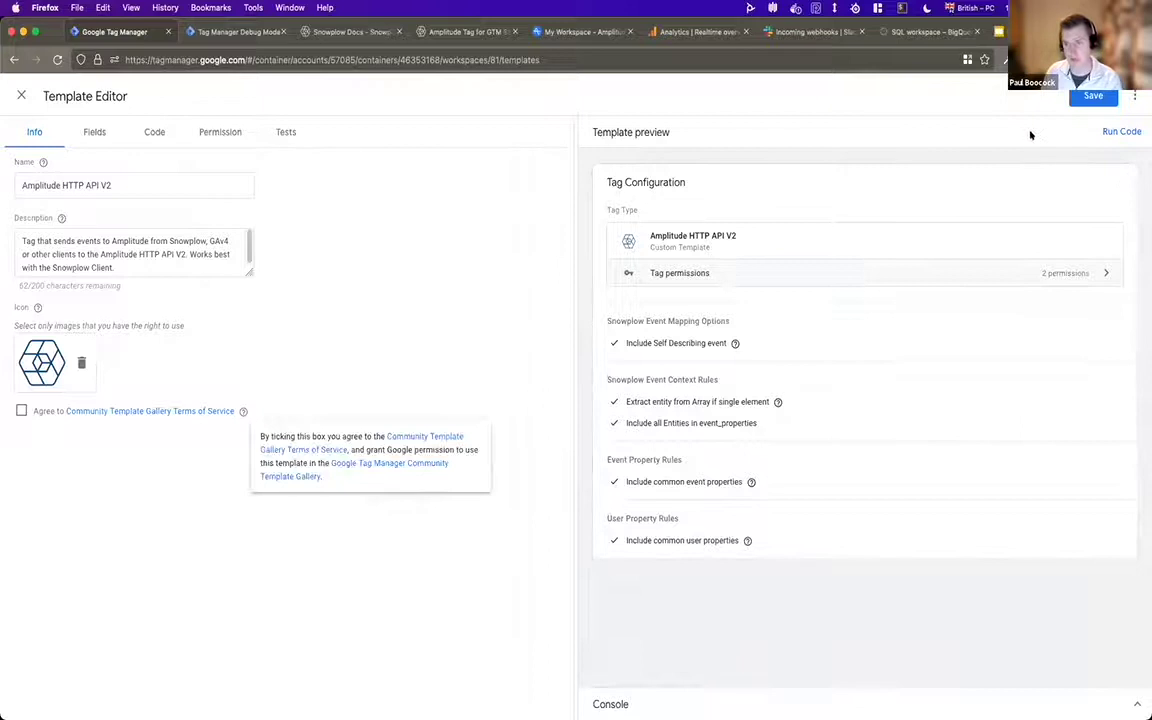
pyautogui.click(1093, 96)
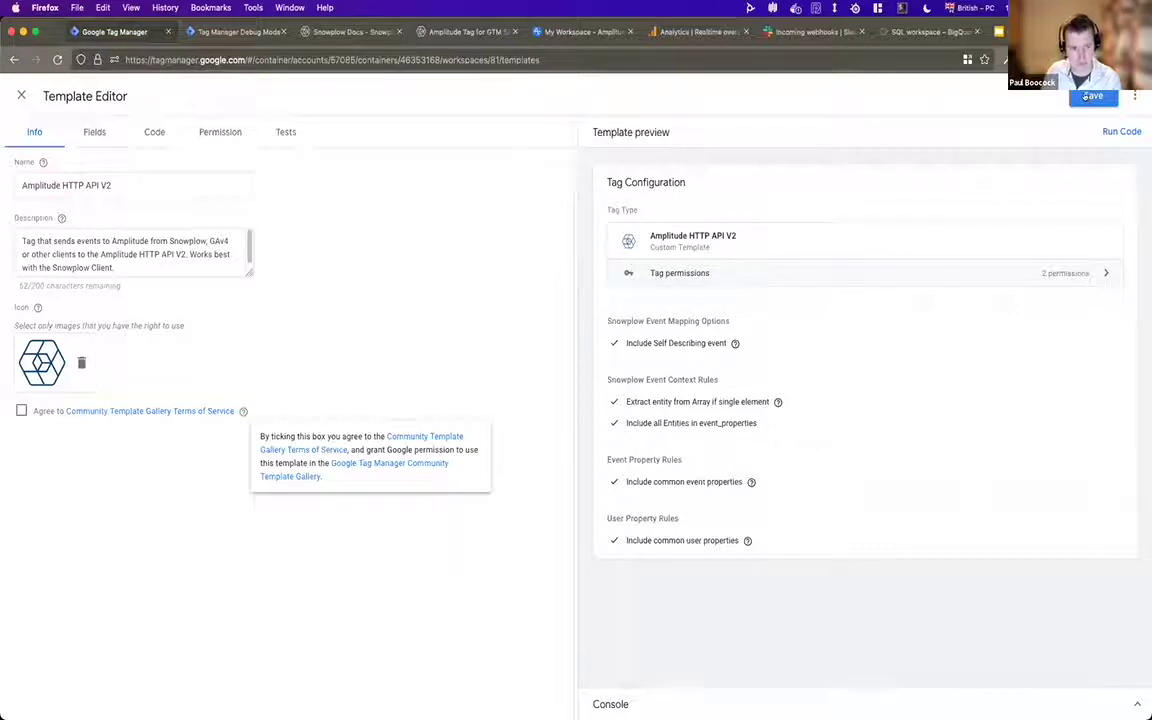
pyautogui.click(1088, 96)
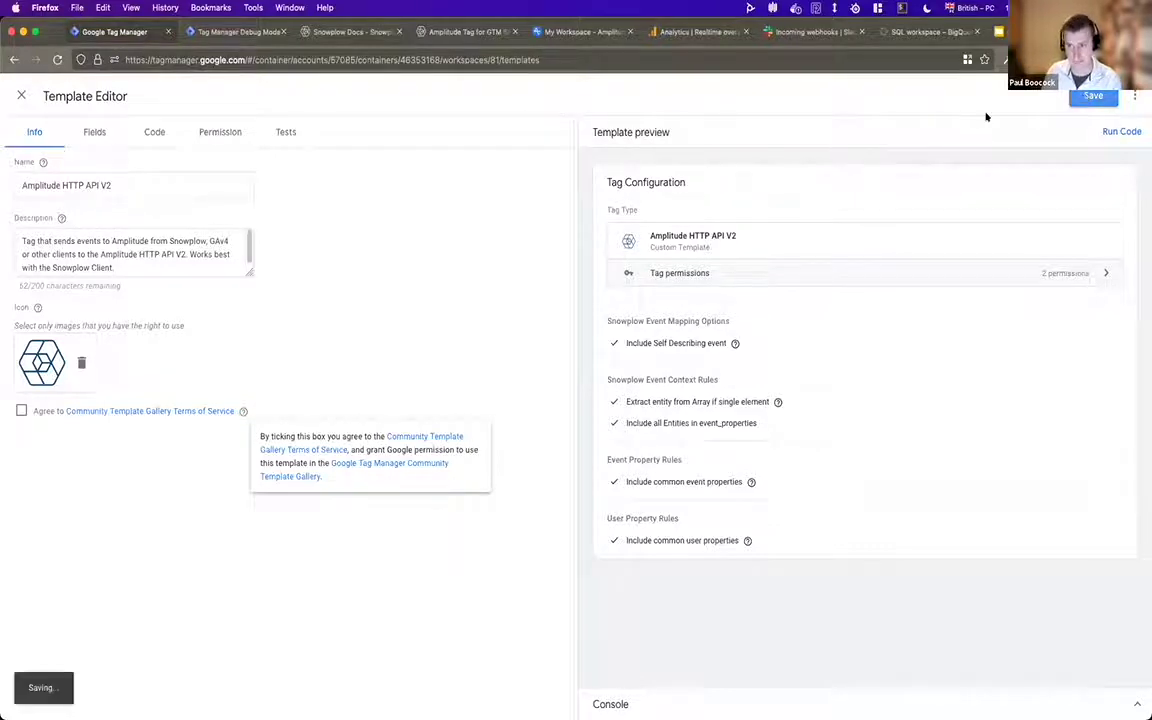
pyautogui.click(21, 95)
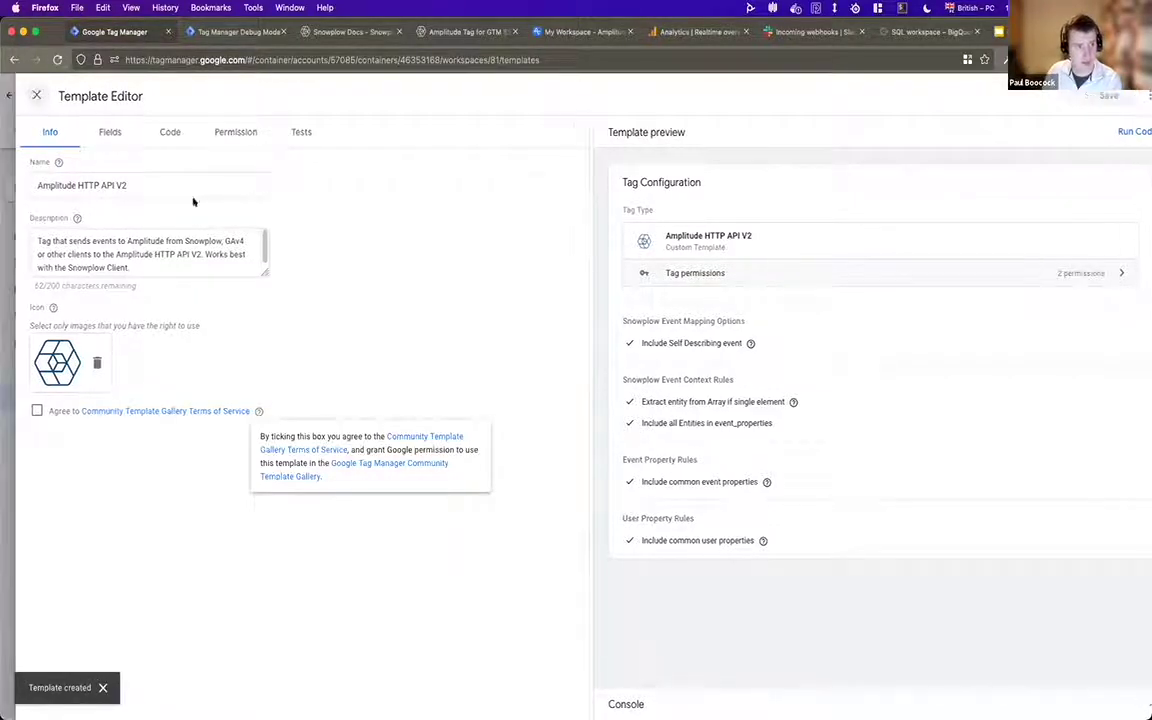
# Review the setup steps in the Amplitude Tag for GTM SS documentation.
pyautogui.click(55, 289)
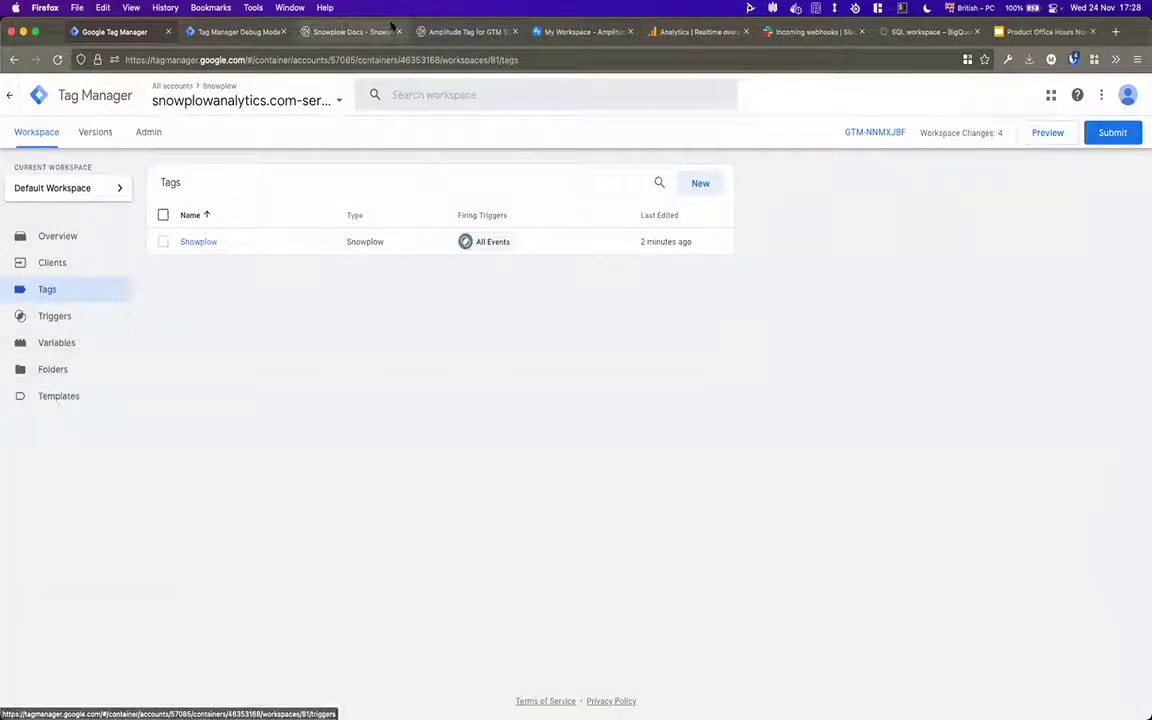
pyautogui.click(445, 31)
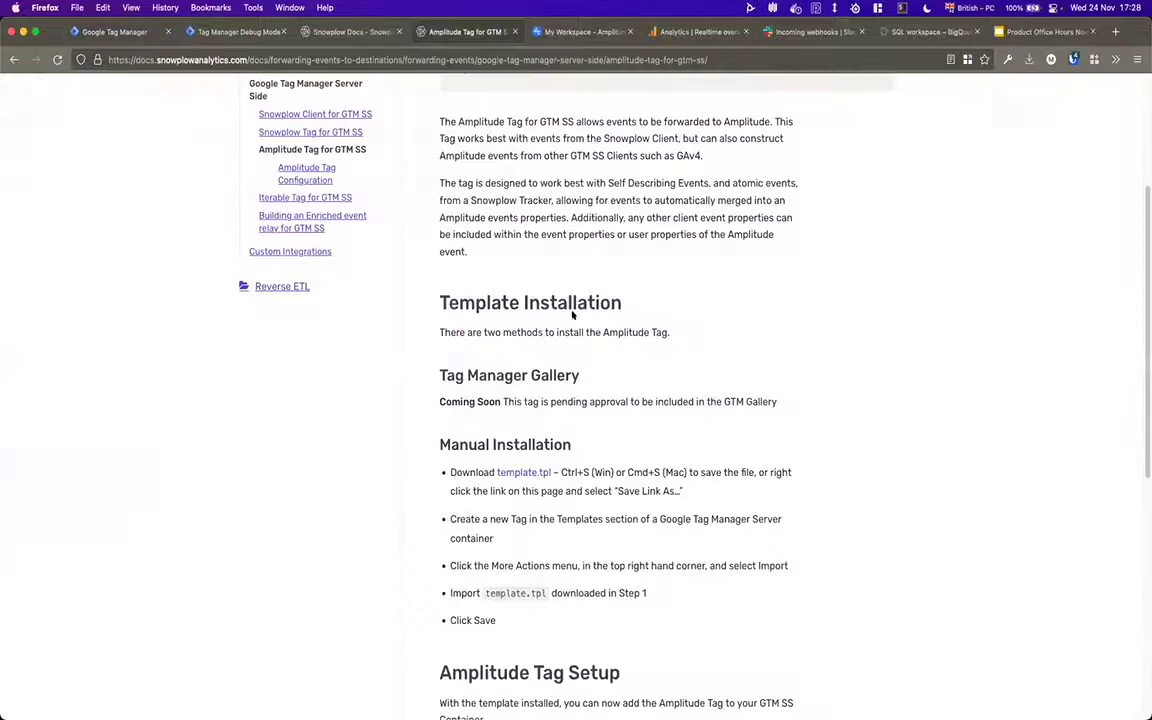
pyautogui.scroll(3, 571, 314)
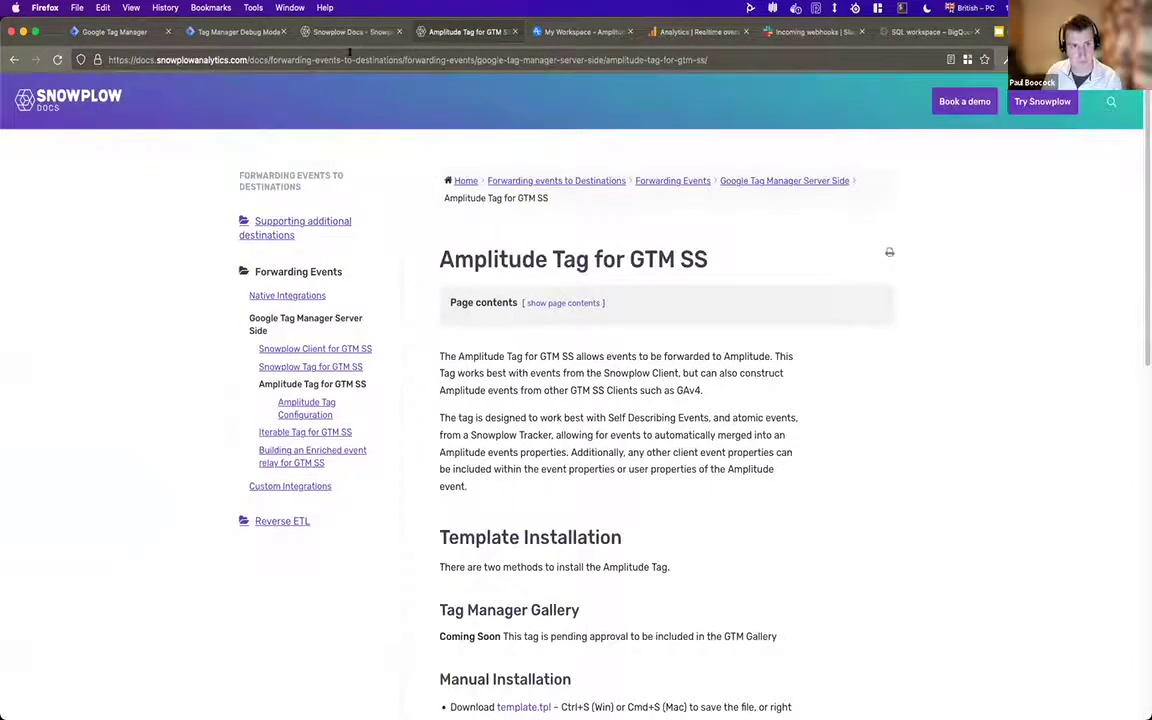
pyautogui.click(395, 55)
pyautogui.click(600, 418)
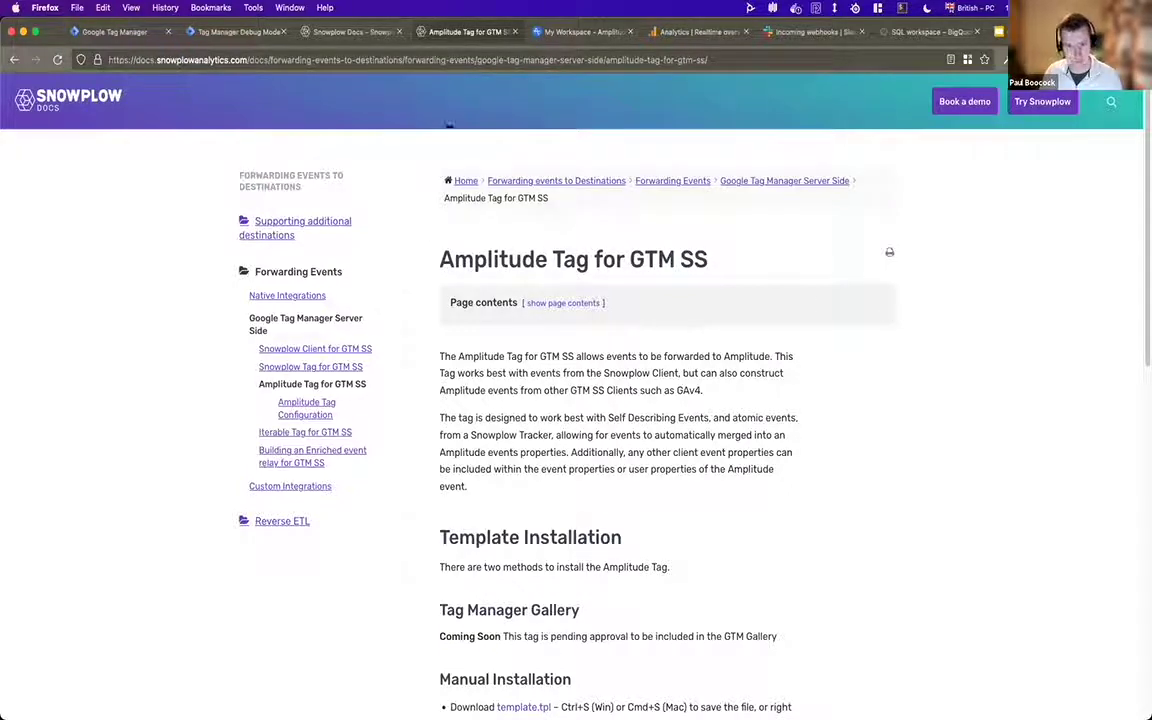
# Create a new Tag Manager tag of type Amplitude HTTP API V2.
pyautogui.click(115, 31)
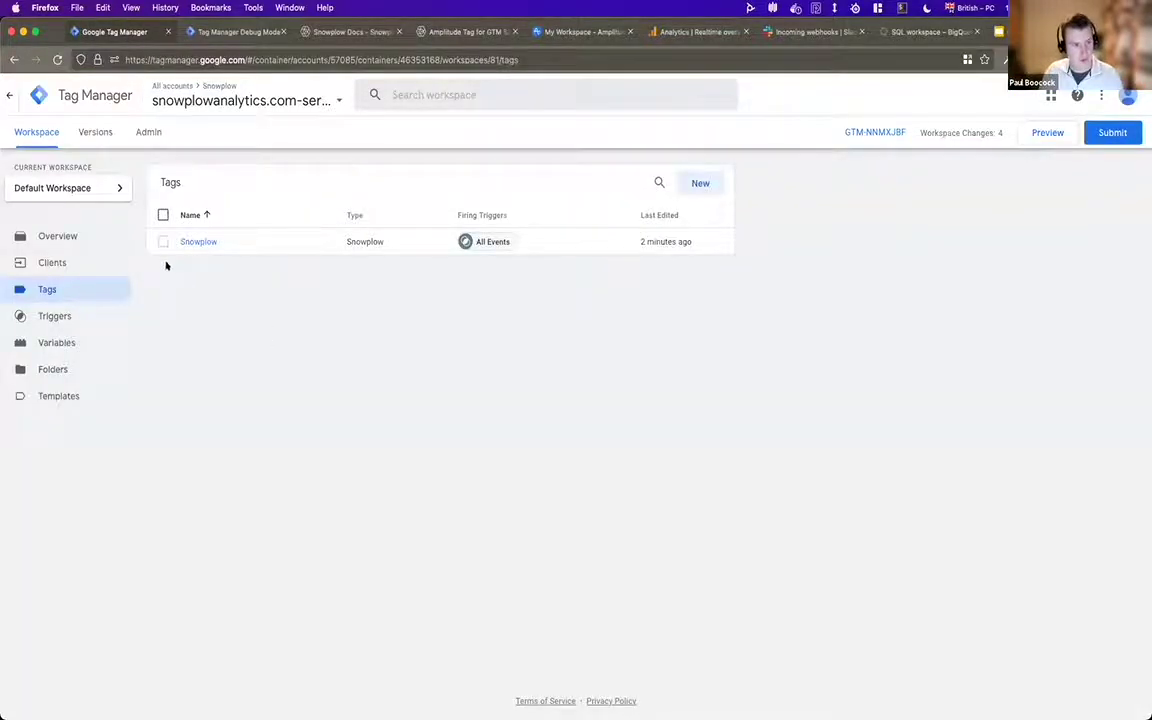
pyautogui.click(700, 183)
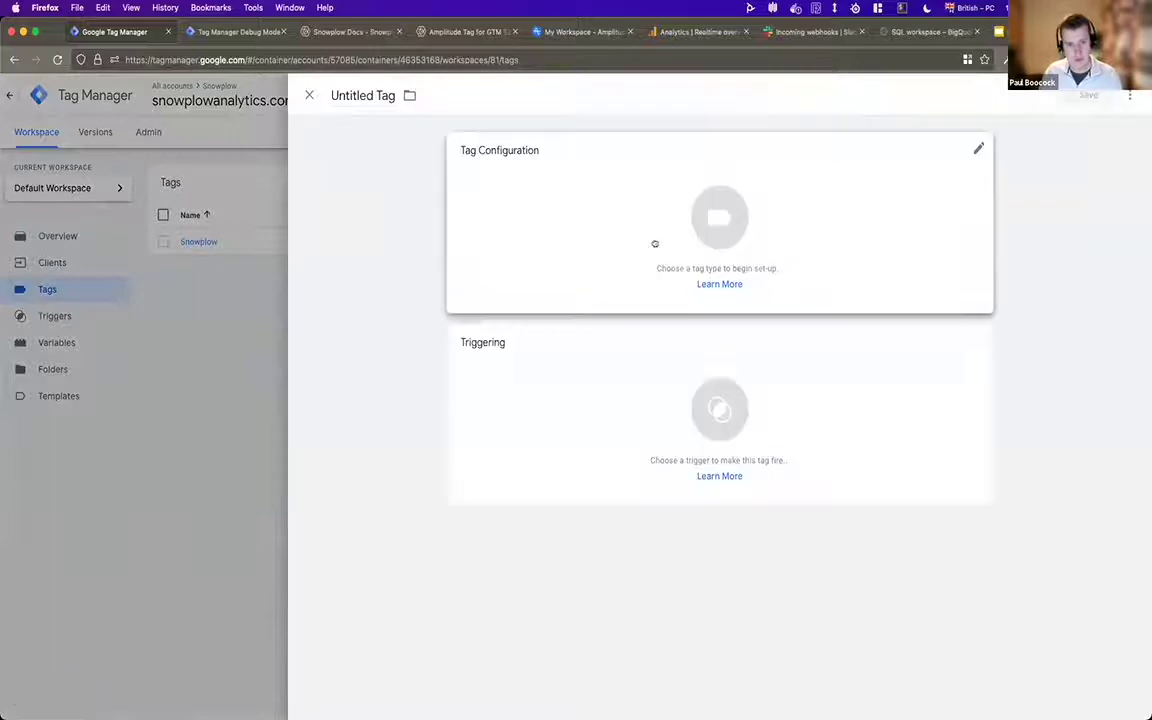
pyautogui.click(604, 216)
pyautogui.click(845, 210)
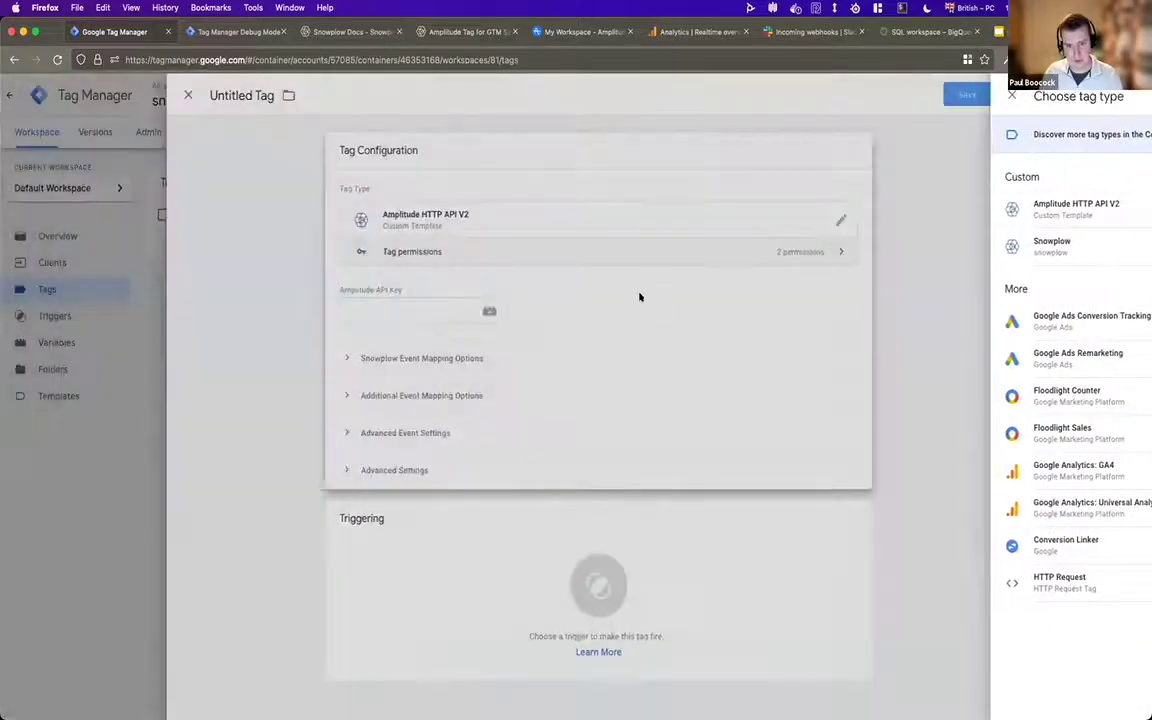
pyautogui.click(583, 31)
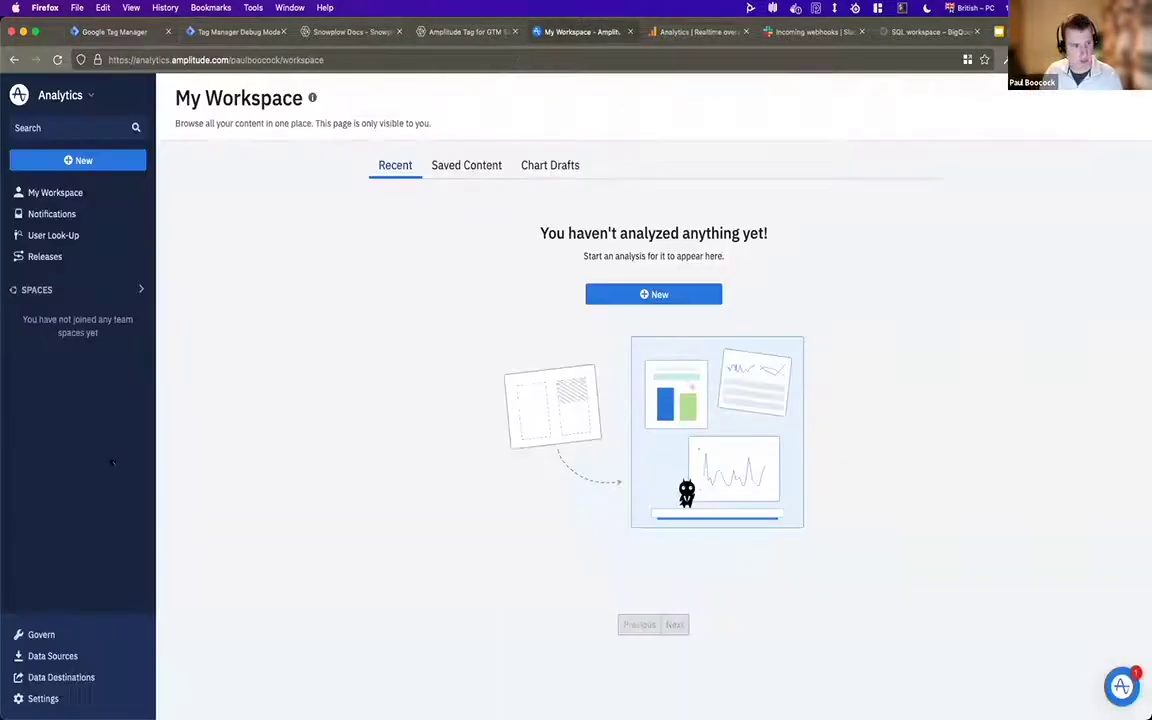
# Copy the project's api_key from Amplitude's HTTP API data source setup page.
pyautogui.click(52, 655)
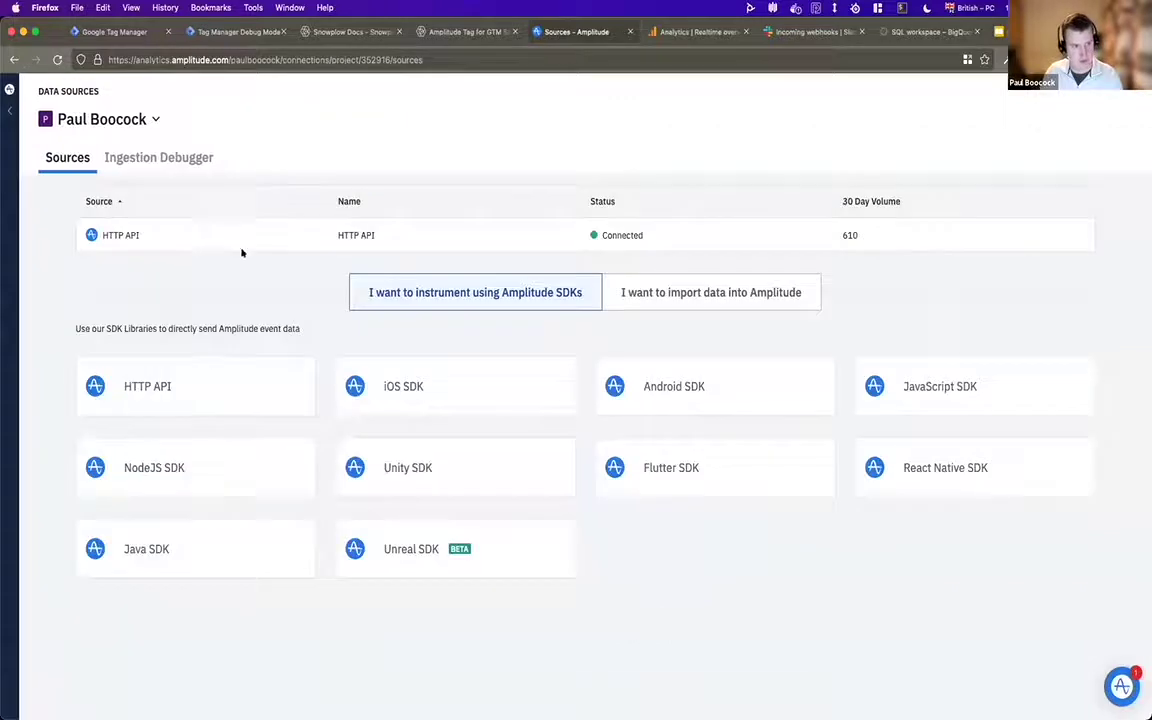
pyautogui.click(186, 385)
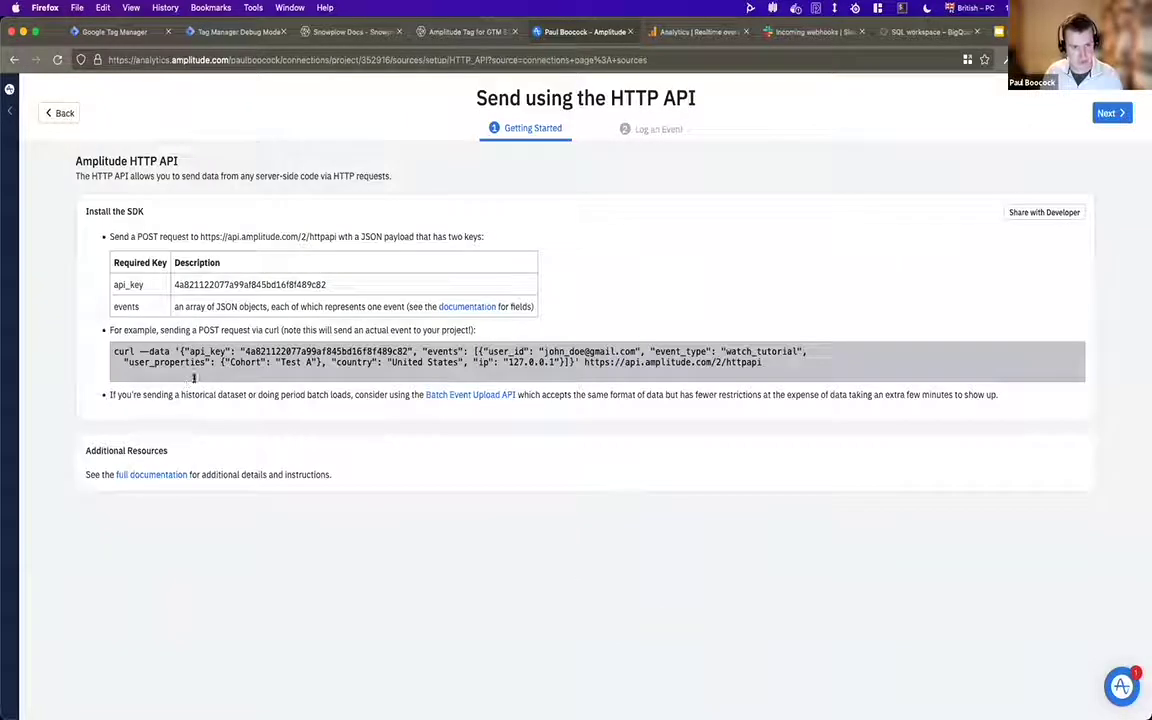
pyautogui.doubleClick(250, 284)
pyautogui.press('super+c')
pyautogui.click(58, 113)
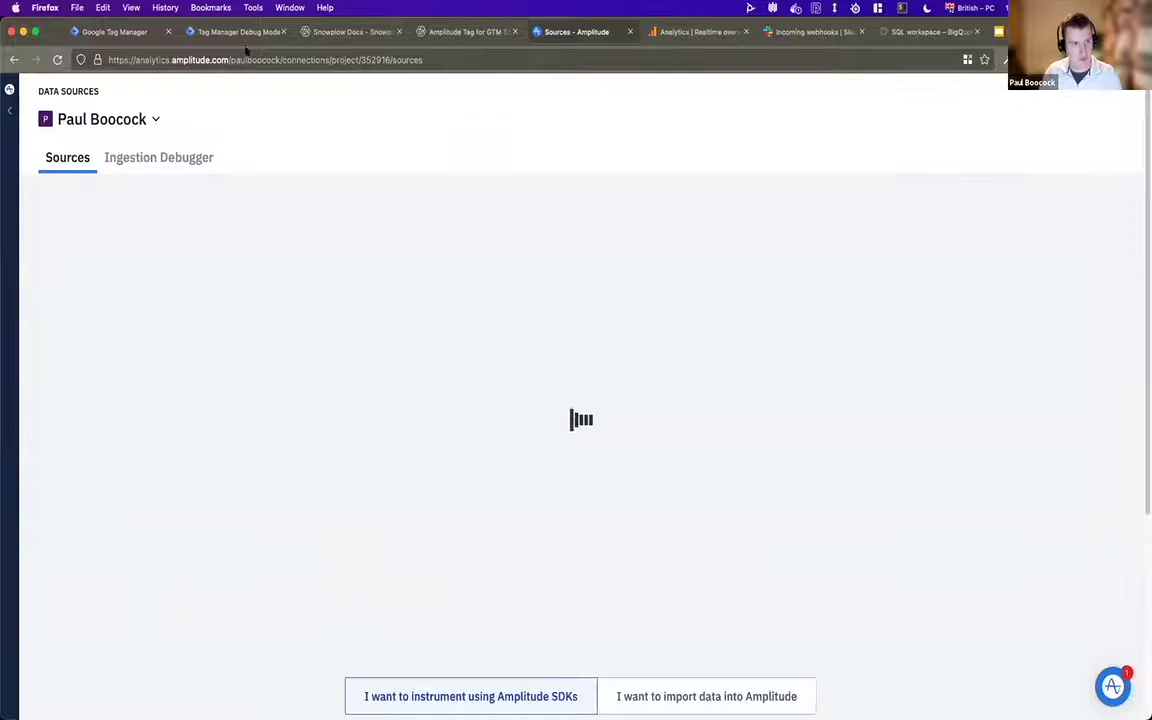
pyautogui.click(237, 31)
# Paste the copied key into the tag's Amplitude API Key field.
pyautogui.press('super+w')
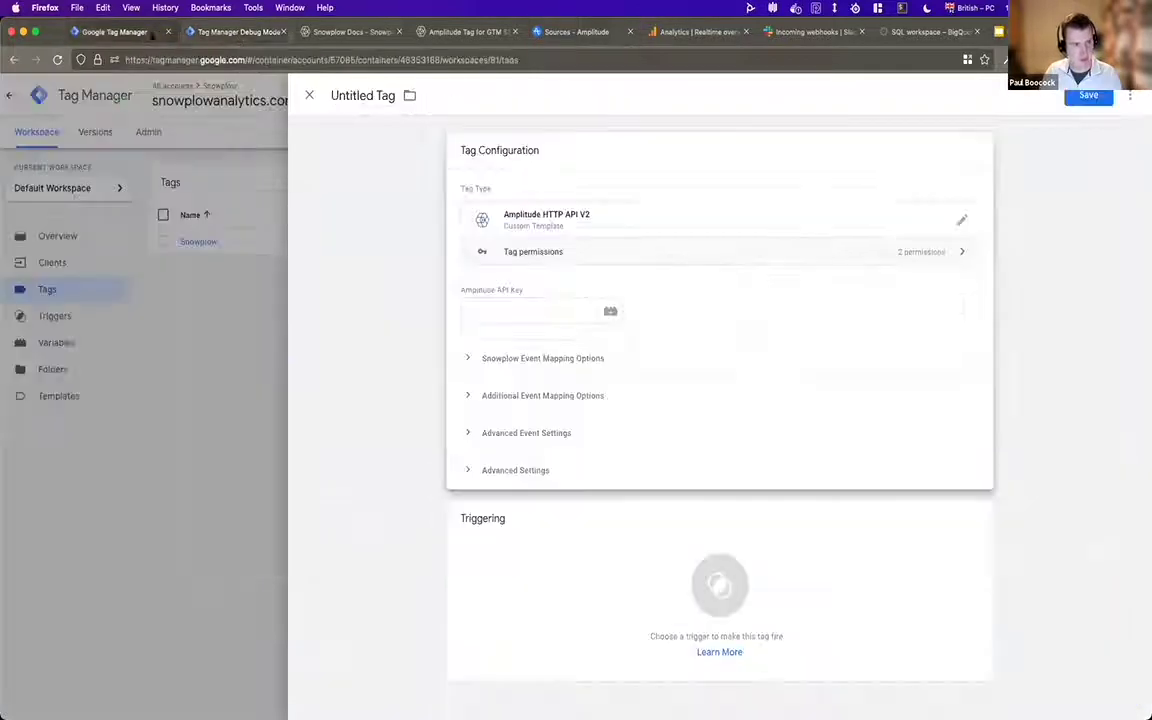
pyautogui.click(197, 319)
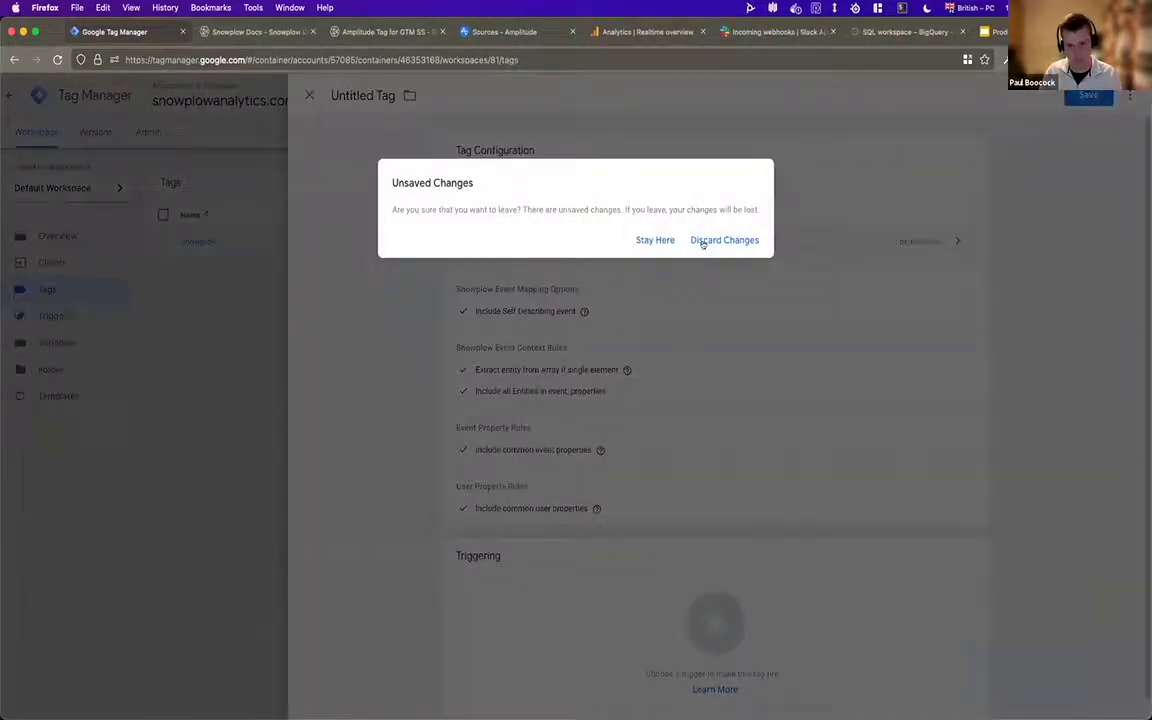
pyautogui.click(655, 239)
pyautogui.click(630, 296)
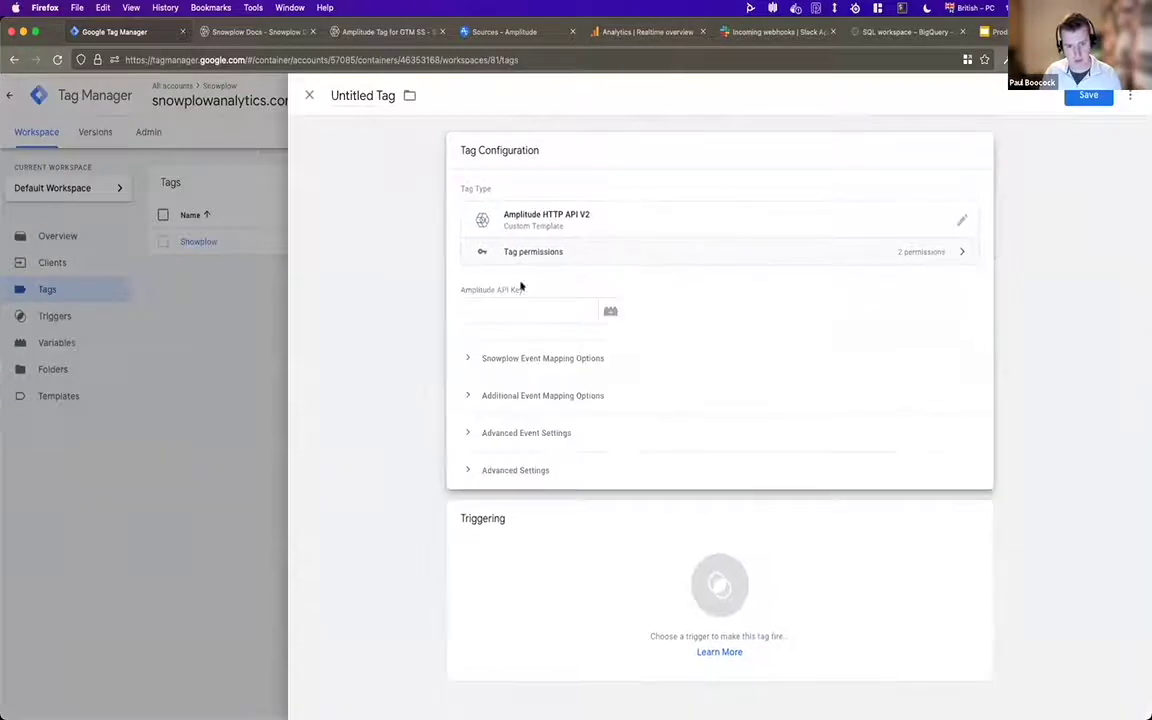
pyautogui.click(490, 310)
pyautogui.press('super+v')
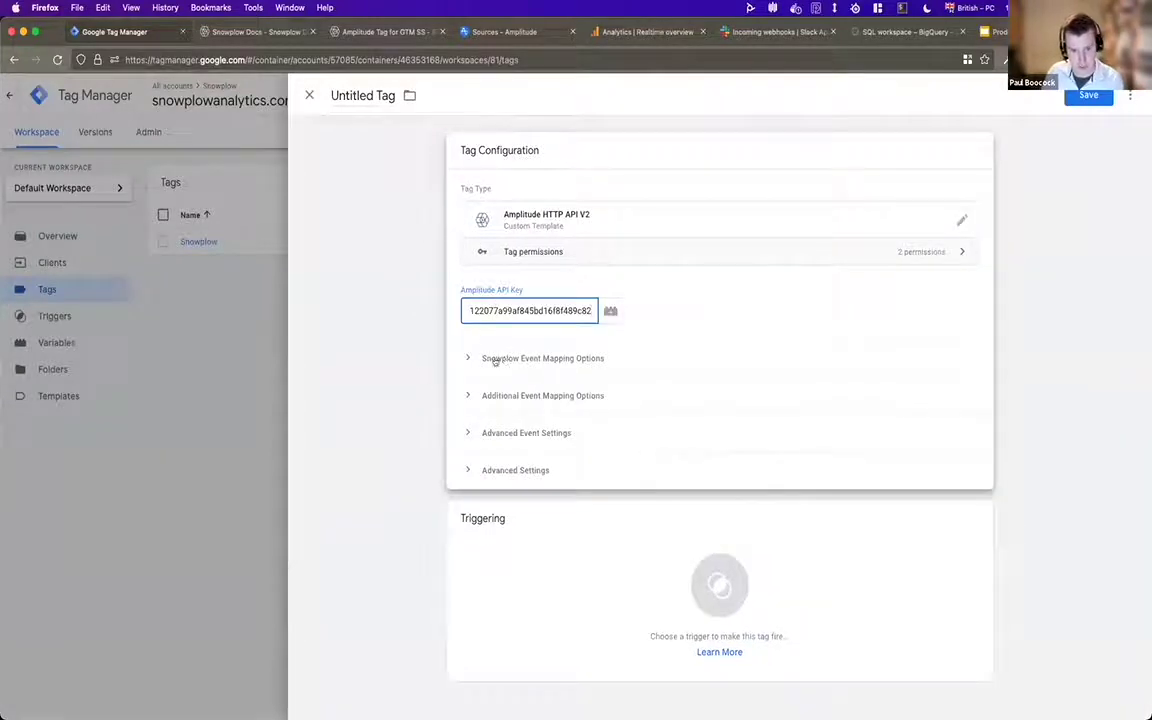
# Untick Include all Entities in event_properties under Snowplow Event Mapping Options.
pyautogui.press('super+a')
pyautogui.click(662, 336)
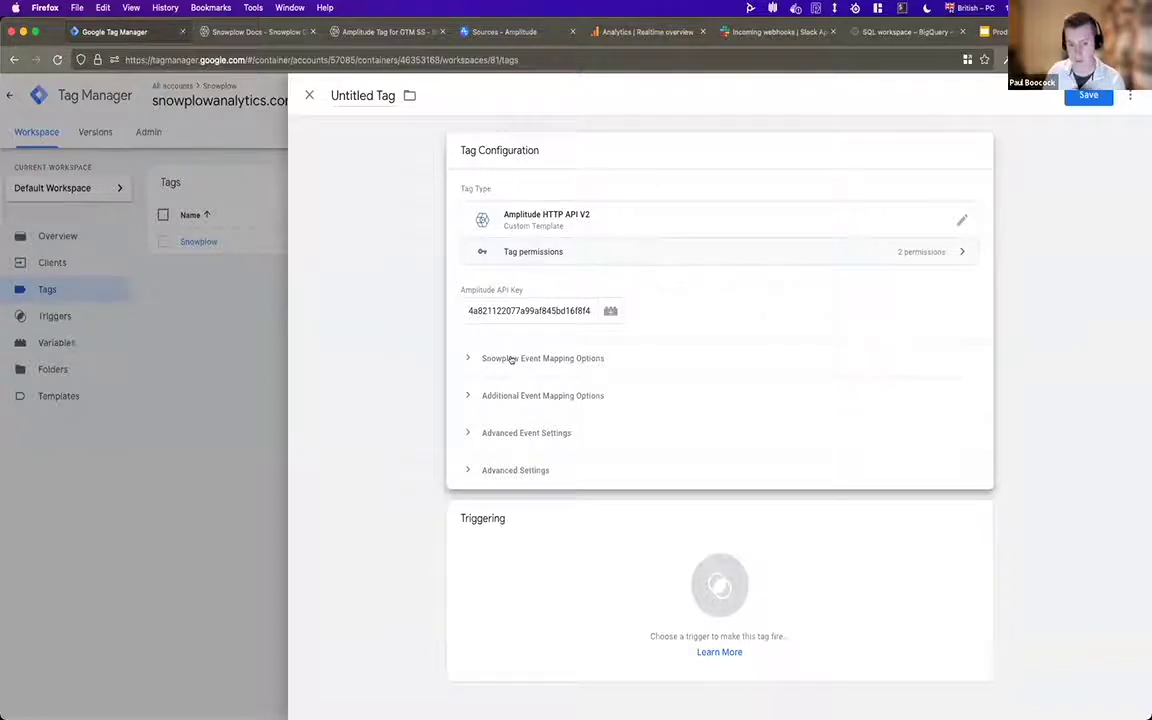
pyautogui.click(511, 359)
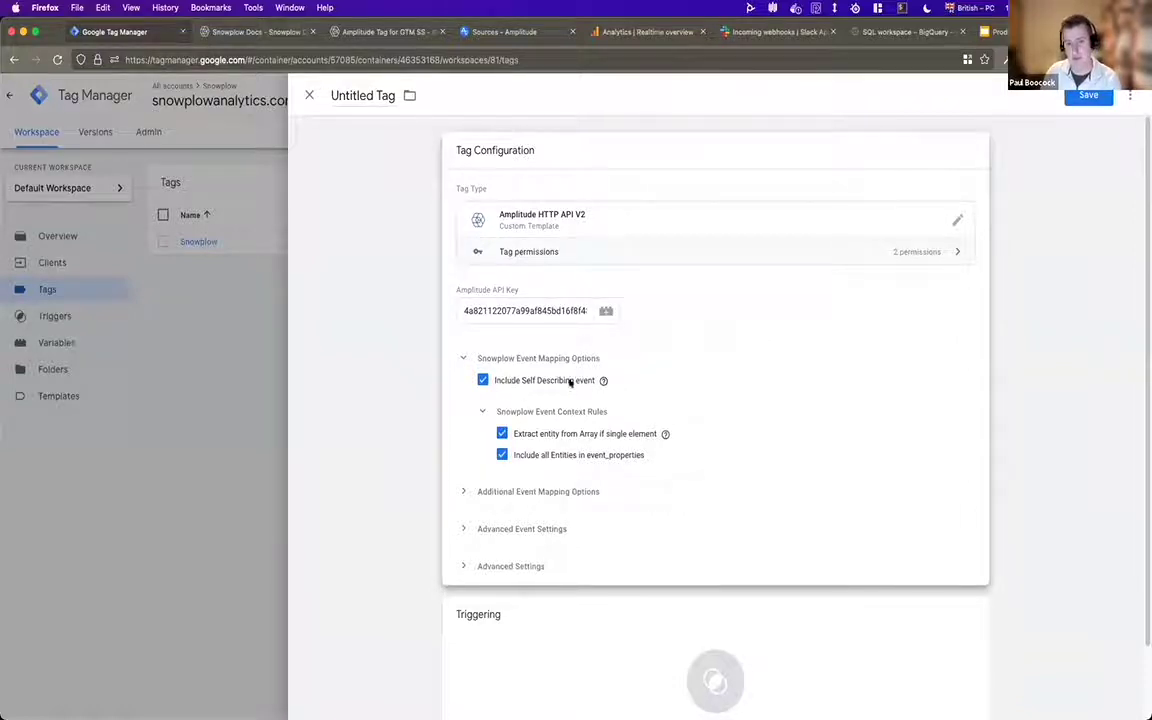
pyautogui.click(502, 454)
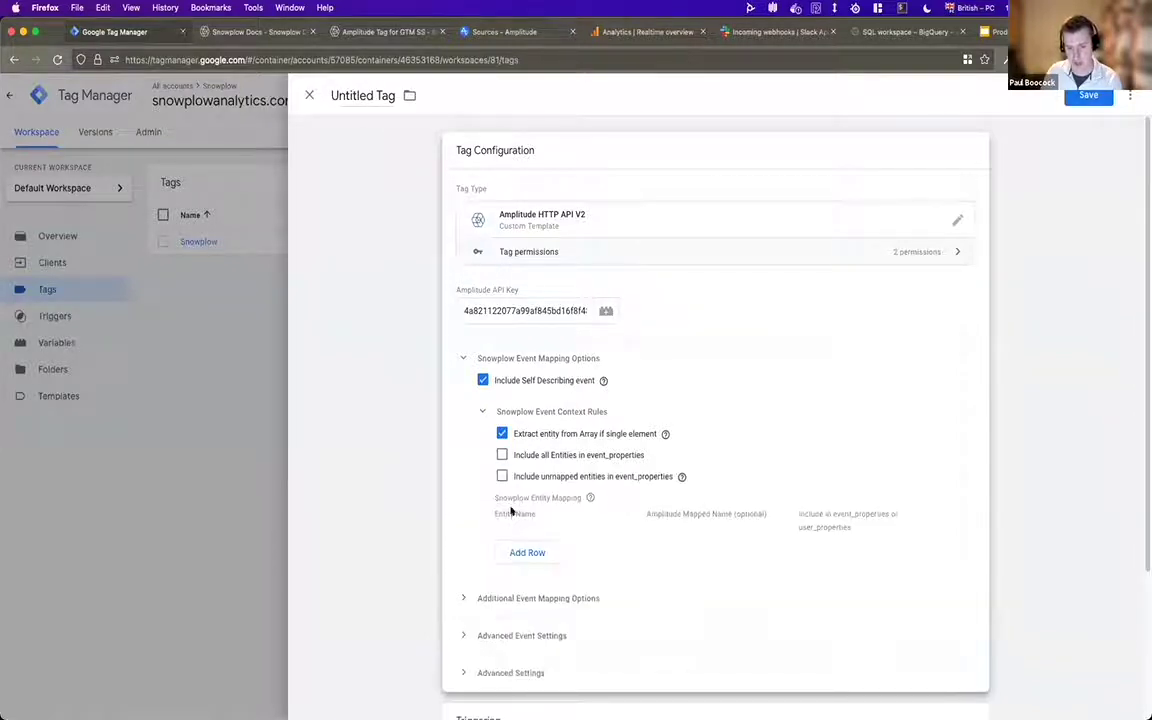
# Add an entity mapping row with event_properties as its destination.
pyautogui.moveTo(511, 511); pyautogui.dragTo(874, 524)
pyautogui.click(532, 511)
pyautogui.click(515, 552)
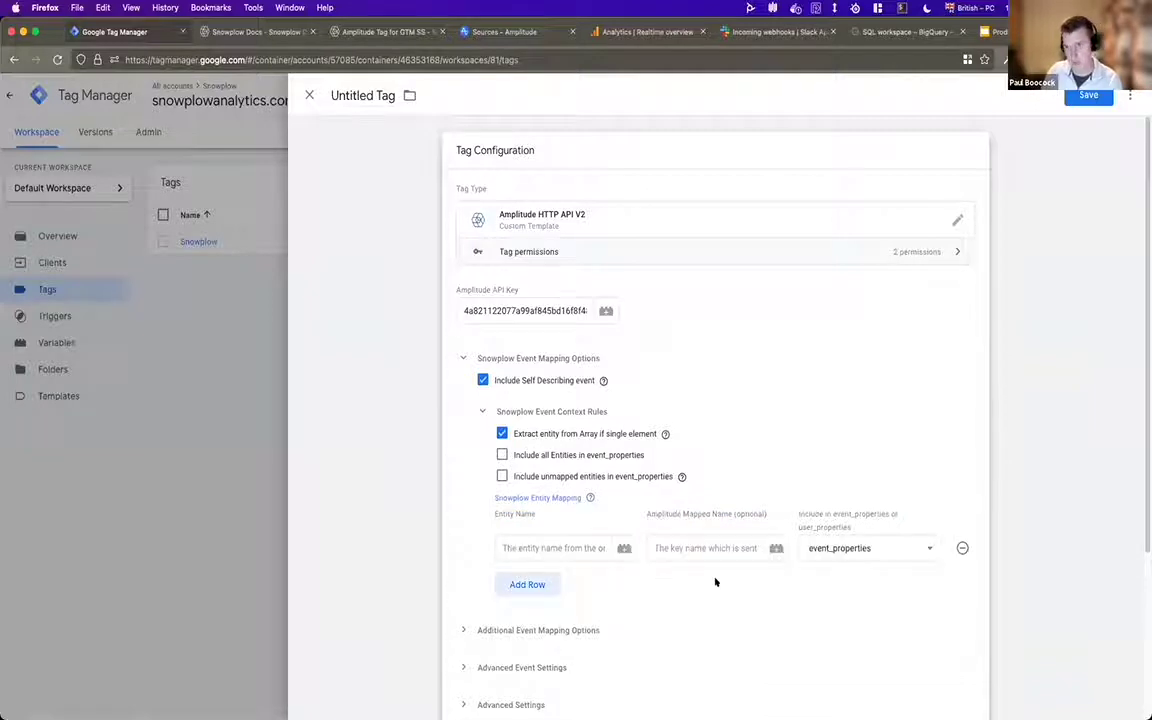
pyautogui.click(841, 549)
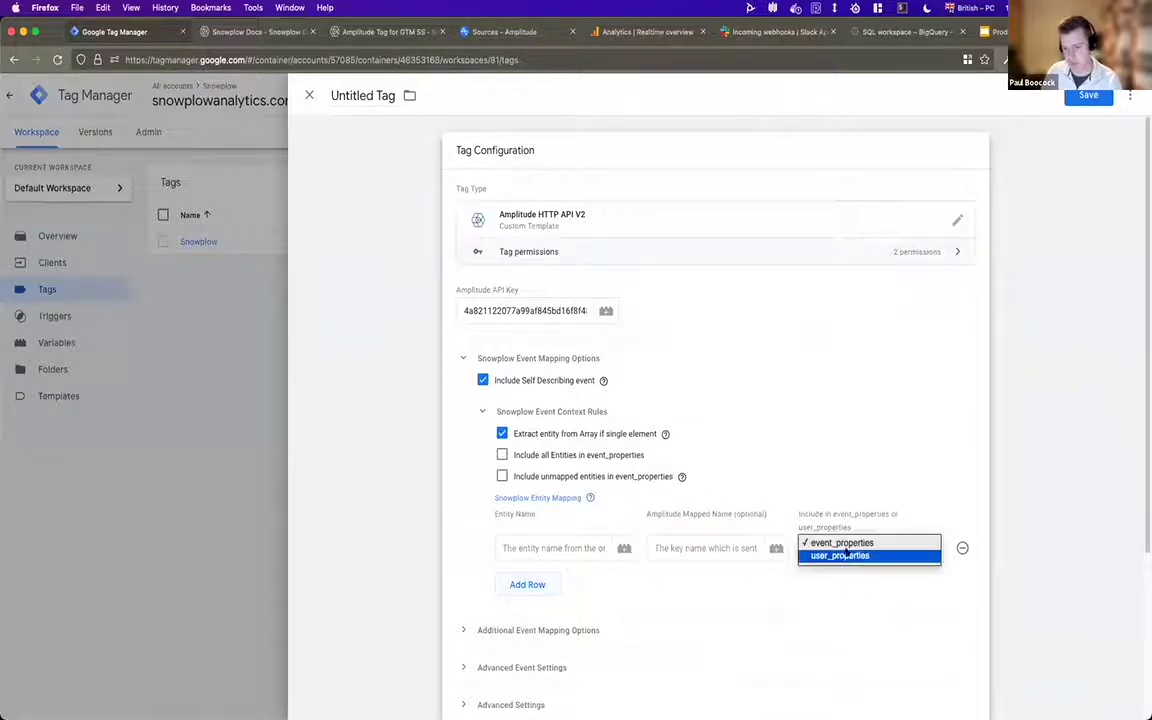
pyautogui.click(841, 542)
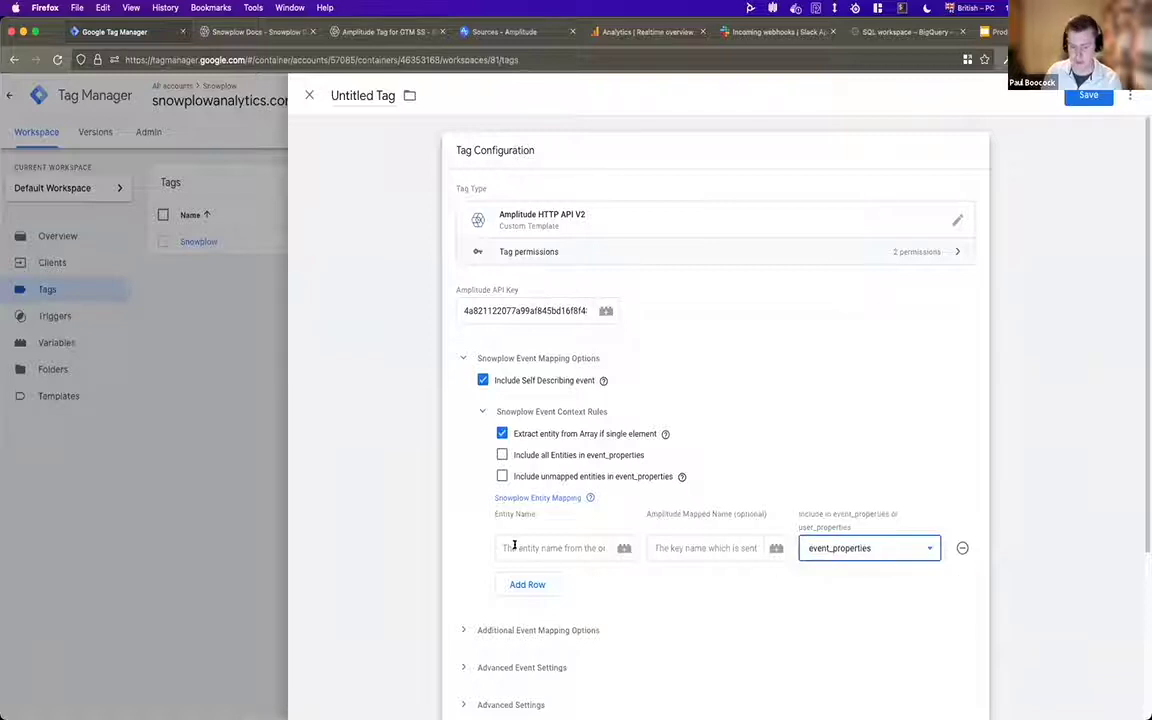
pyautogui.click(880, 548)
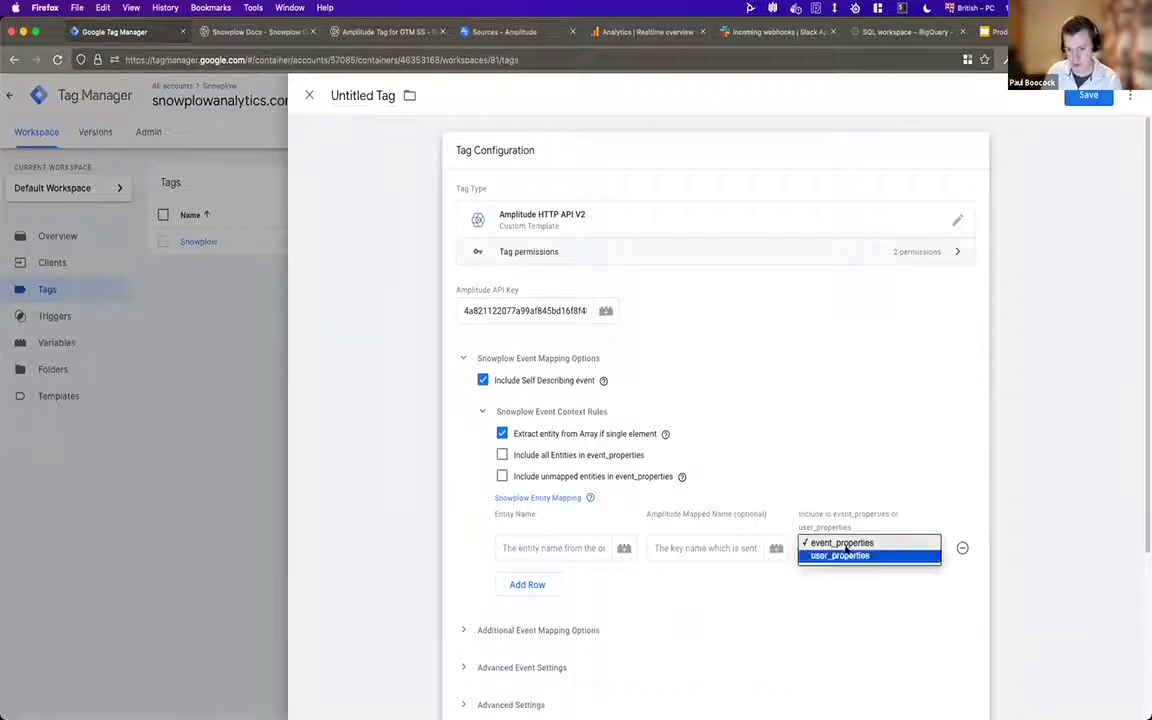
pyautogui.click(660, 583)
pyautogui.click(662, 581)
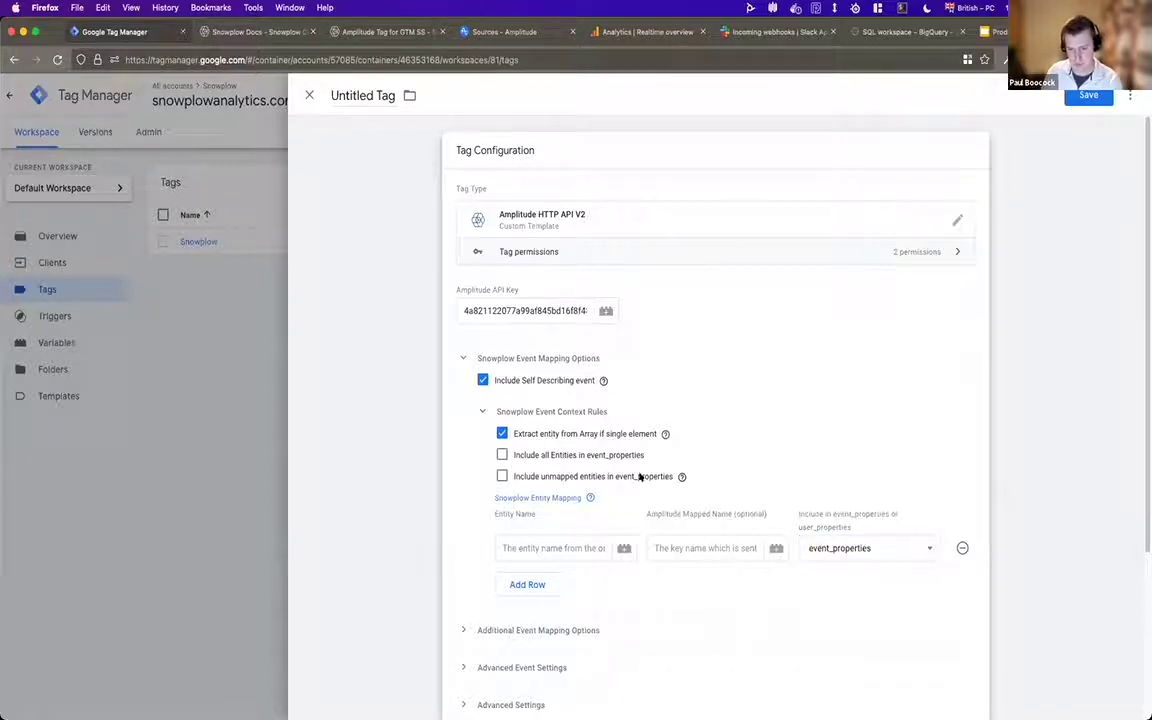
# Include unmapped and all entities in event_properties, and expand Additional Event Mapping Options.
pyautogui.click(502, 476)
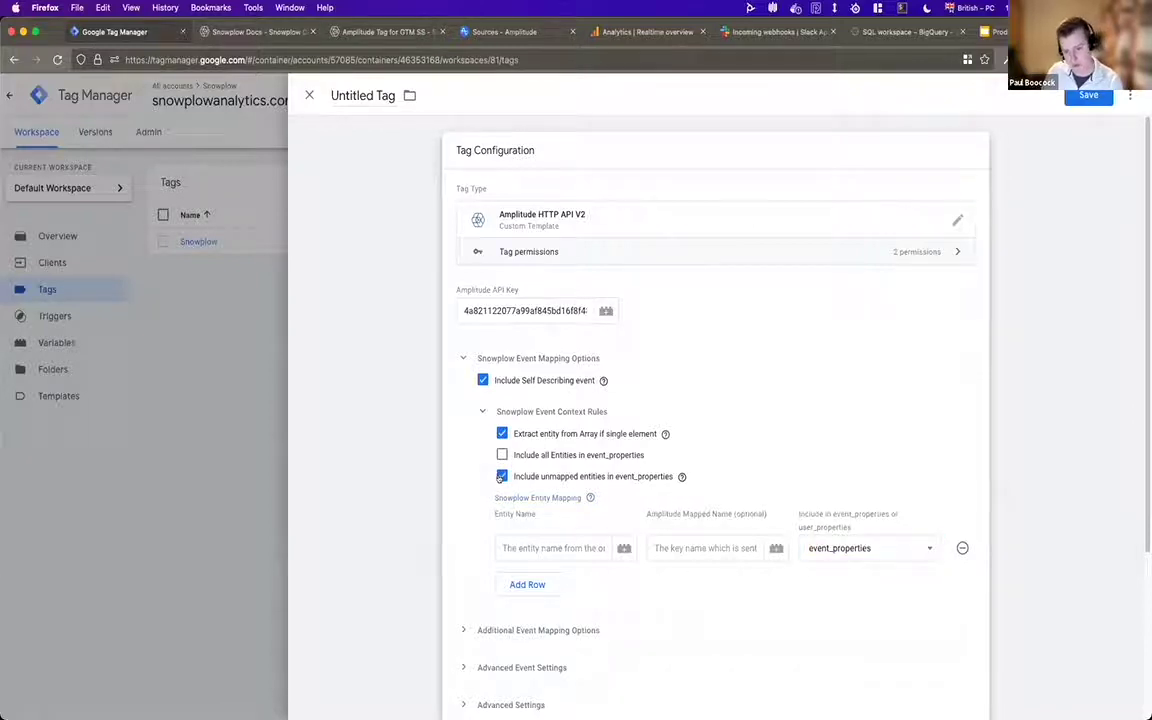
pyautogui.click(502, 476)
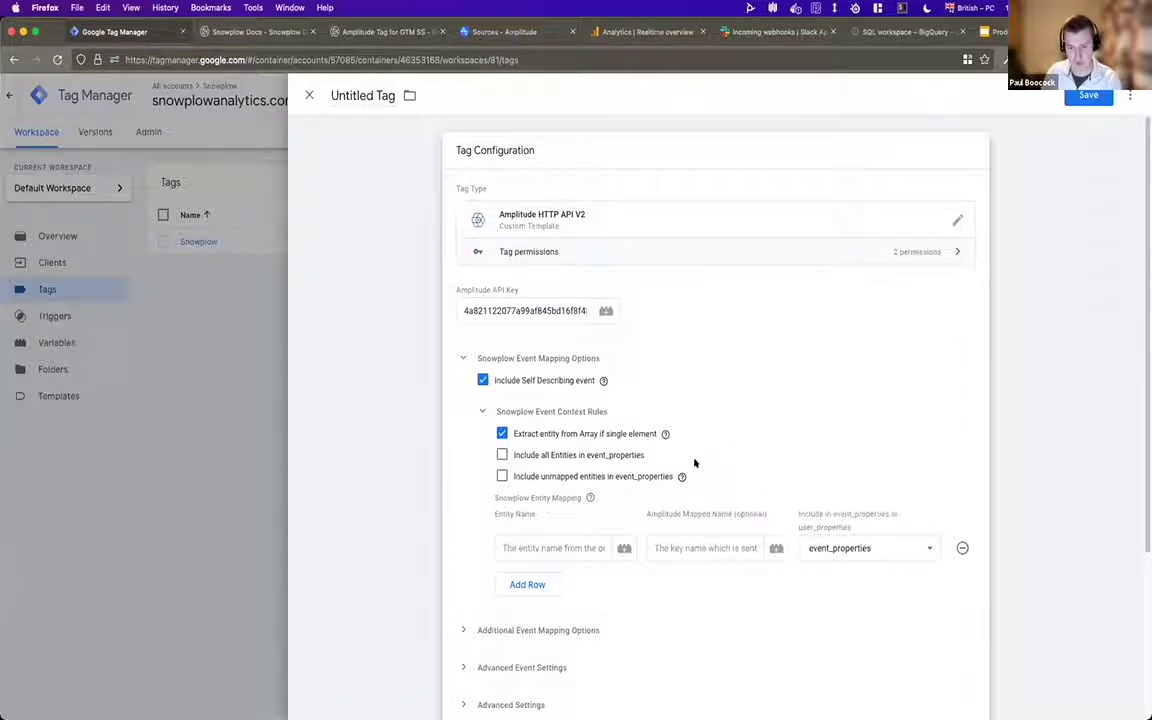
pyautogui.click(502, 476)
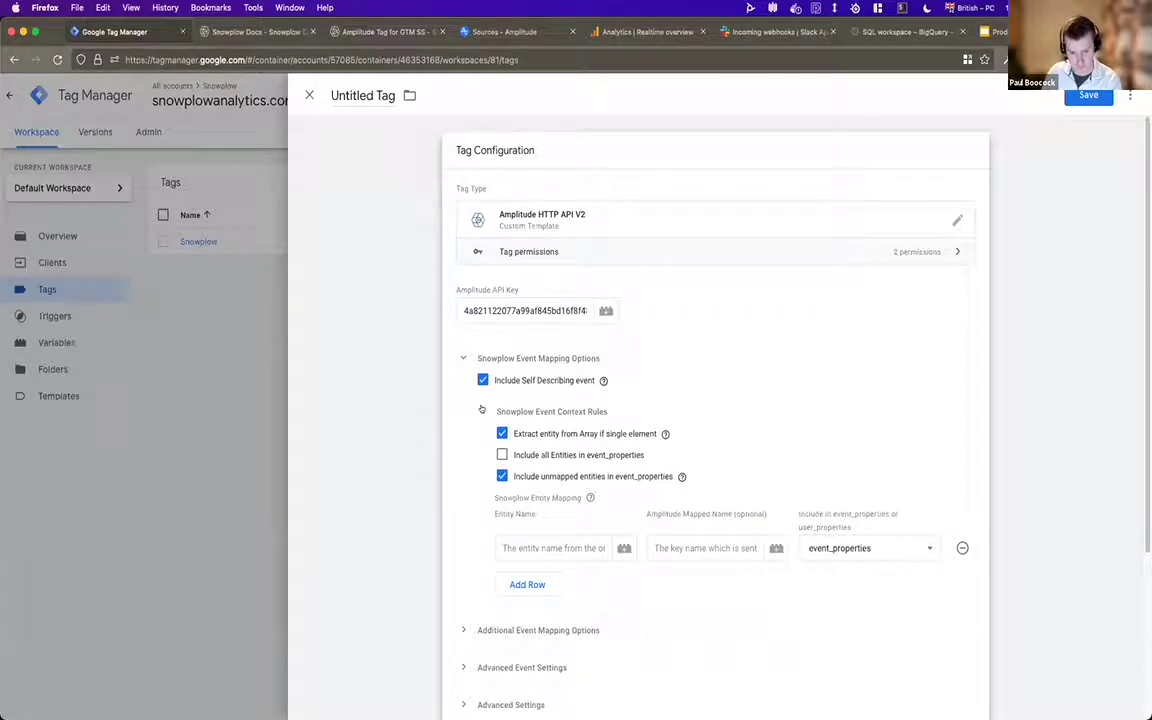
pyautogui.click(481, 410)
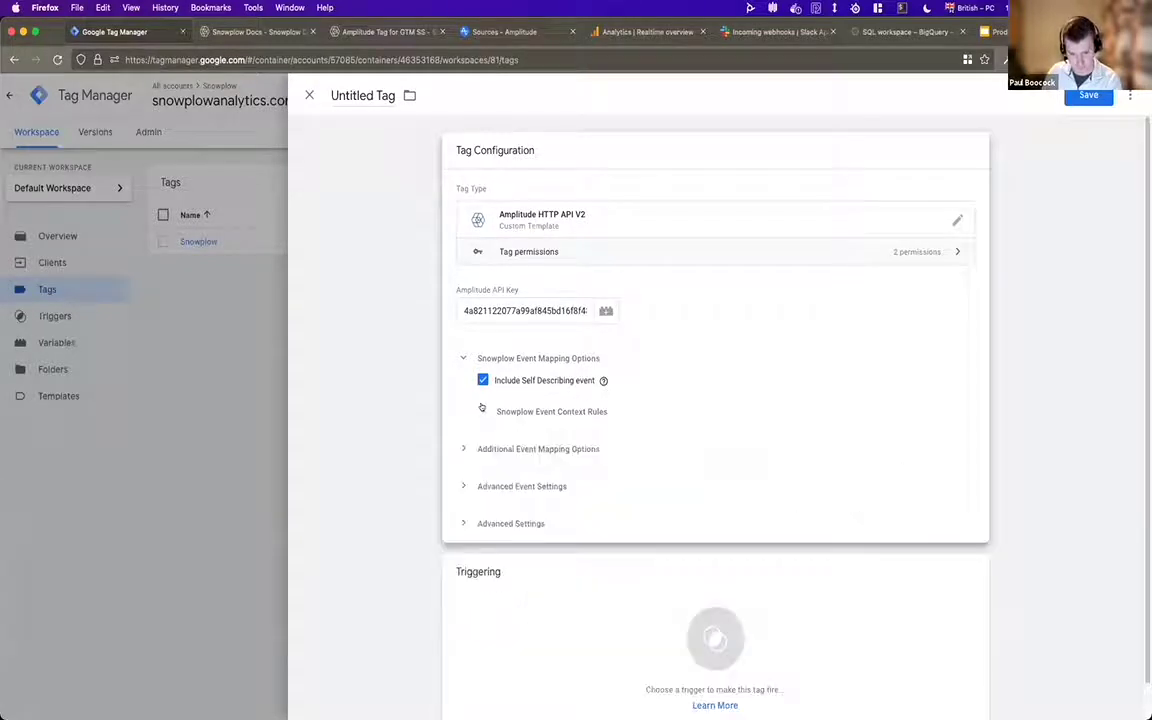
pyautogui.click(550, 411)
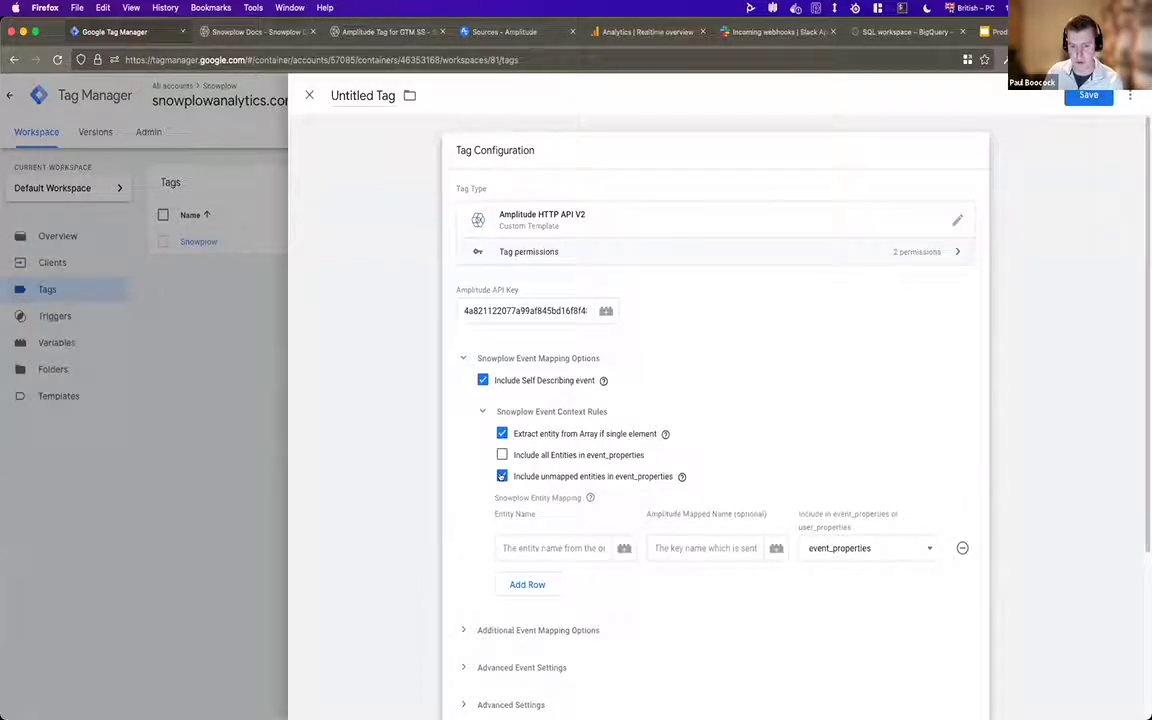
pyautogui.click(502, 455)
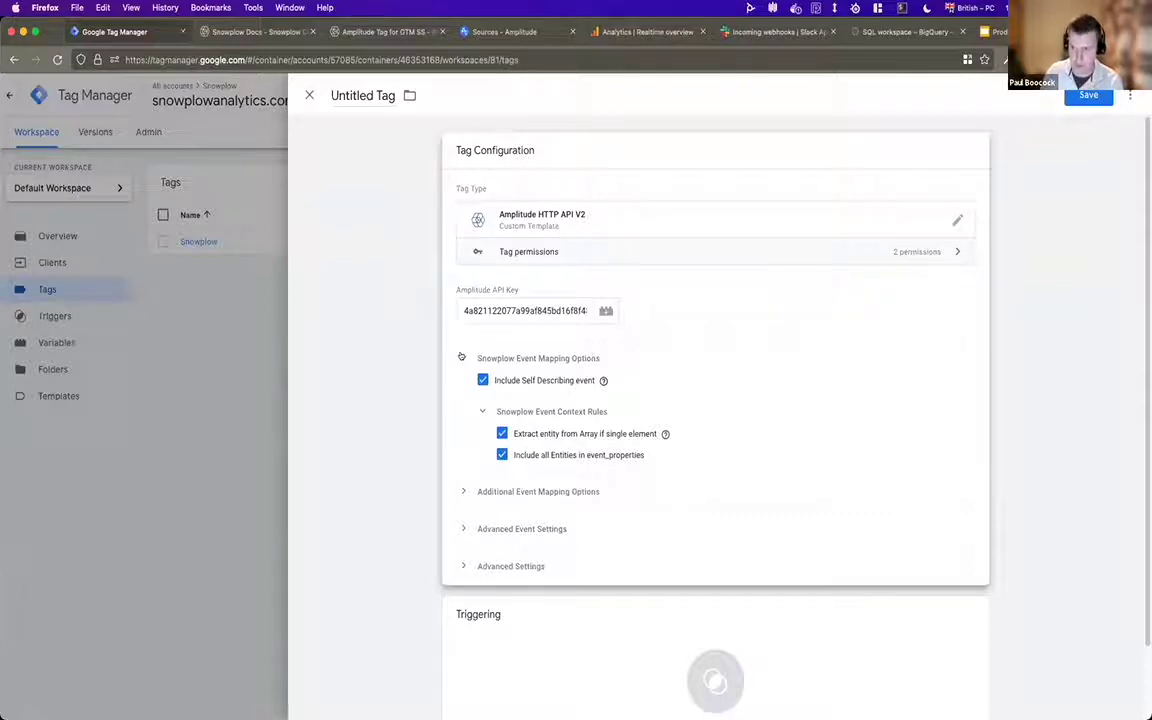
pyautogui.click(461, 357)
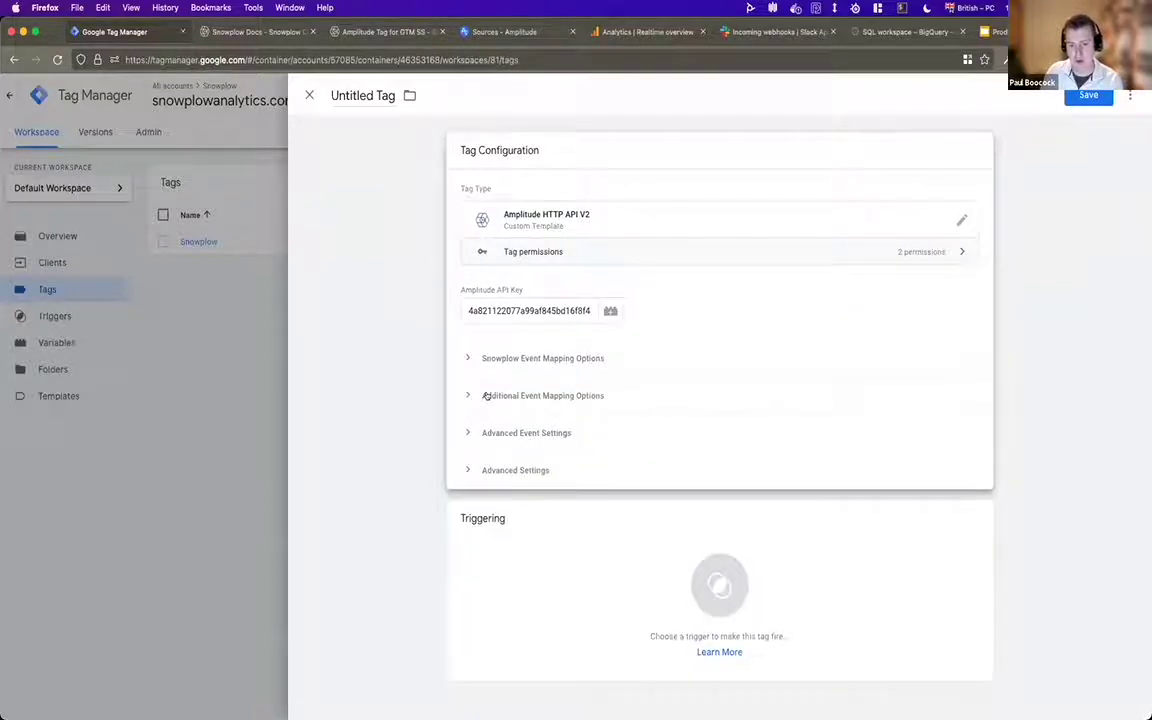
pyautogui.click(487, 396)
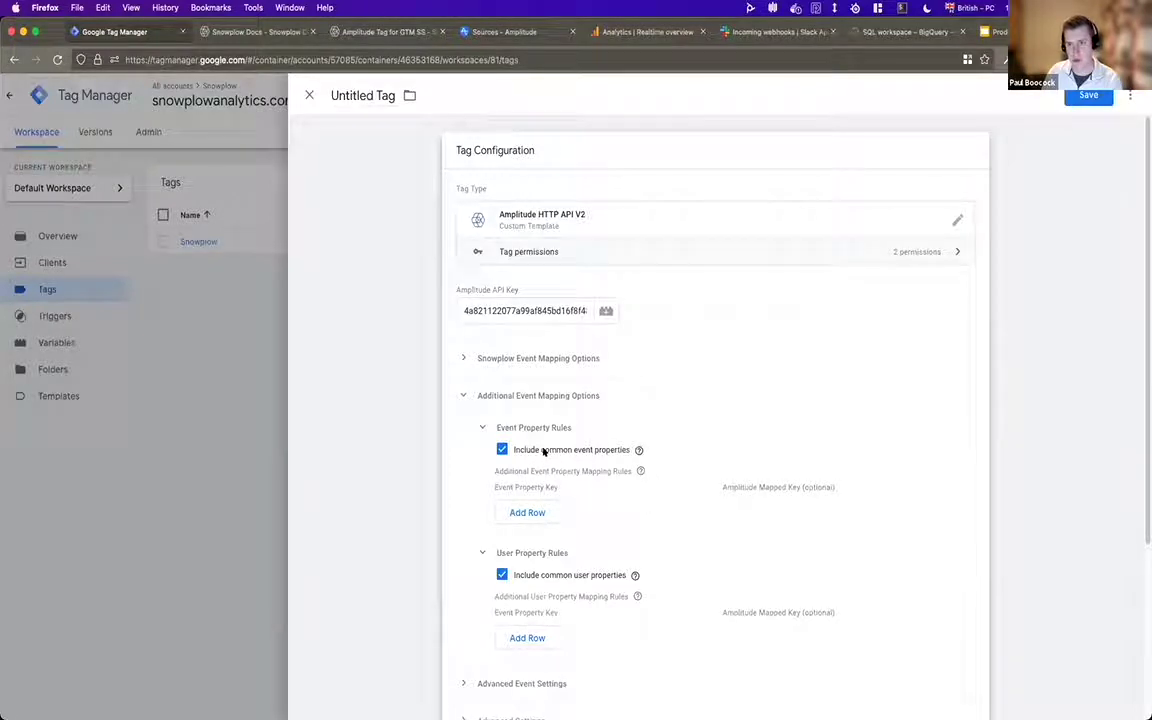
pyautogui.click(380, 32)
pyautogui.scroll(-10, 529, 472)
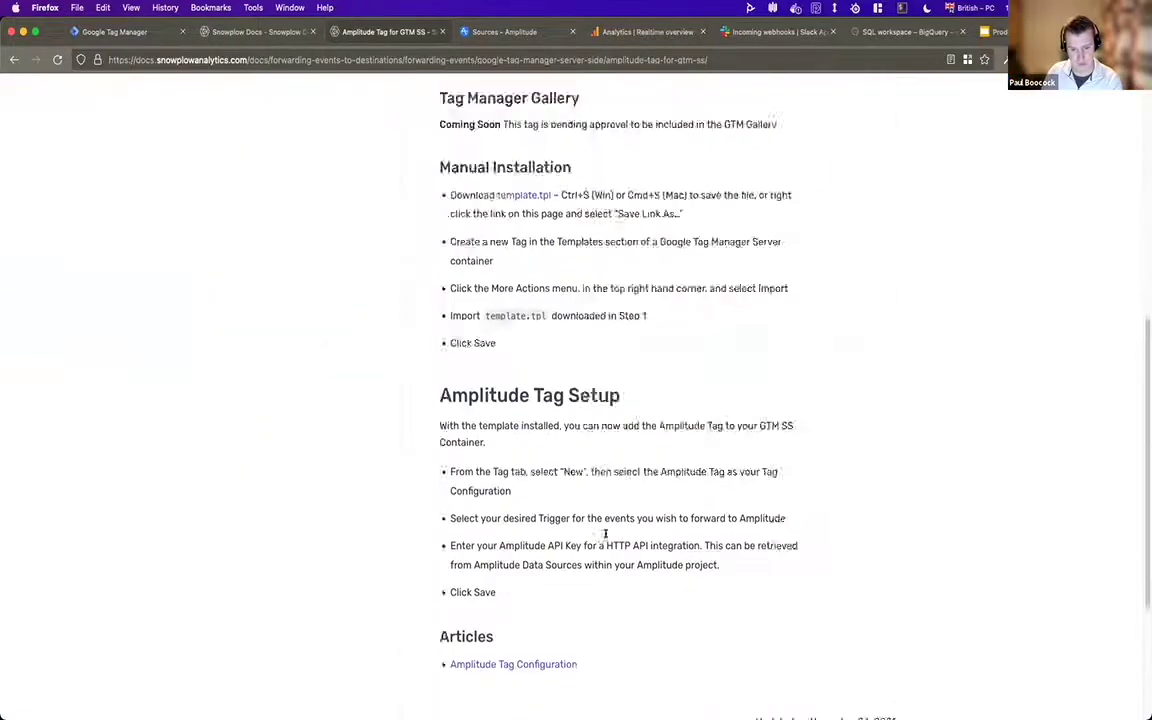
# Open the Amplitude Tag Configuration docs and follow its Common Event data link.
pyautogui.click(554, 438)
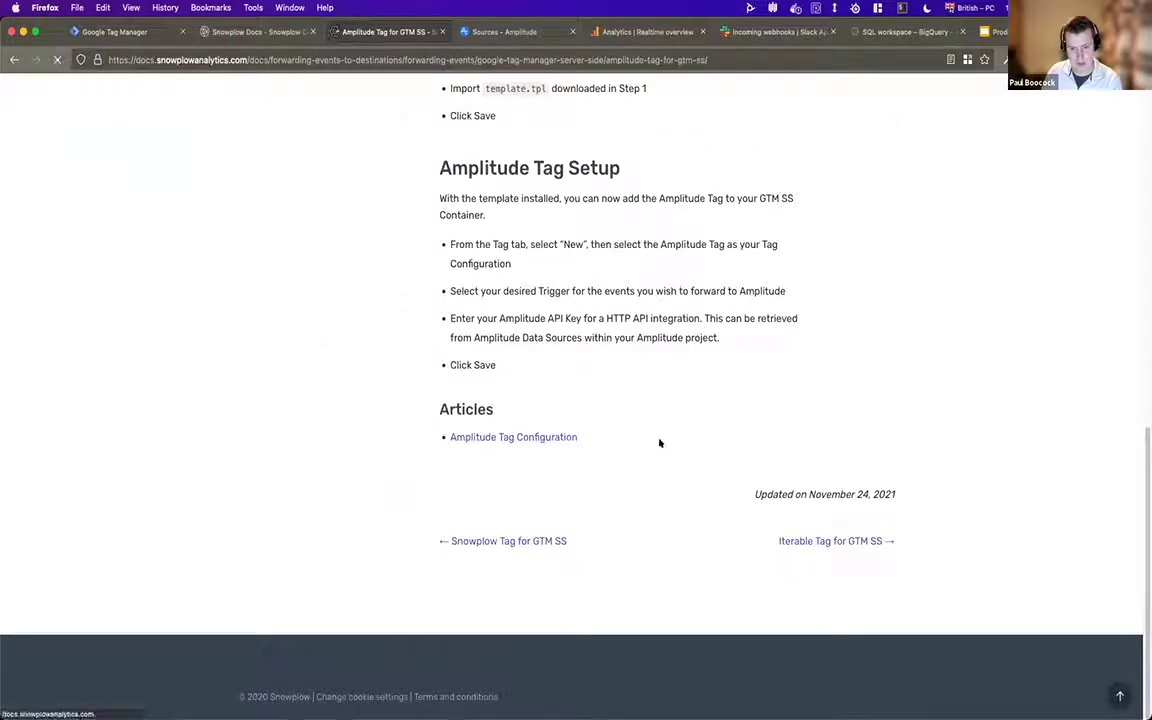
pyautogui.scroll(-10, 659, 437)
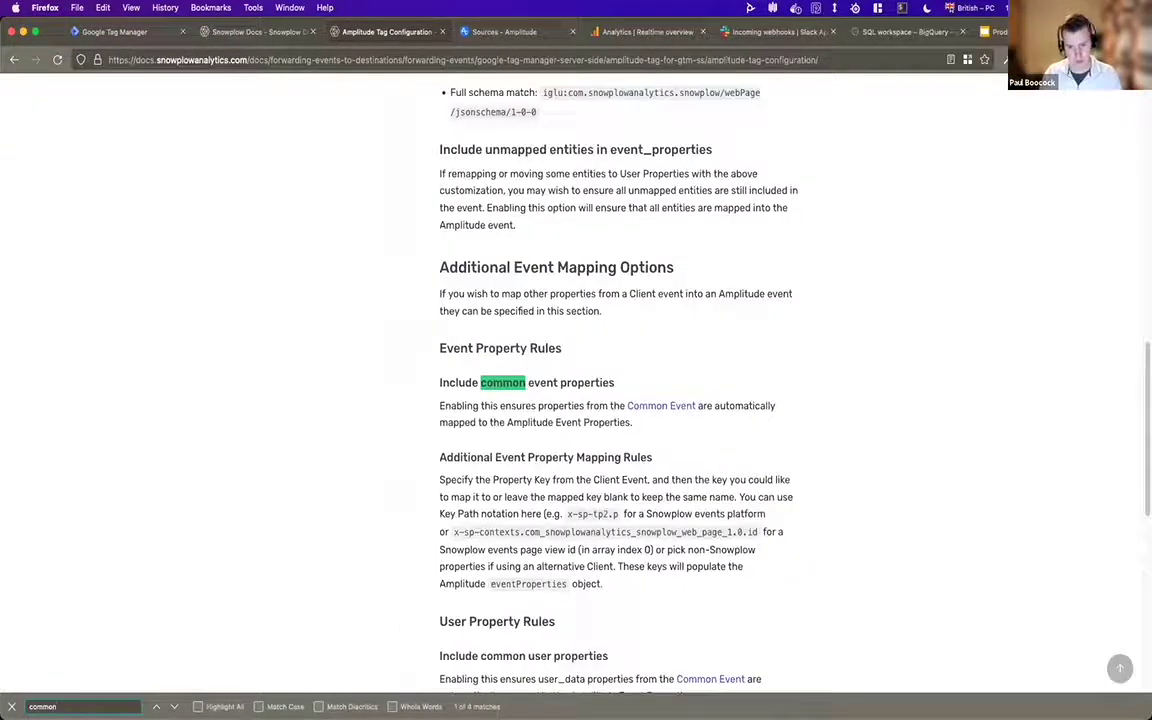
pyautogui.click(641, 401)
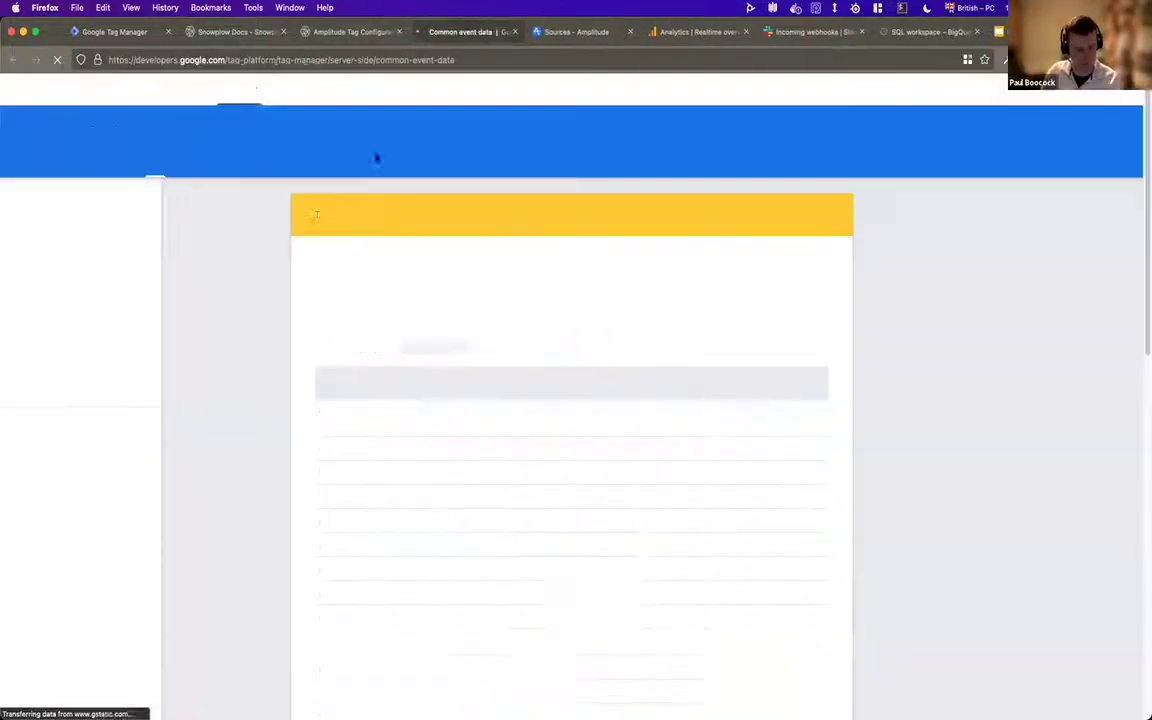
pyautogui.scroll(-3, 351, 400)
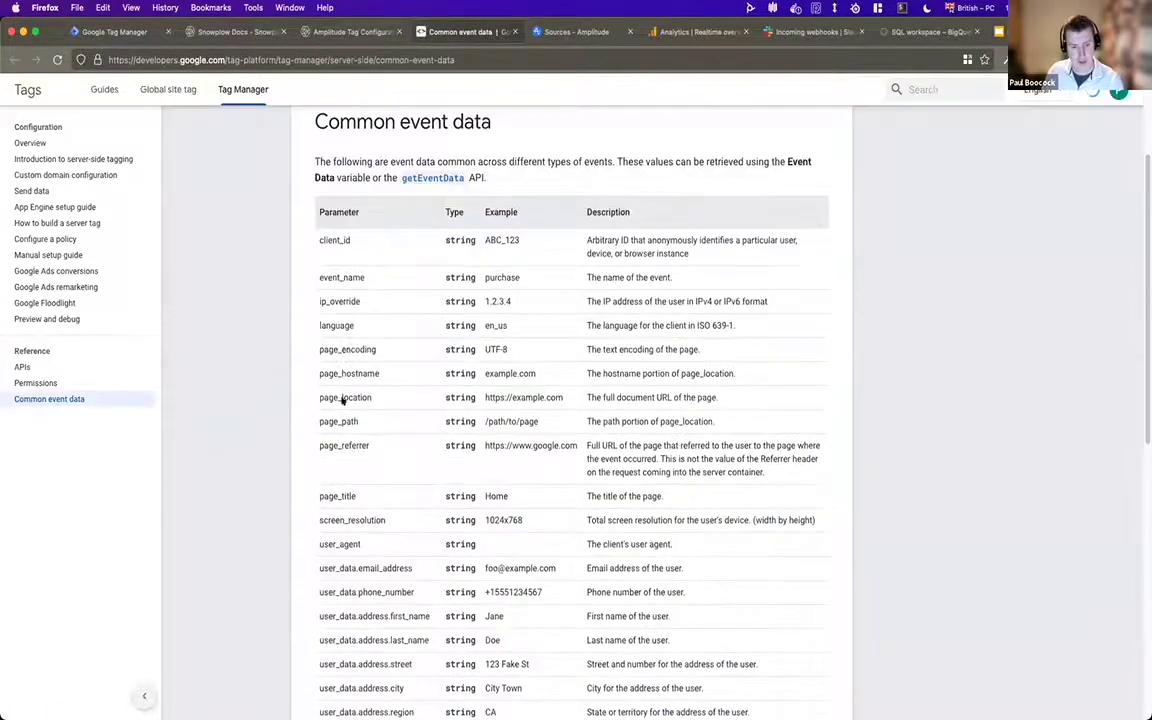
# Review Common event data parameters from client_id and page_location down to the user_data fields.
pyautogui.doubleClick(338, 240)
pyautogui.doubleClick(341, 277)
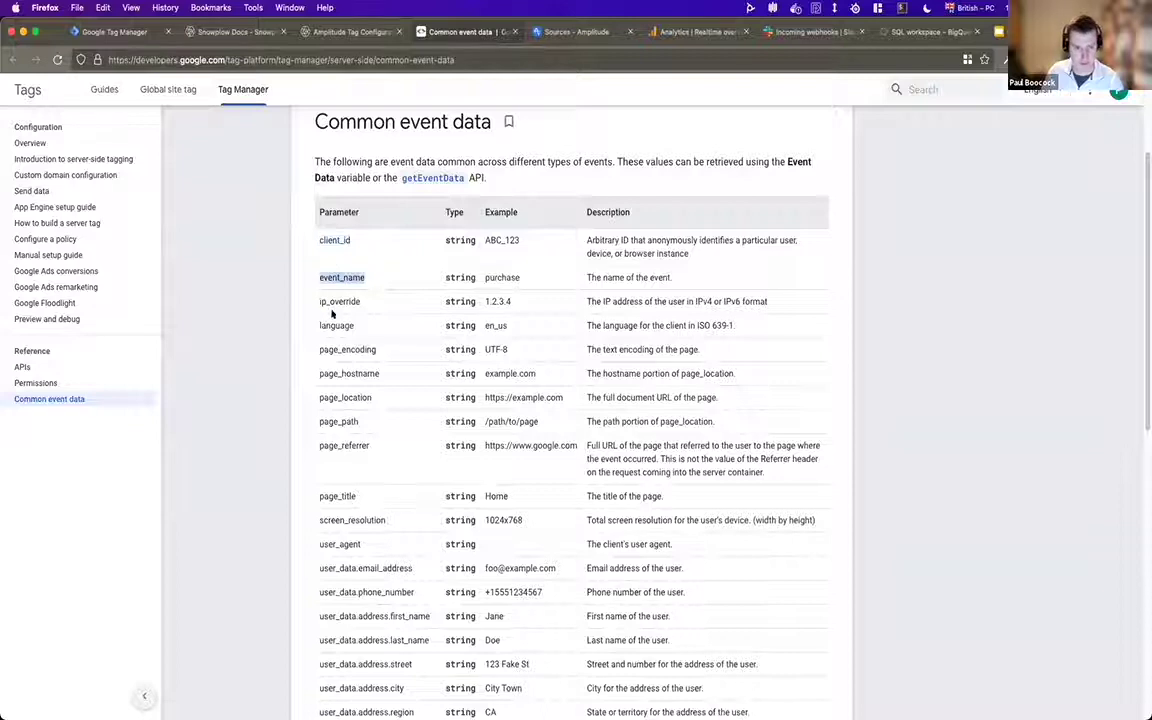
pyautogui.doubleClick(339, 301)
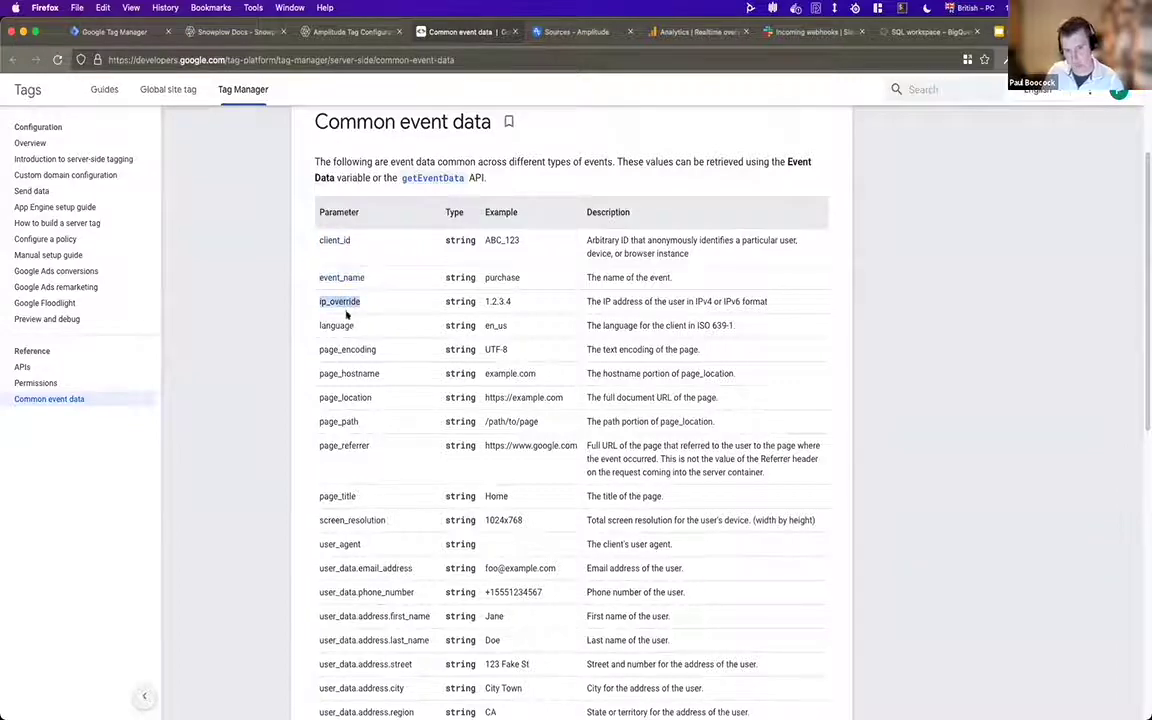
pyautogui.doubleClick(345, 397)
pyautogui.scroll(-4, 386, 432)
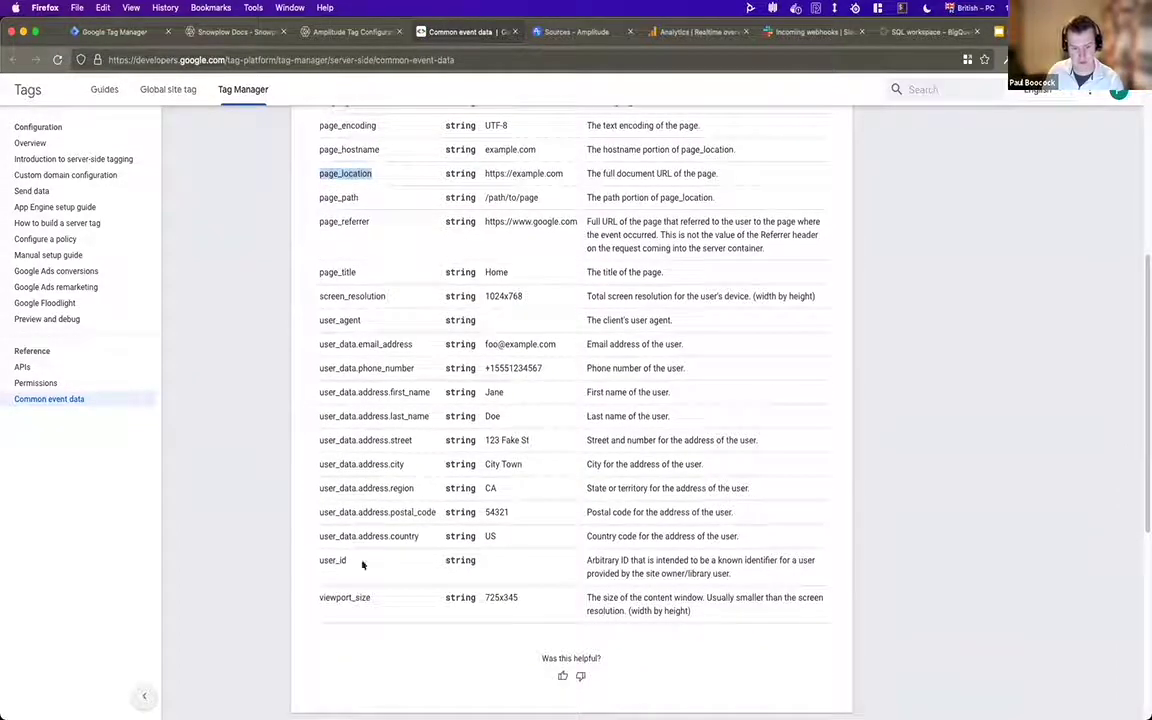
pyautogui.moveTo(420, 536); pyautogui.dragTo(323, 368)
pyautogui.click(319, 337)
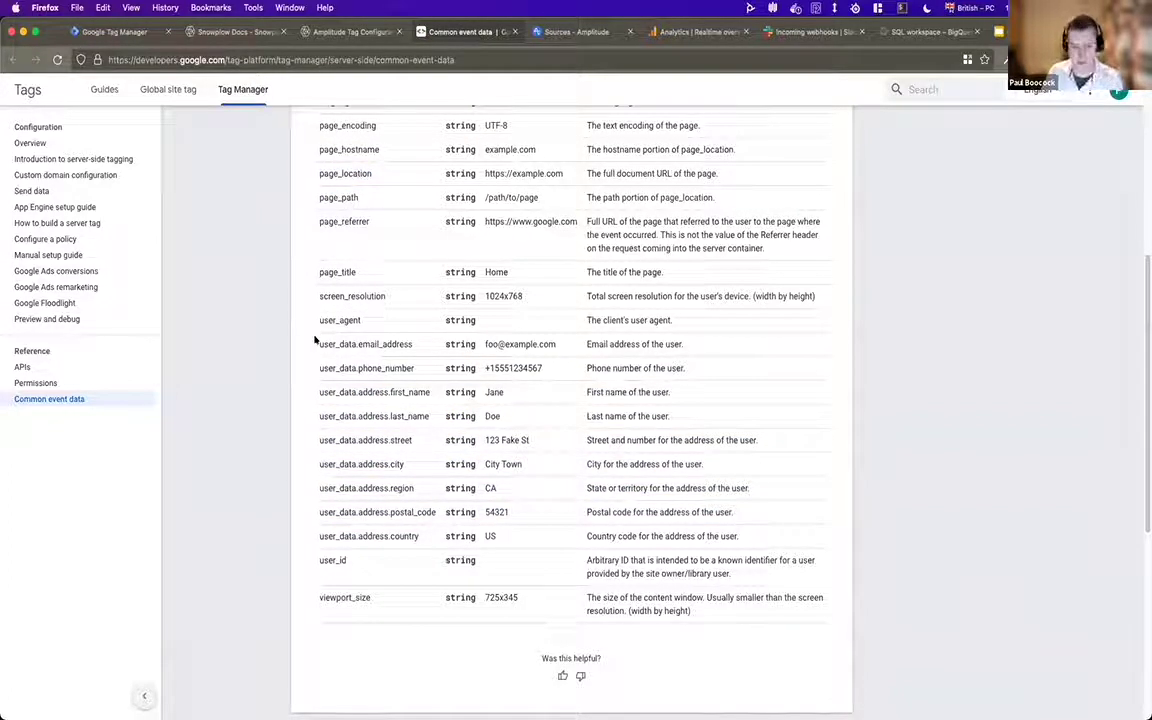
pyautogui.doubleClick(330, 342)
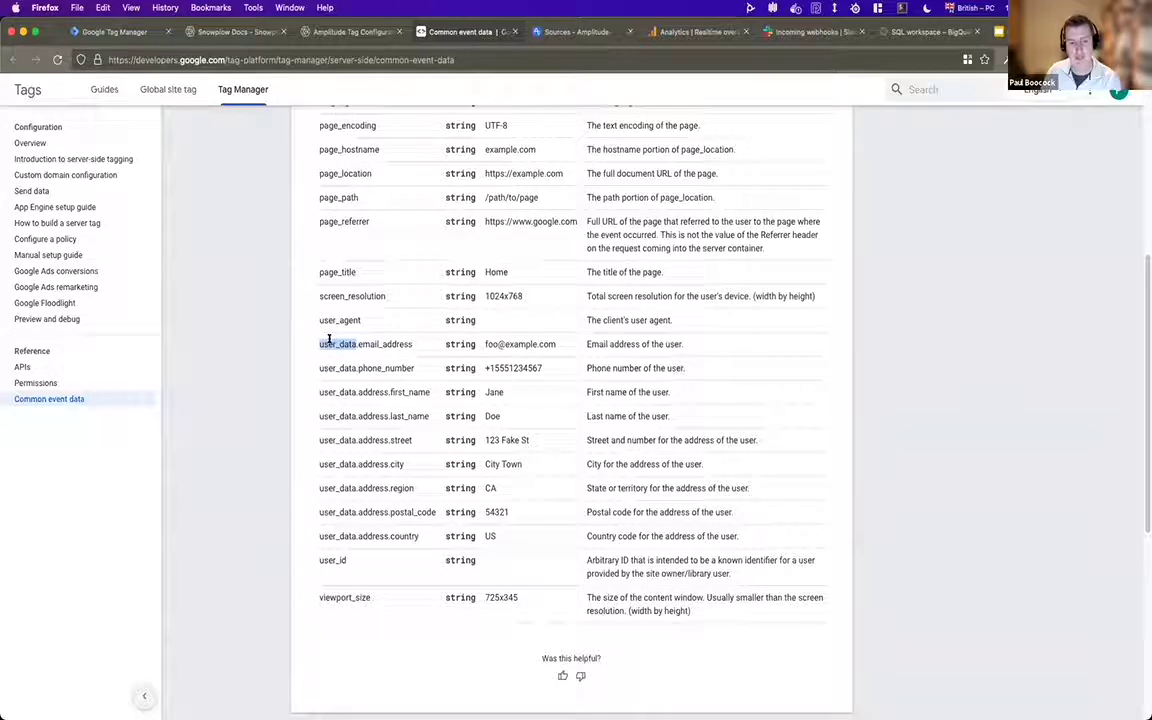
pyautogui.moveTo(320, 341); pyautogui.dragTo(420, 548)
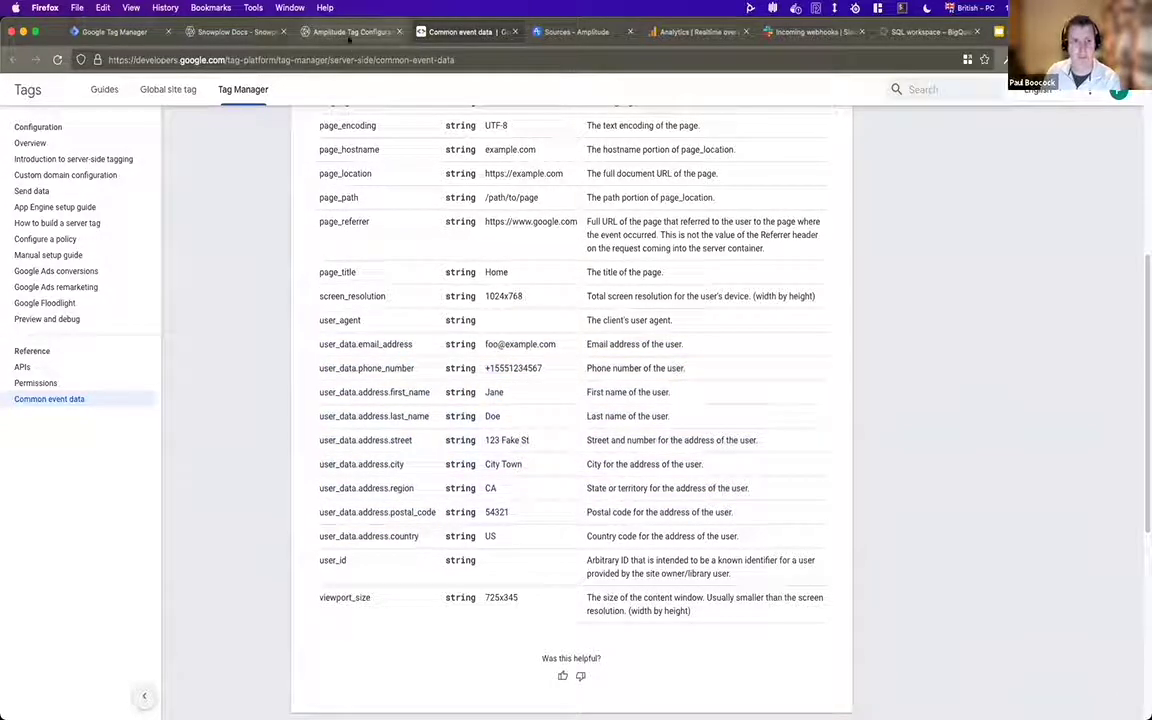
# Go back to the Amplitude tag and add an empty event property mapping row.
pyautogui.click(122, 31)
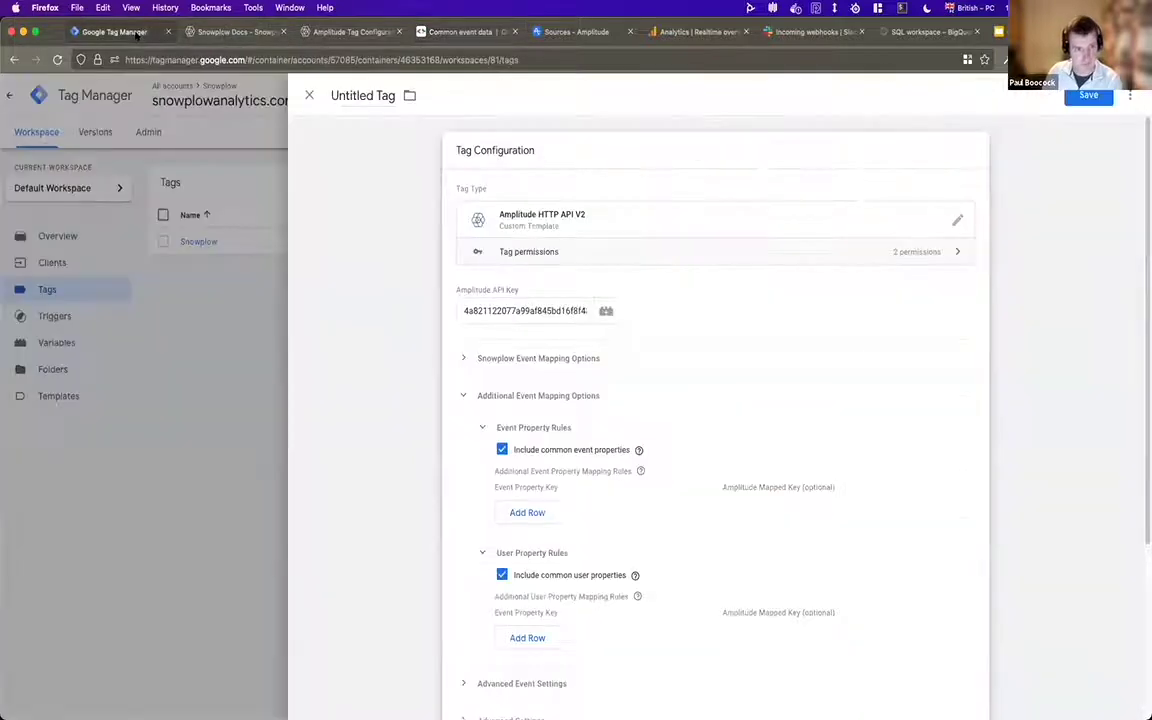
pyautogui.tripleClick(489, 471)
pyautogui.click(489, 471)
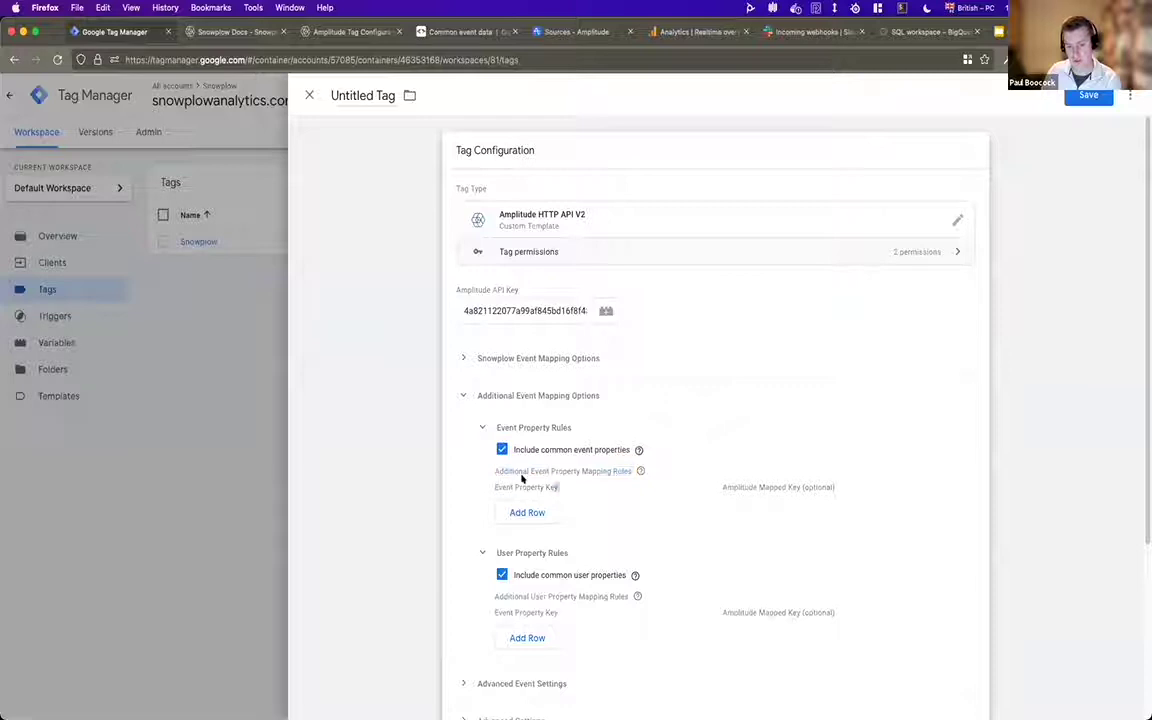
pyautogui.tripleClick(490, 472)
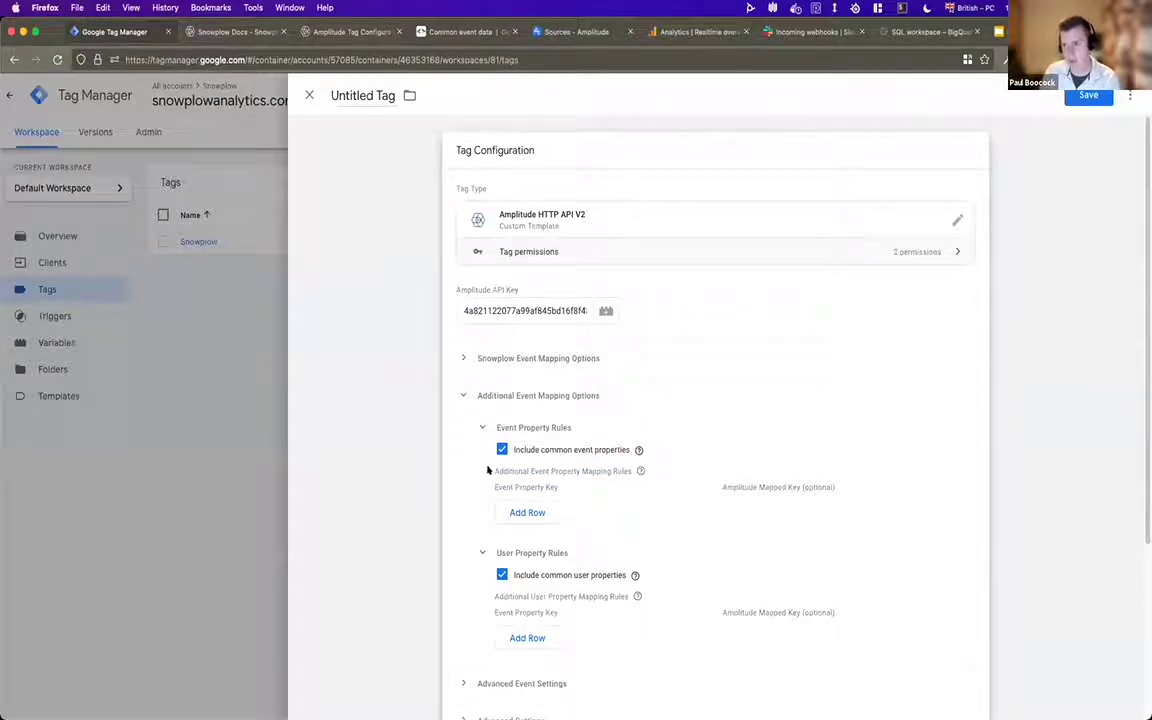
pyautogui.click(509, 513)
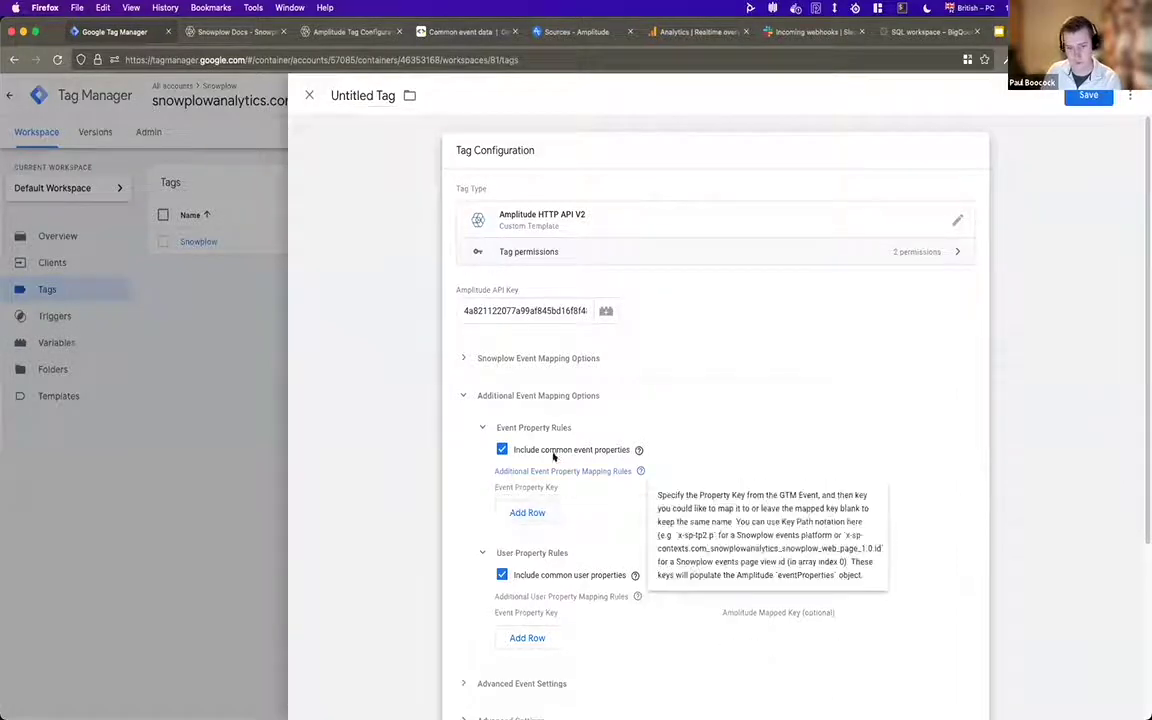
# Toggle the advanced event settings and save the tag, triggering the No Triggers Selected warning.
pyautogui.click(544, 396)
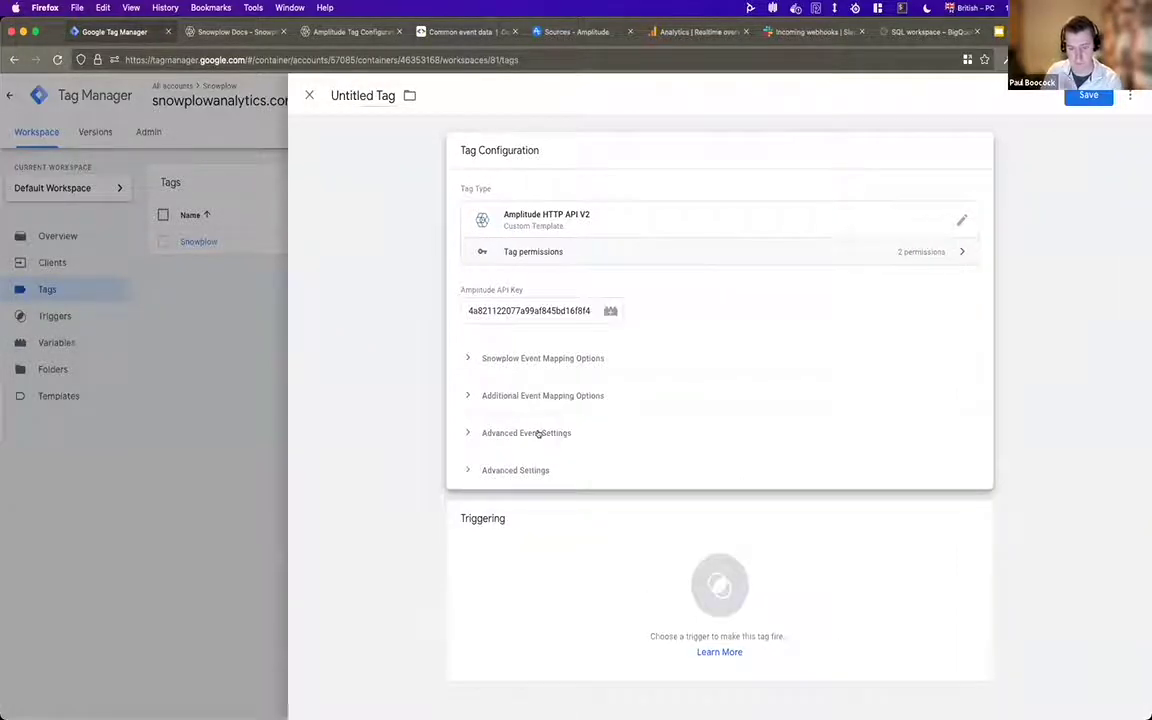
pyautogui.click(537, 433)
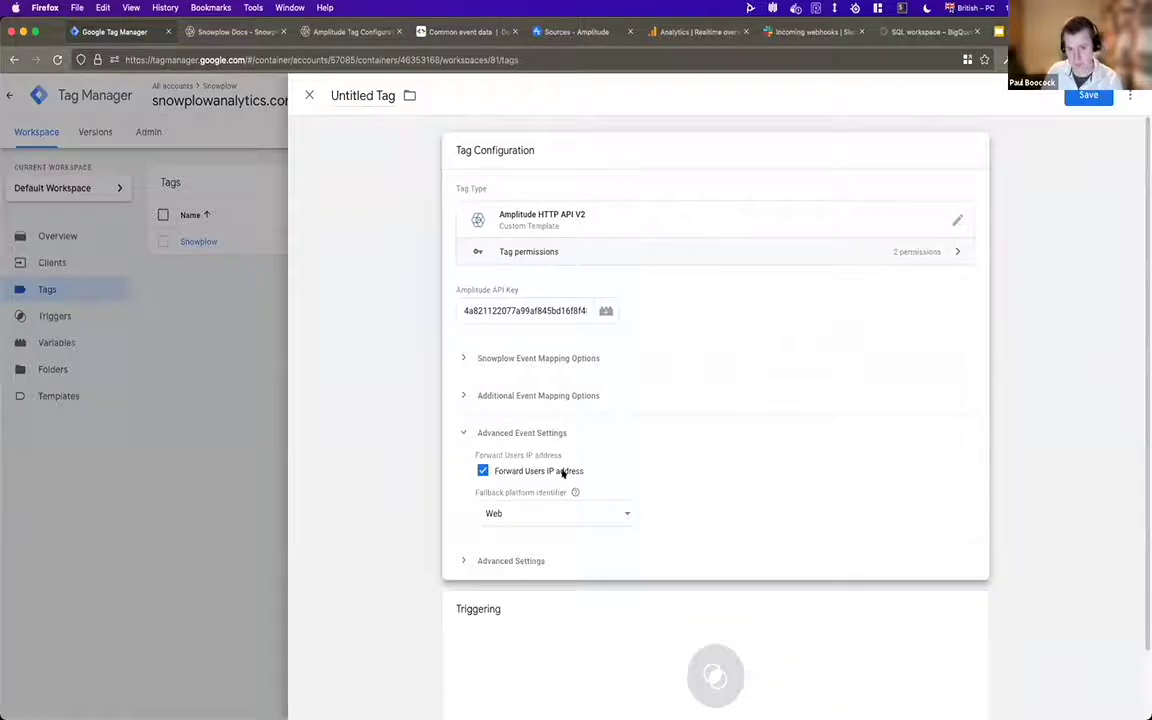
pyautogui.click(516, 431)
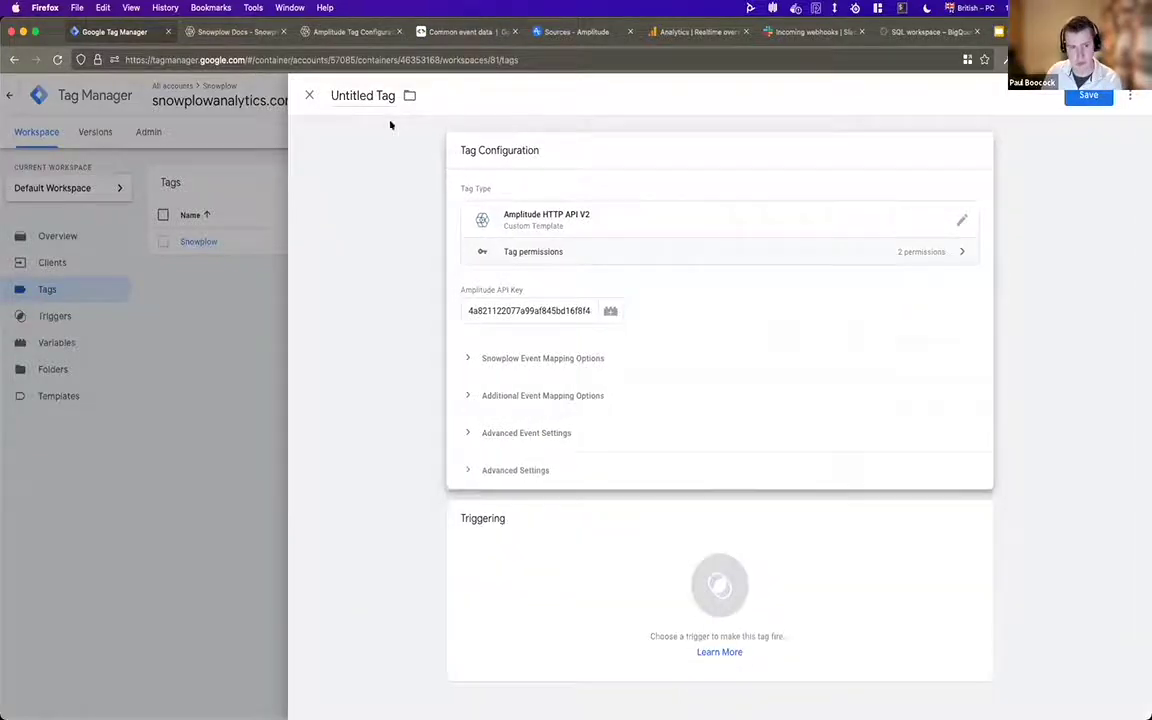
pyautogui.click(1112, 97)
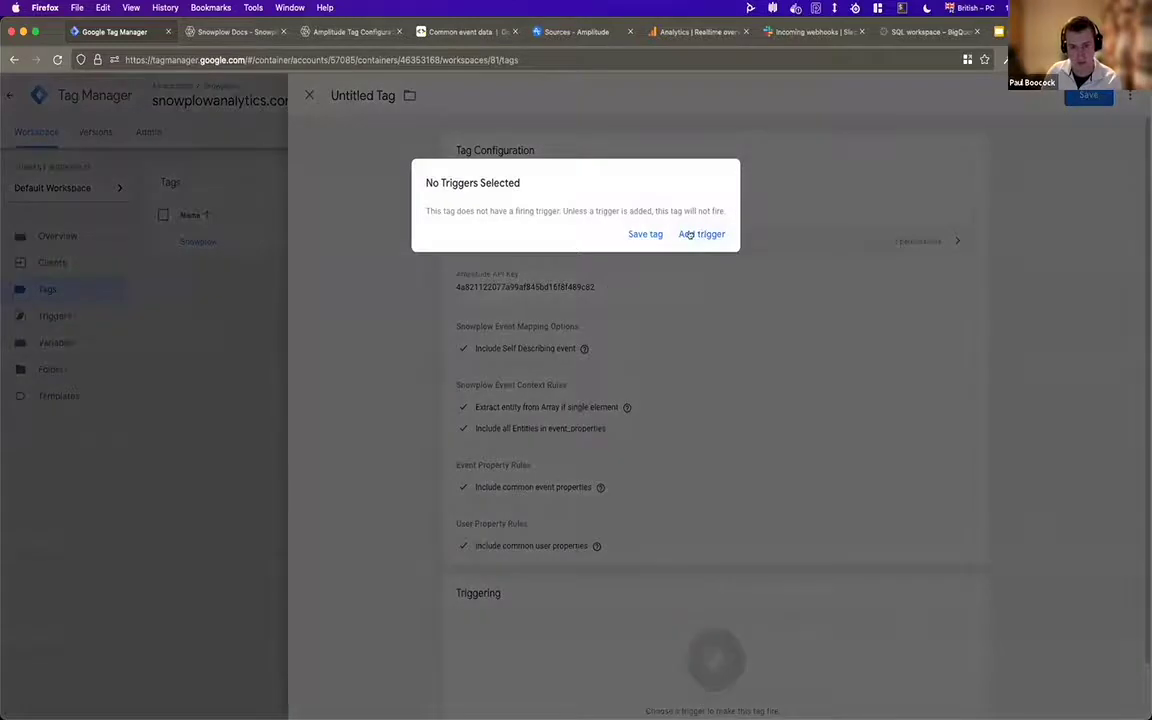
# Give the Amplitude tag a Page View trigger and save it as Amplitude HTTP API V2.
pyautogui.click(689, 234)
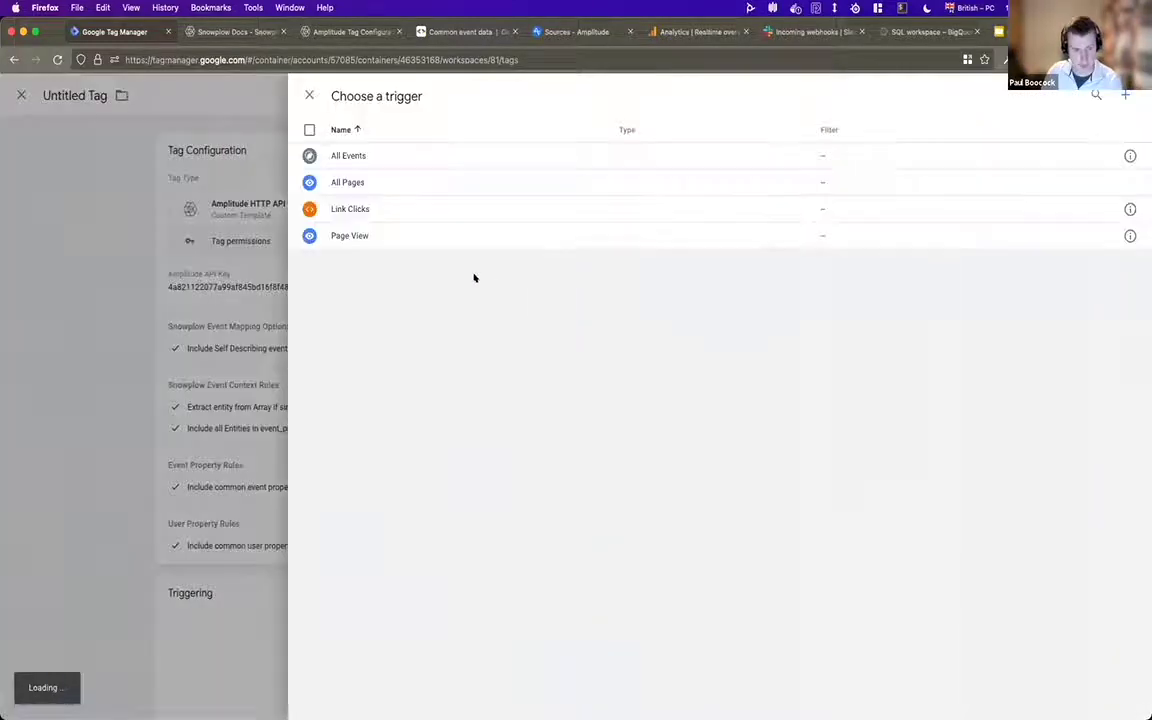
pyautogui.click(352, 236)
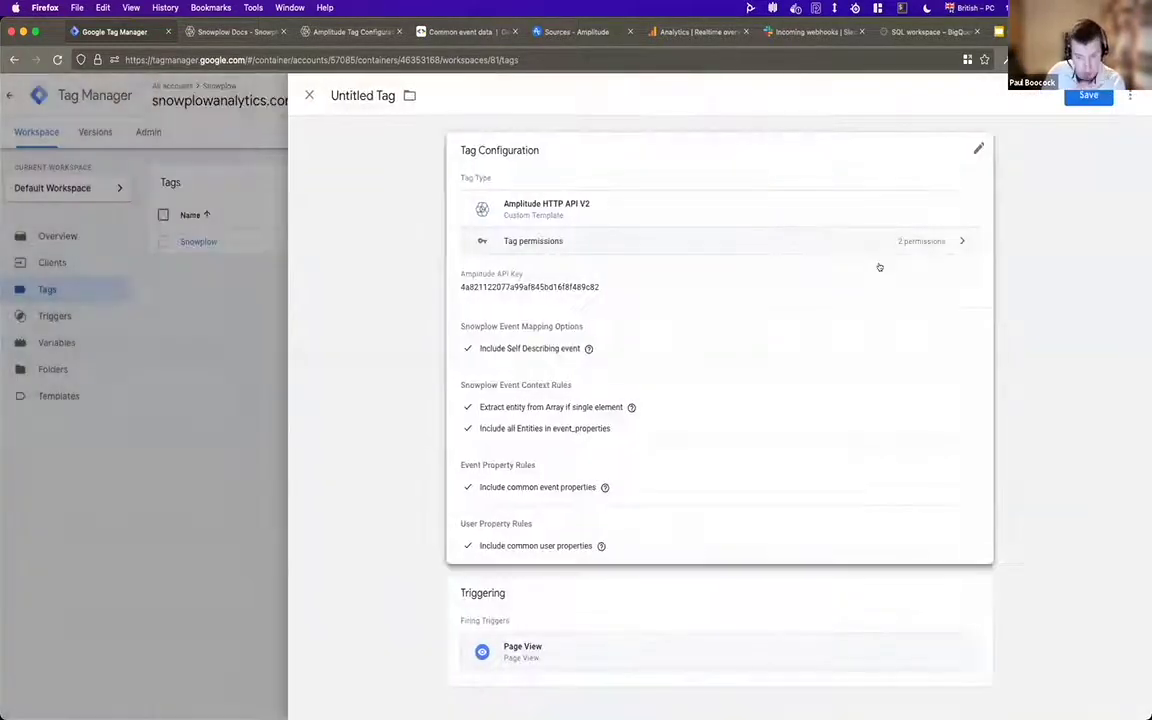
pyautogui.click(1088, 97)
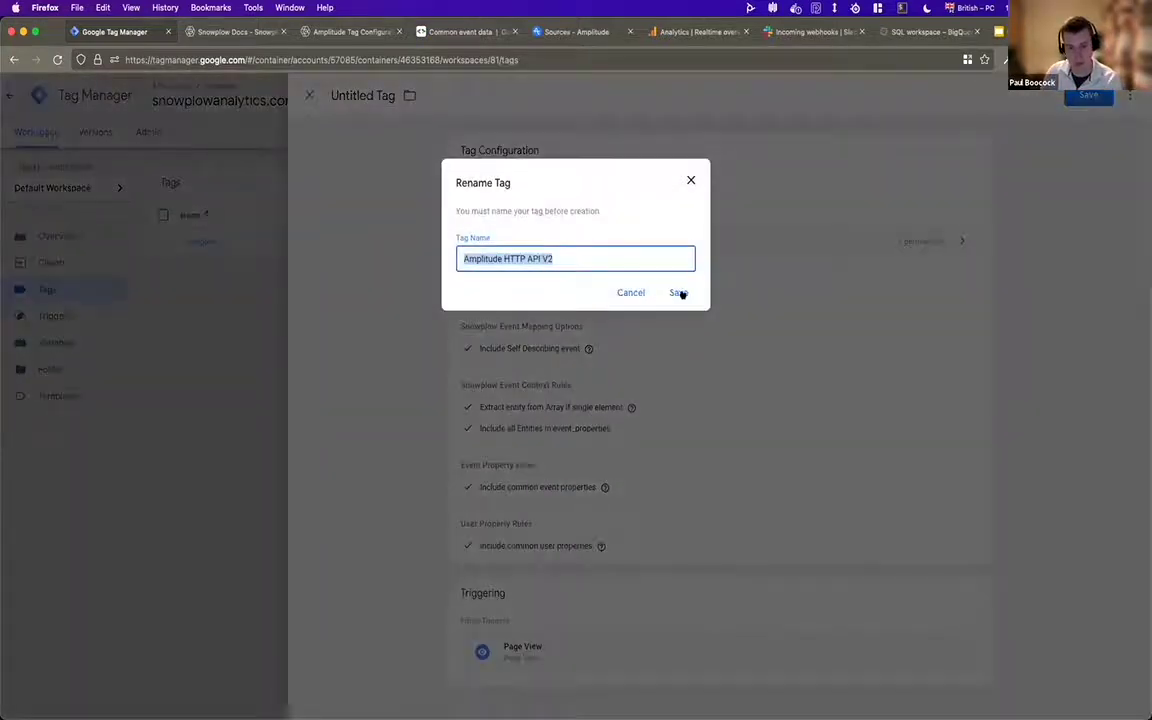
pyautogui.click(676, 291)
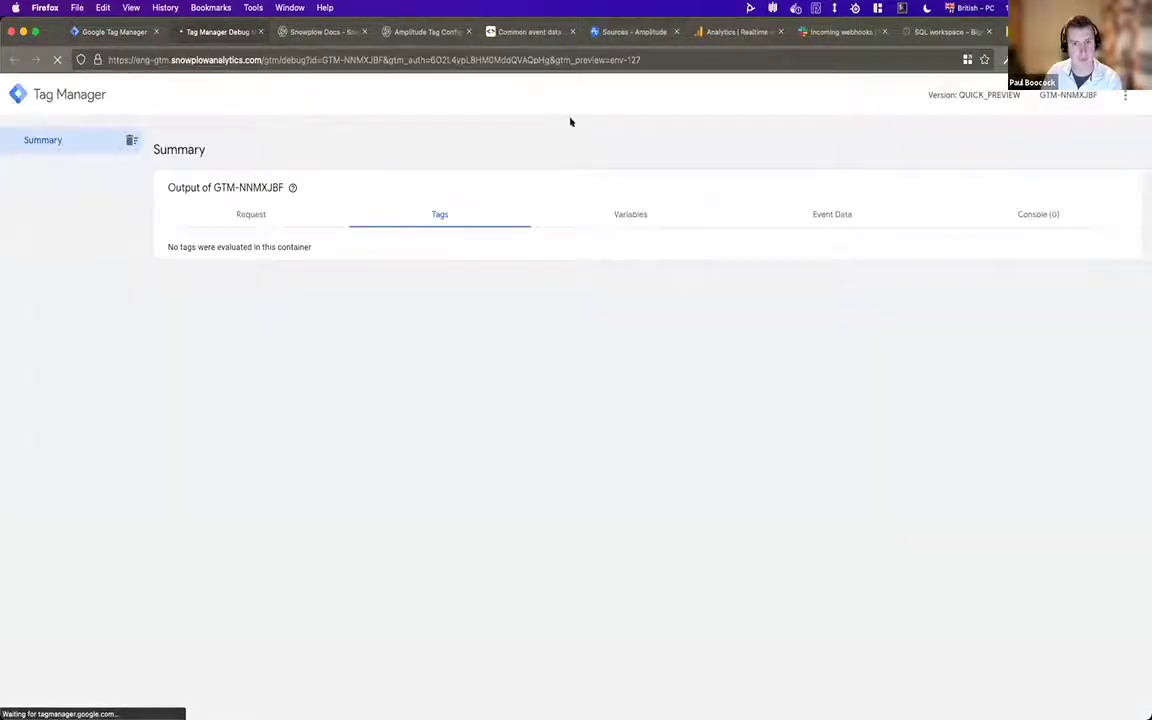
# Reload the Snowplow Docs page to send a page view, then inspect the new page_view event.
pyautogui.click(296, 32)
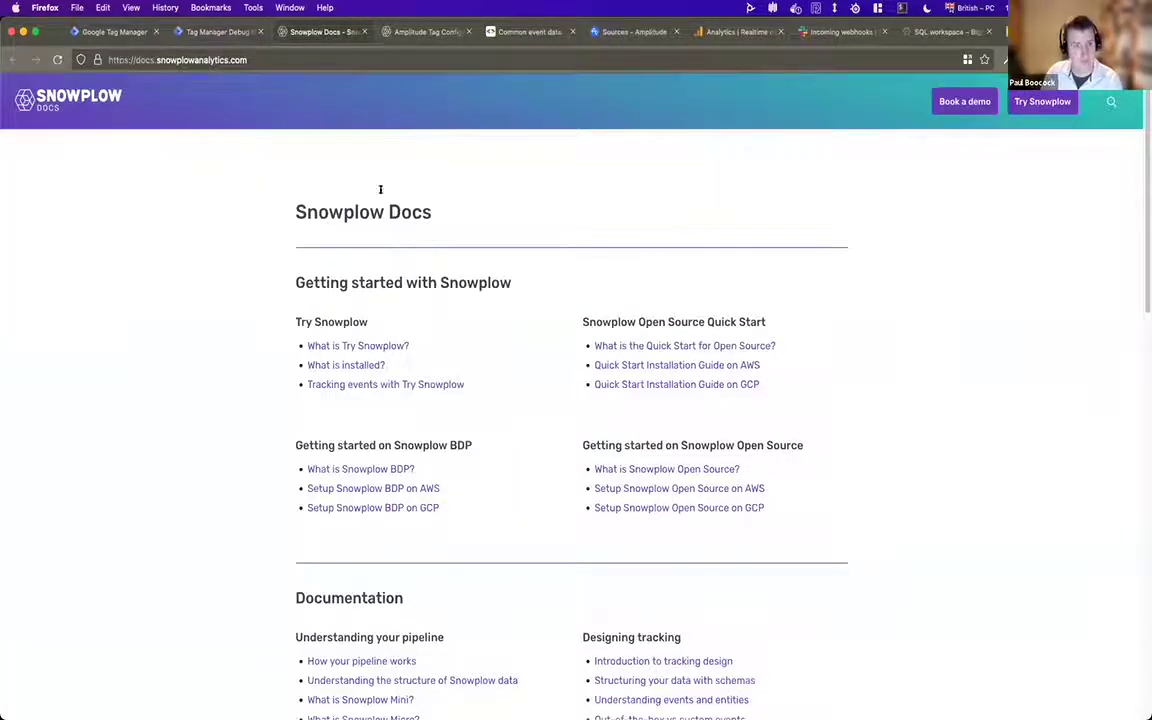
pyautogui.click(224, 32)
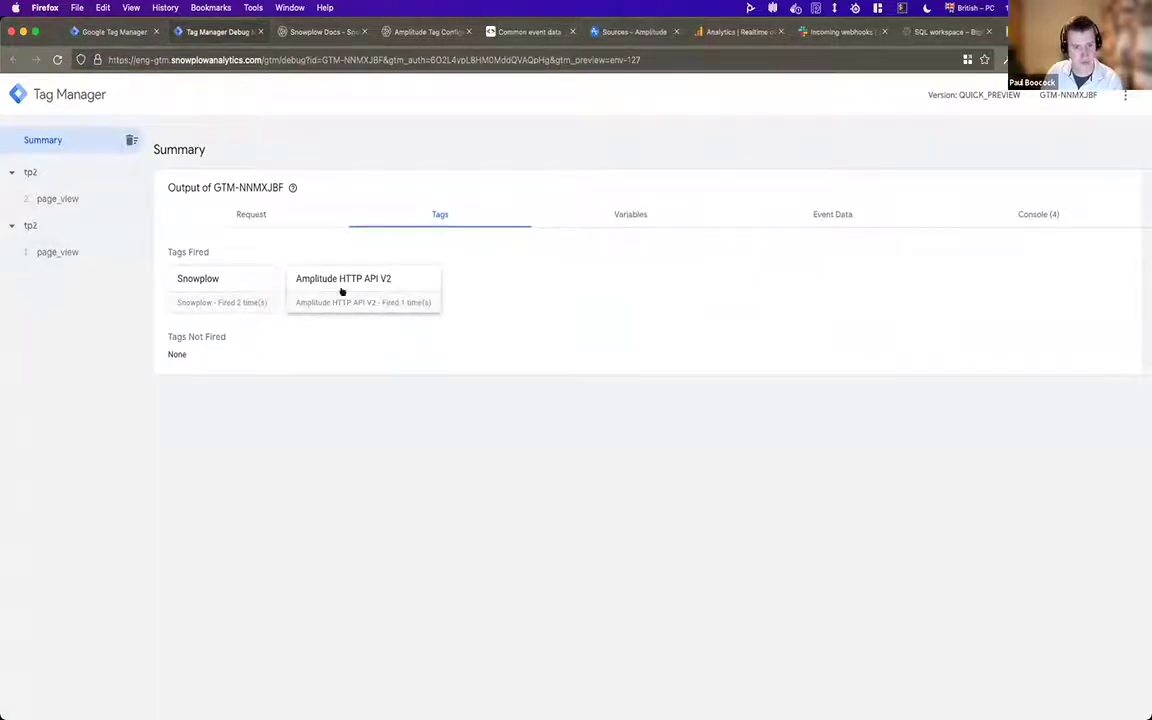
pyautogui.click(84, 196)
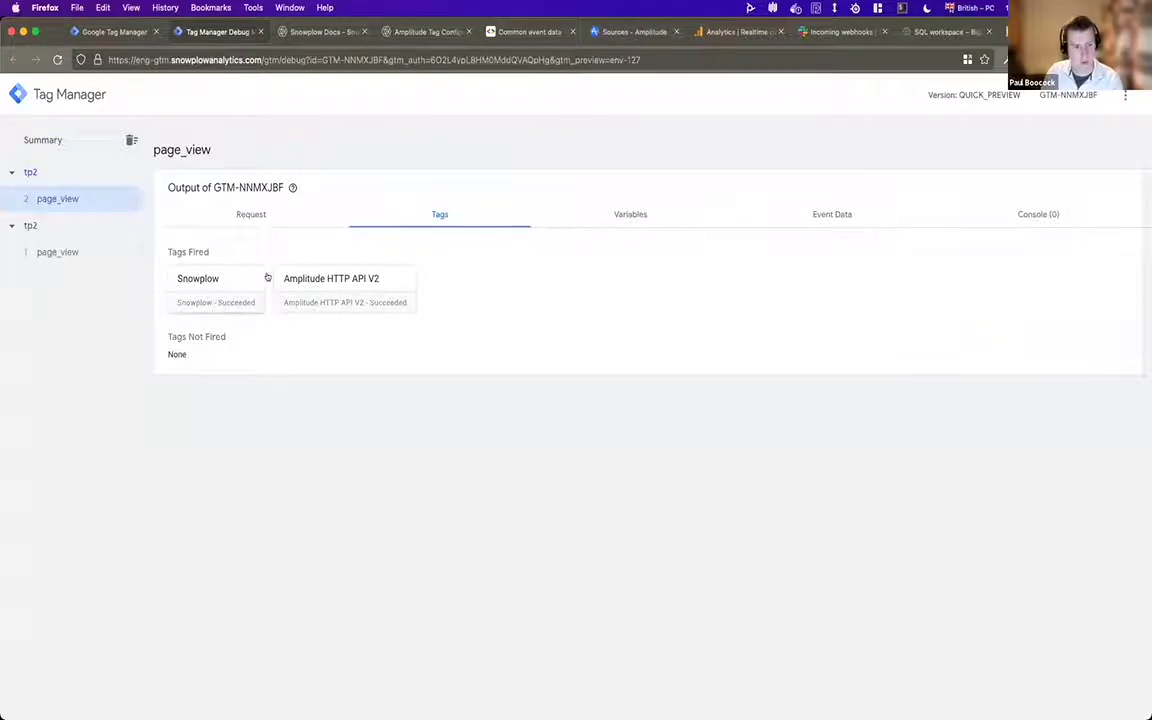
# Open the page_view's Event Data and compare its fields with the Common event data reference.
pyautogui.click(826, 218)
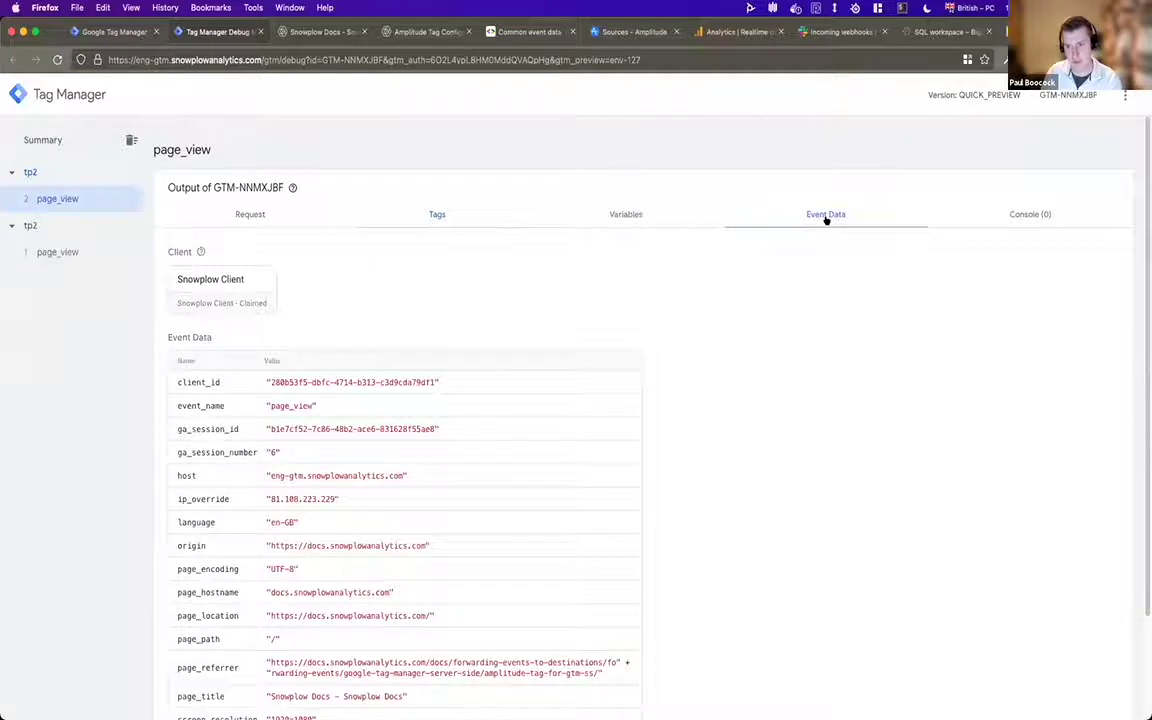
pyautogui.scroll(-2, 436, 400)
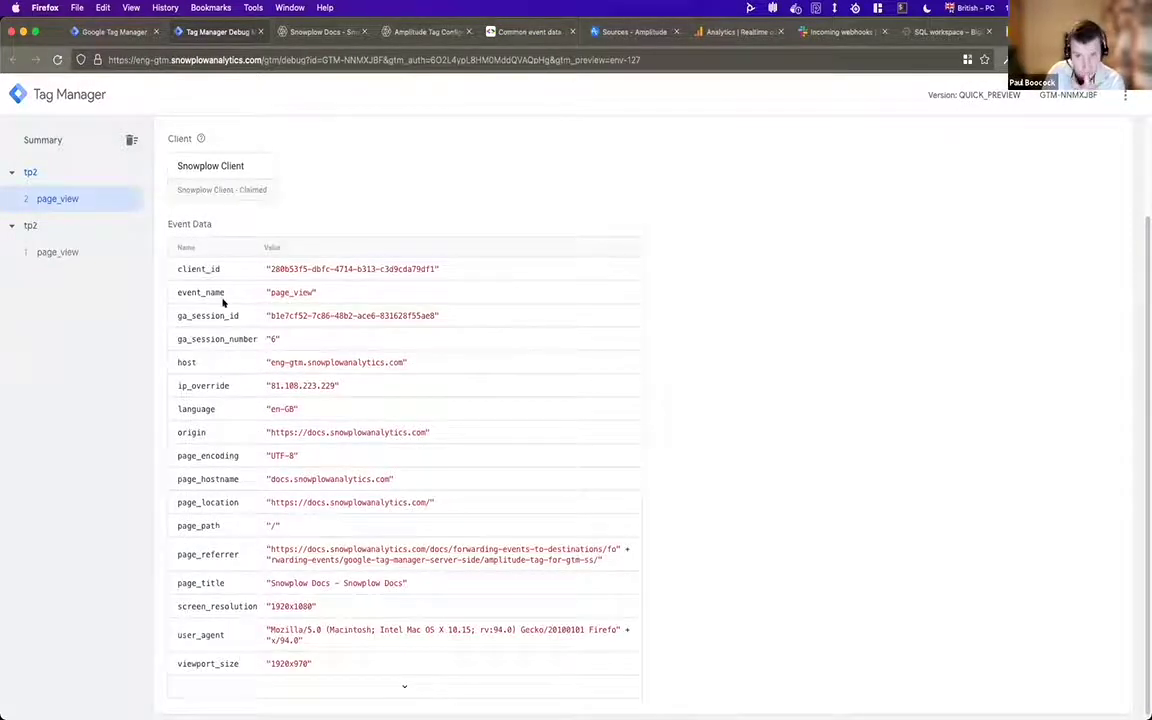
pyautogui.moveTo(160, 245); pyautogui.dragTo(401, 648)
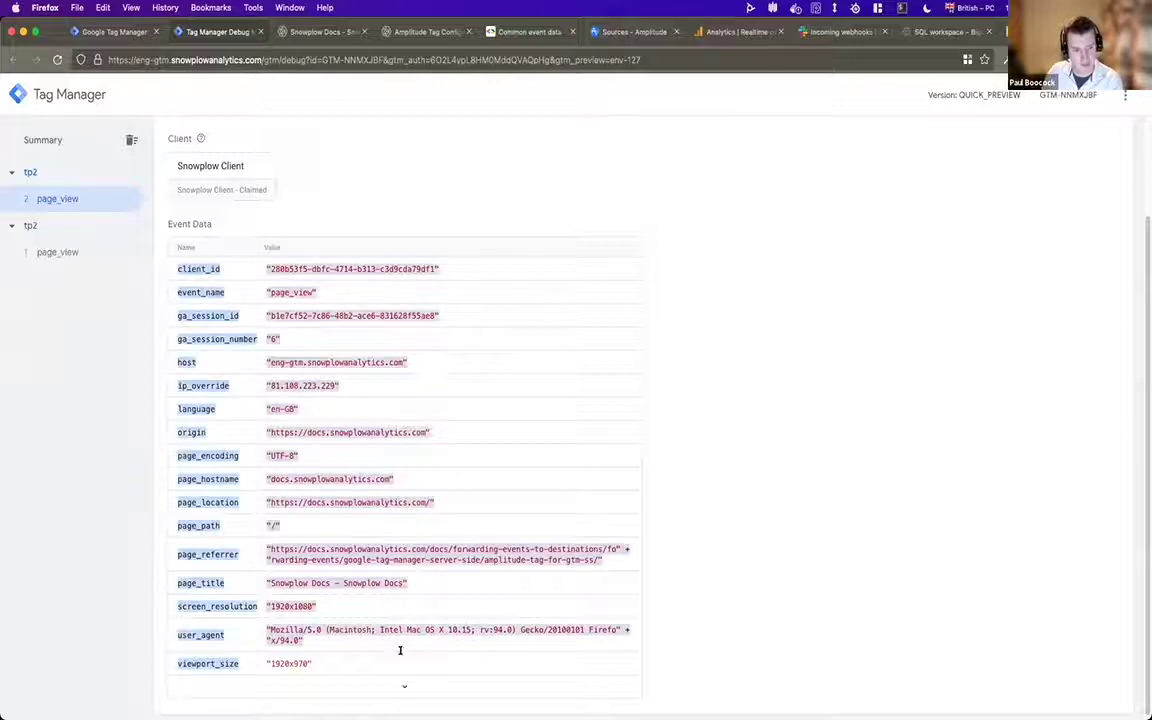
pyautogui.click(370, 628)
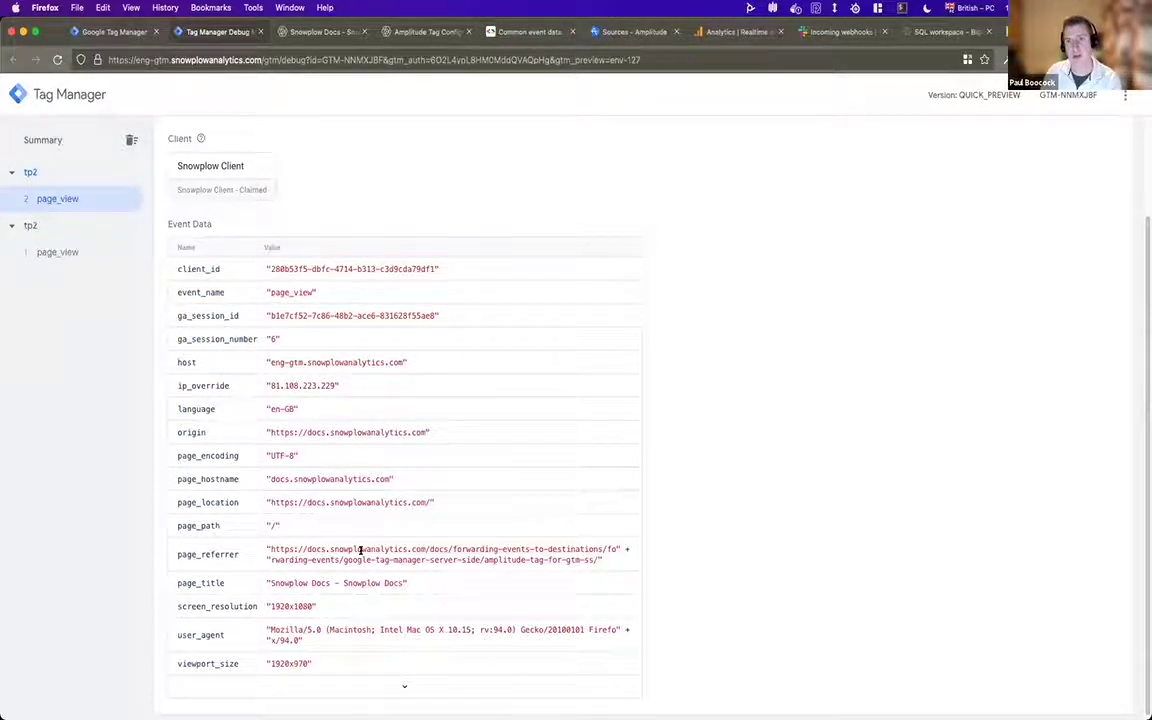
pyautogui.click(521, 31)
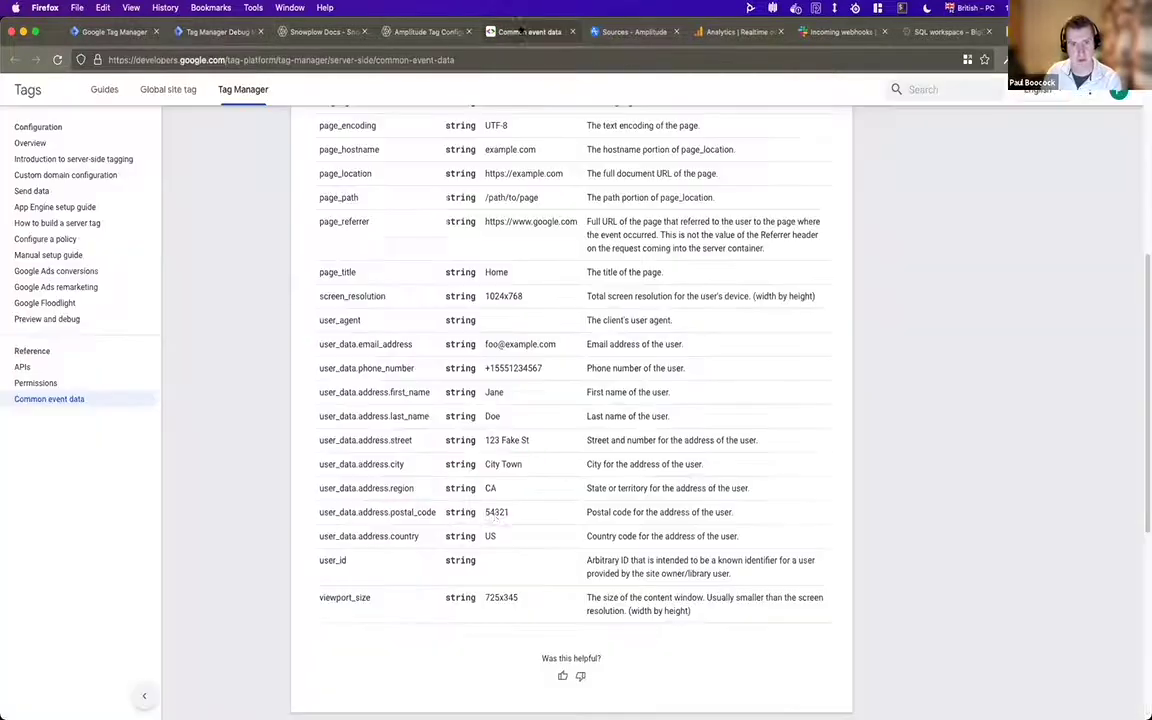
pyautogui.scroll(2, 493, 516)
pyautogui.click(215, 31)
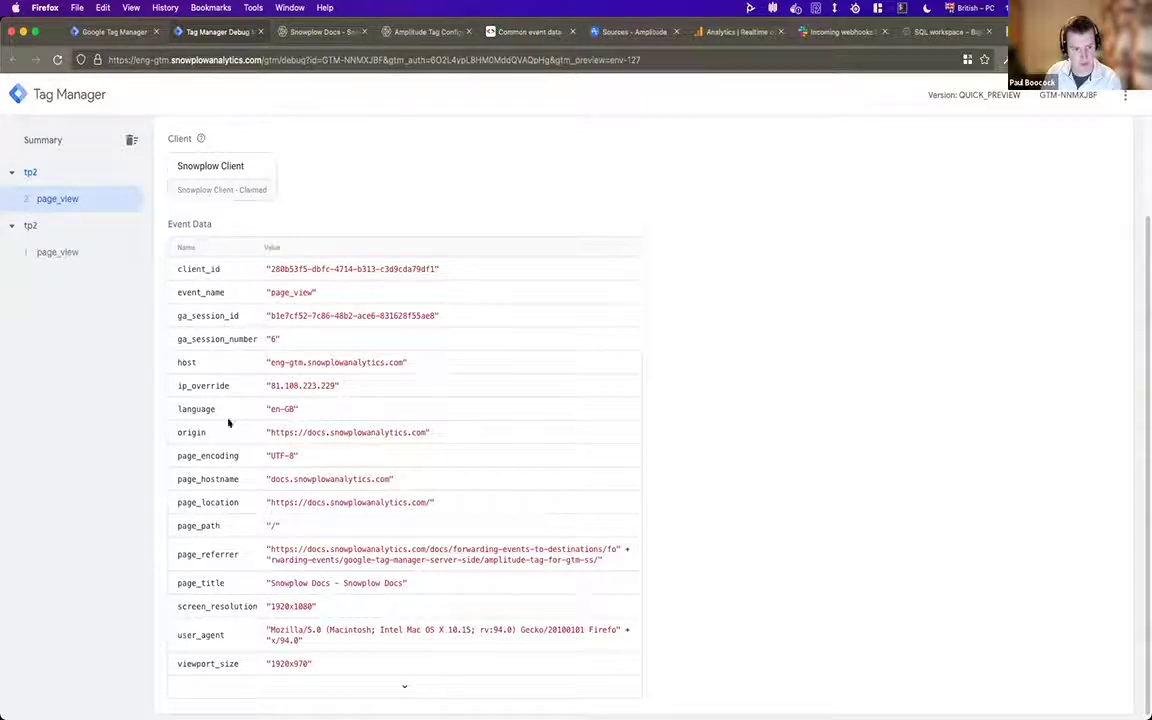
# Examine the ga_session_id value 6 and expand the table to show all event fields.
pyautogui.doubleClick(290, 339)
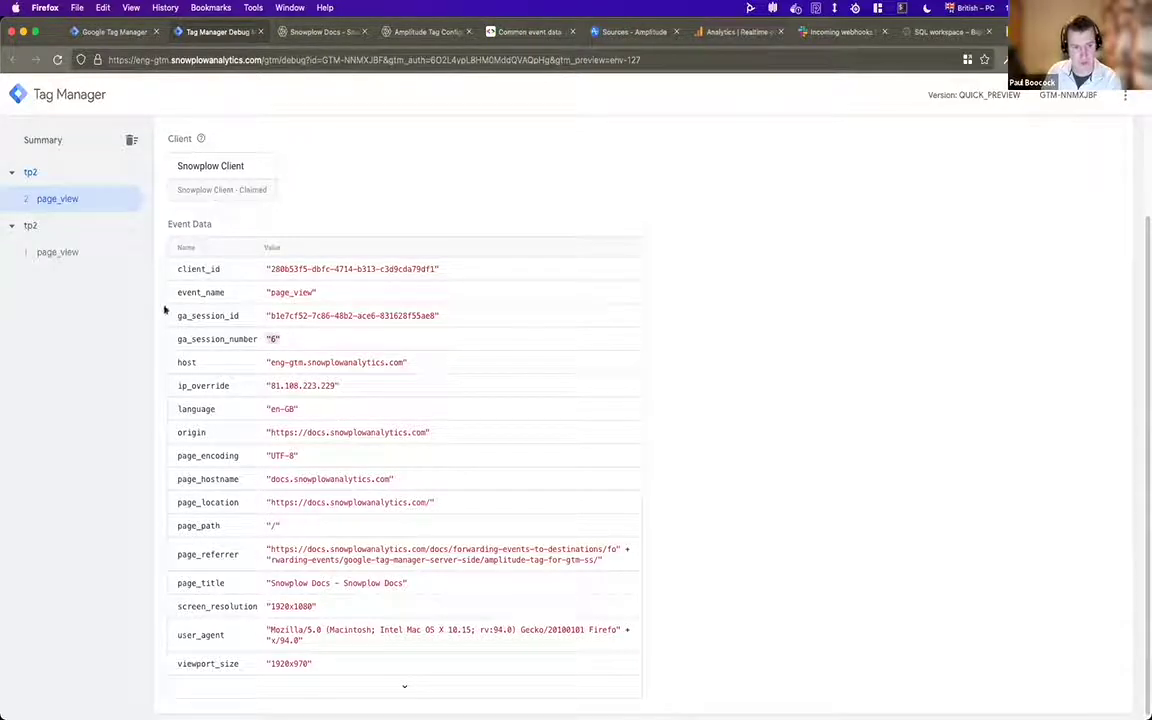
pyautogui.doubleClick(190, 316)
pyautogui.click(300, 318)
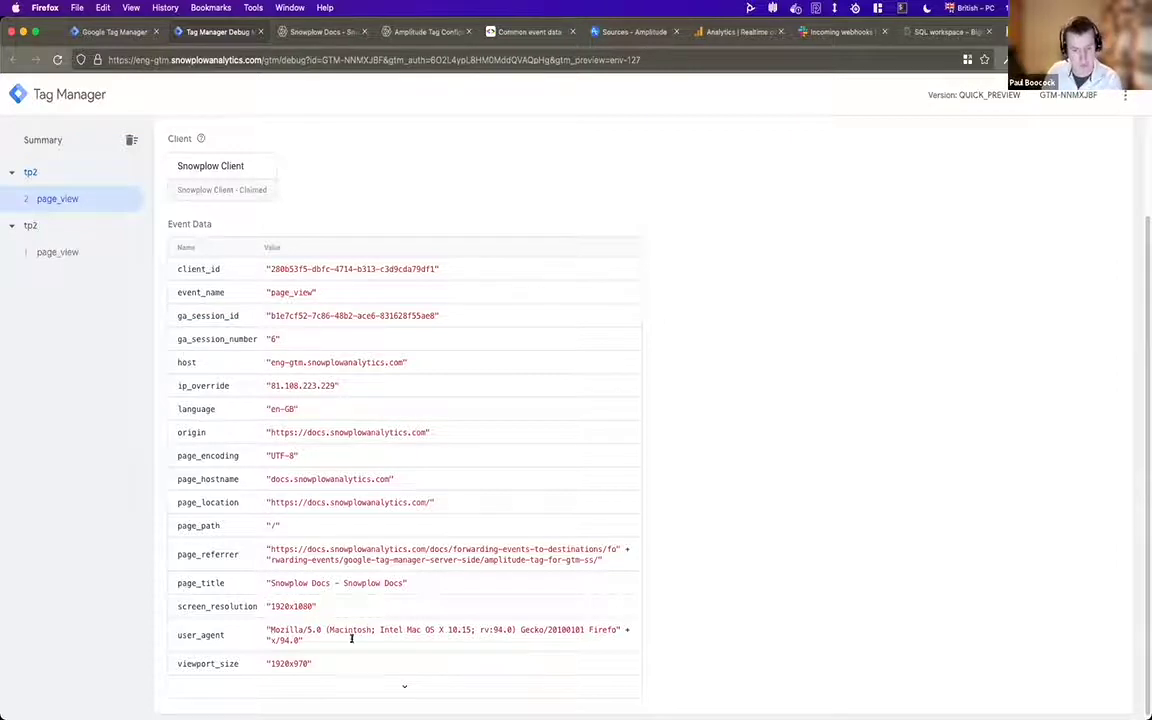
pyautogui.click(406, 687)
pyautogui.scroll(2, 472, 410)
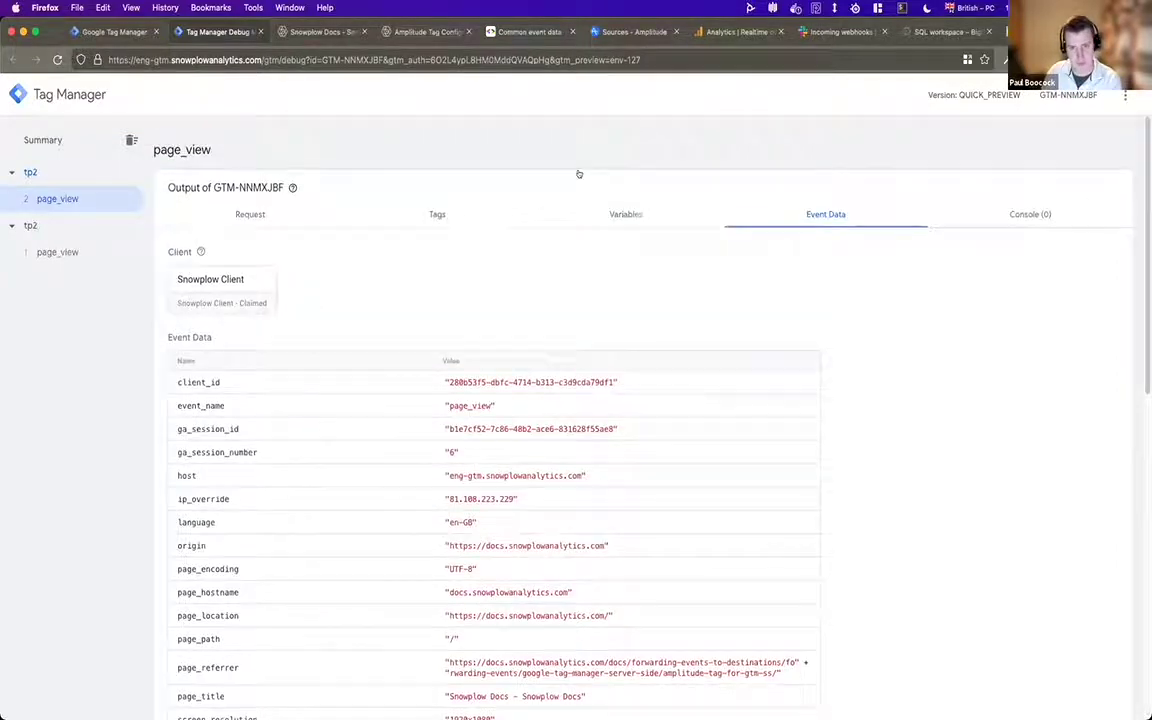
pyautogui.click(622, 214)
# Review the x-sp-app_id, browser, x-sp-br_cookies and Snowplow web page context fields in the event data.
pyautogui.click(777, 220)
pyautogui.scroll(-5, 418, 580)
pyautogui.scroll(-3, 418, 580)
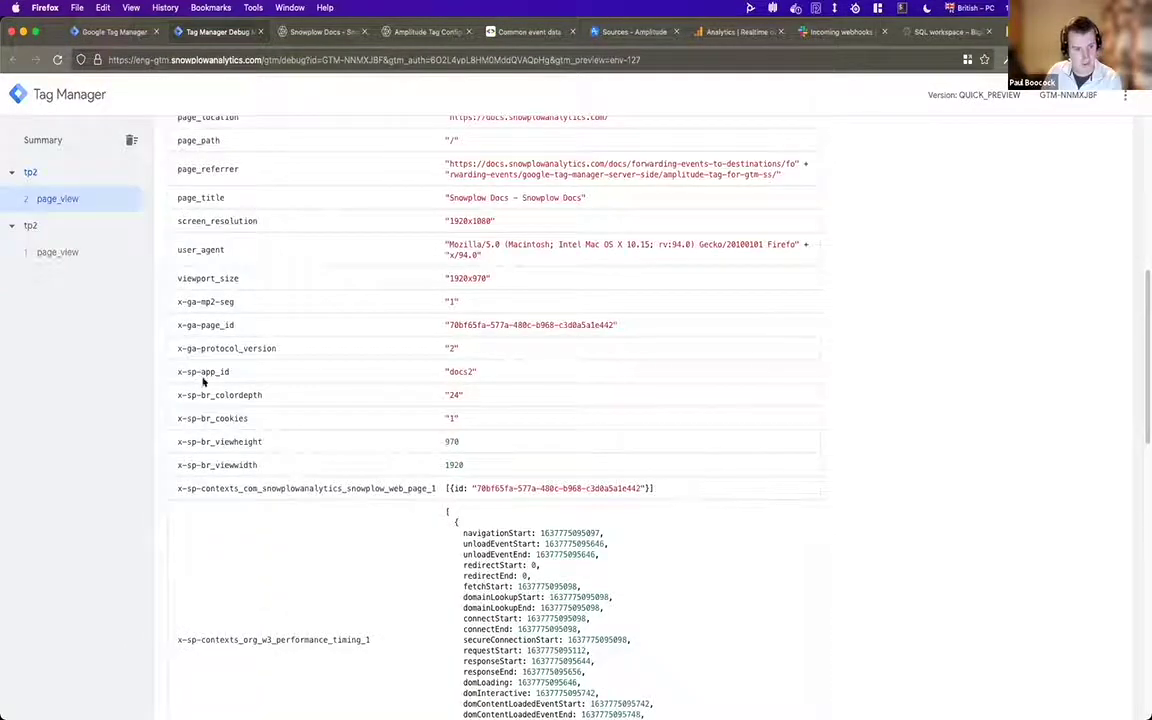
pyautogui.moveTo(203, 381); pyautogui.dragTo(181, 416)
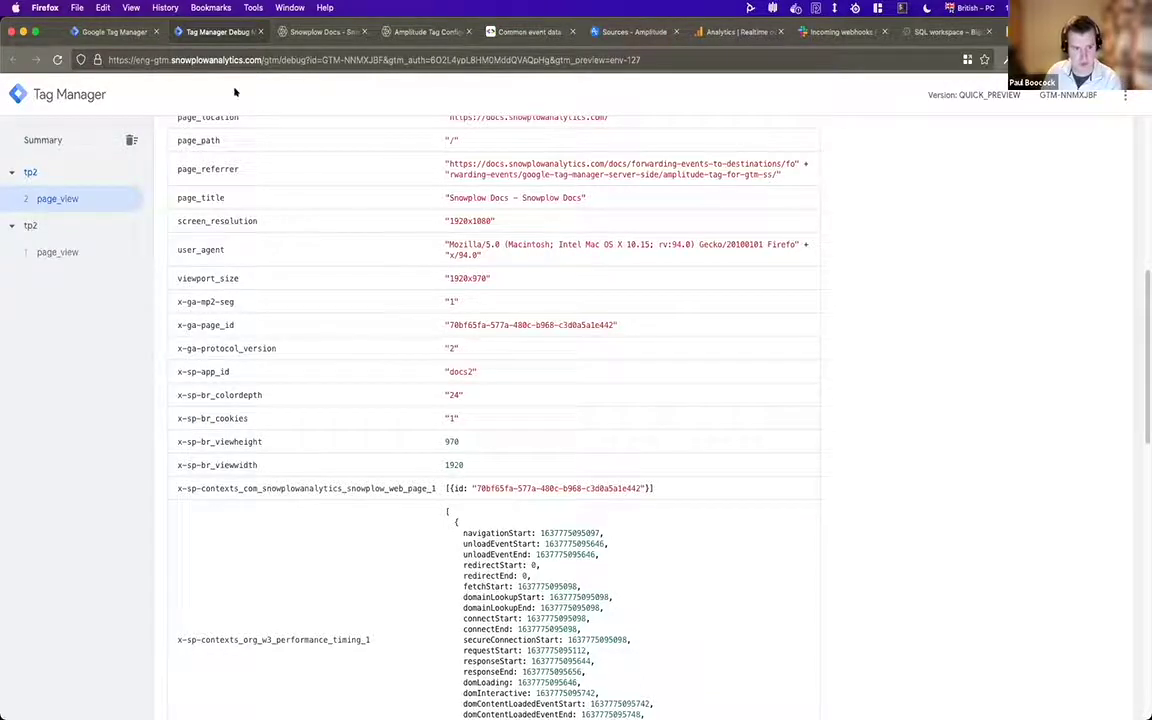
pyautogui.scroll(2, 217, 187)
pyautogui.scroll(-4, 237, 303)
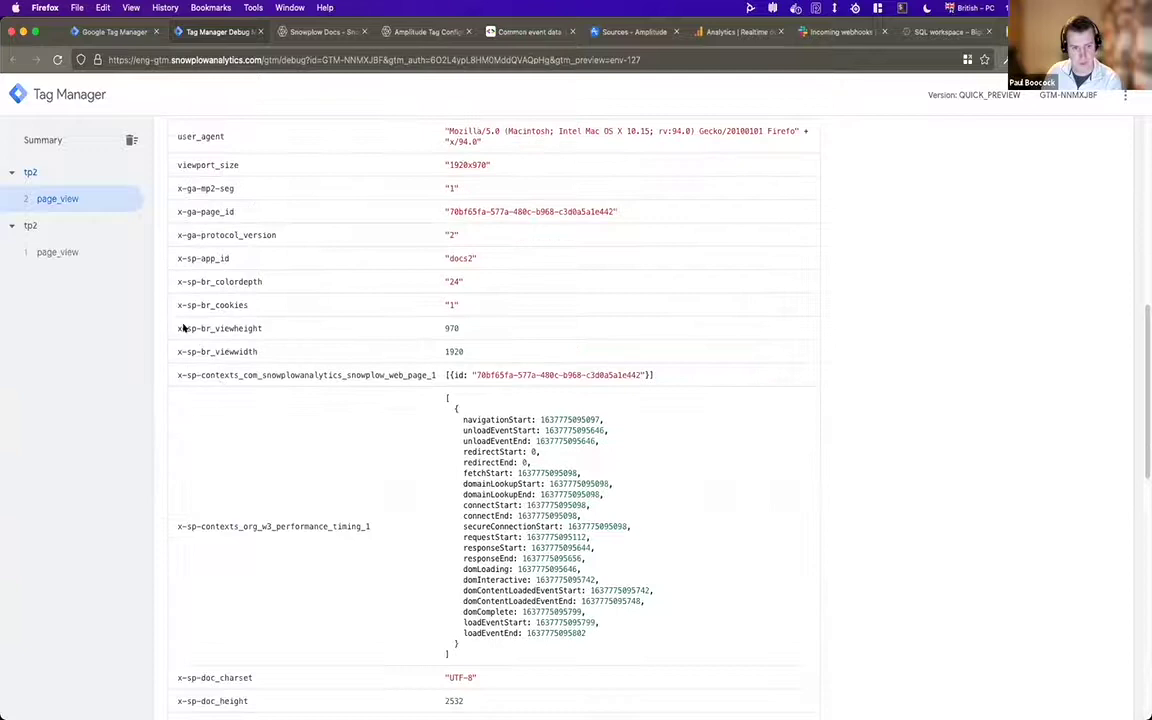
pyautogui.moveTo(176, 304); pyautogui.dragTo(274, 304)
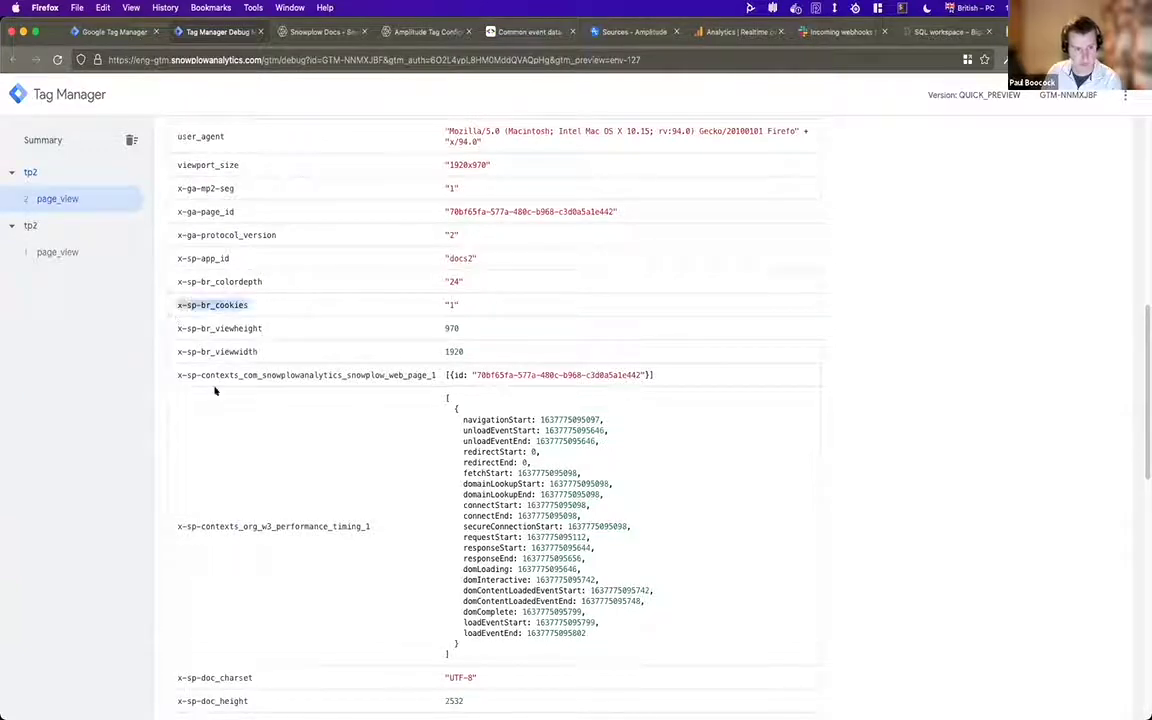
pyautogui.moveTo(179, 374); pyautogui.dragTo(416, 376)
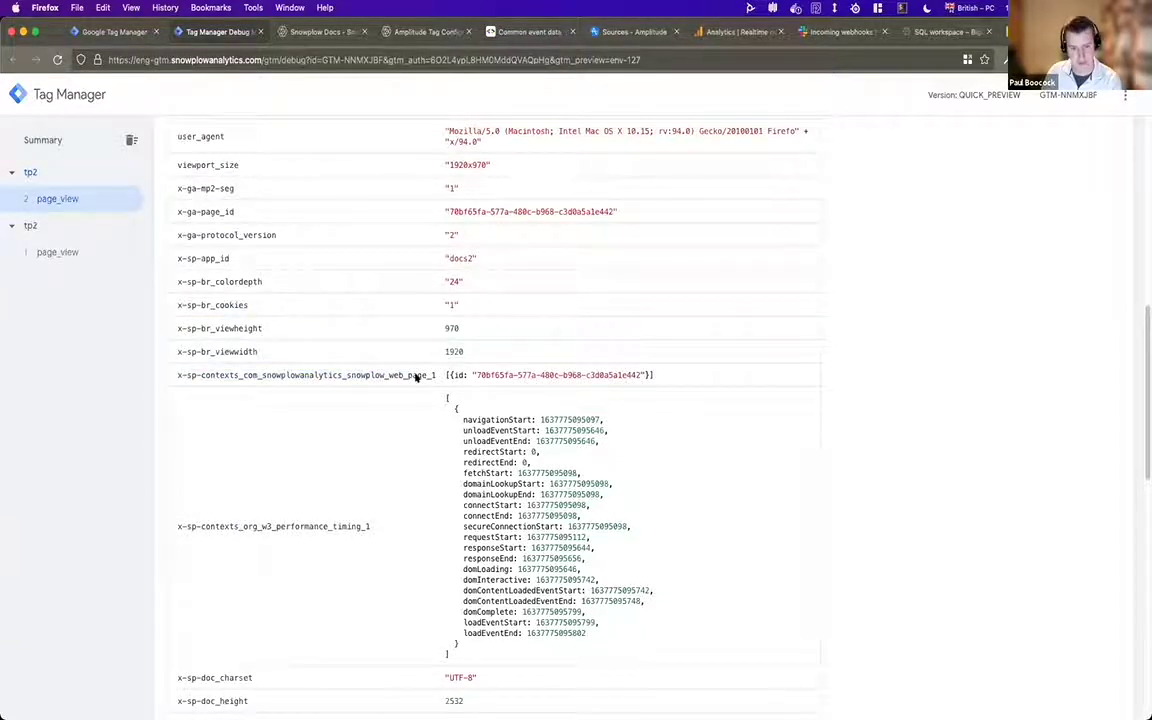
pyautogui.doubleClick(416, 376)
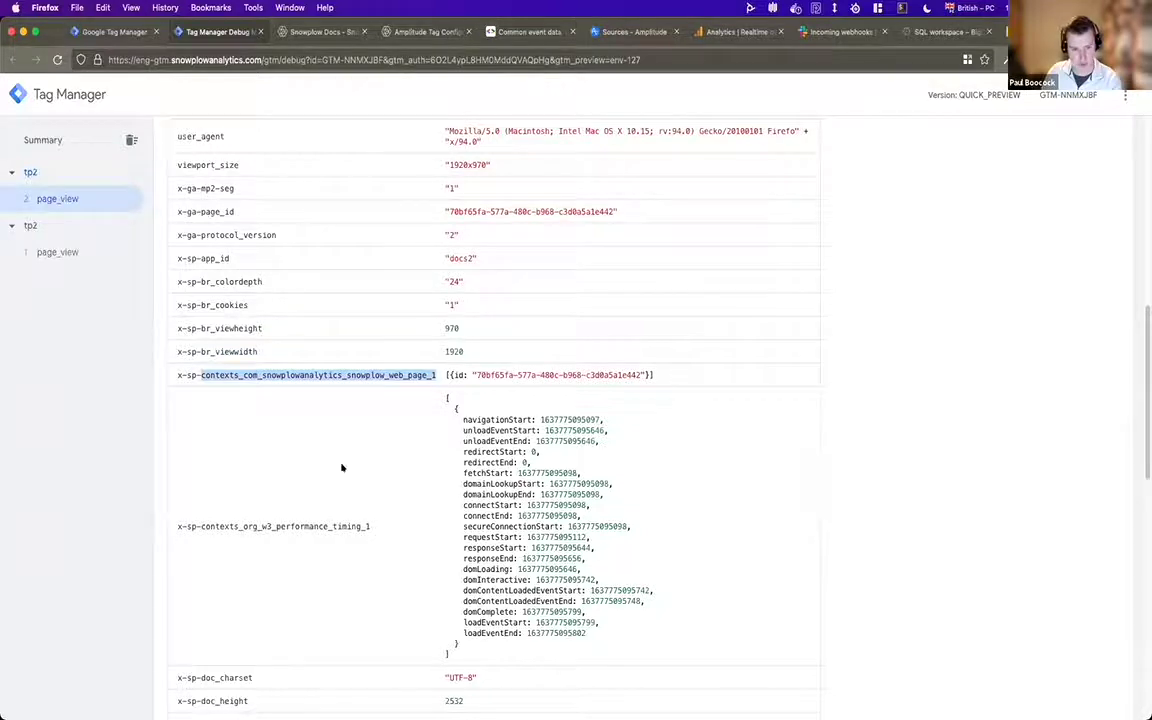
pyautogui.scroll(-4, 341, 467)
pyautogui.moveTo(267, 345); pyautogui.dragTo(387, 358)
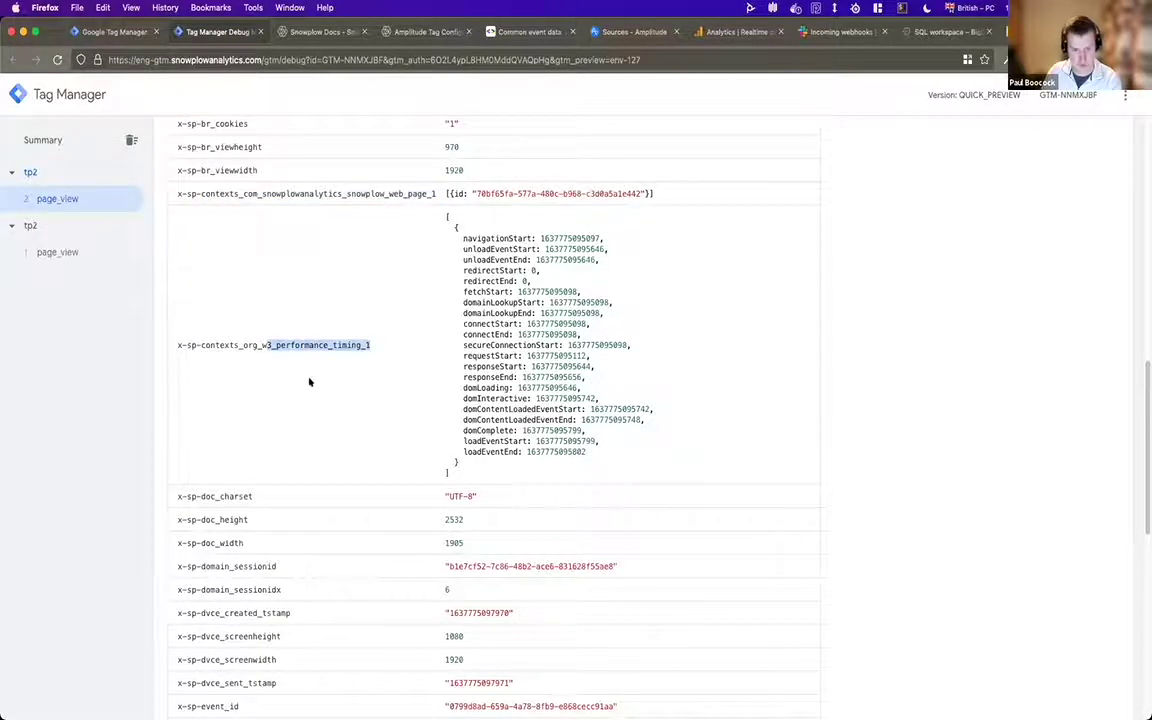
pyautogui.scroll(-2, 321, 404)
pyautogui.scroll(-4, 321, 403)
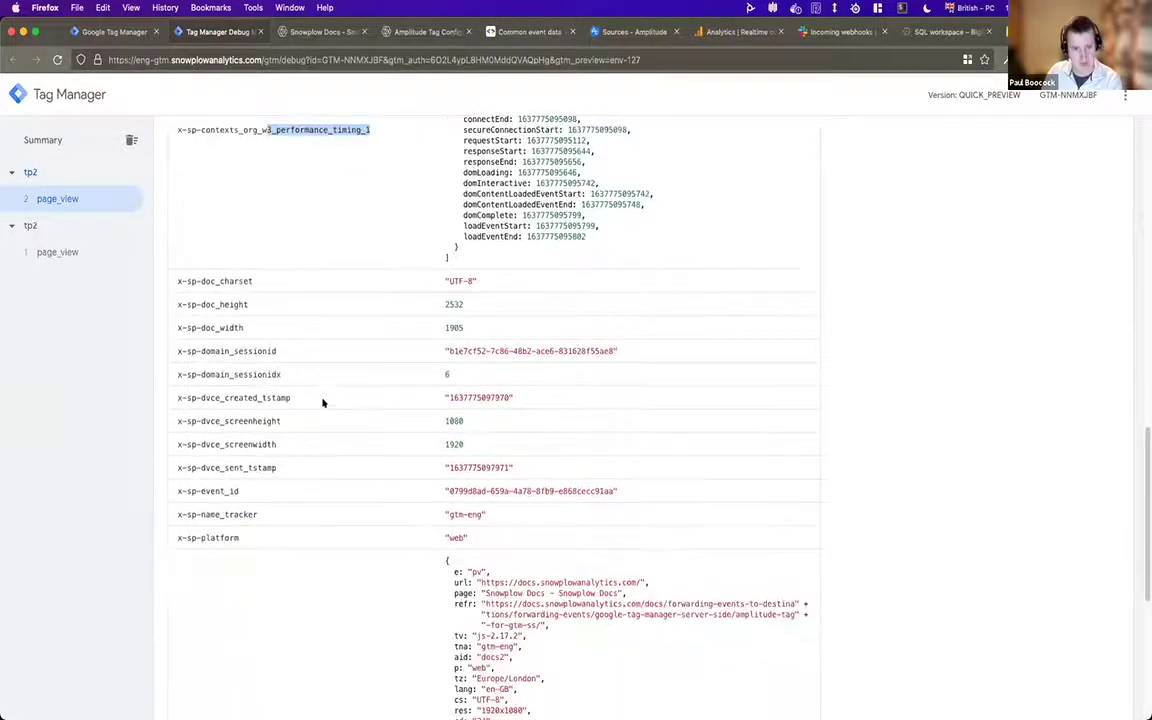
pyautogui.moveTo(205, 400); pyautogui.dragTo(493, 399)
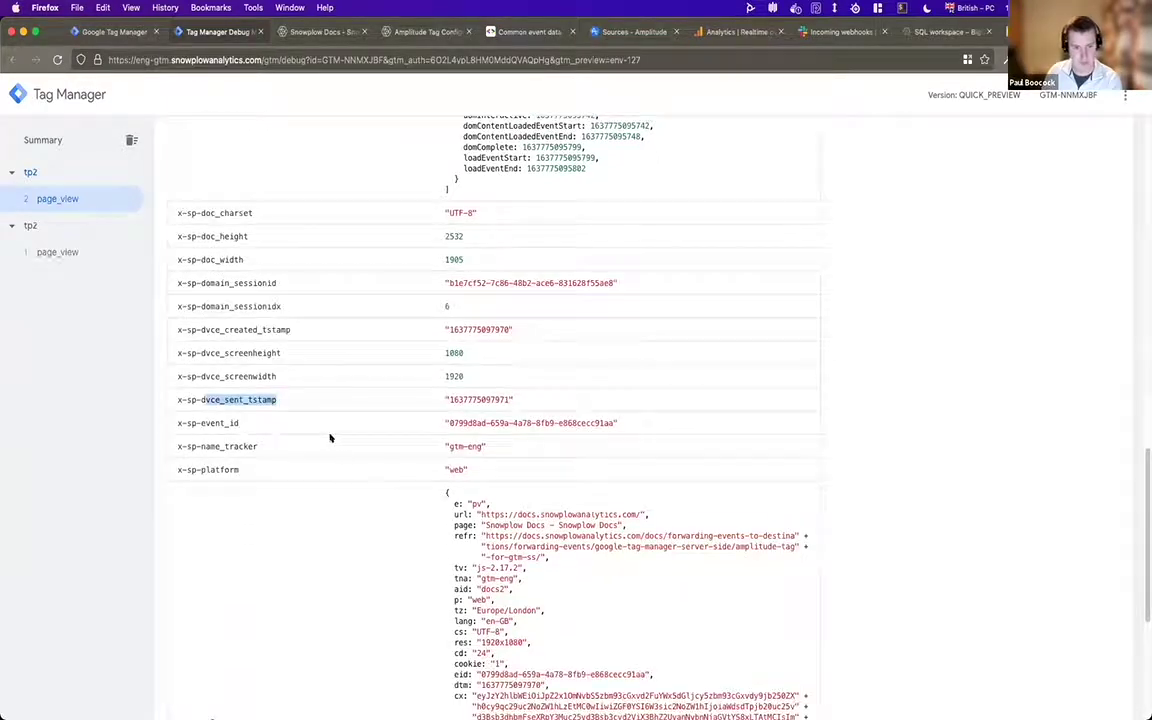
pyautogui.click(357, 294)
# Continue through the x-sp-tp2 and x-sp-v_tracker fields, then return to the container's Tags list.
pyautogui.moveTo(235, 282); pyautogui.dragTo(406, 288)
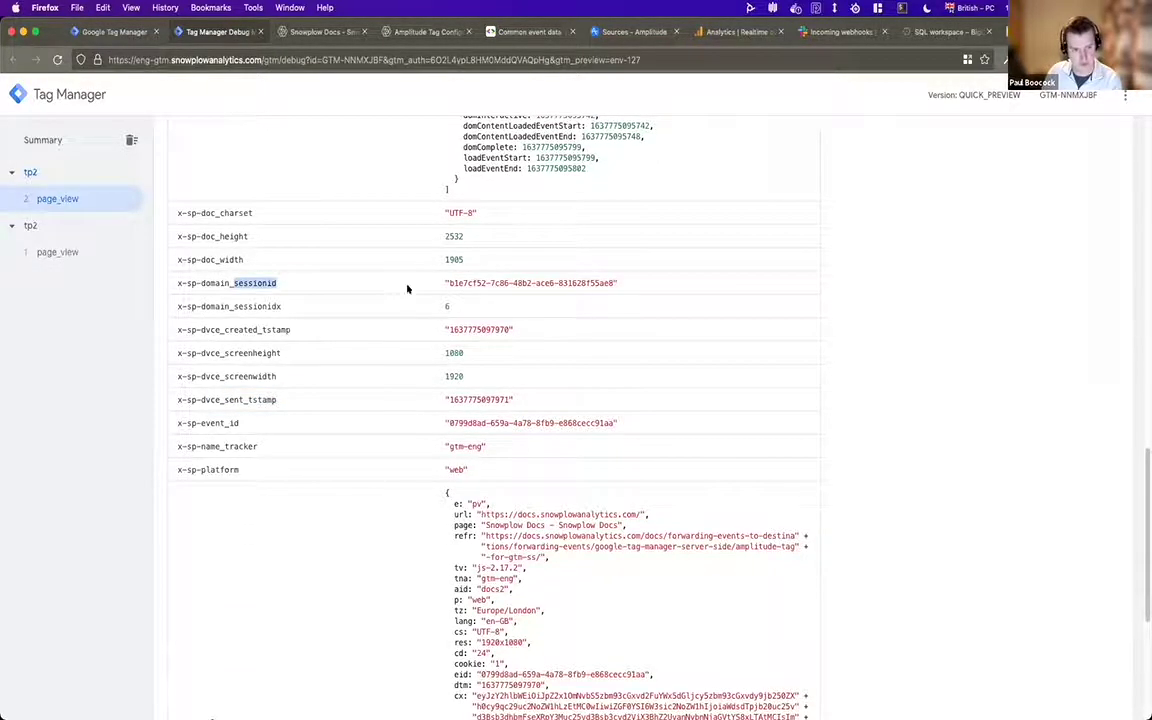
pyautogui.scroll(-6, 373, 537)
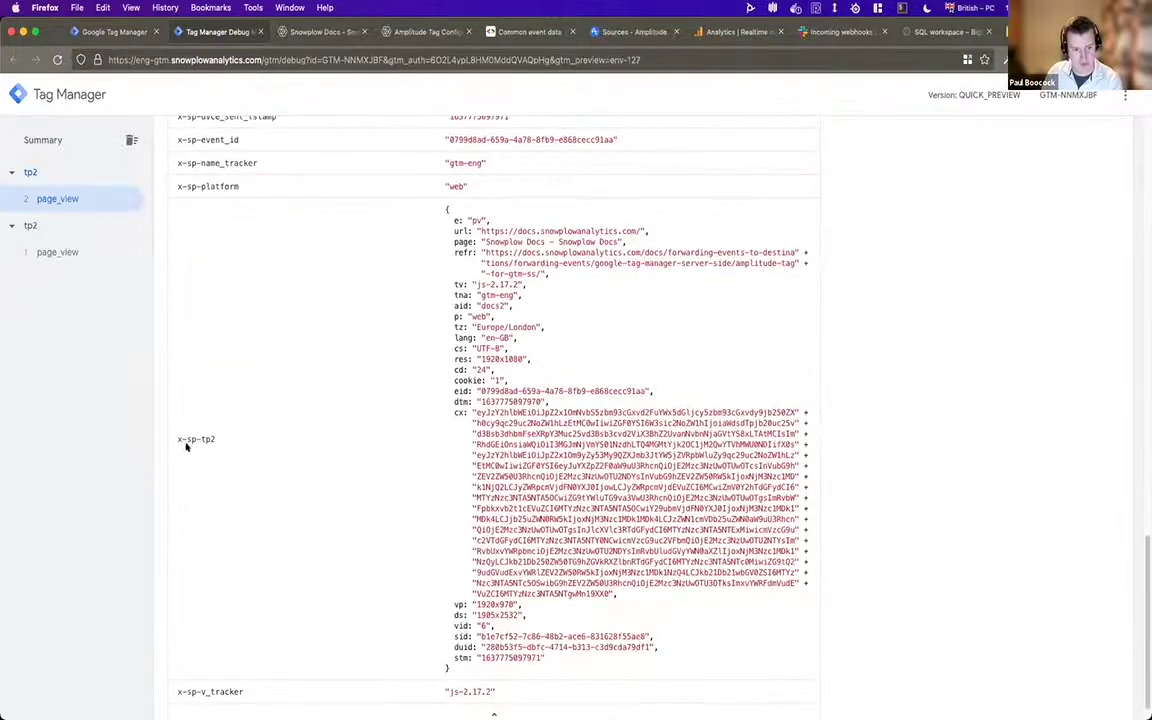
pyautogui.moveTo(186, 442); pyautogui.dragTo(253, 443)
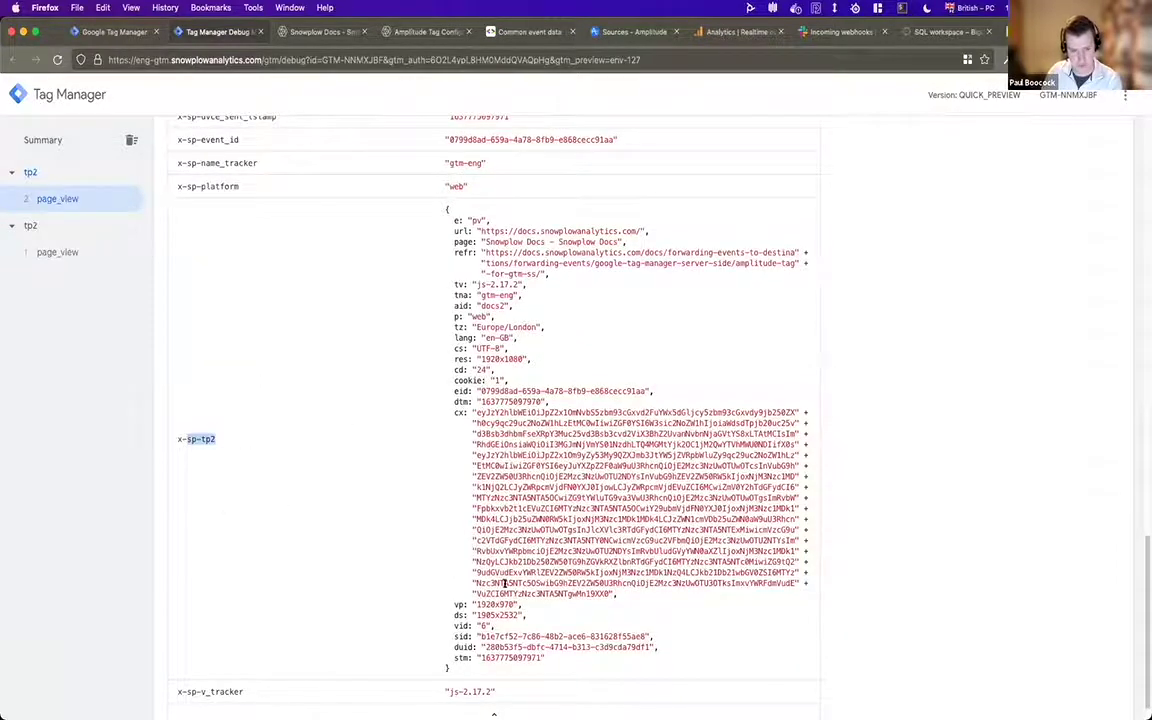
pyautogui.scroll(-1, 321, 584)
pyautogui.tripleClick(240, 691)
pyautogui.scroll(1, 322, 573)
pyautogui.click(322, 573)
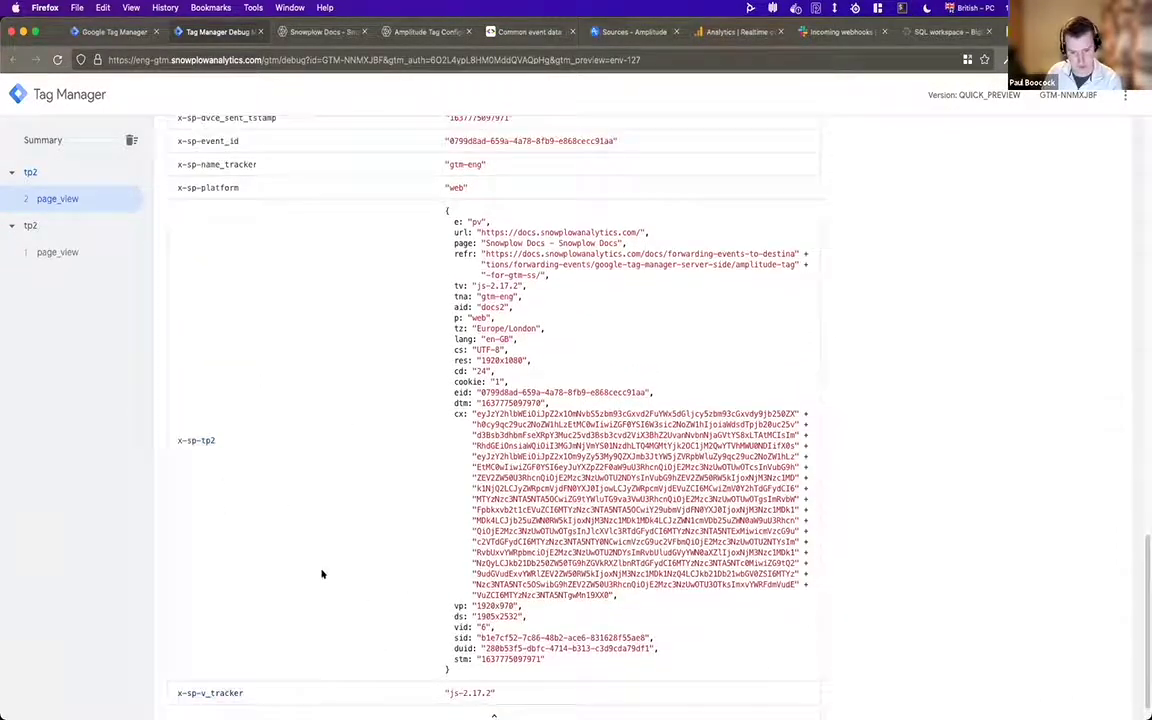
pyautogui.scroll(7, 321, 573)
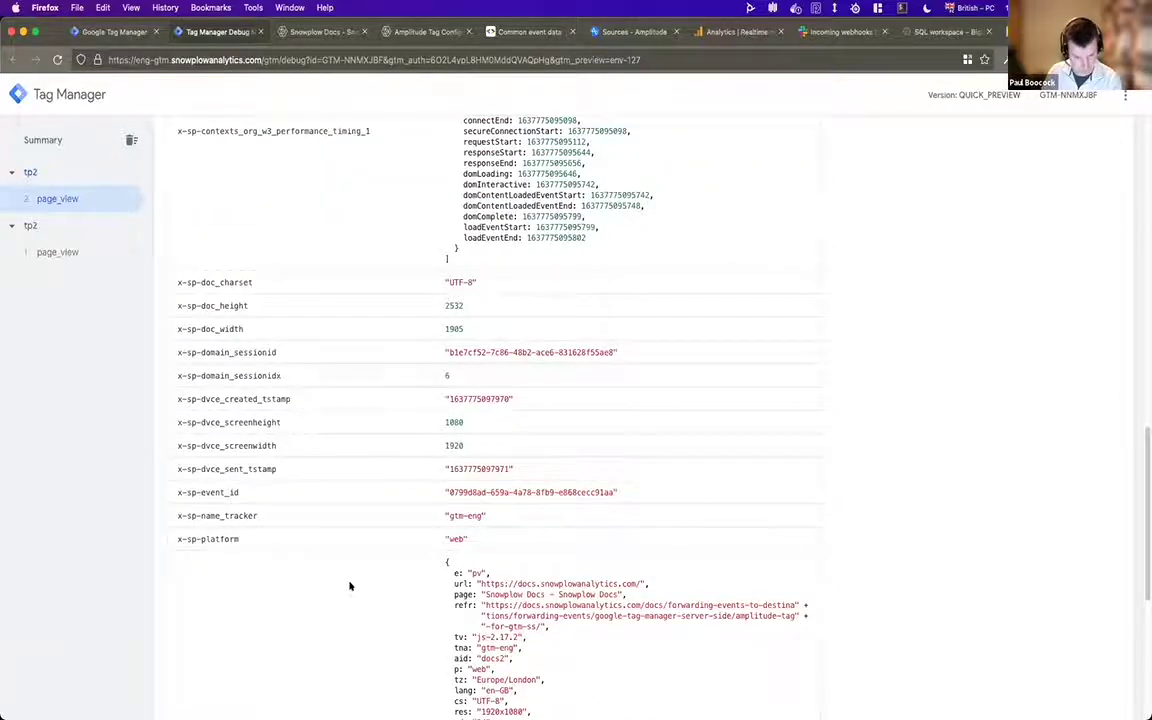
pyautogui.moveTo(201, 539); pyautogui.dragTo(496, 540)
pyautogui.scroll(2, 360, 578)
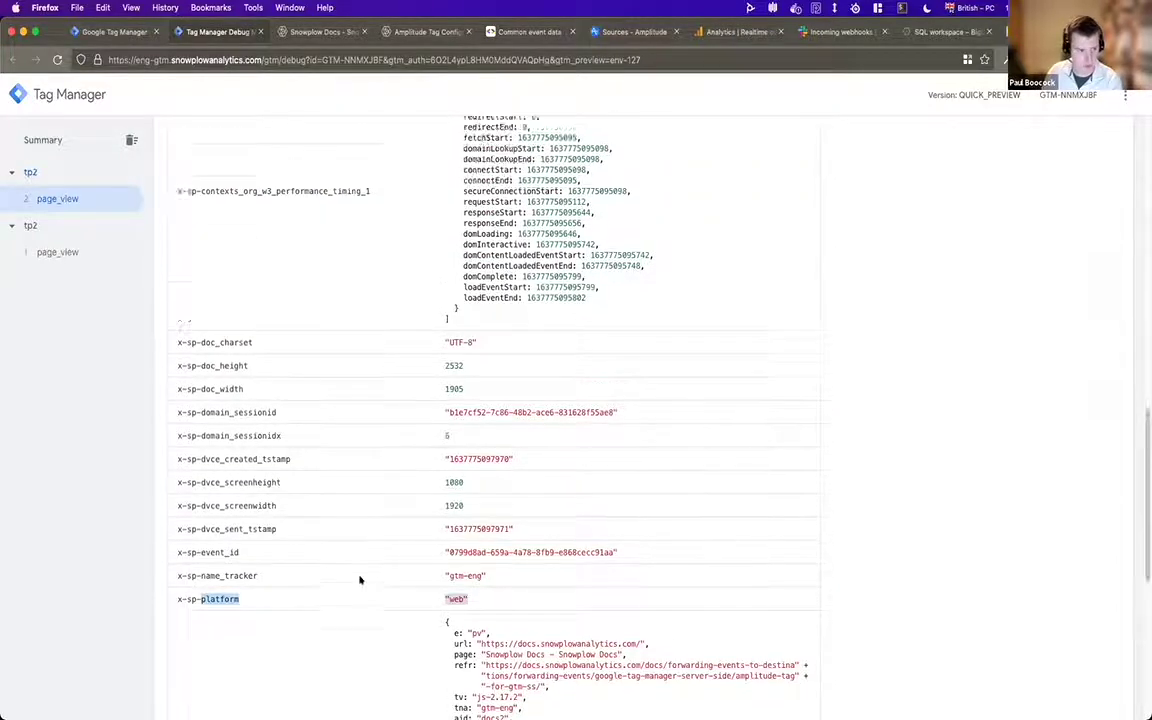
pyautogui.scroll(15, 360, 579)
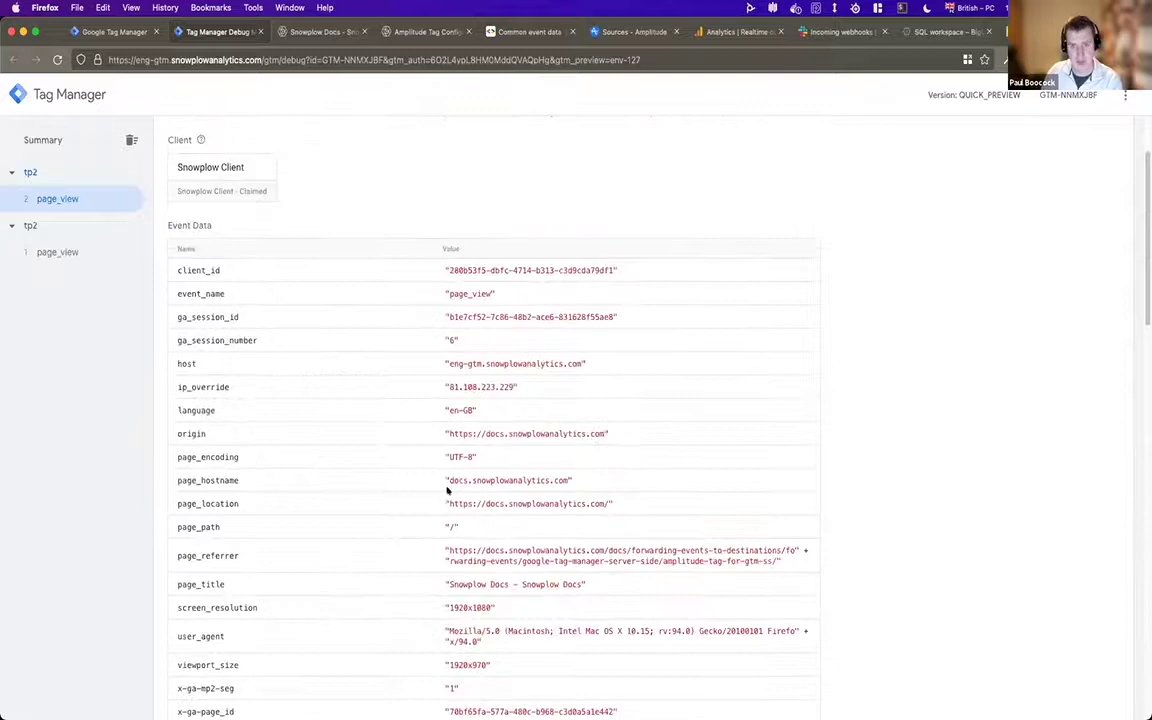
pyautogui.scroll(2, 447, 490)
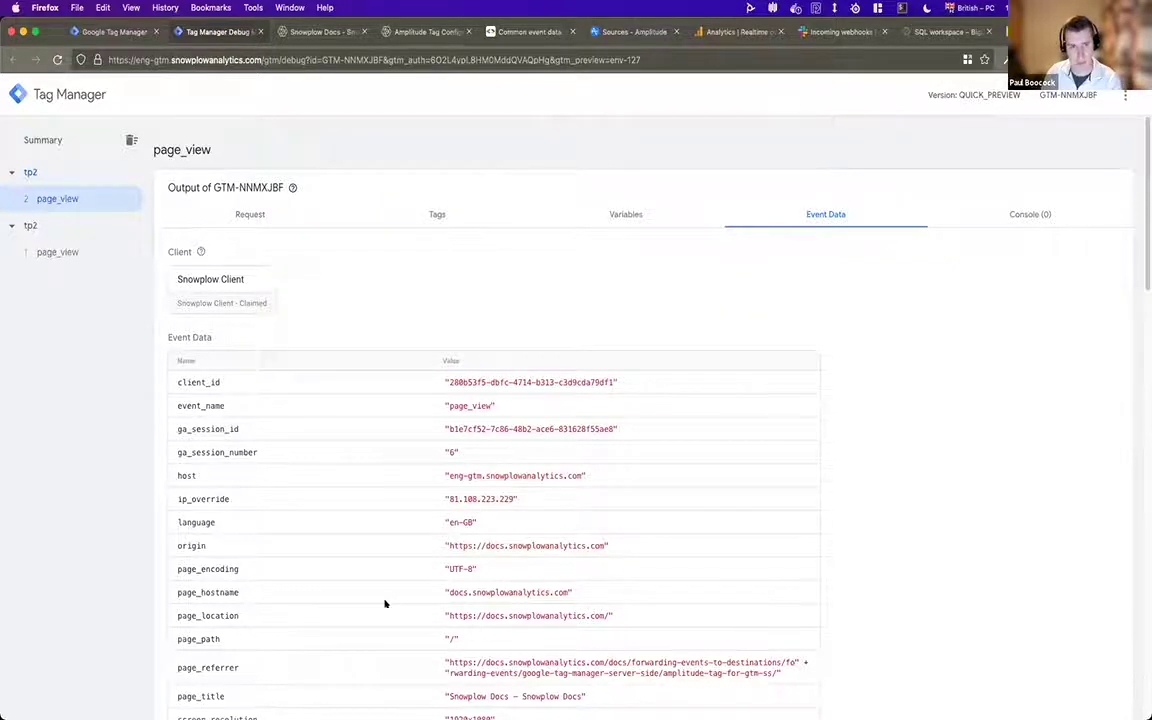
pyautogui.scroll(-10, 385, 603)
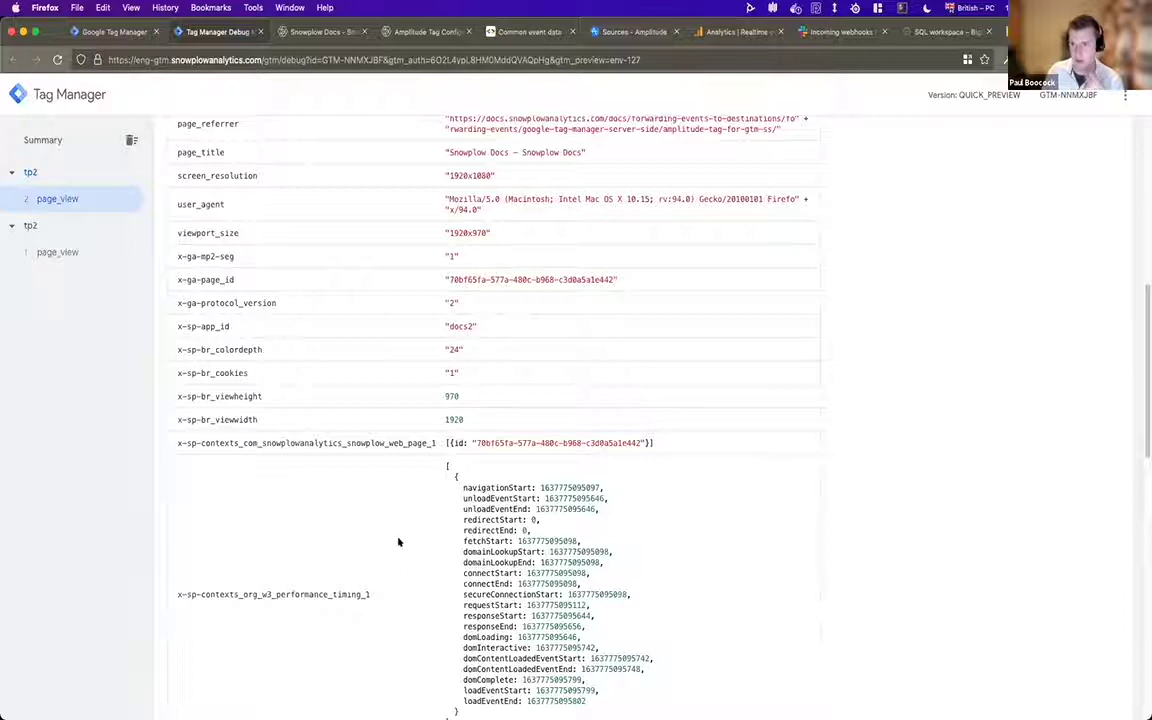
pyautogui.scroll(-3, 405, 533)
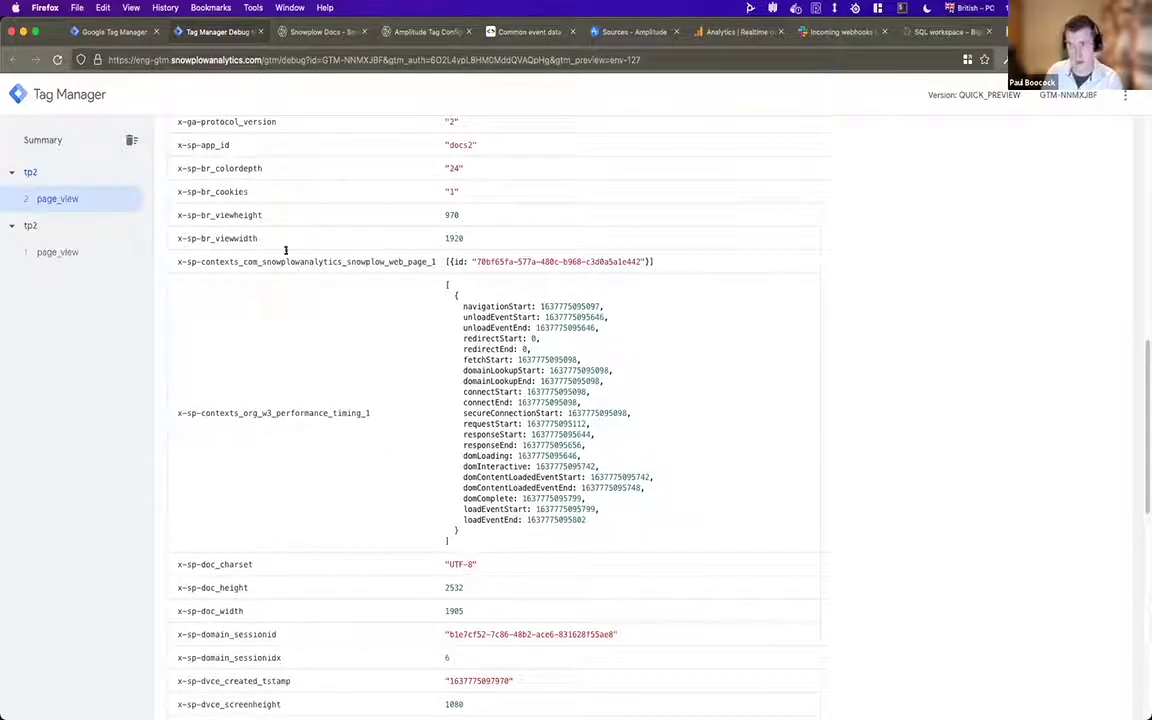
pyautogui.click(131, 36)
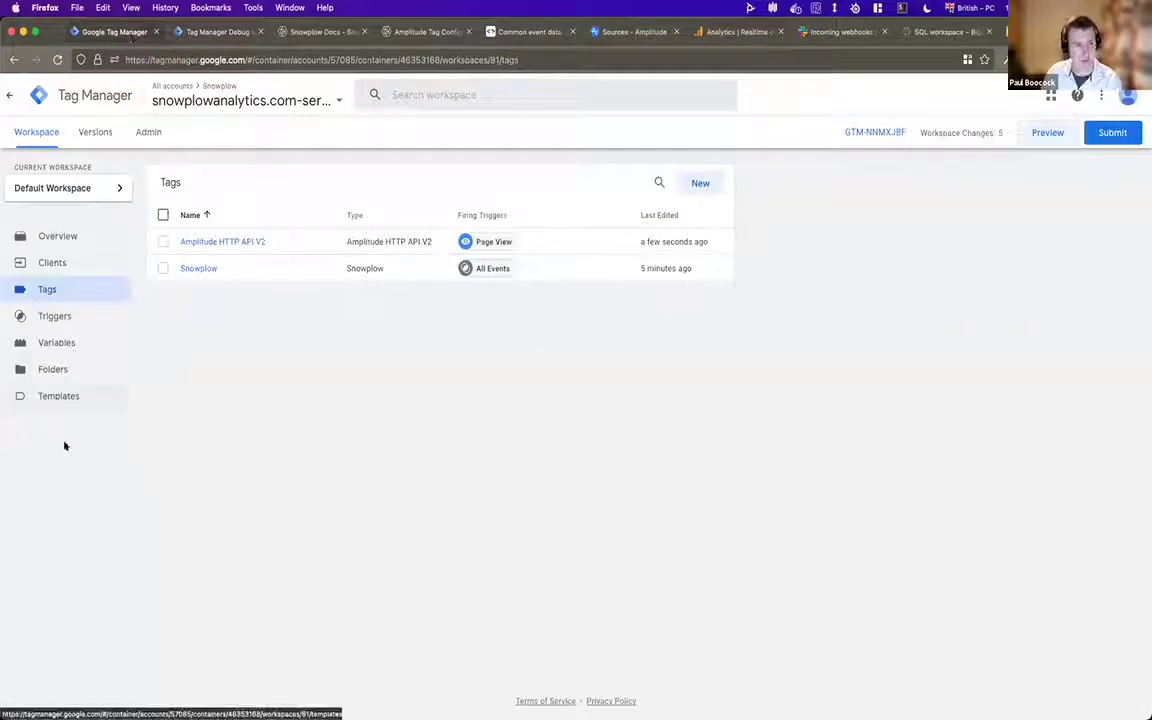
# Create a new Google Analytics: GA4 tag, then go to Google Analytics admin settings.
pyautogui.click(698, 185)
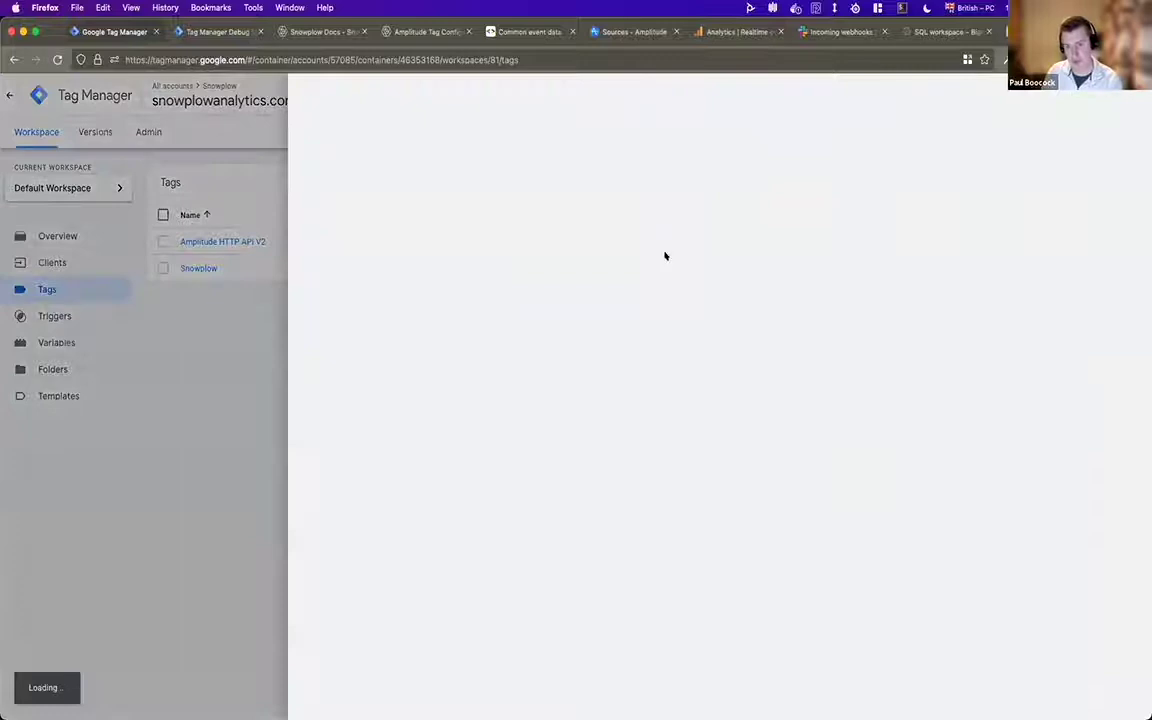
pyautogui.click(630, 216)
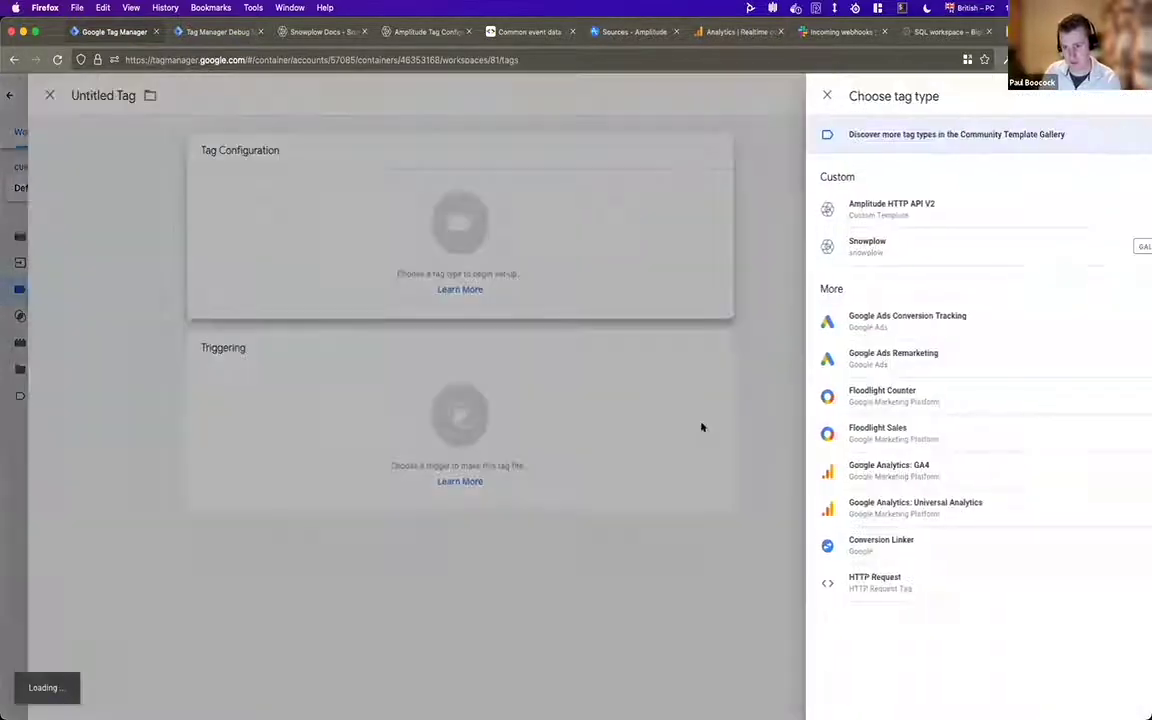
pyautogui.click(879, 476)
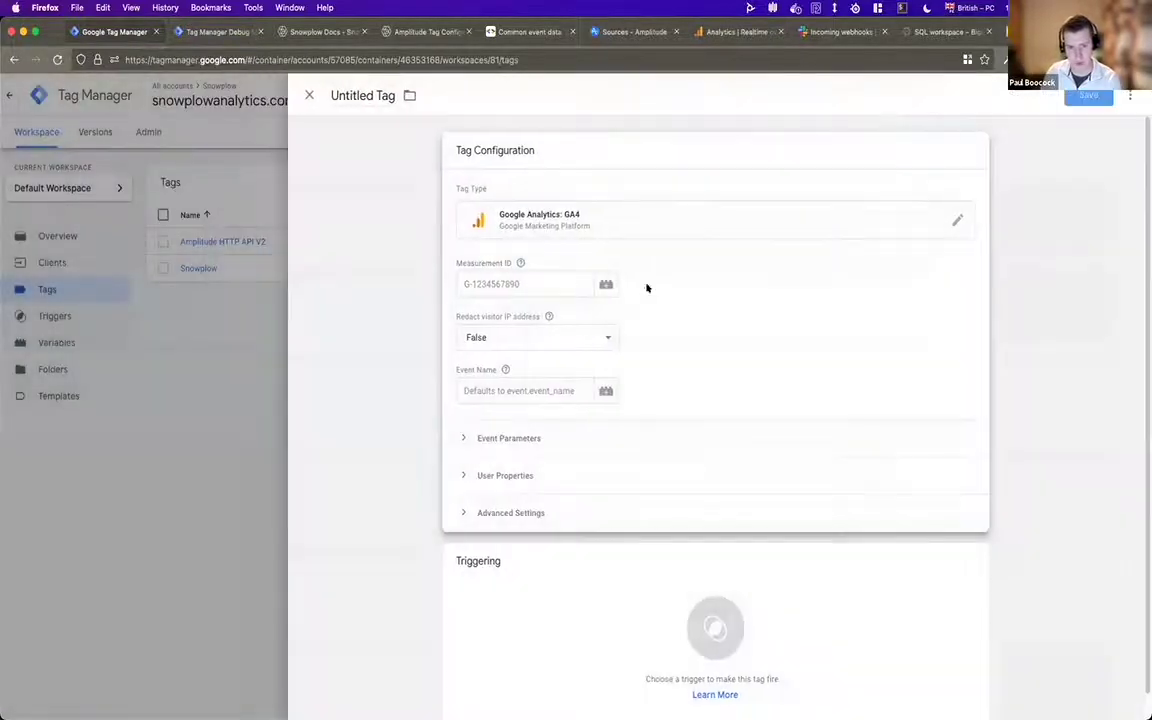
pyautogui.click(738, 31)
pyautogui.click(14, 694)
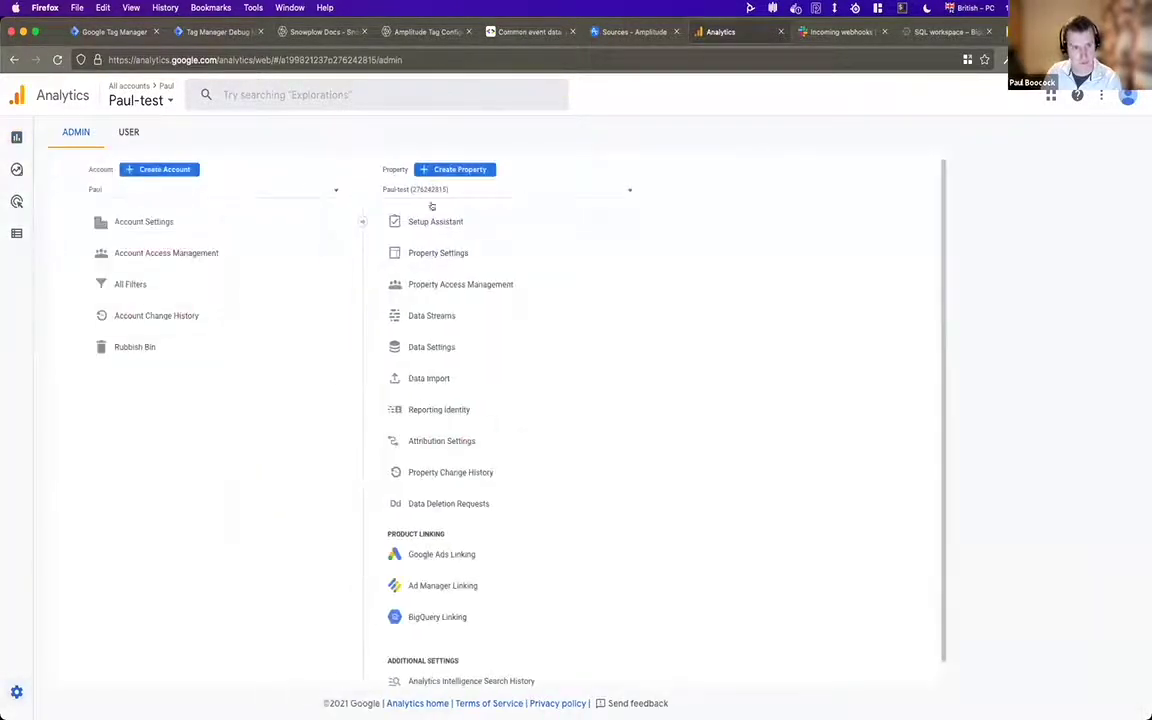
# Go through Setup Assistant and Data Streams to open the Snowplow web stream's details.
pyautogui.click(436, 222)
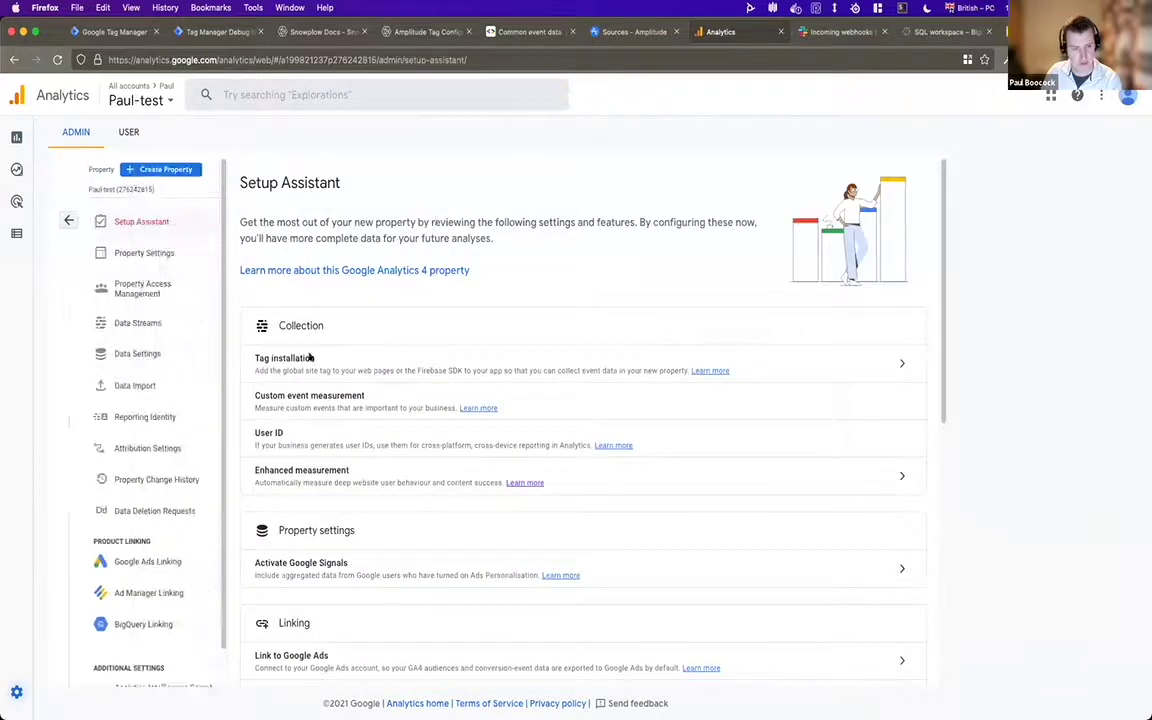
pyautogui.click(897, 363)
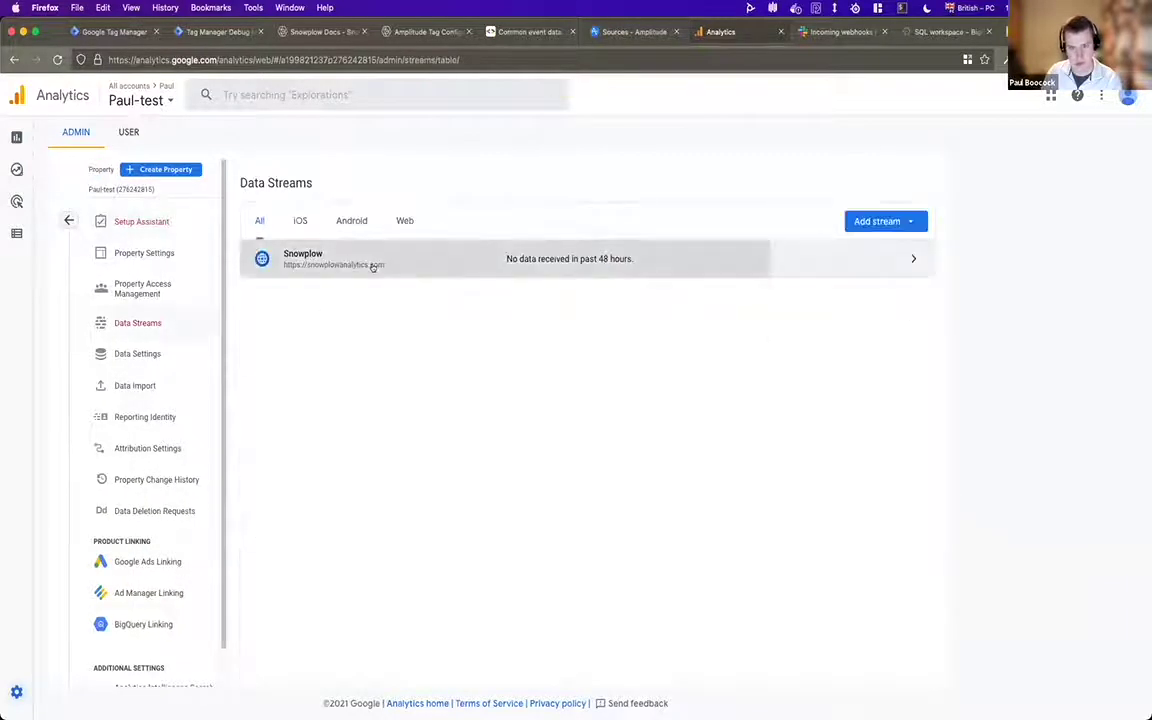
pyautogui.click(812, 268)
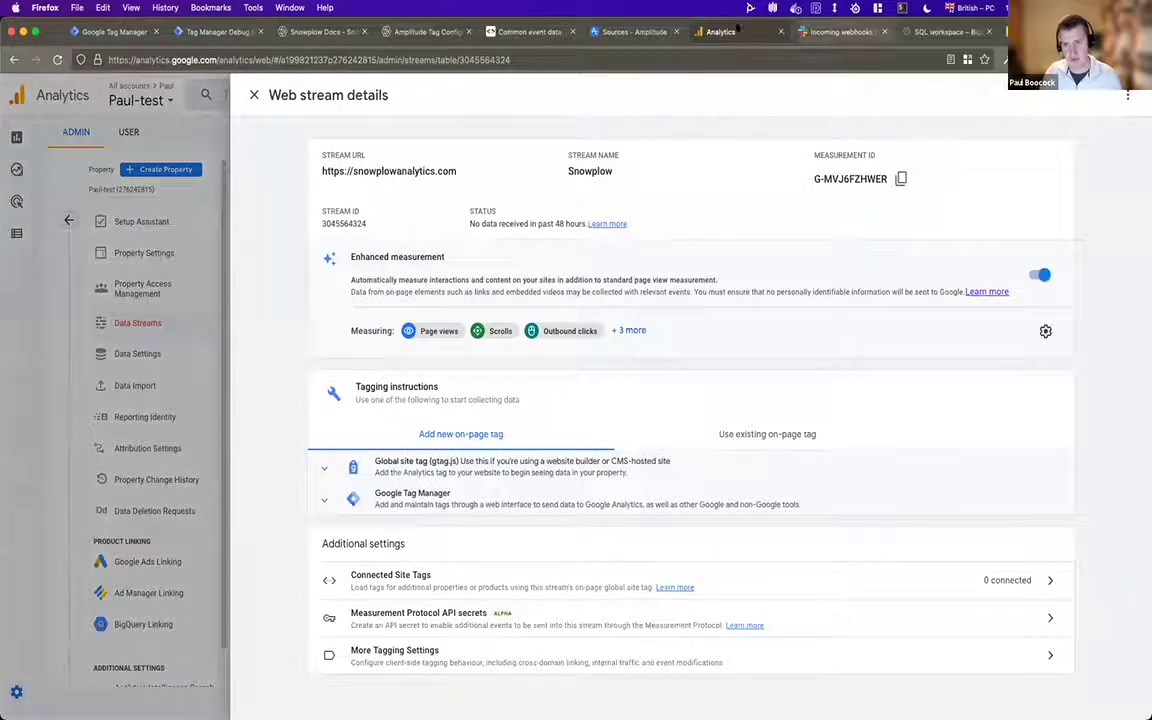
# Paste the Snowplow stream's measurement ID into the GA4 tag and save it.
pyautogui.click(130, 32)
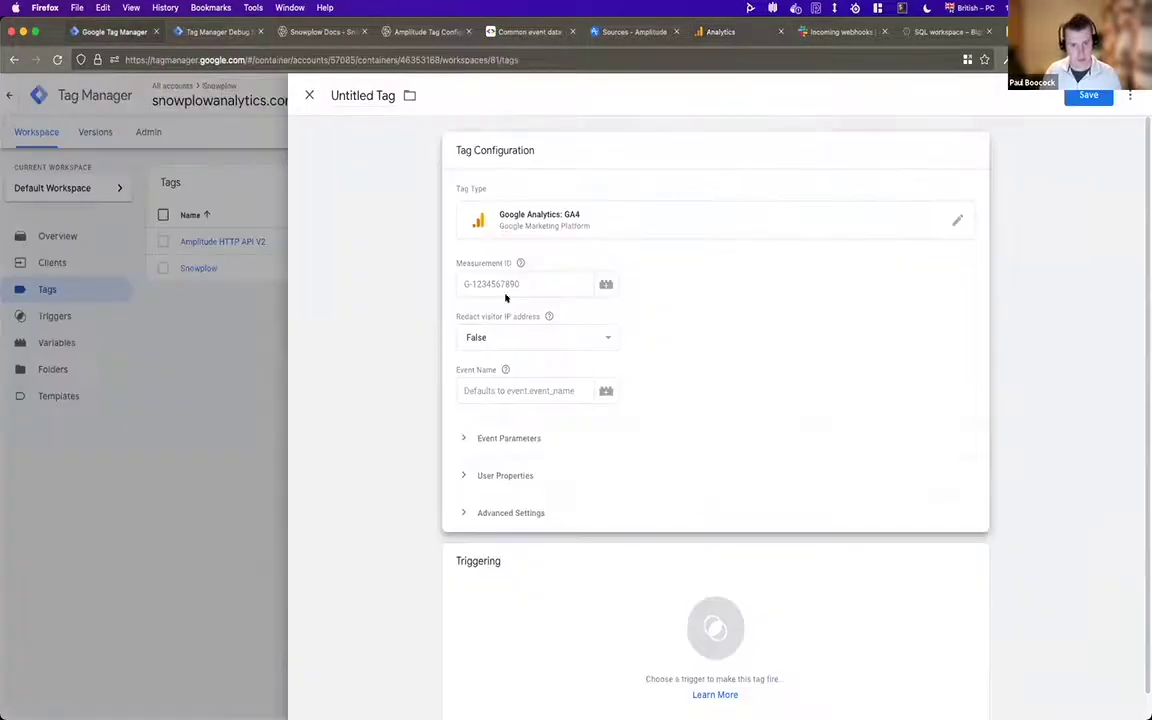
pyautogui.click(512, 284)
pyautogui.write('G-MVJ6FZHWER')
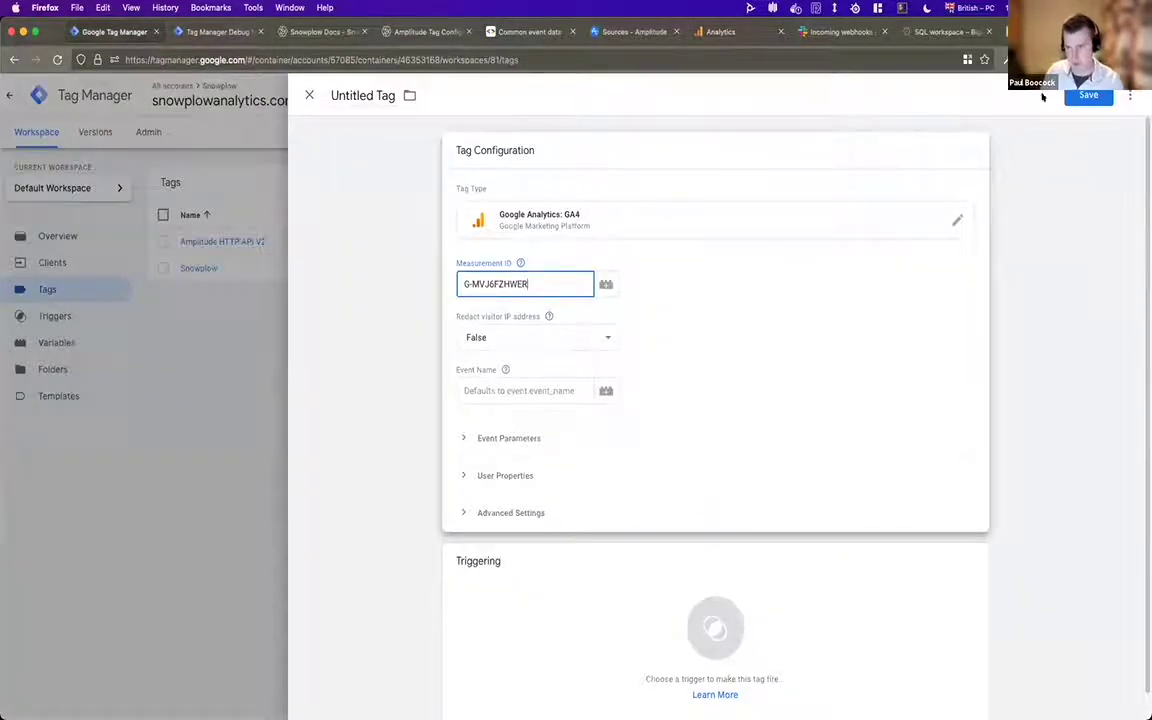
pyautogui.click(1088, 95)
# Make the tag fire on All Events, save it as Google Analytics GA4, and launch Preview.
pyautogui.click(706, 238)
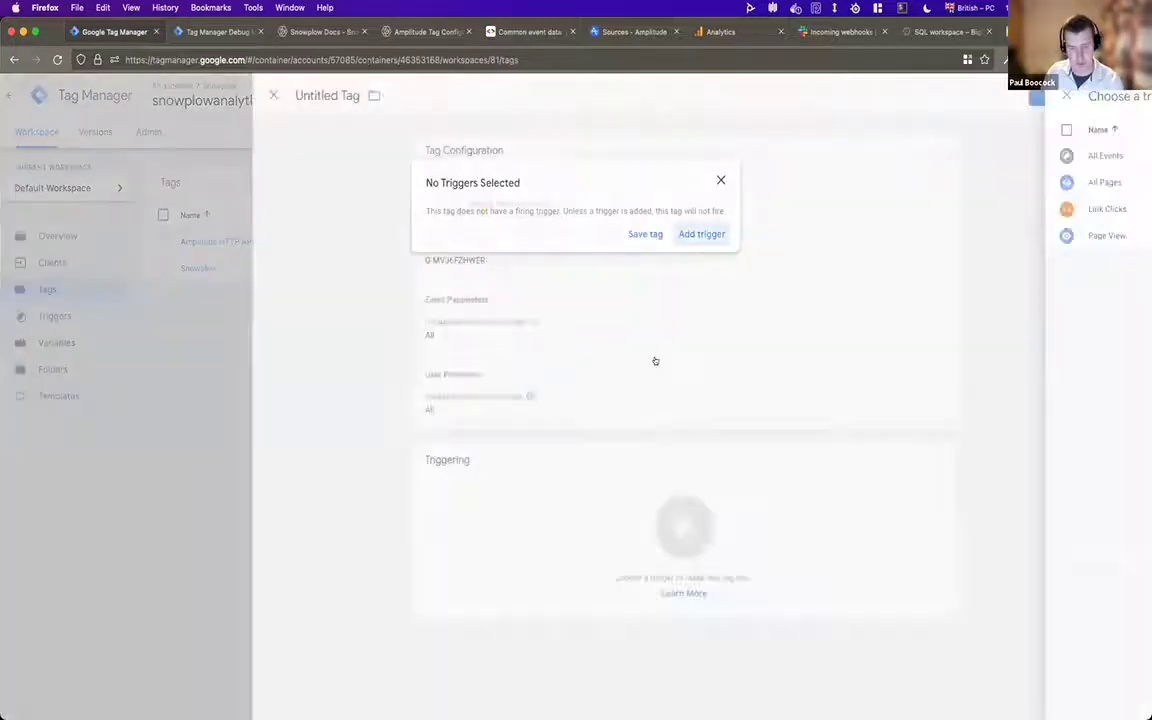
pyautogui.click(429, 160)
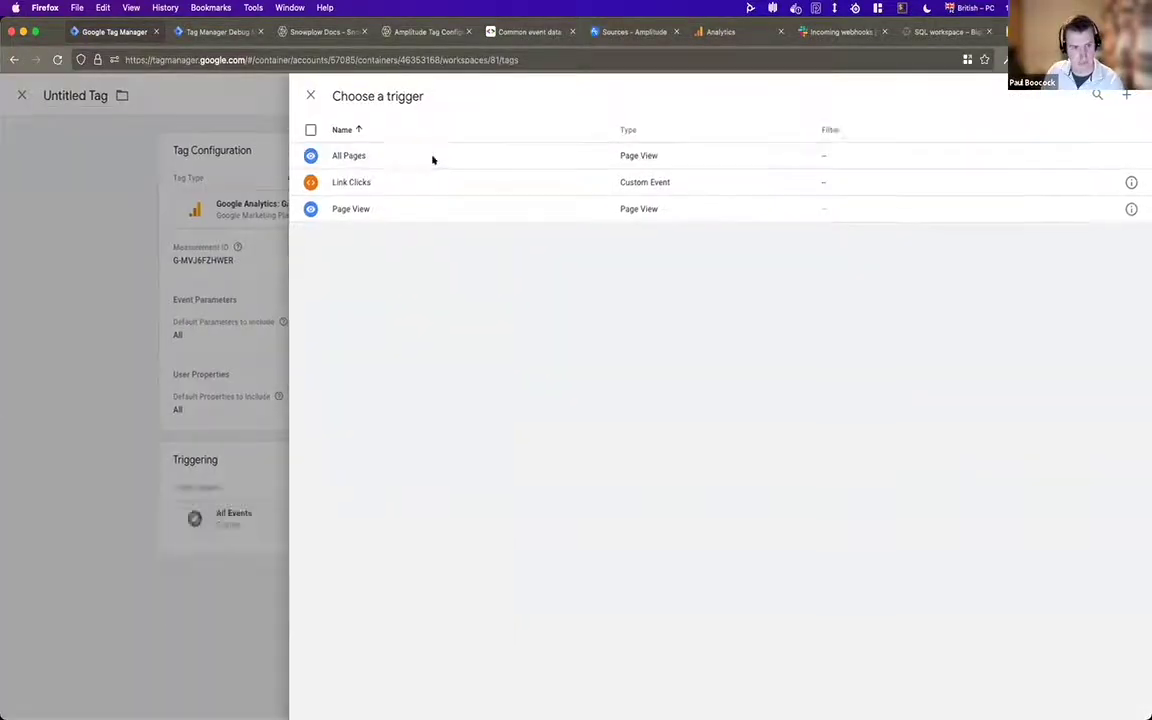
pyautogui.click(1090, 96)
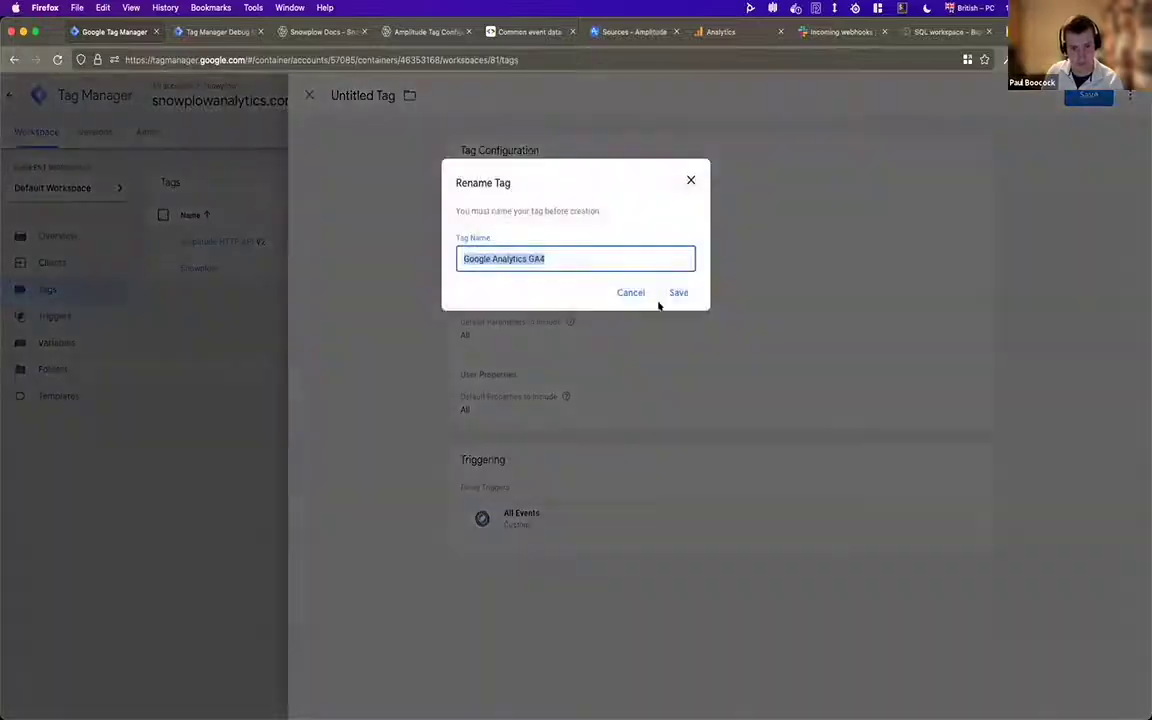
pyautogui.click(677, 292)
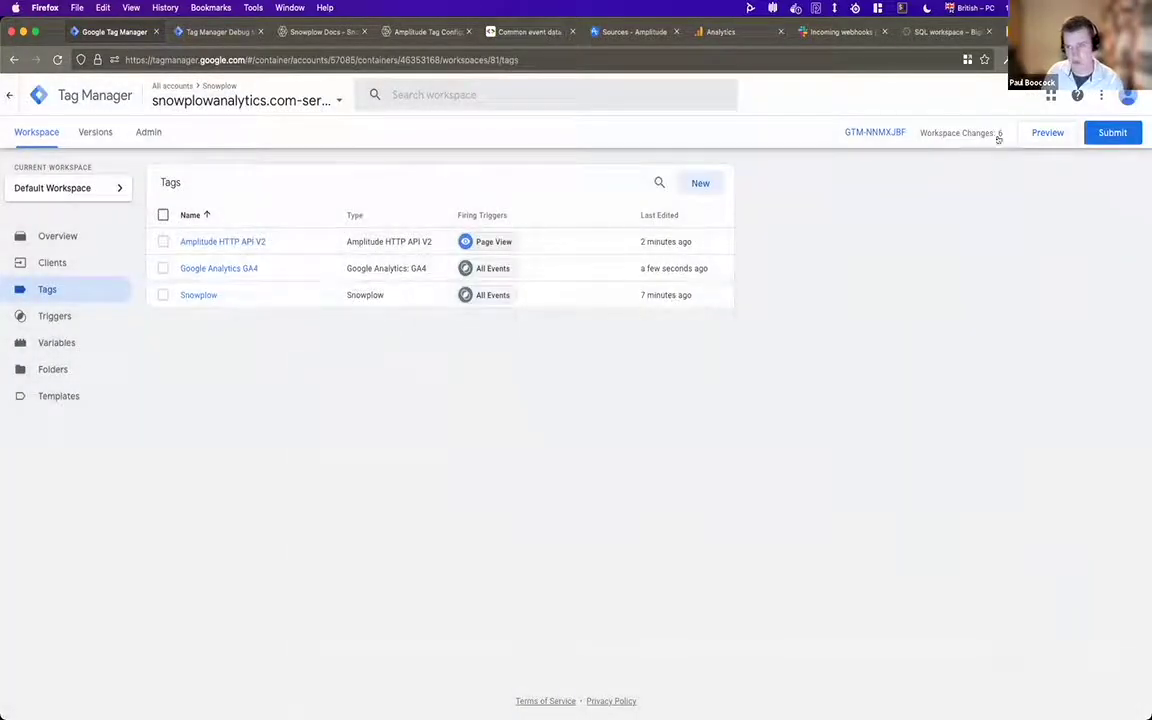
pyautogui.click(1030, 134)
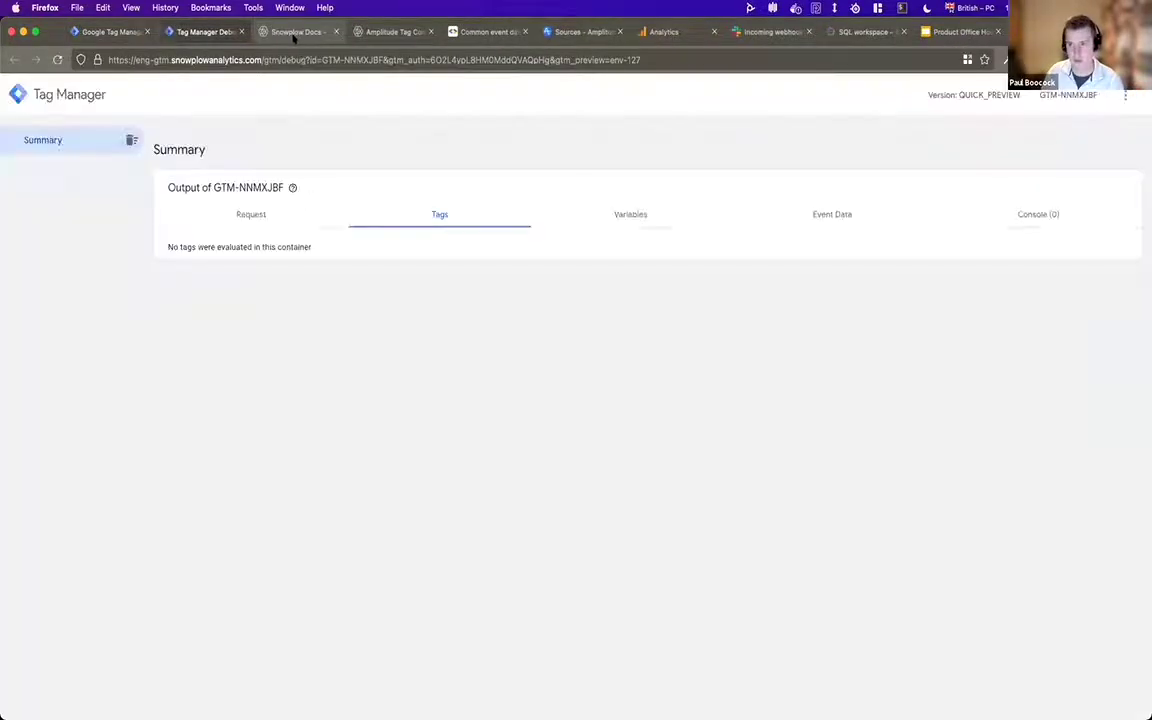
# Reload the Snowplow Docs page, confirm Snowplow, Amplitude and GA4 each fired once, then close the debugger.
pyautogui.click(293, 33)
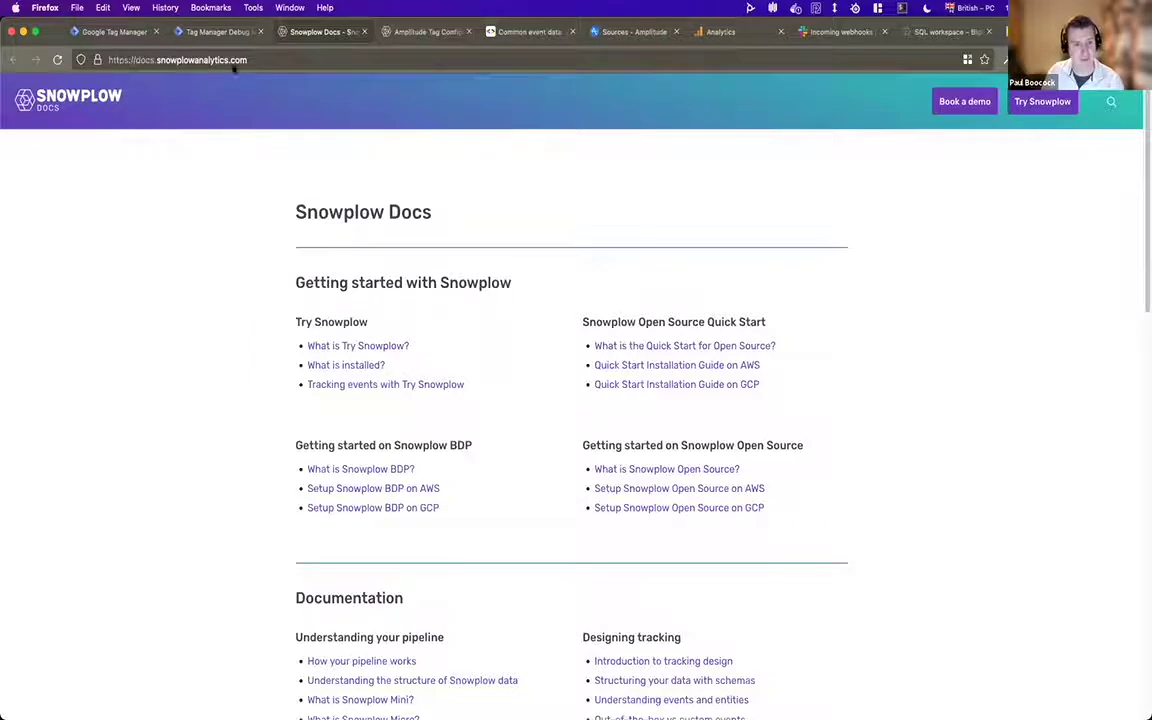
pyautogui.click(207, 31)
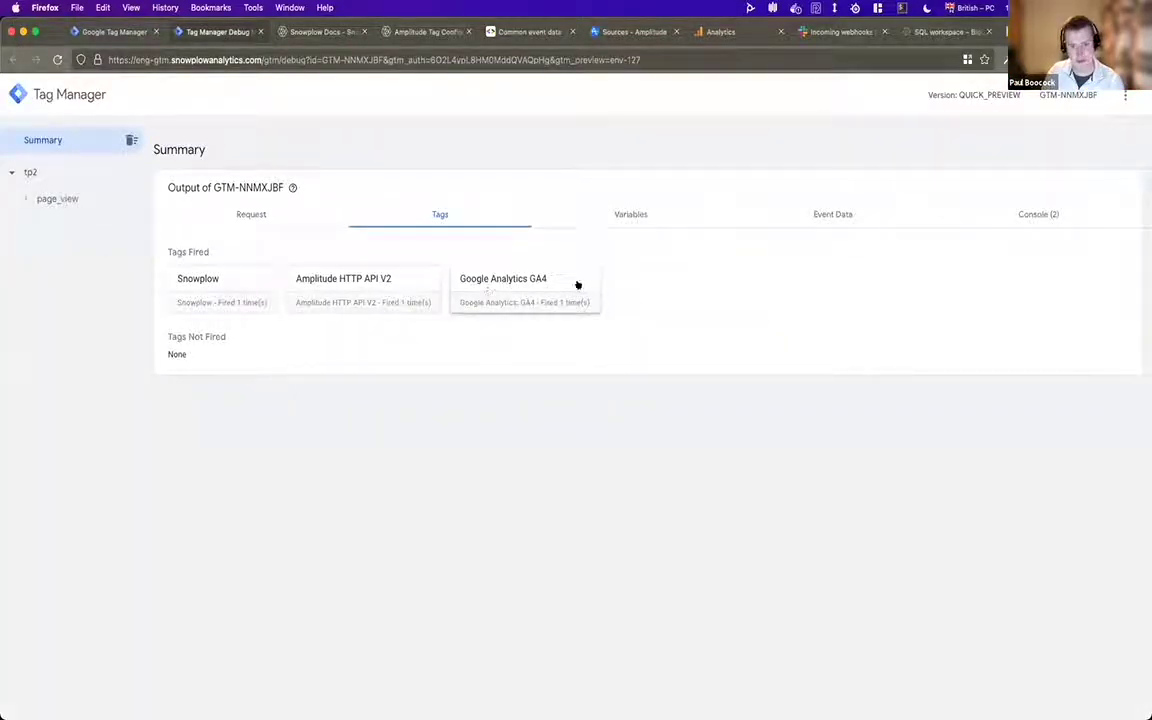
pyautogui.middleClick(207, 31)
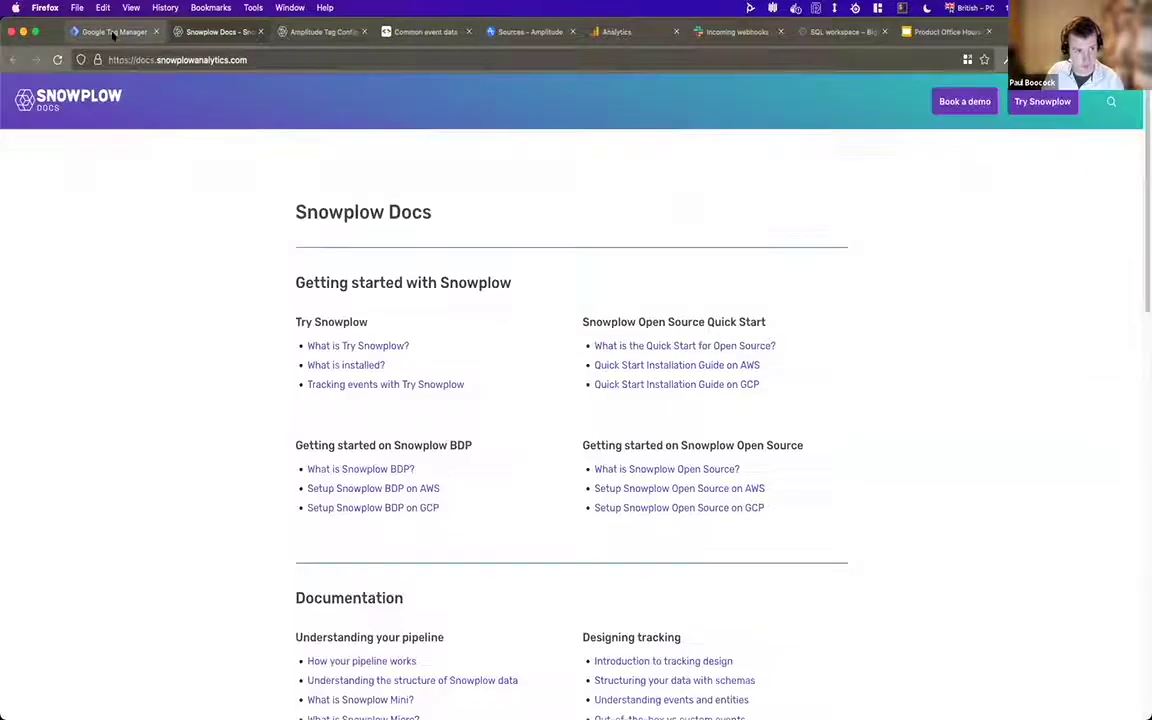
pyautogui.click(140, 31)
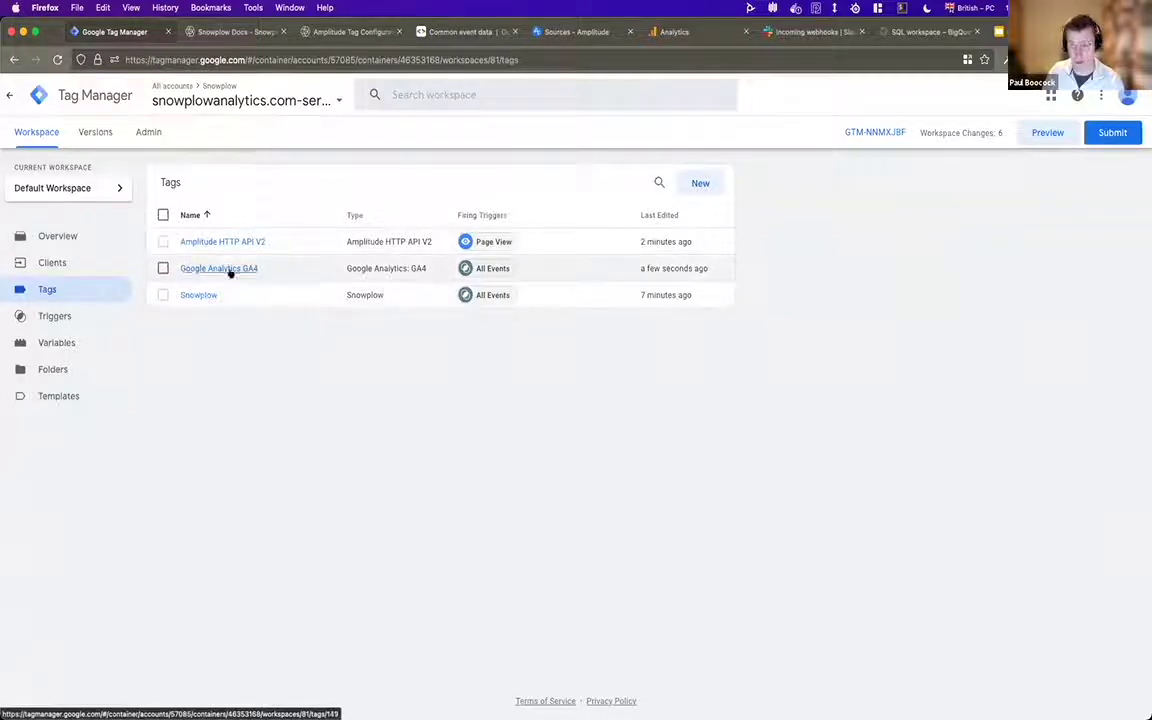
# Publish version 71 named 'Added various destinations' and return to the workspace overview.
pyautogui.click(1110, 133)
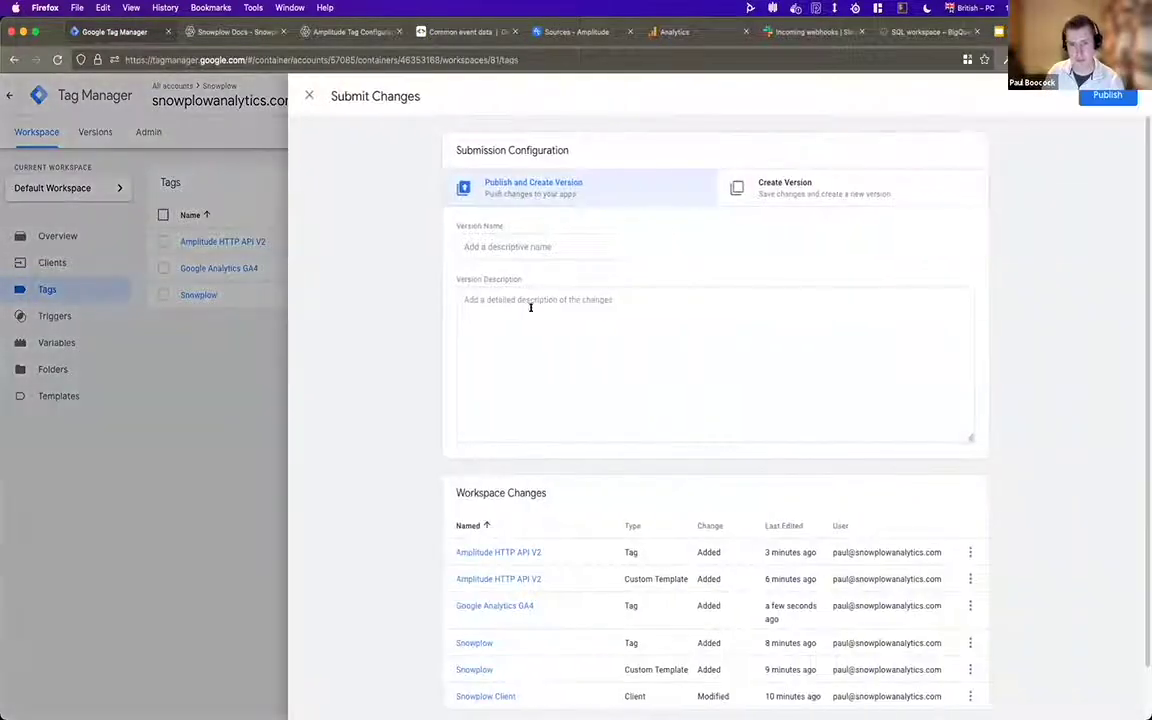
pyautogui.click(541, 246)
pyautogui.write('Am')
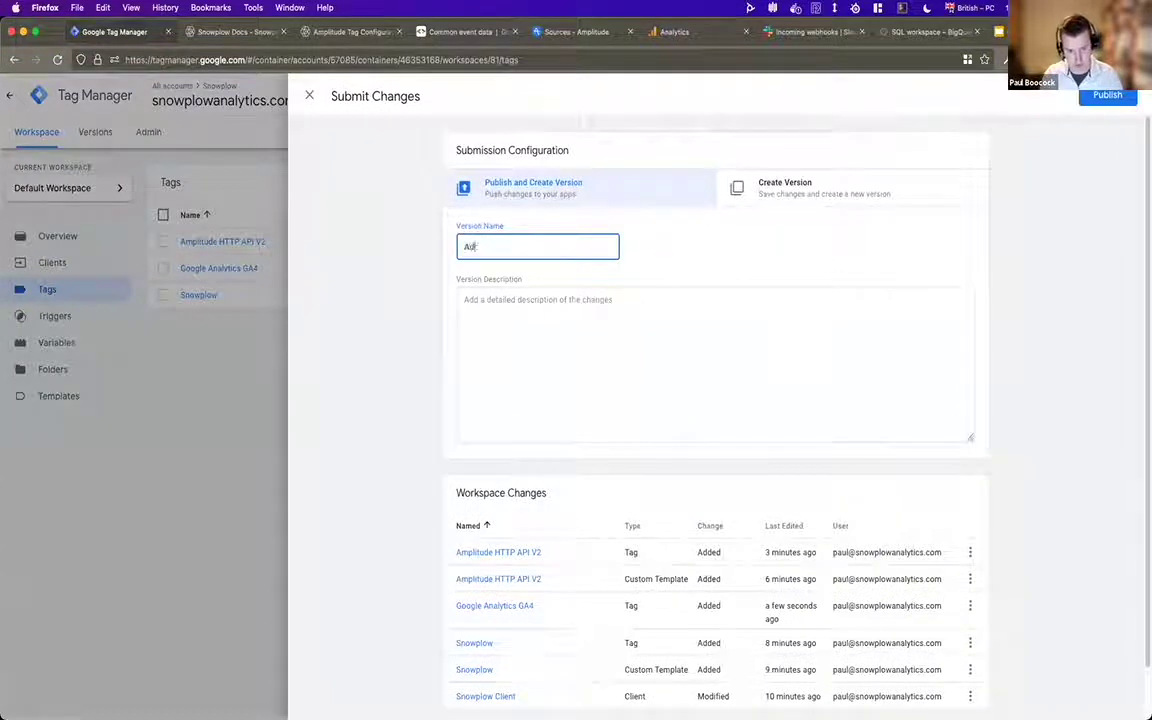
pyautogui.write('ded various destinations')
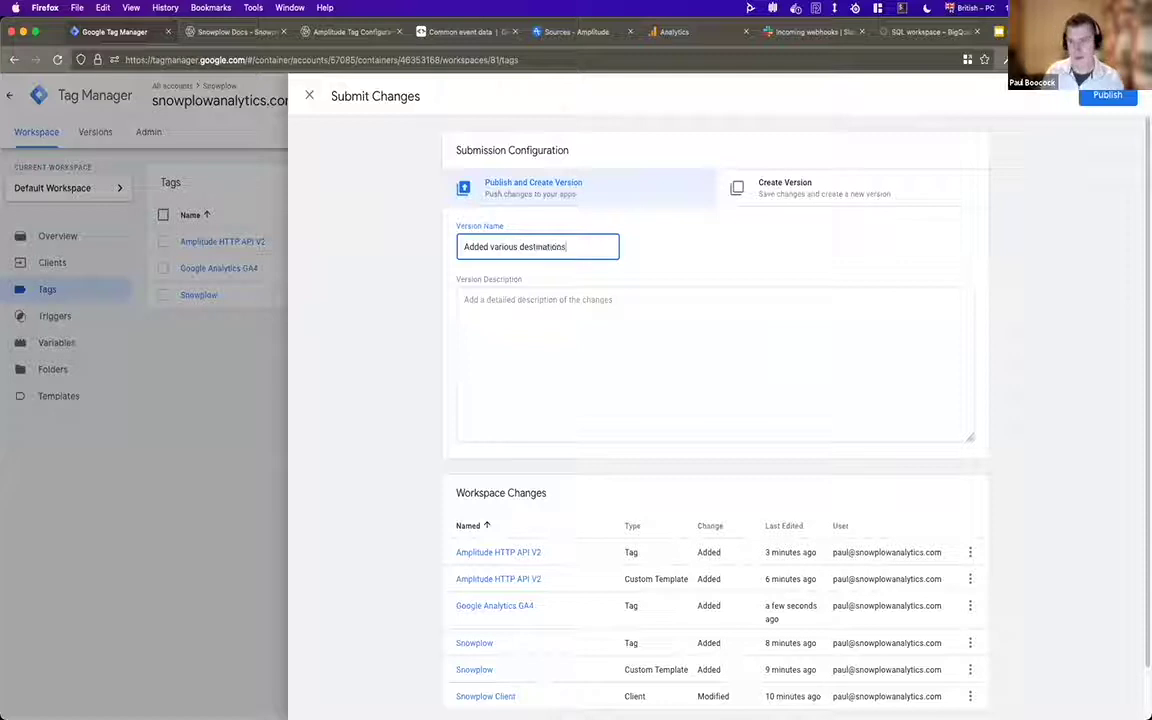
pyautogui.press('Return')
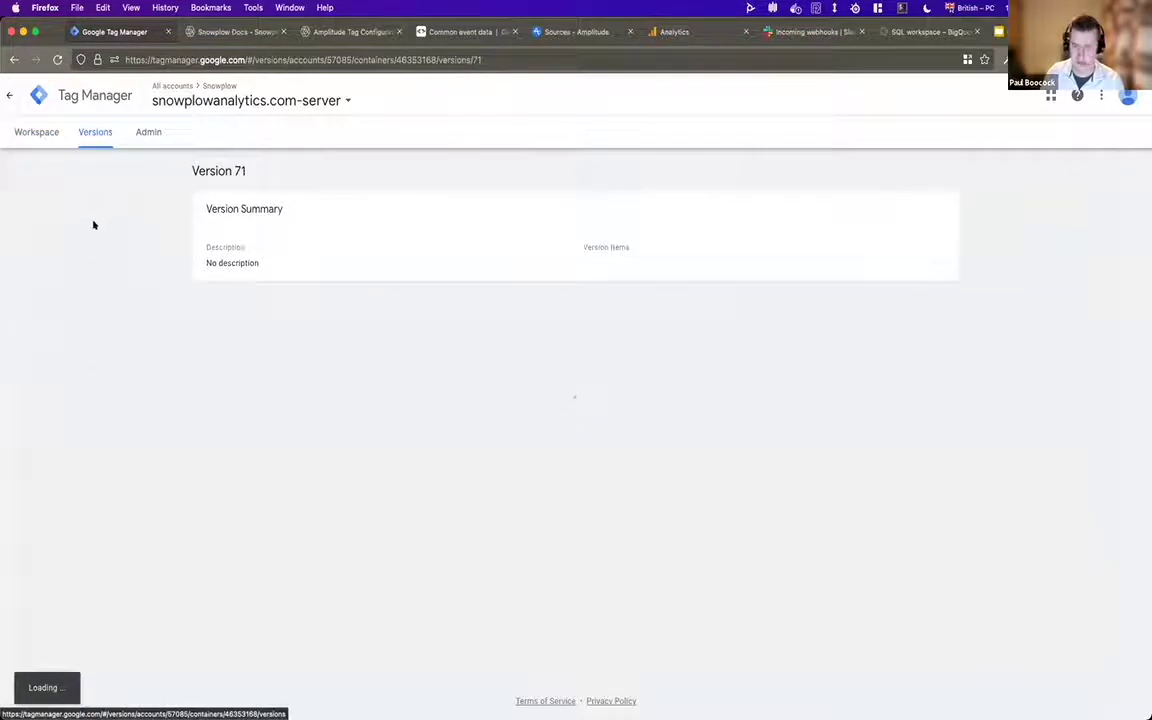
pyautogui.click(38, 134)
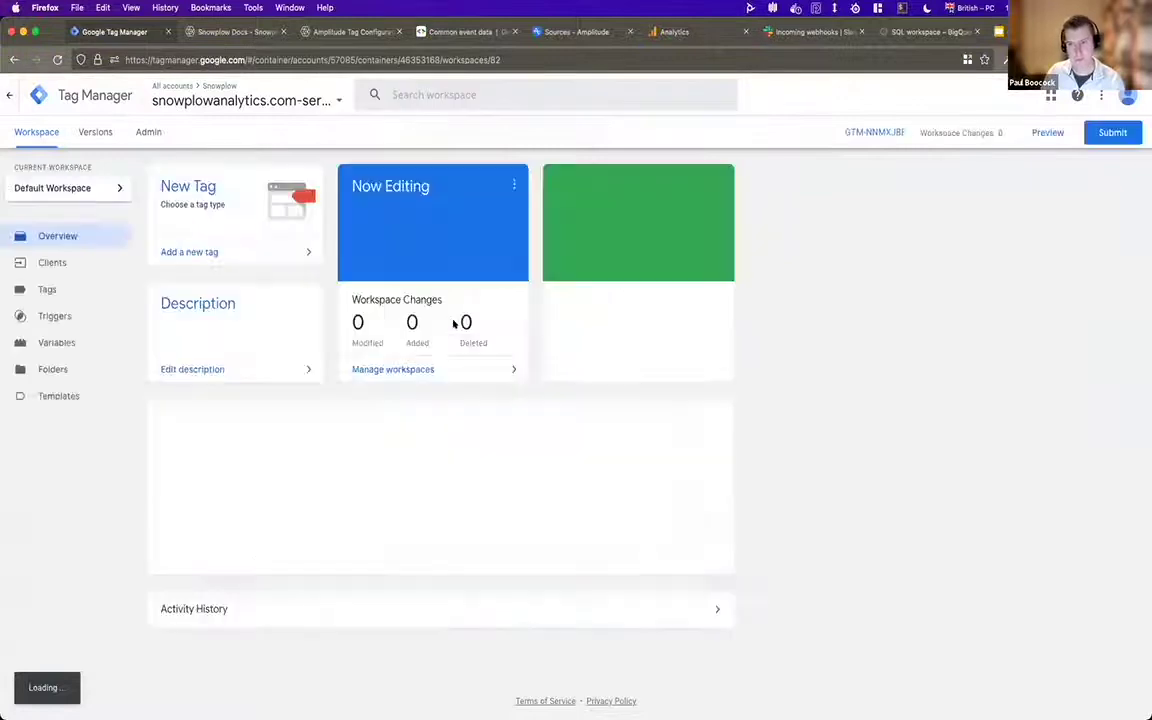
pyautogui.click(252, 35)
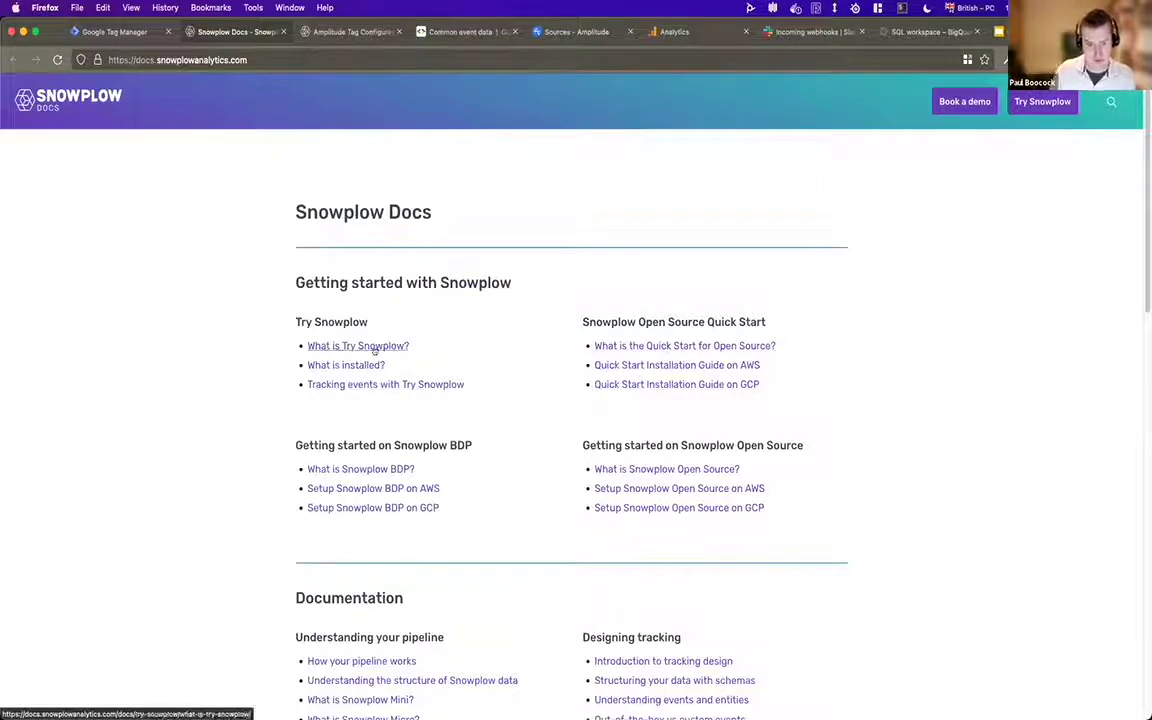
pyautogui.click(375, 348)
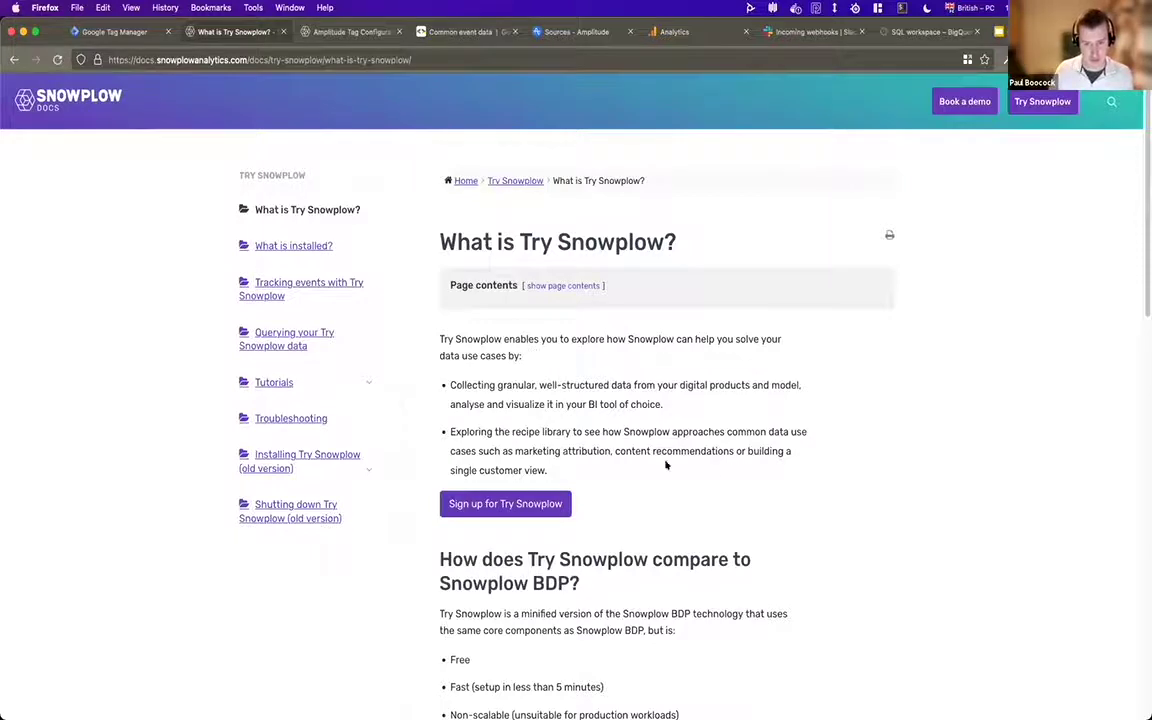
pyautogui.scroll(-10, 666, 464)
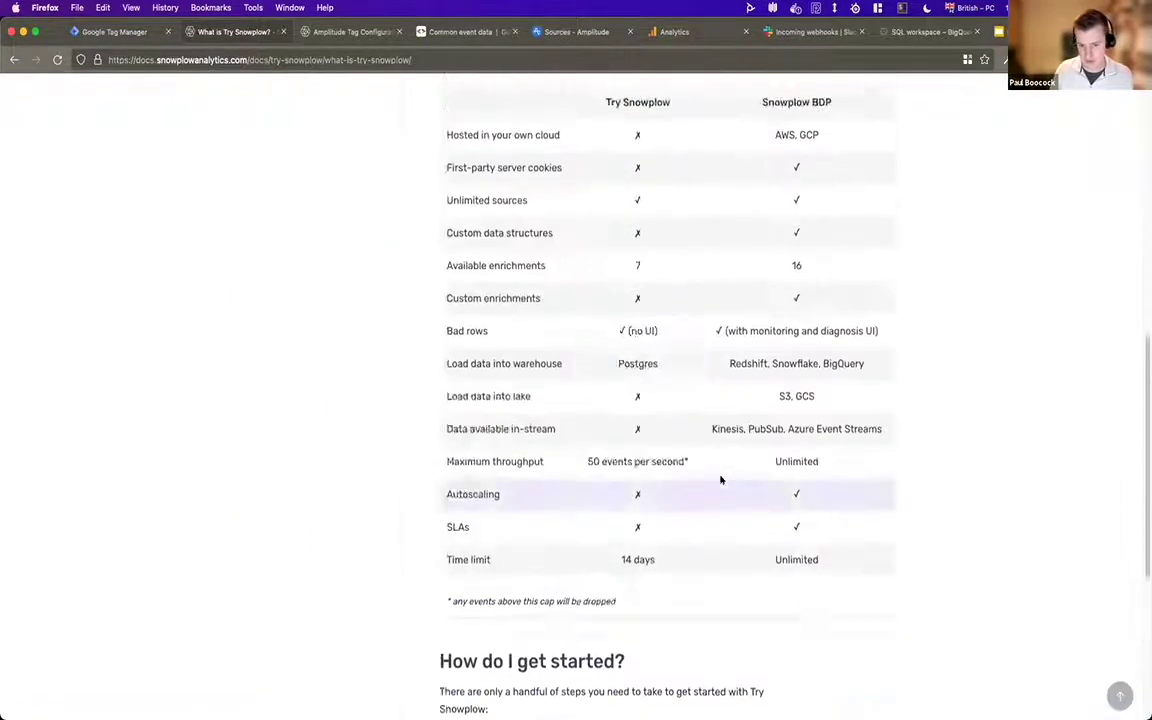
pyautogui.scroll(15, 720, 480)
pyautogui.click(93, 100)
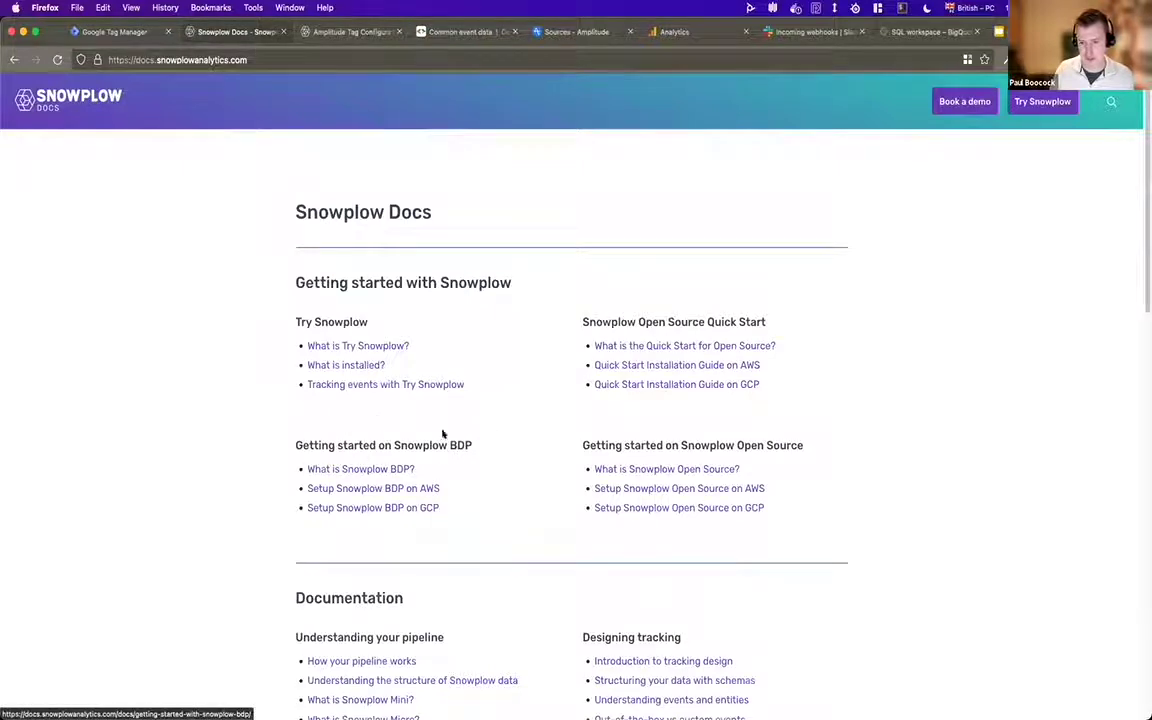
pyautogui.scroll(-2, 870, 484)
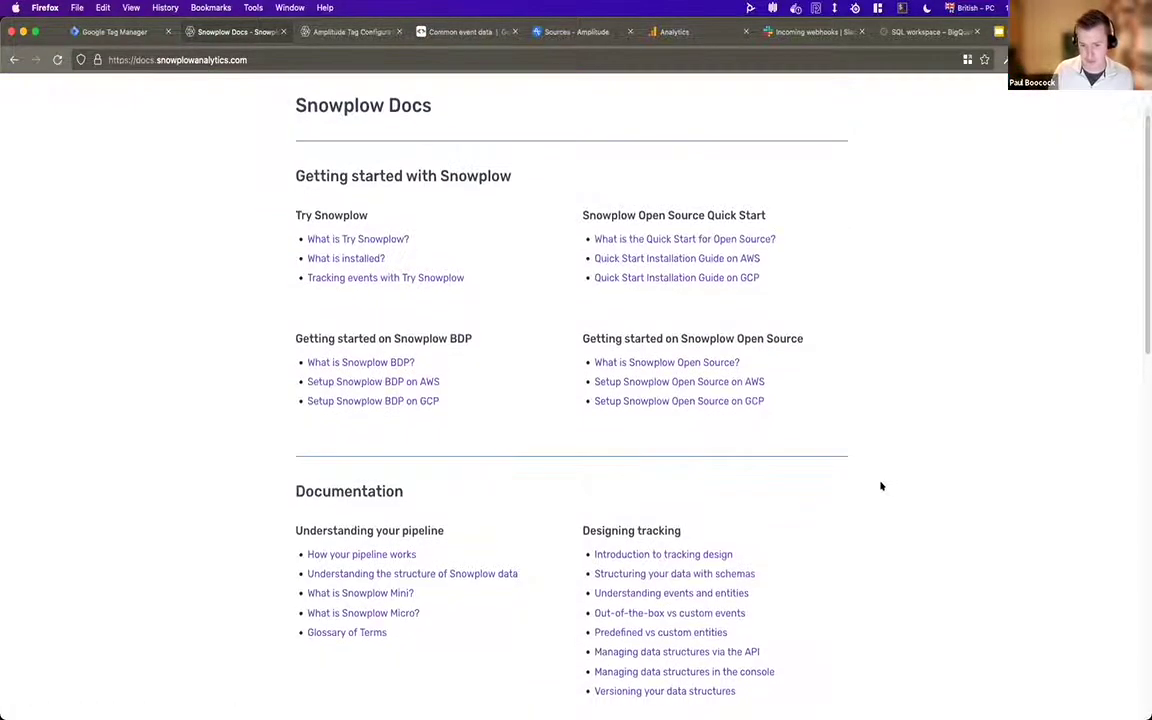
pyautogui.click(700, 259)
pyautogui.scroll(-5, 565, 445)
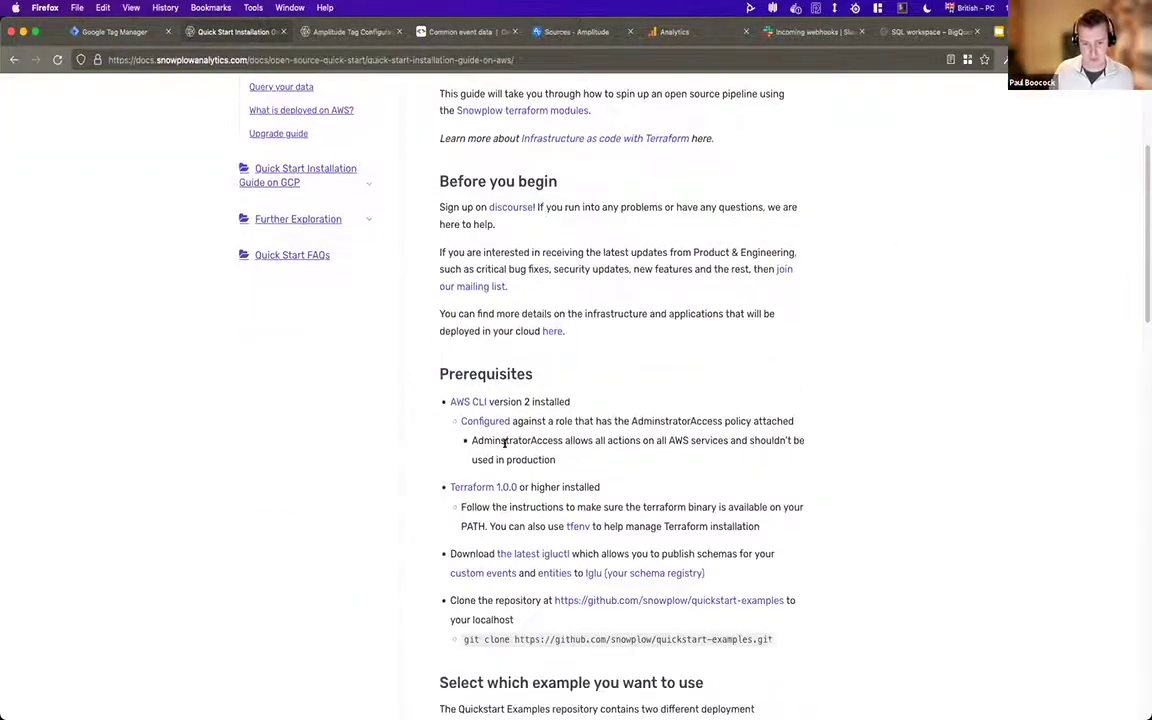
pyautogui.scroll(-18, 505, 442)
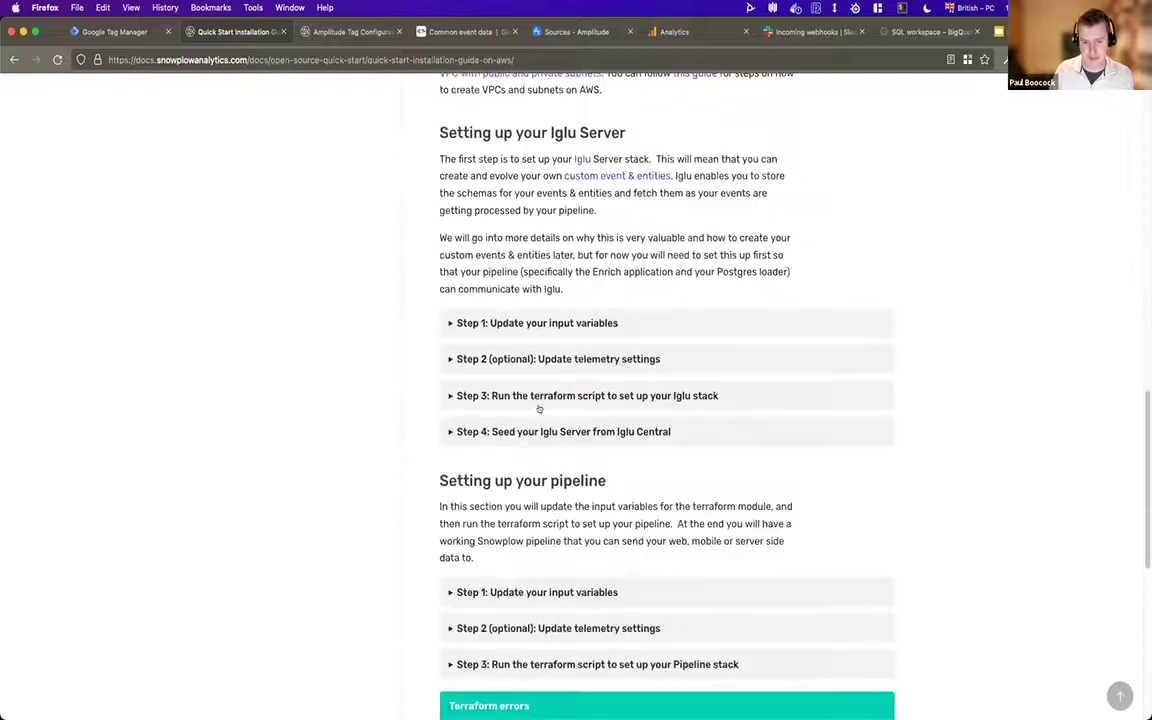
pyautogui.scroll(-7, 539, 409)
pyautogui.click(553, 473)
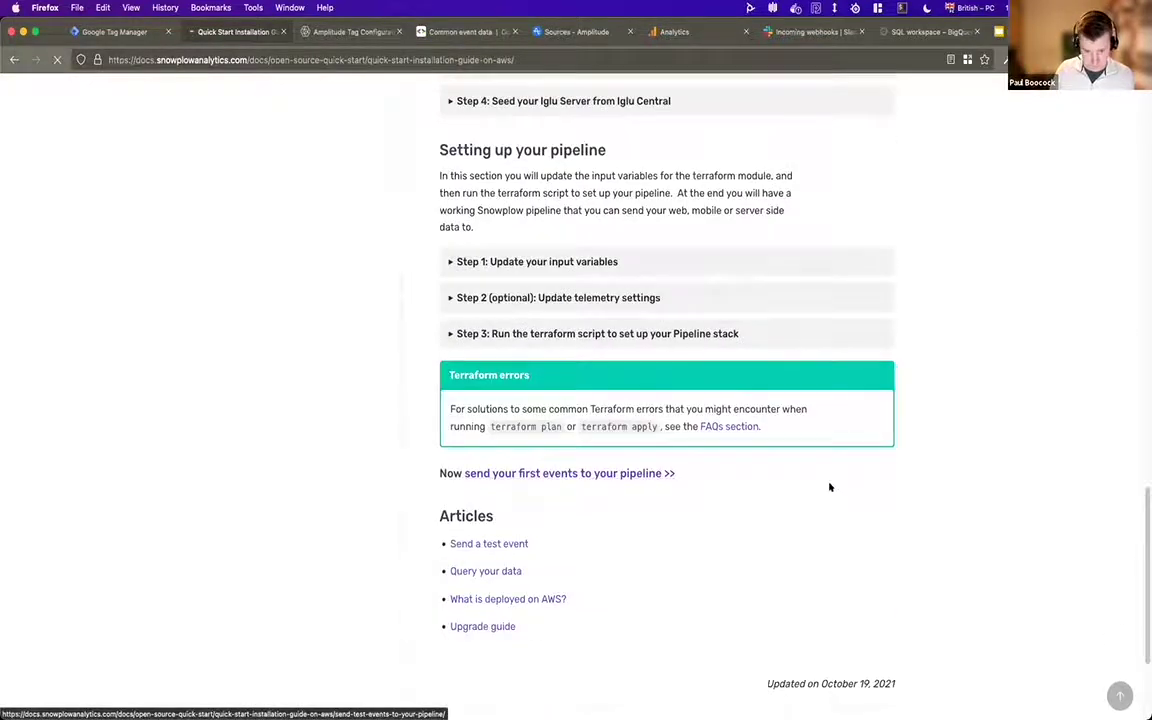
pyautogui.scroll(-5, 399, 411)
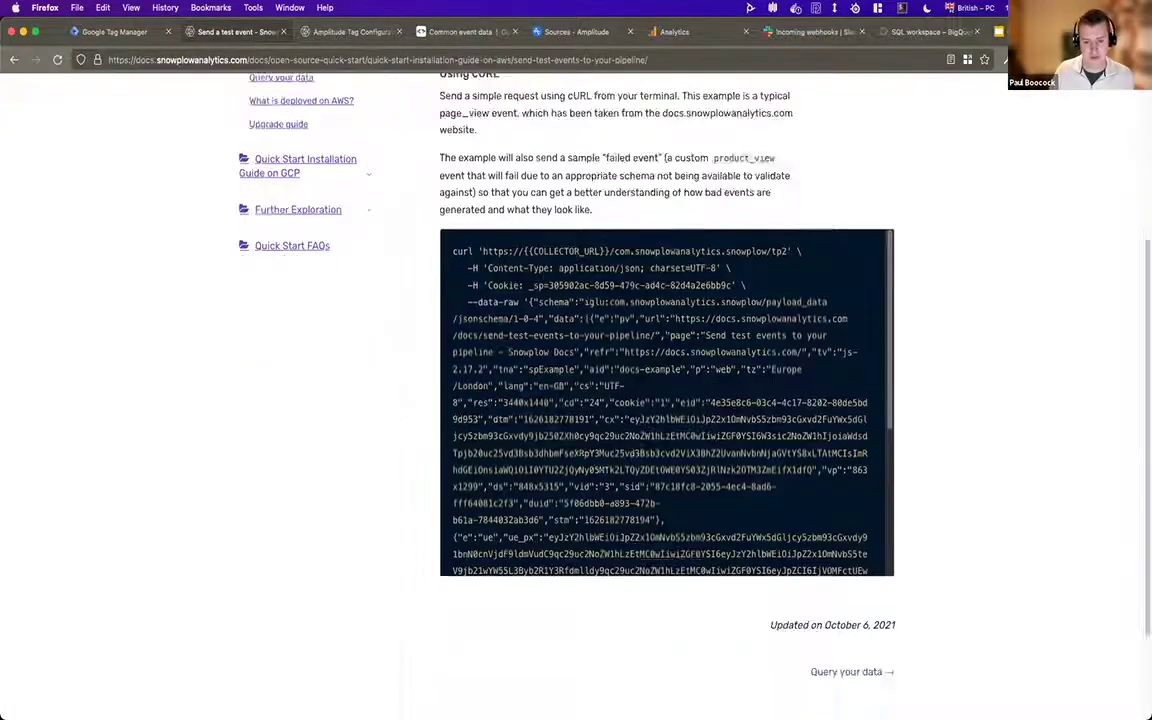
pyautogui.scroll(-3, 850, 540)
pyautogui.click(850, 540)
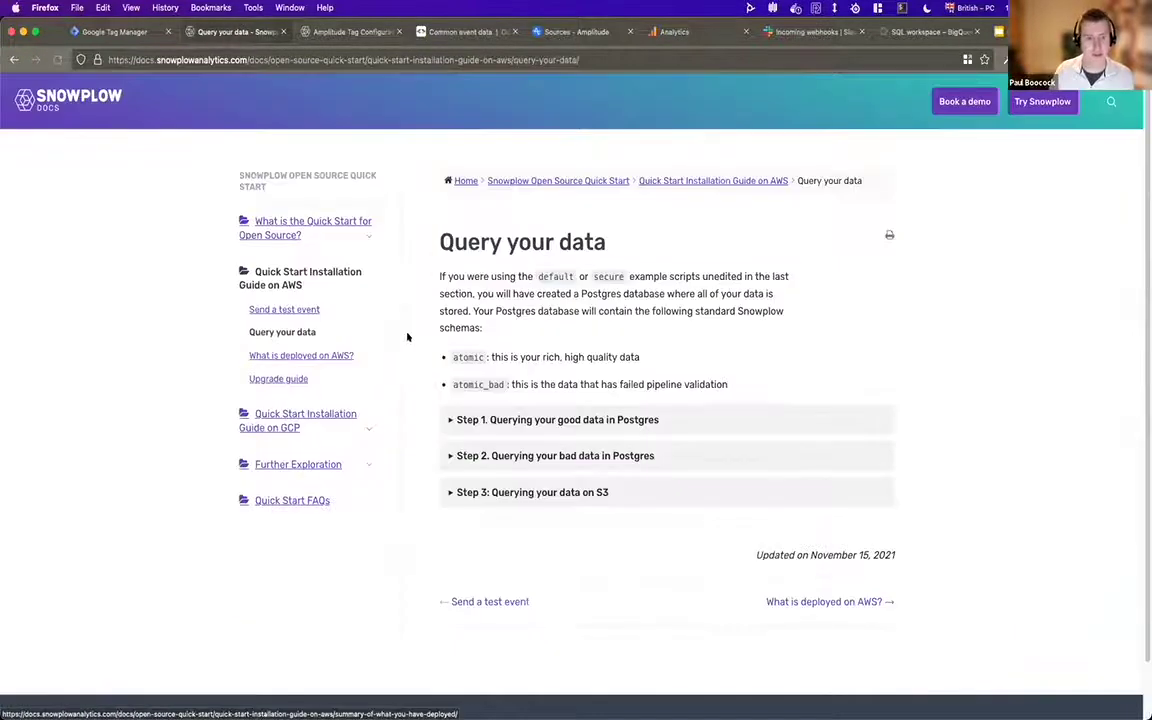
pyautogui.click(531, 419)
pyautogui.click(529, 419)
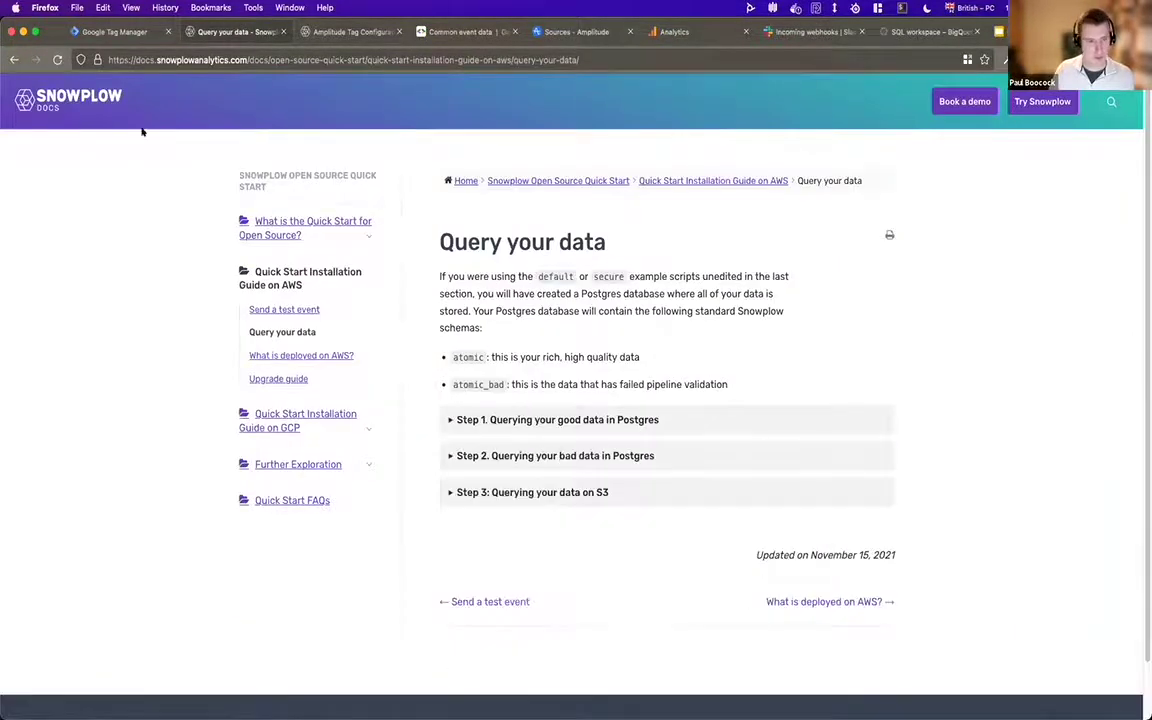
pyautogui.click(71, 97)
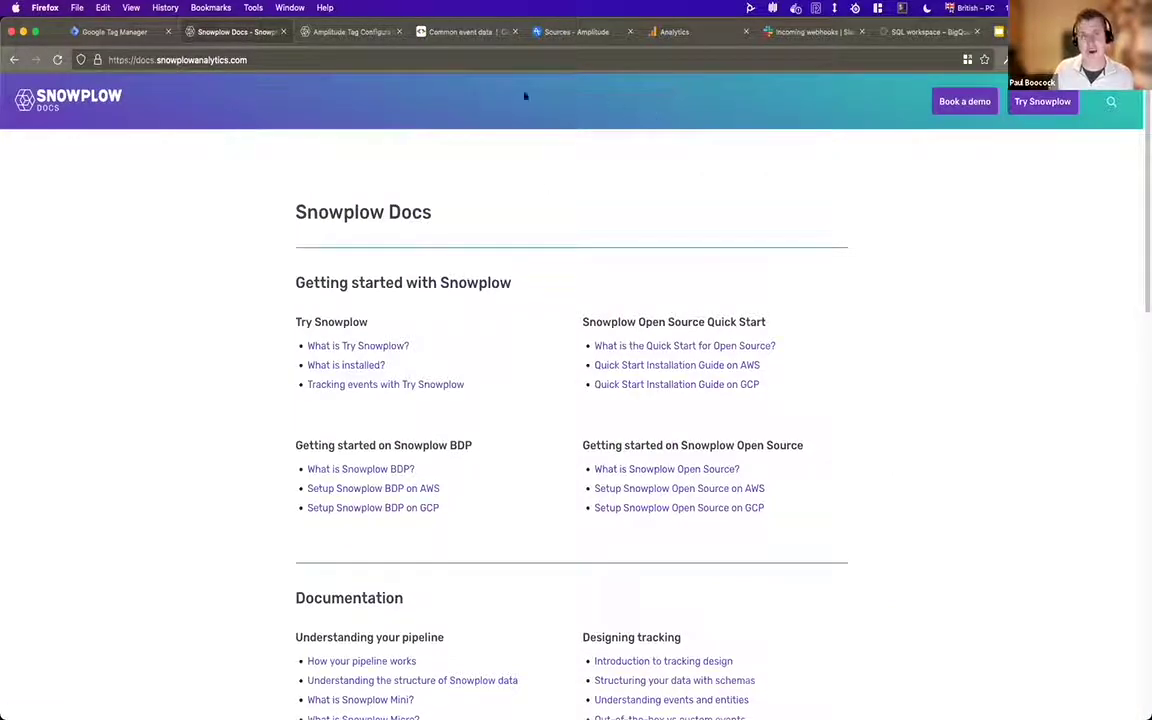
# Re-run the docs2 events query in BigQuery and browse its 103 page-view result rows.
pyautogui.click(925, 31)
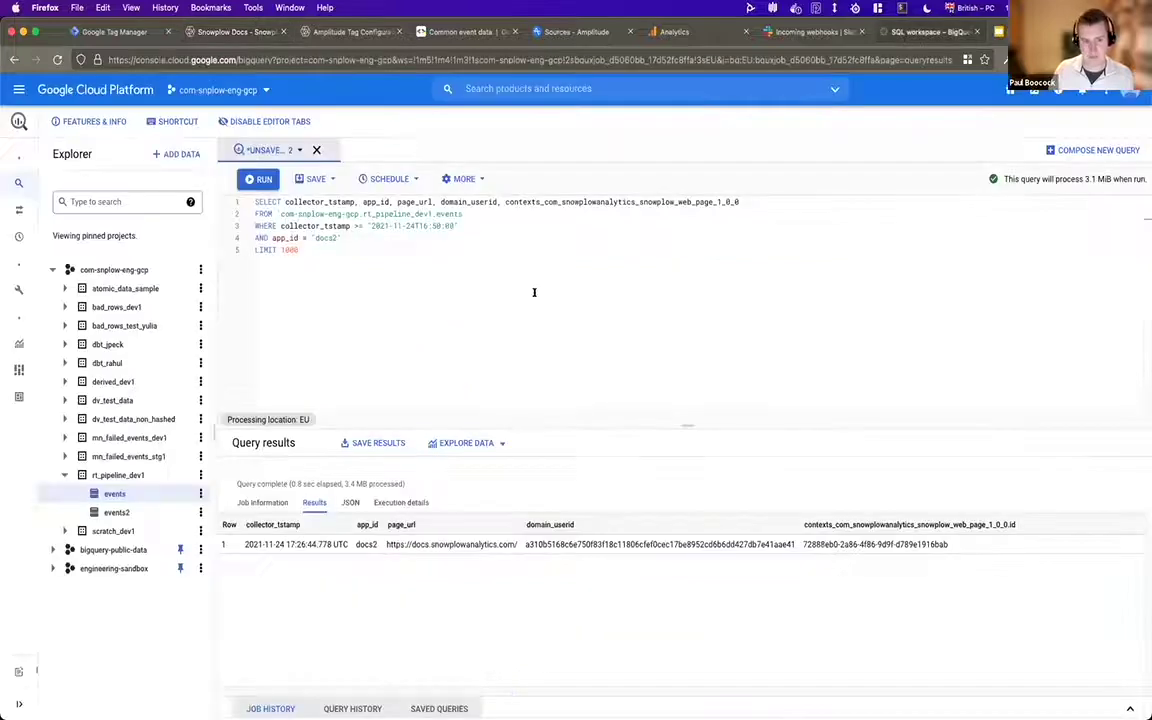
pyautogui.click(252, 178)
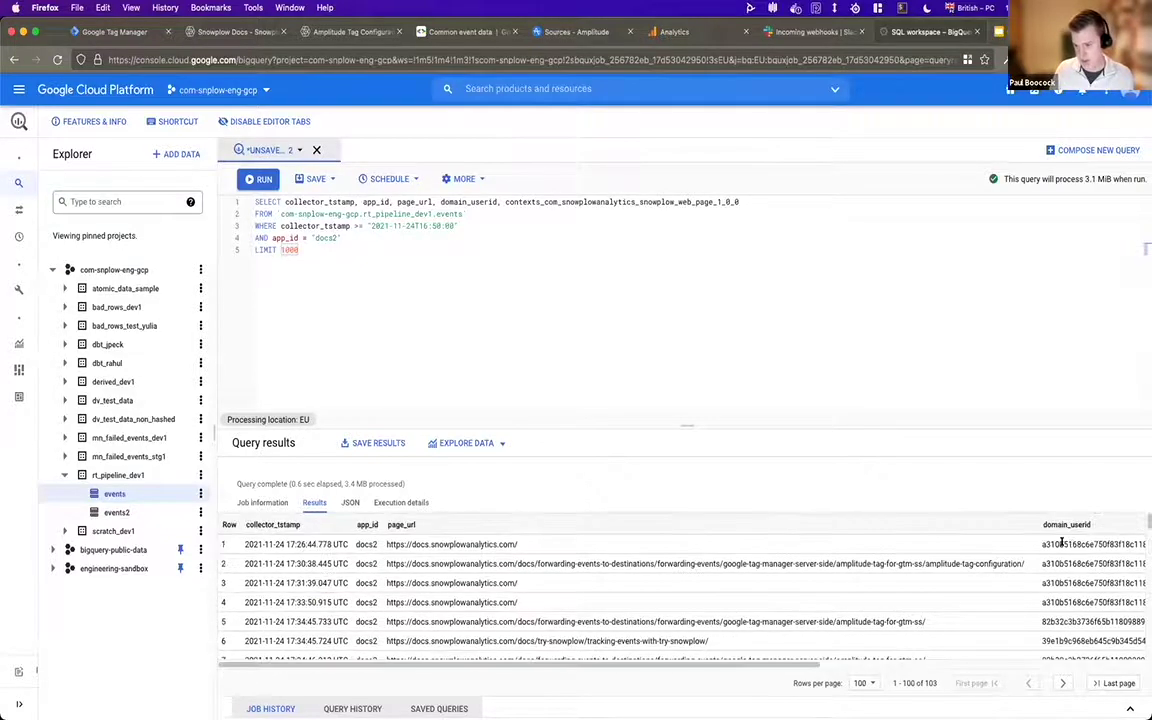
pyautogui.moveTo(1061, 543); pyautogui.dragTo(1068, 585)
pyautogui.scroll(-2, 1052, 583)
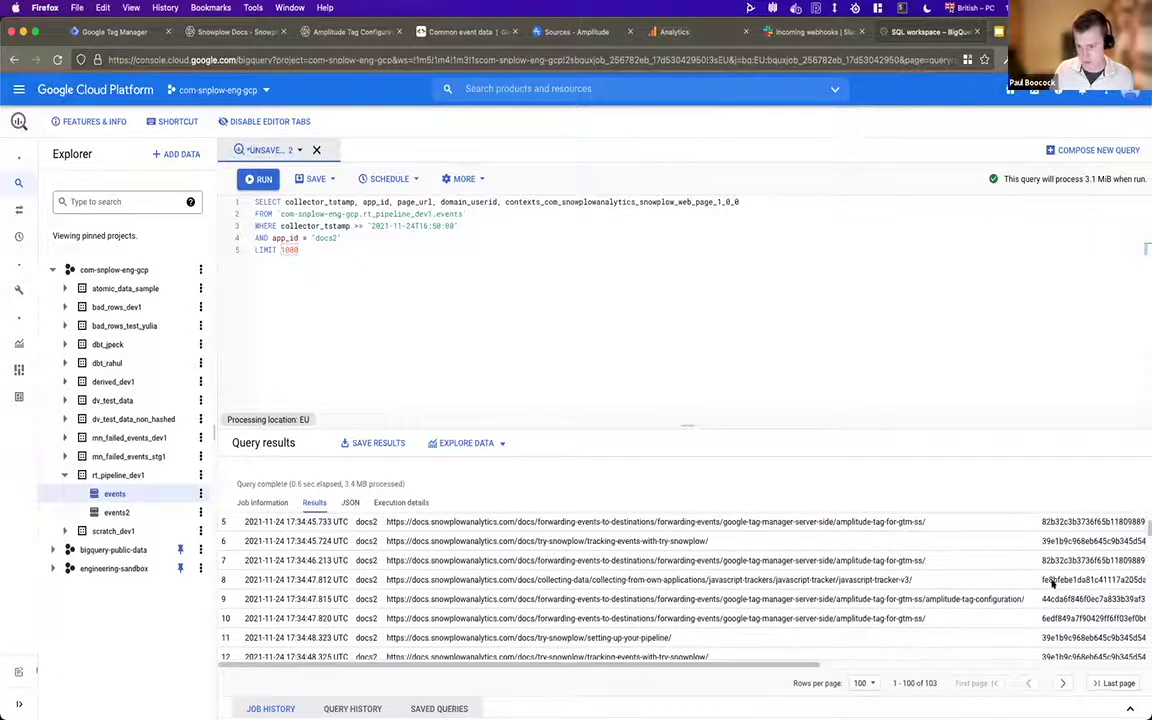
pyautogui.moveTo(1053, 560); pyautogui.dragTo(1066, 617)
pyautogui.click(1051, 617)
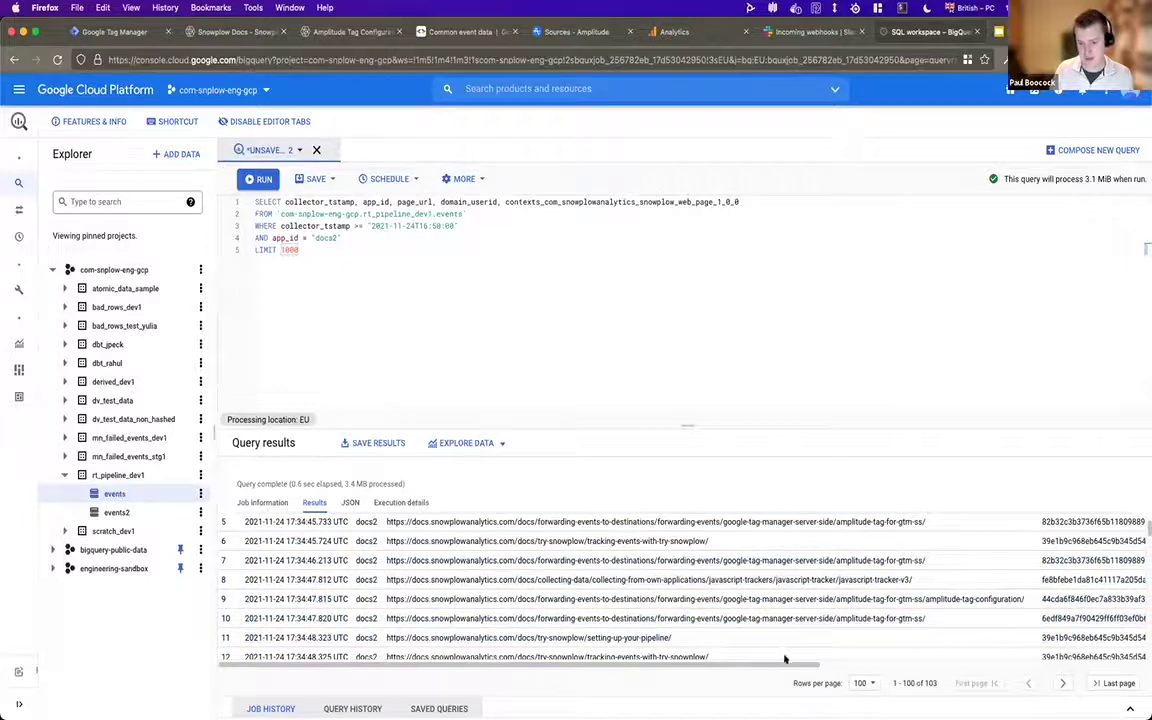
pyautogui.hscroll(2, 787, 659)
pyautogui.moveTo(905, 558); pyautogui.dragTo(618, 560)
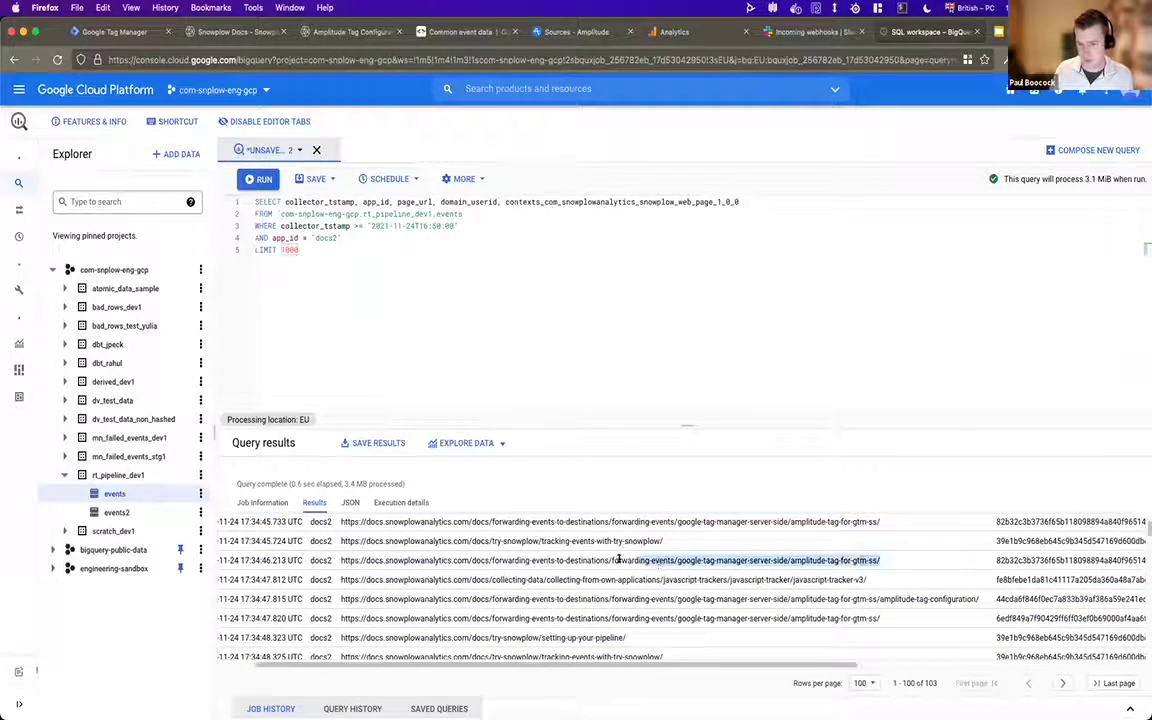
pyautogui.click(617, 560)
pyautogui.scroll(-3, 624, 558)
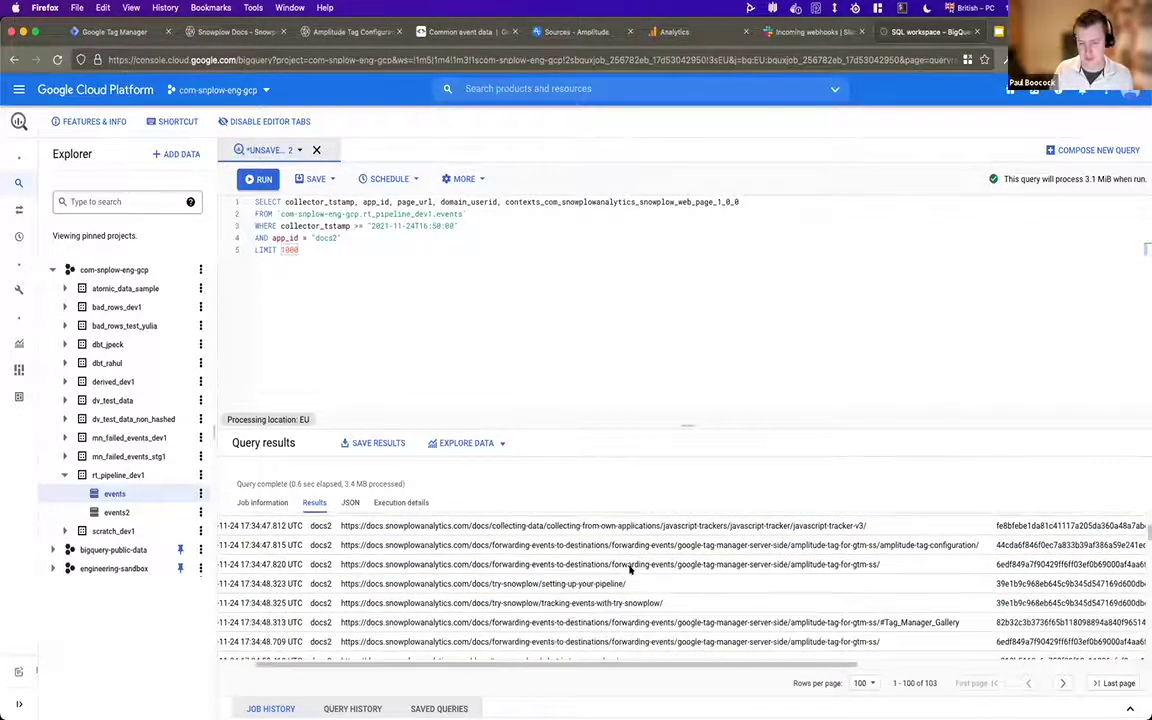
pyautogui.scroll(-8, 630, 565)
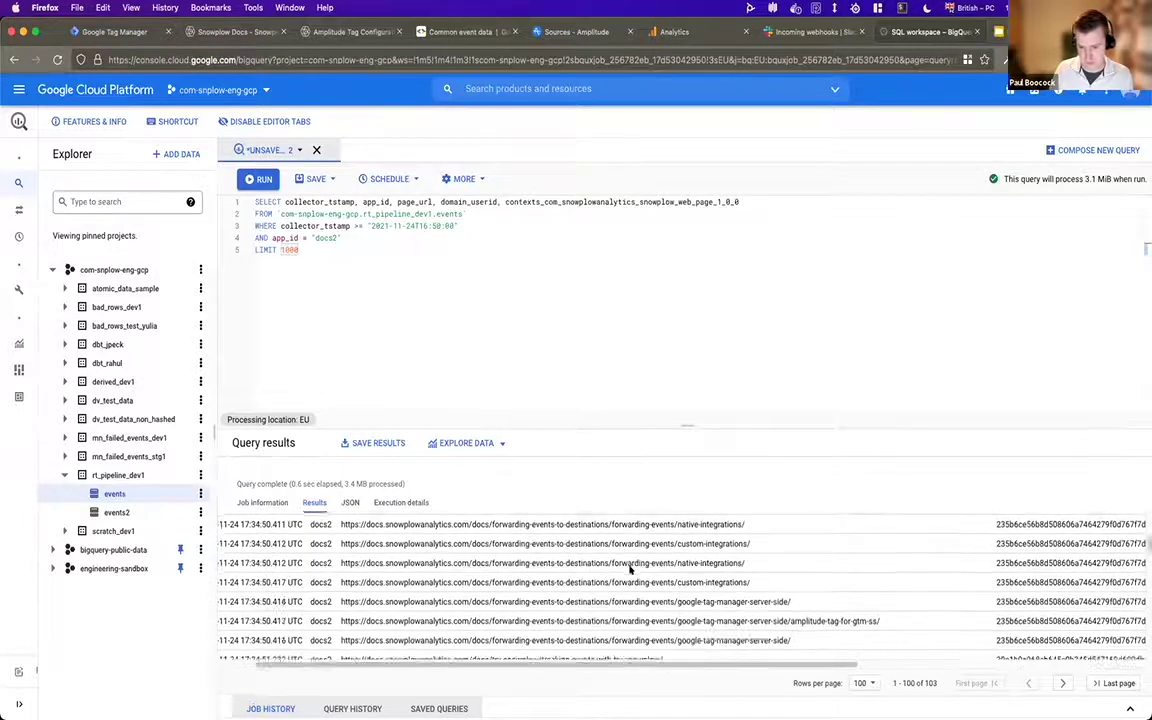
pyautogui.scroll(-10, 640, 568)
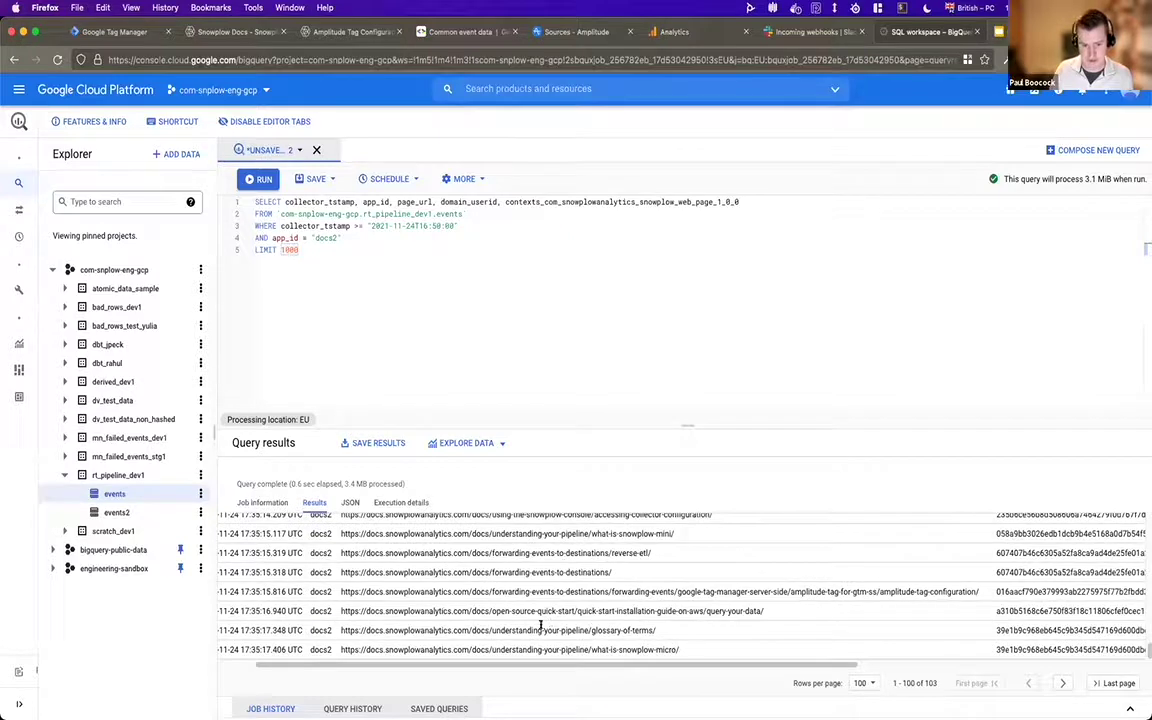
pyautogui.scroll(15, 541, 625)
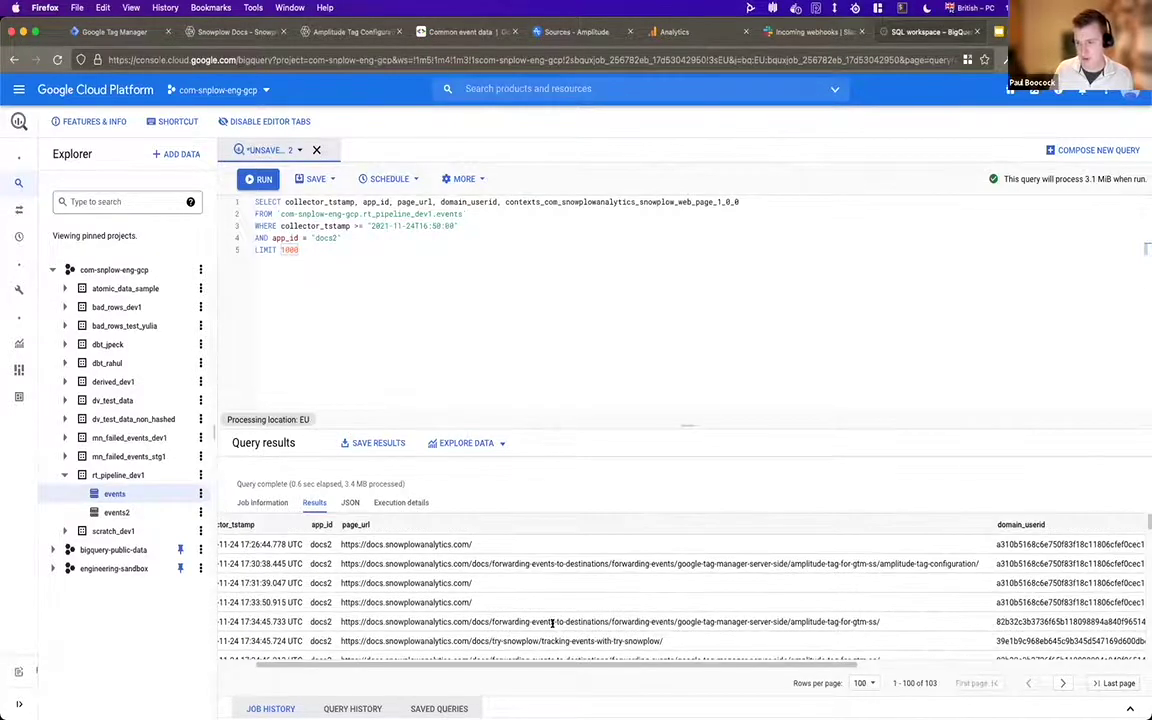
# Open Amplitude's HTTP API source details and inspect the Nov 24 point on its daily events chart.
pyautogui.click(570, 31)
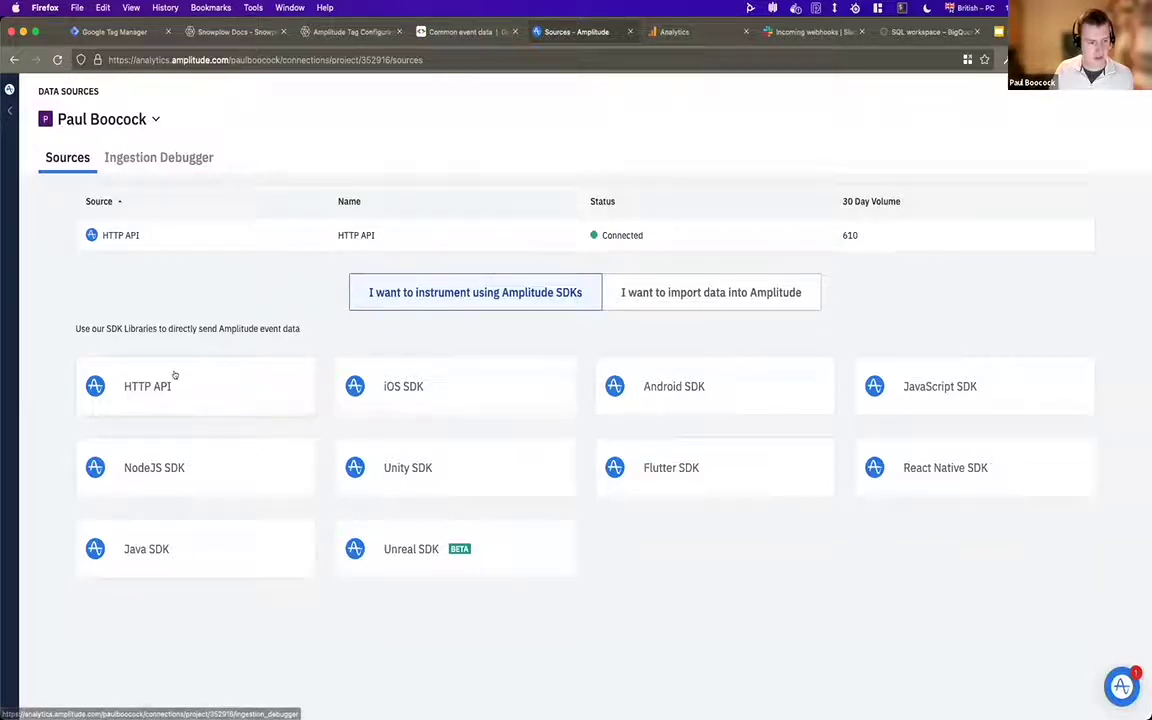
pyautogui.click(155, 245)
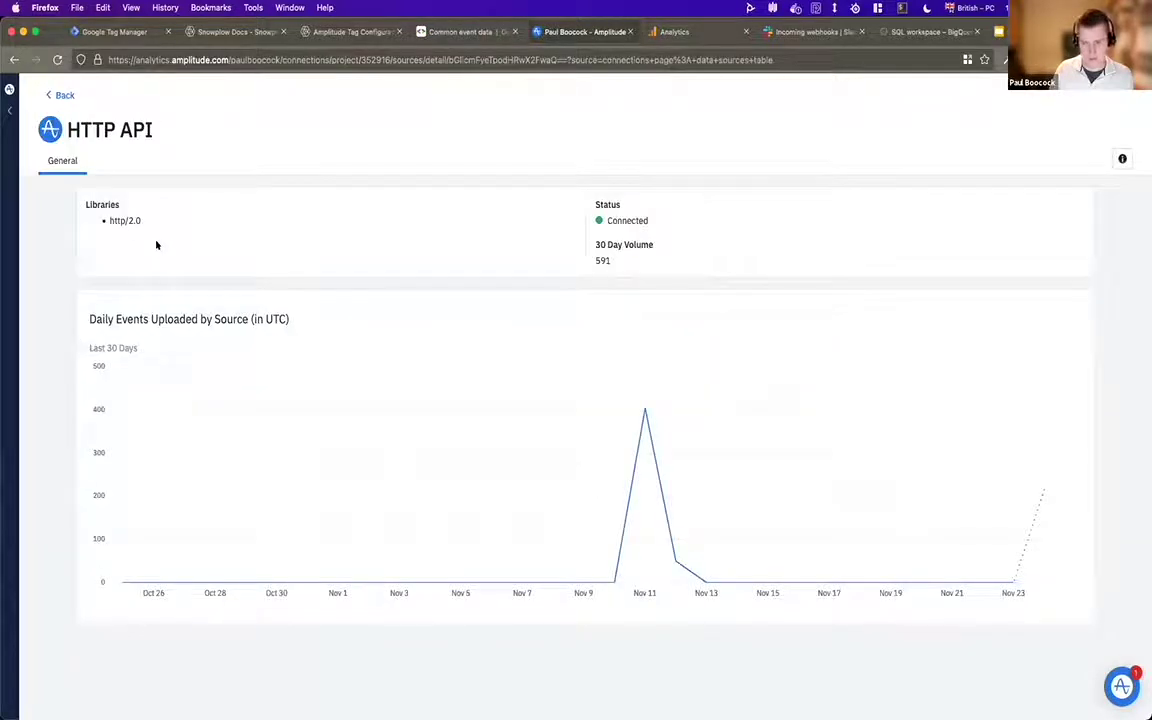
pyautogui.moveTo(1042, 490)
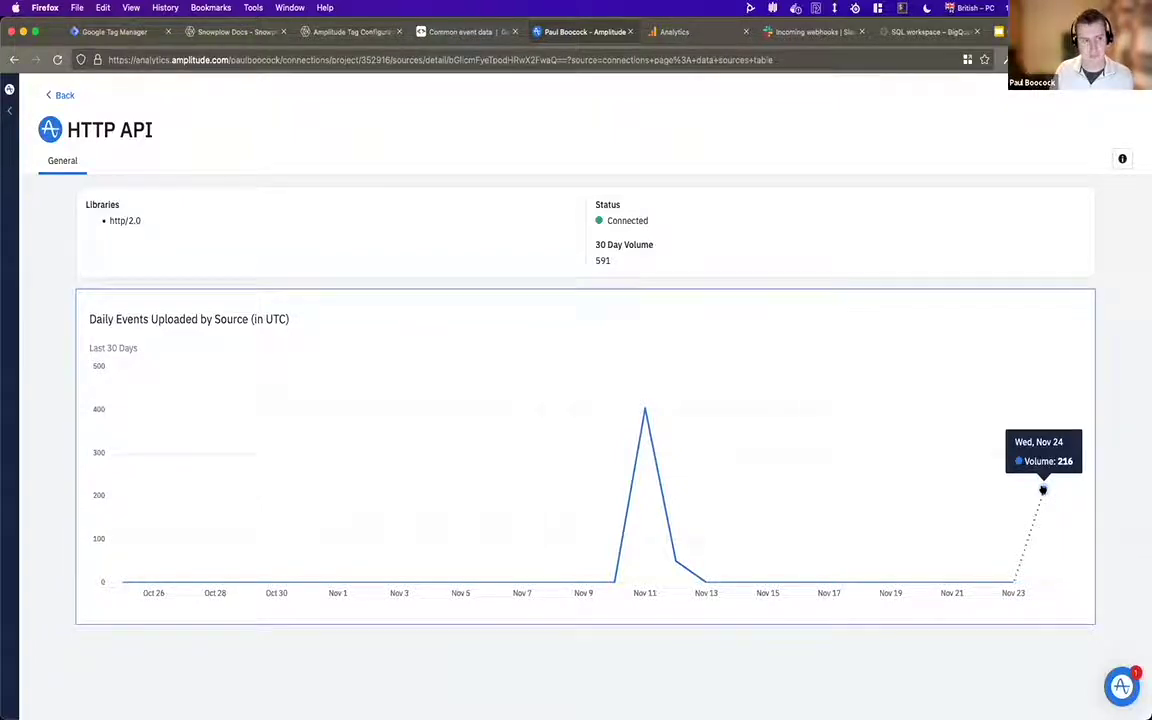
pyautogui.click(9, 89)
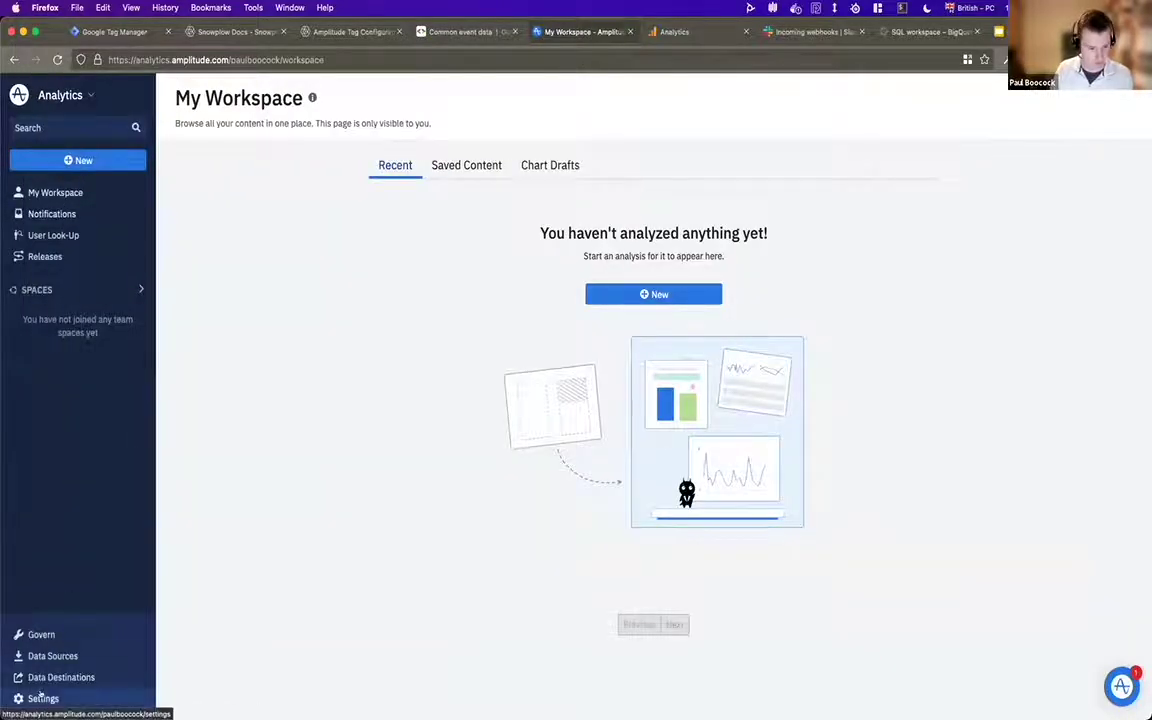
pyautogui.click(48, 655)
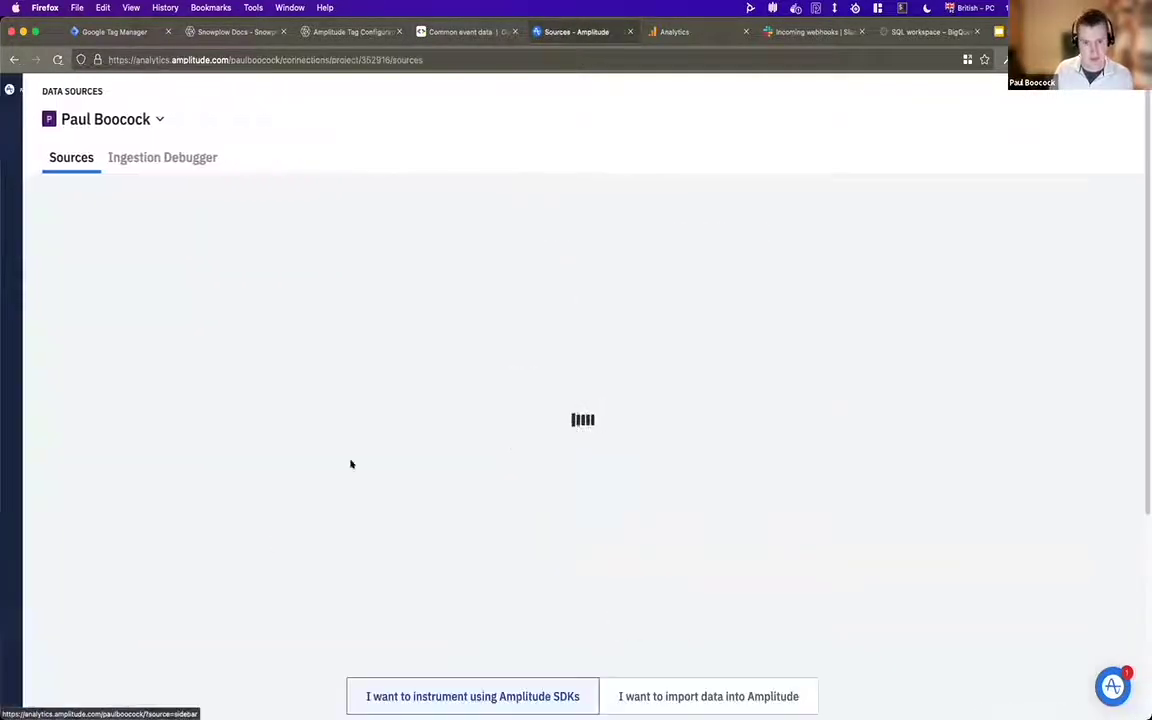
pyautogui.click(157, 232)
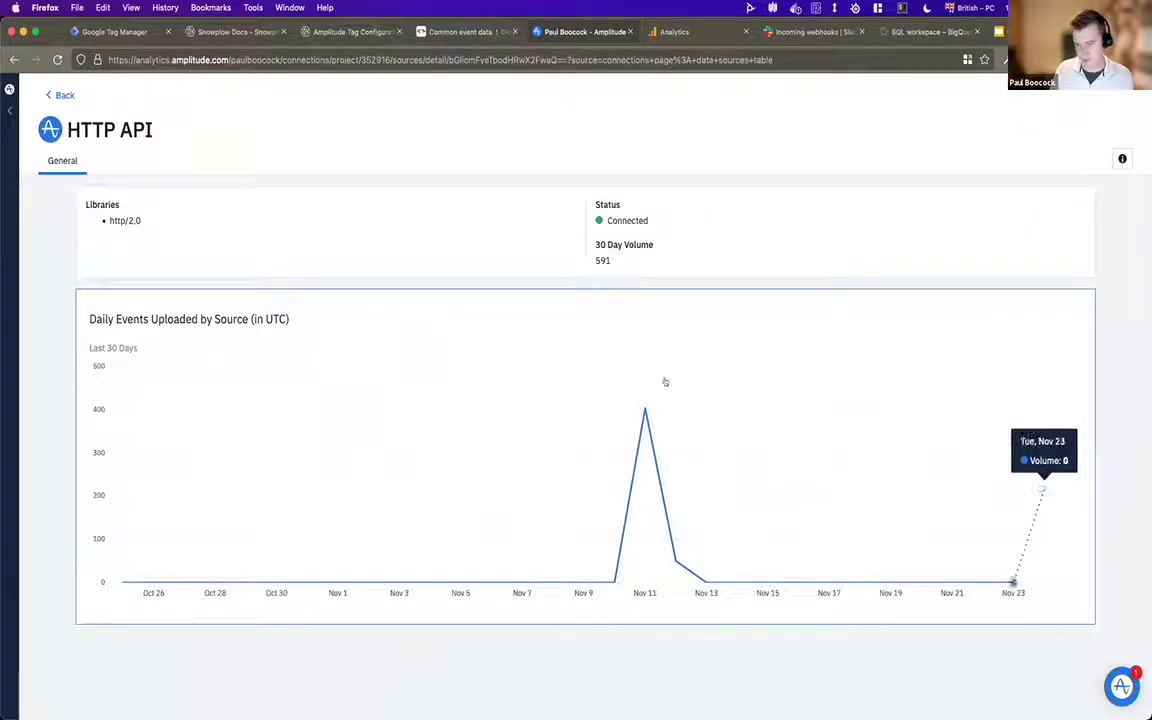
pyautogui.click(677, 31)
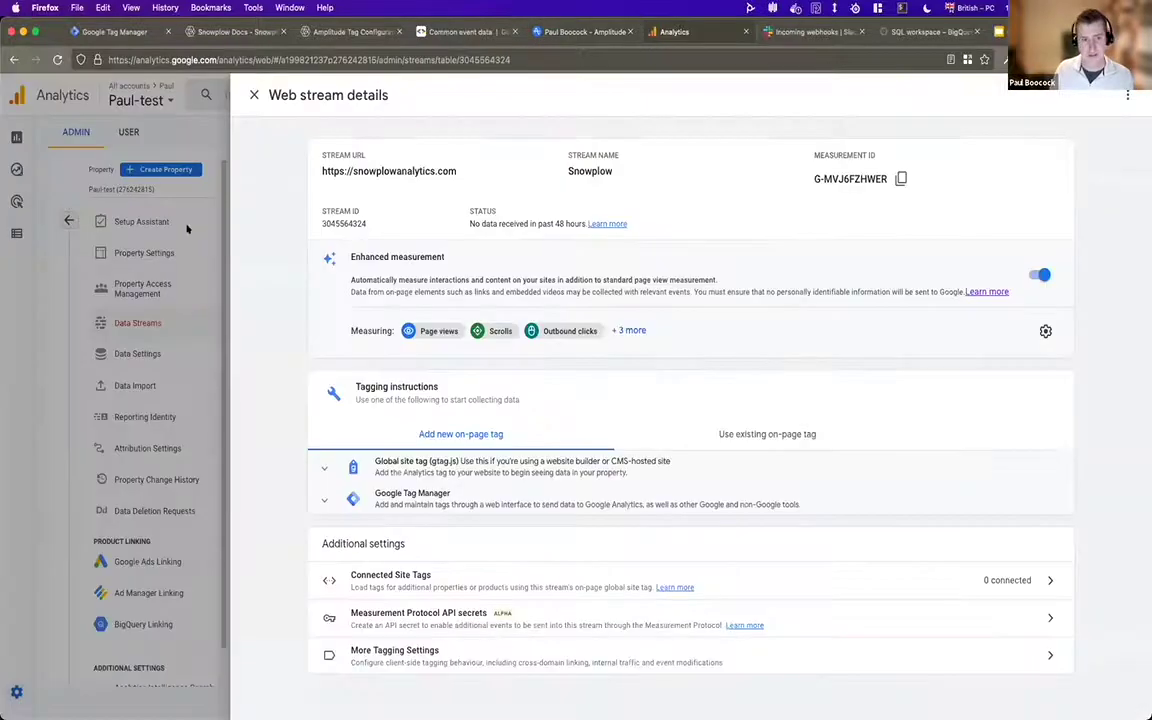
# Review the Realtime overview: 14 users, 64 page_view and 34 link_click events in 30 minutes.
pyautogui.click(124, 224)
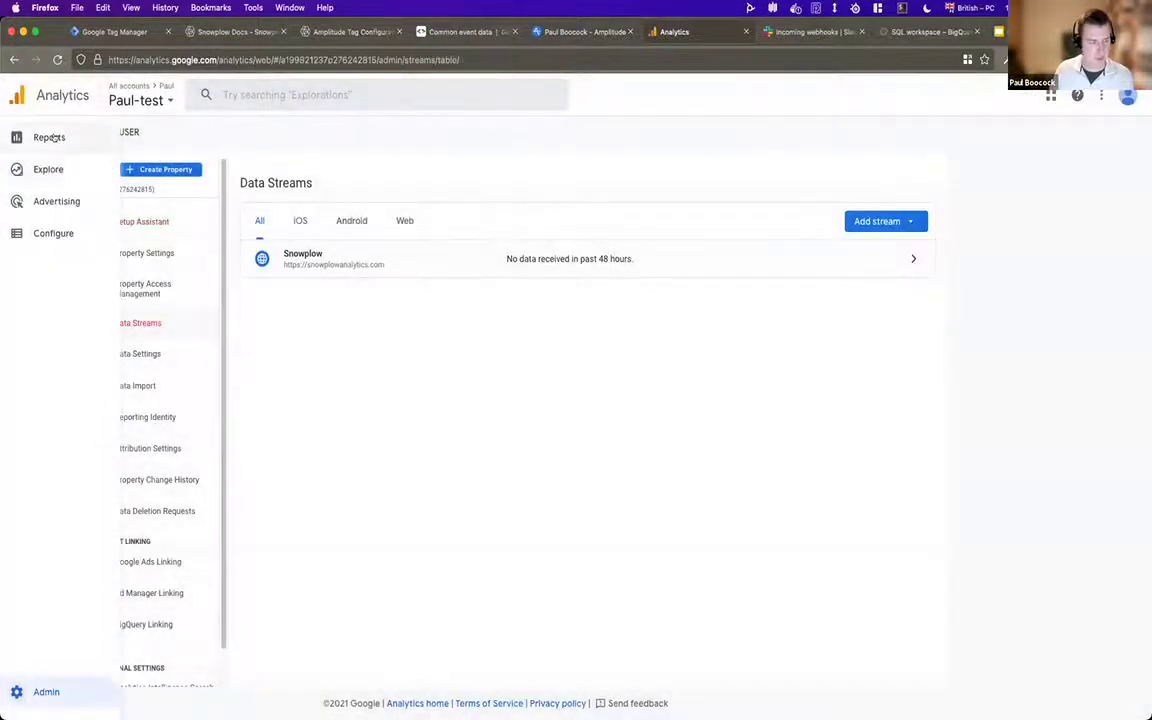
pyautogui.click(54, 138)
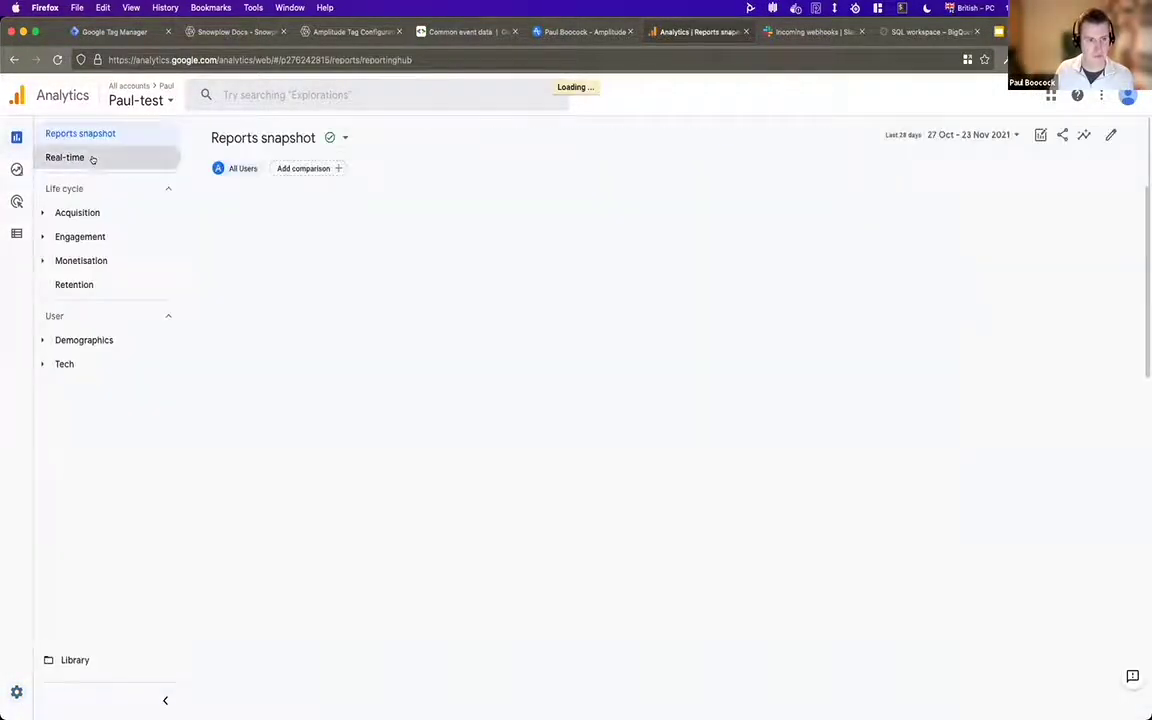
pyautogui.click(92, 158)
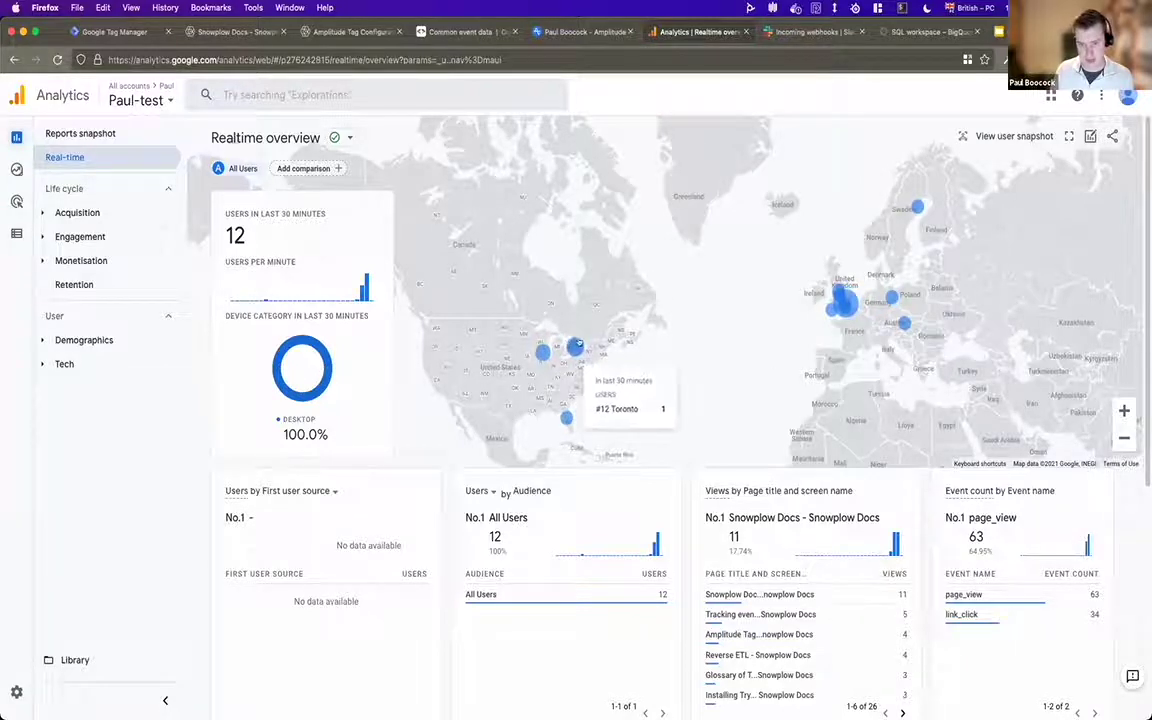
pyautogui.moveTo(566, 417)
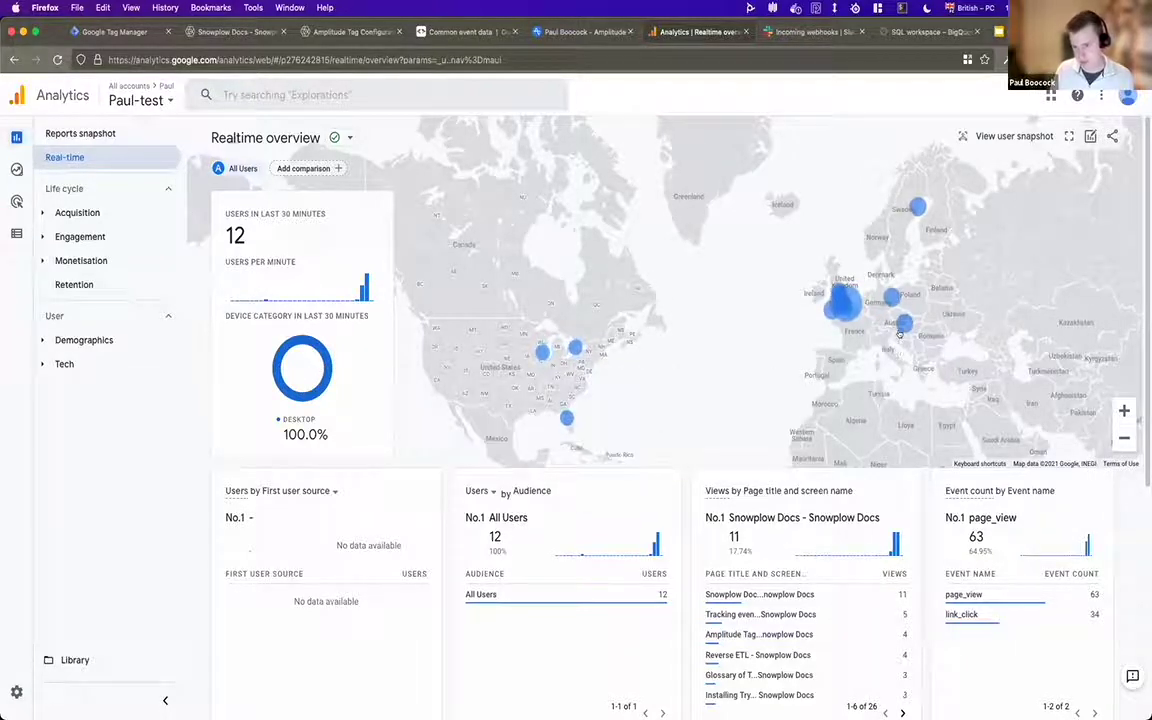
pyautogui.moveTo(891, 297)
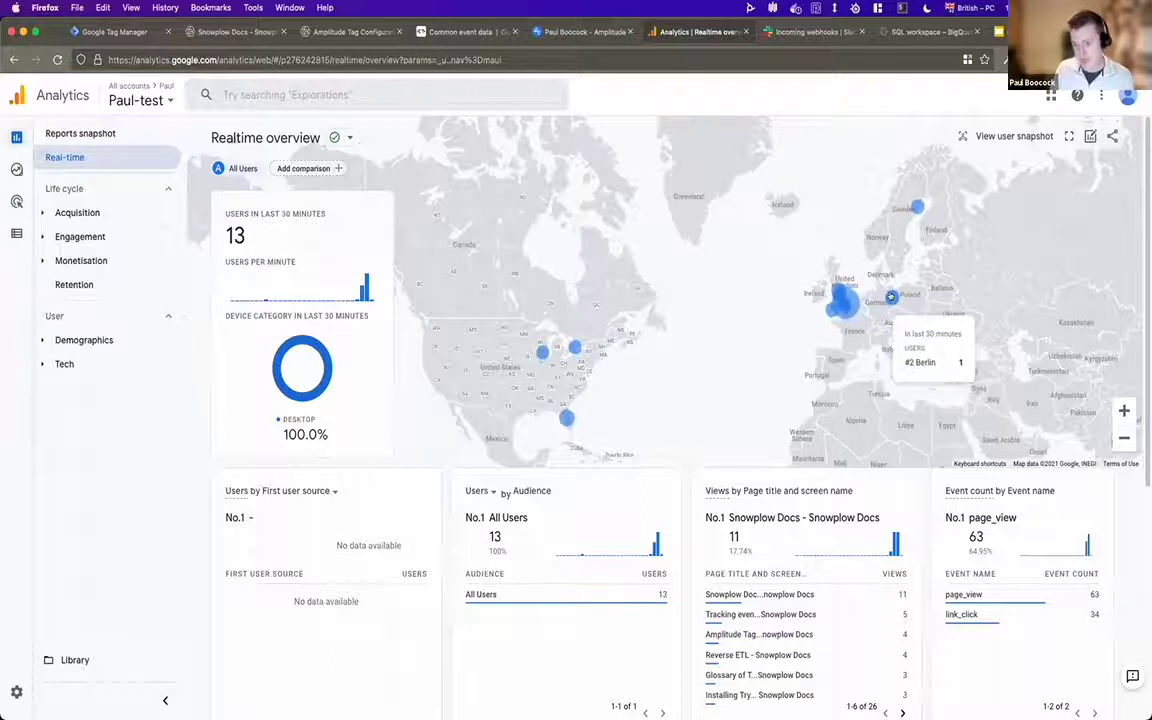
pyautogui.moveTo(915, 208)
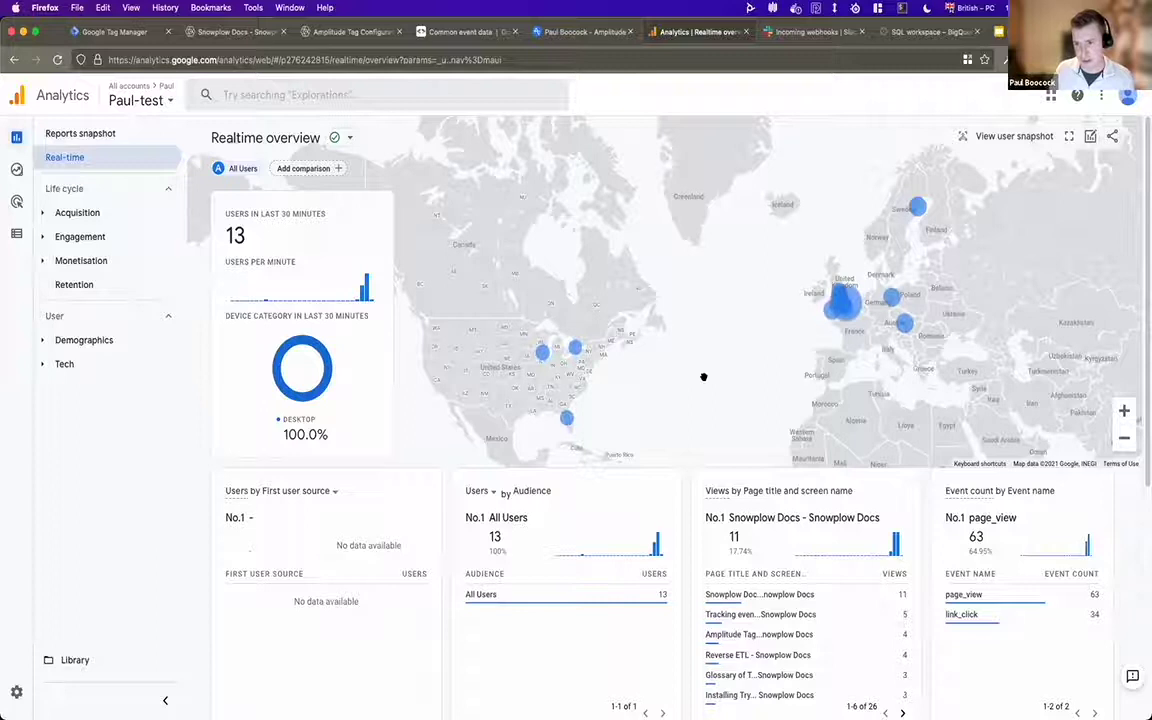
pyautogui.moveTo(694, 328)
pyautogui.mouseDown()
pyautogui.moveTo(679, 198)
pyautogui.moveTo(684, 334)
pyautogui.moveTo(685, 316)
pyautogui.mouseUp()
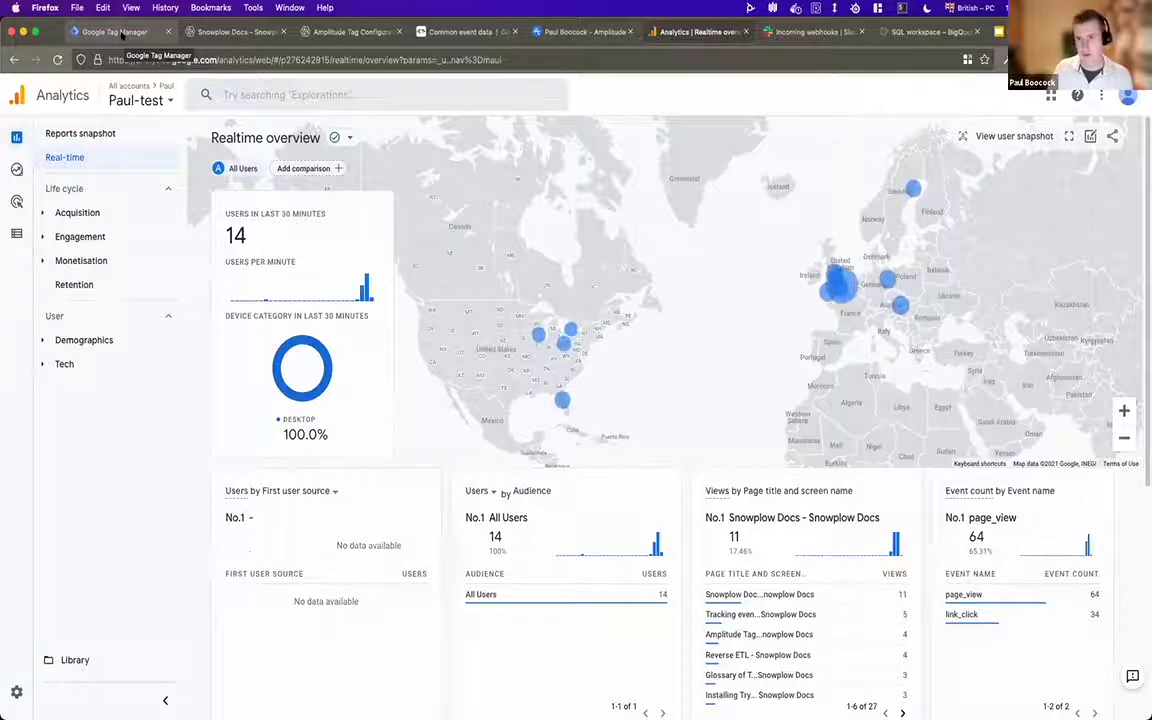
# Add the Slack Ping community template from the Template Gallery to the workspace.
pyautogui.click(117, 32)
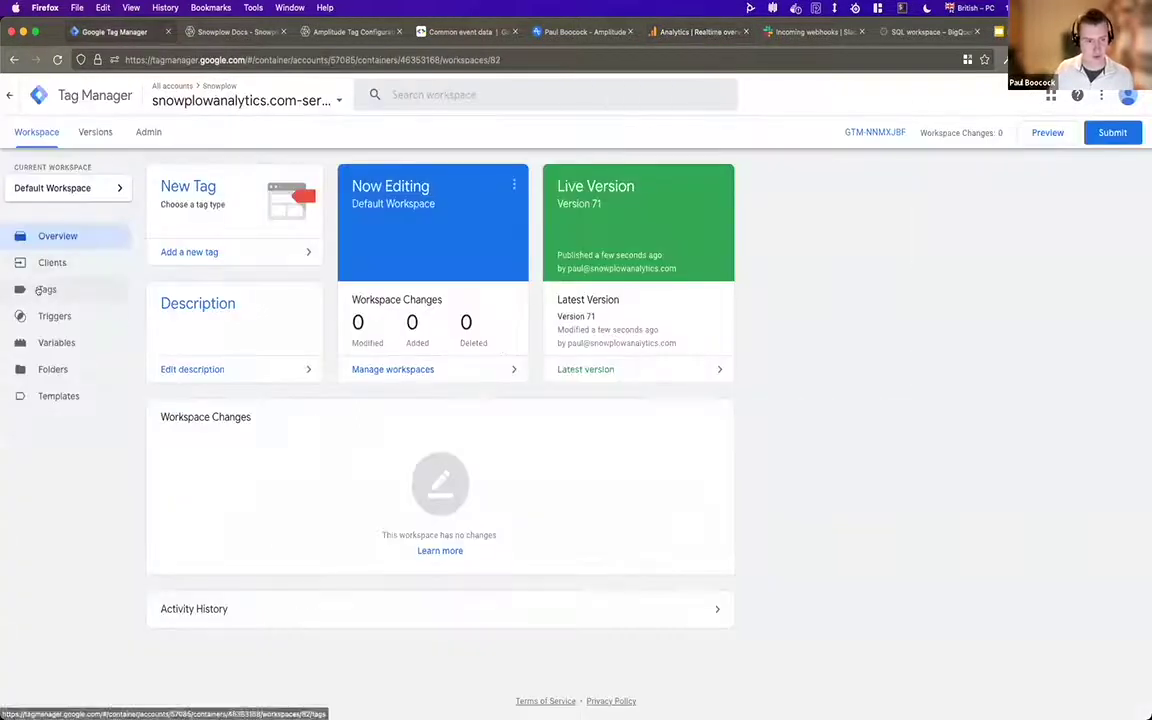
pyautogui.click(60, 395)
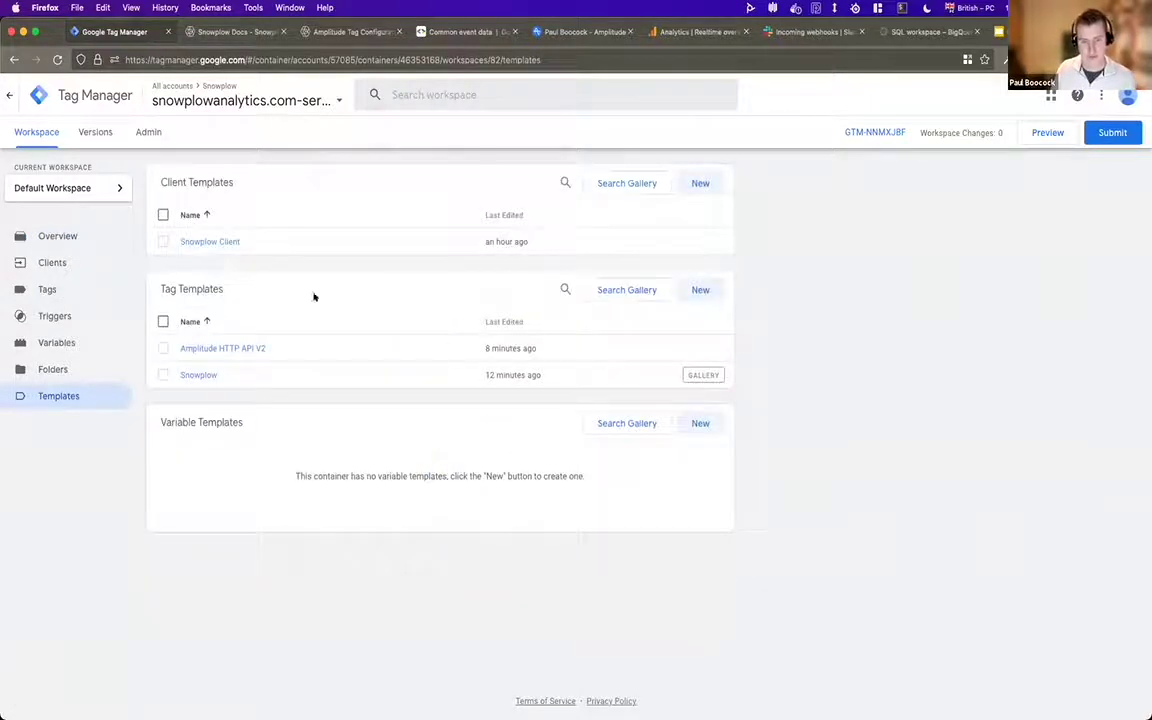
pyautogui.click(622, 290)
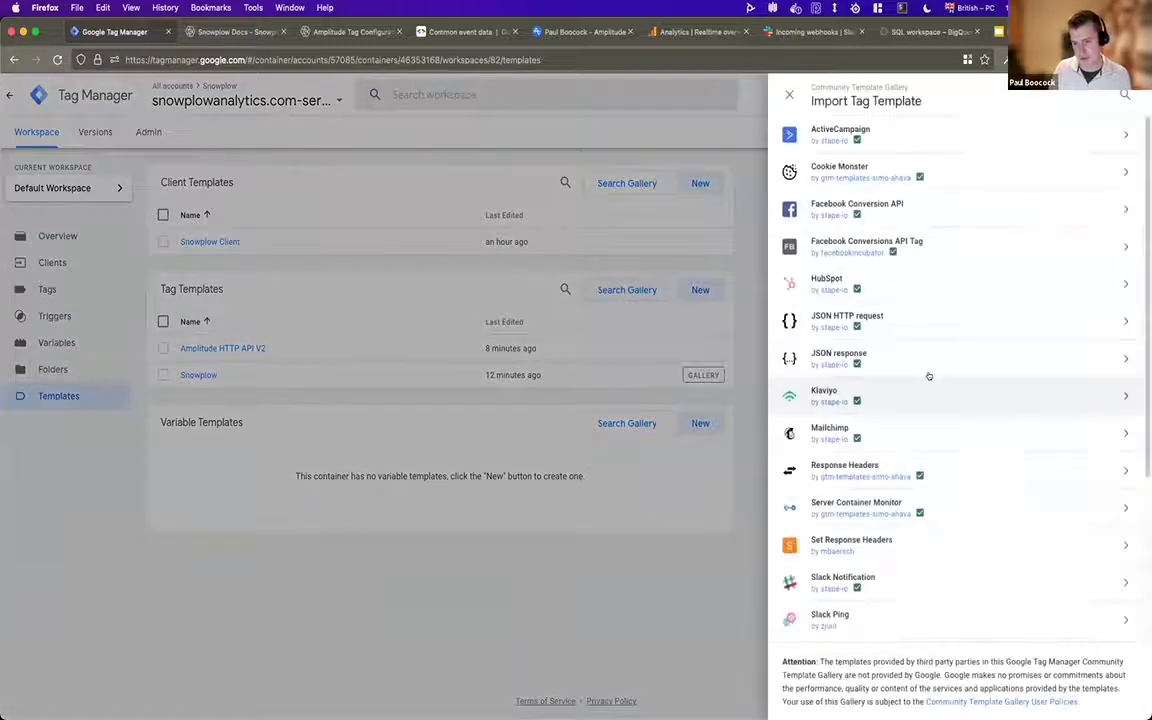
pyautogui.scroll(-3, 910, 483)
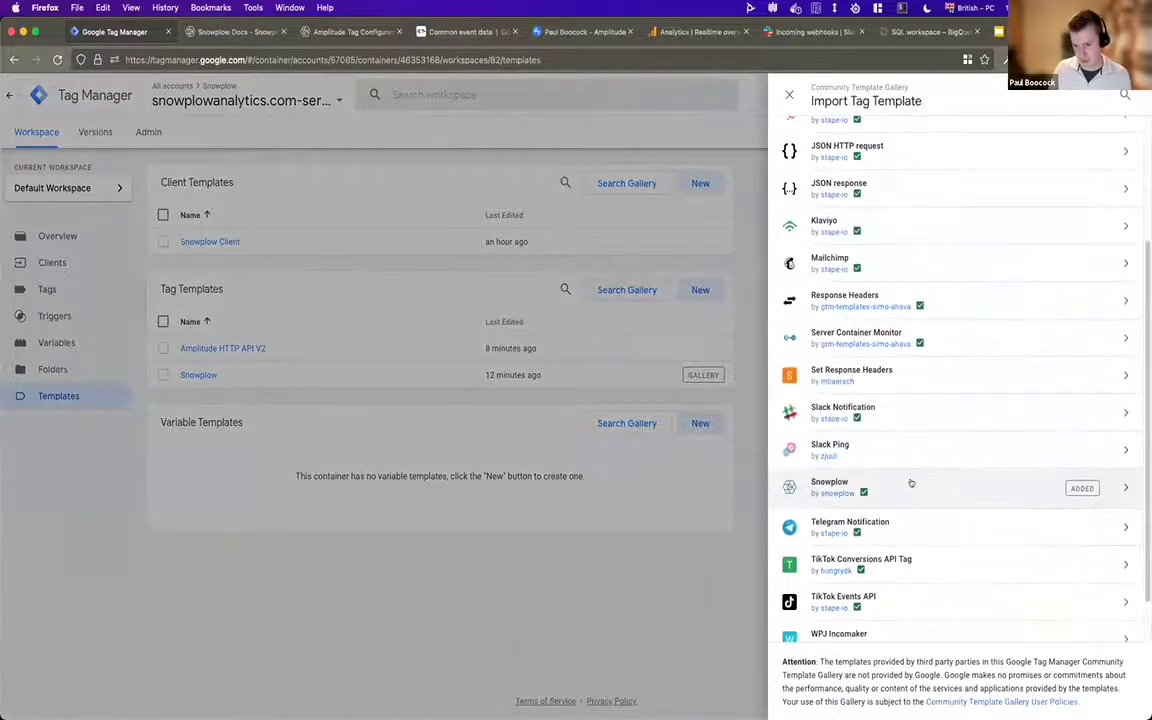
pyautogui.click(862, 450)
pyautogui.click(1045, 95)
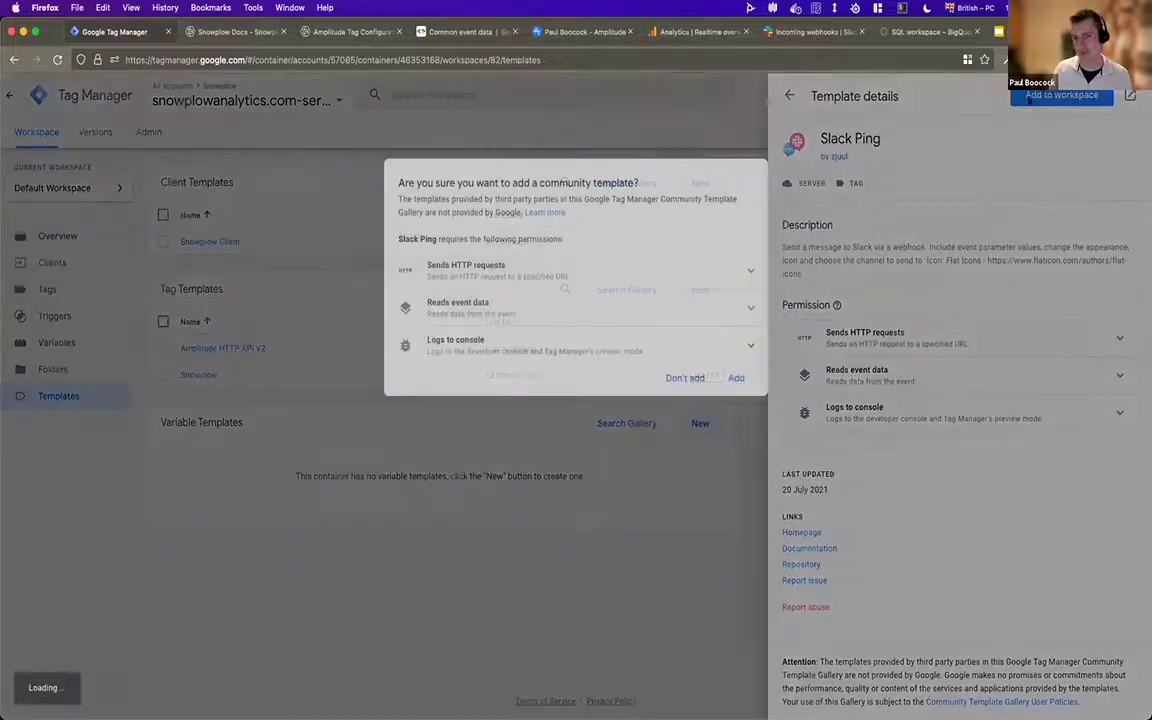
pyautogui.click(737, 377)
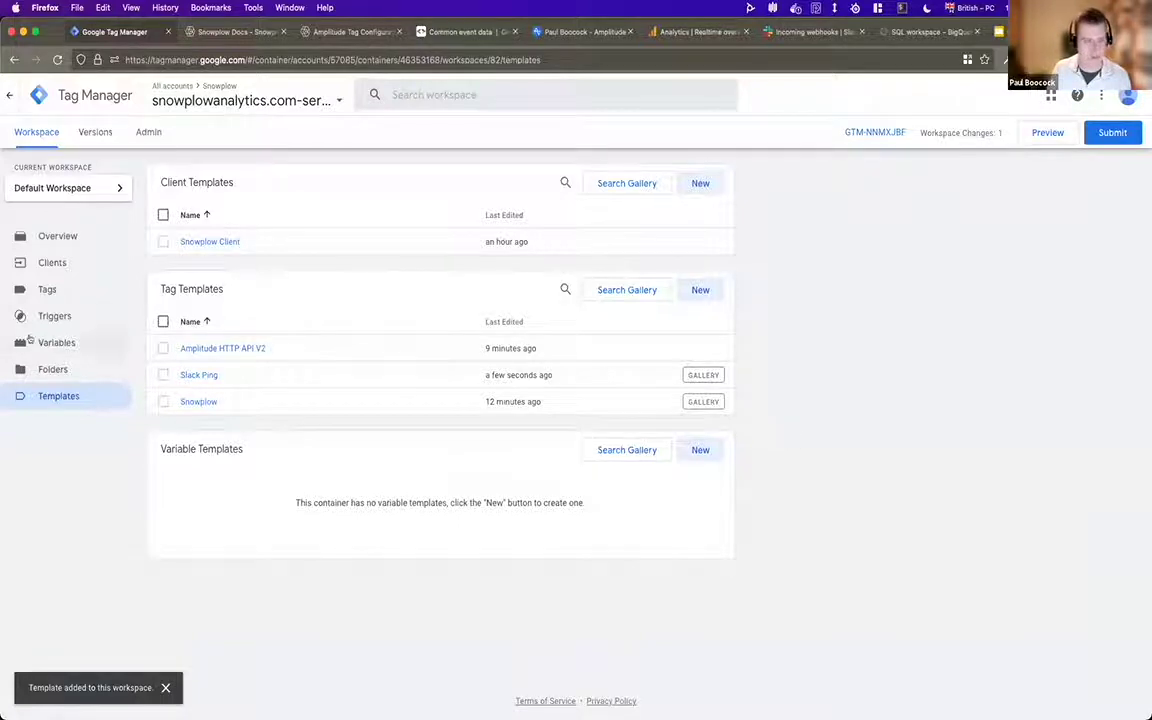
# Create a new untitled tag of type Slack Ping.
pyautogui.click(47, 289)
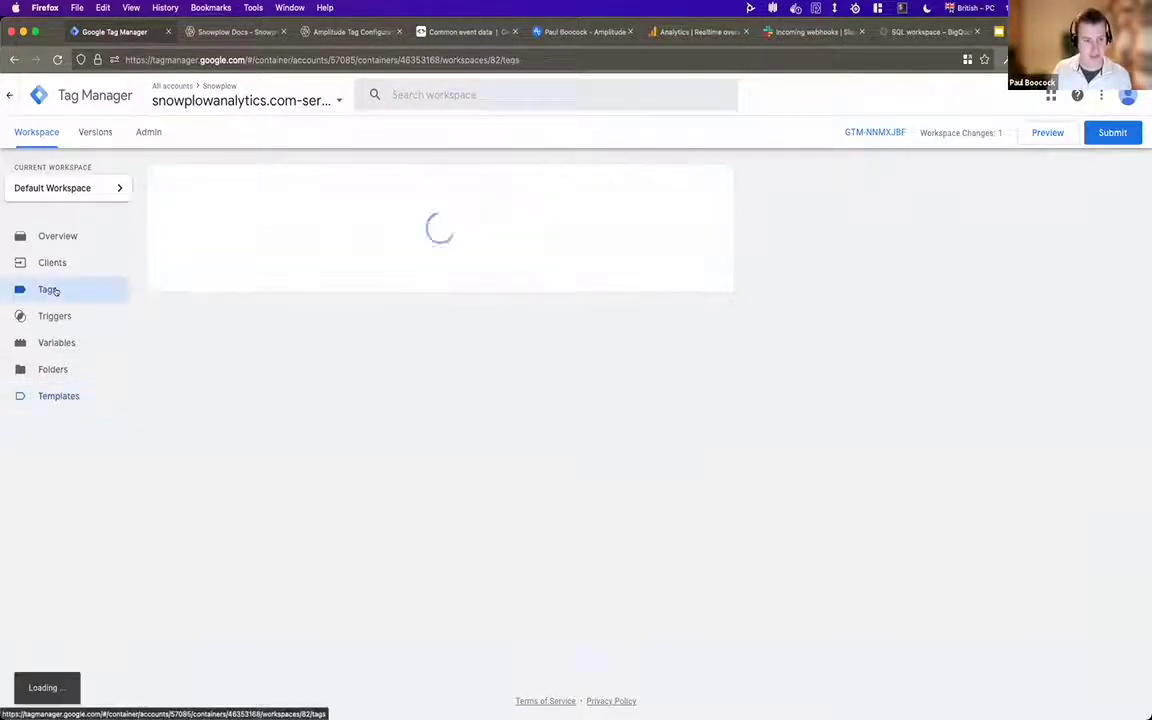
pyautogui.click(699, 184)
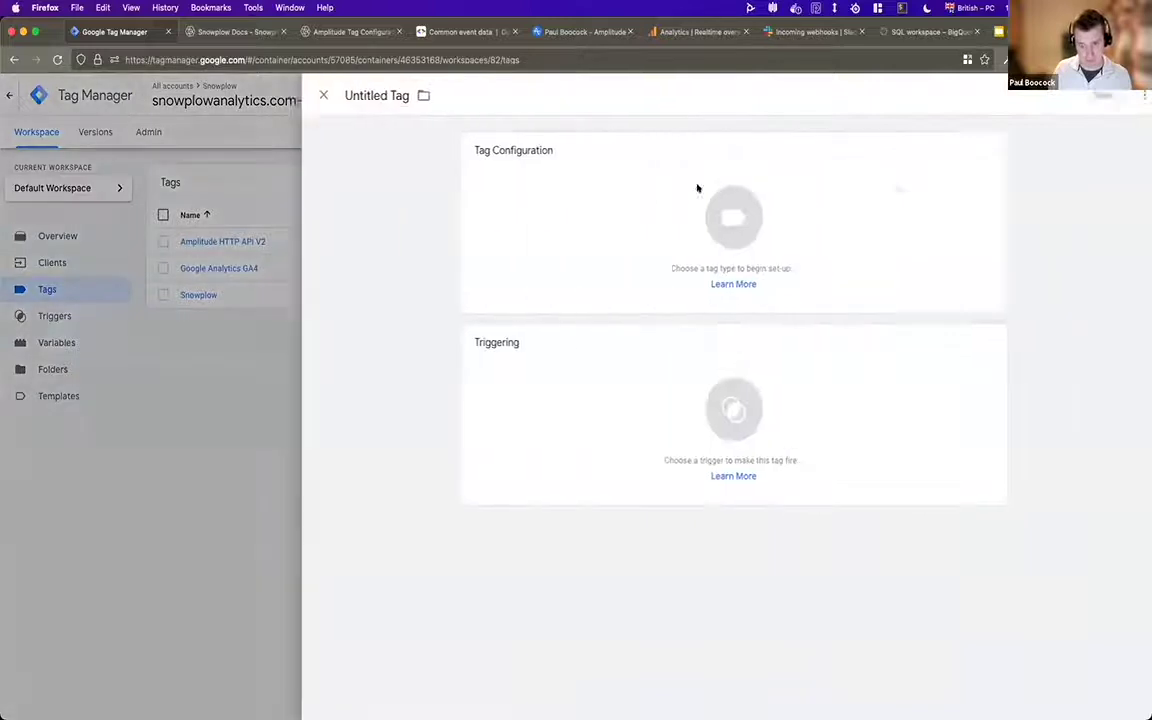
pyautogui.click(612, 231)
pyautogui.click(869, 249)
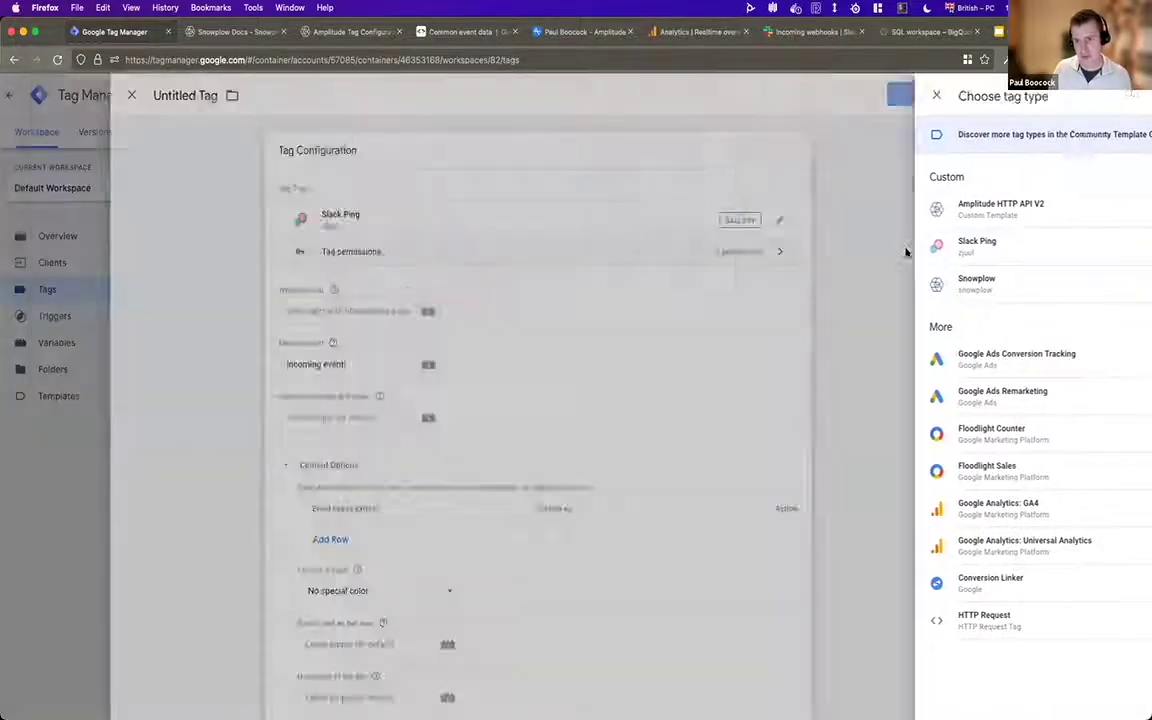
# Copy the webhook URL from Slack's Incoming webhooks page.
pyautogui.click(808, 31)
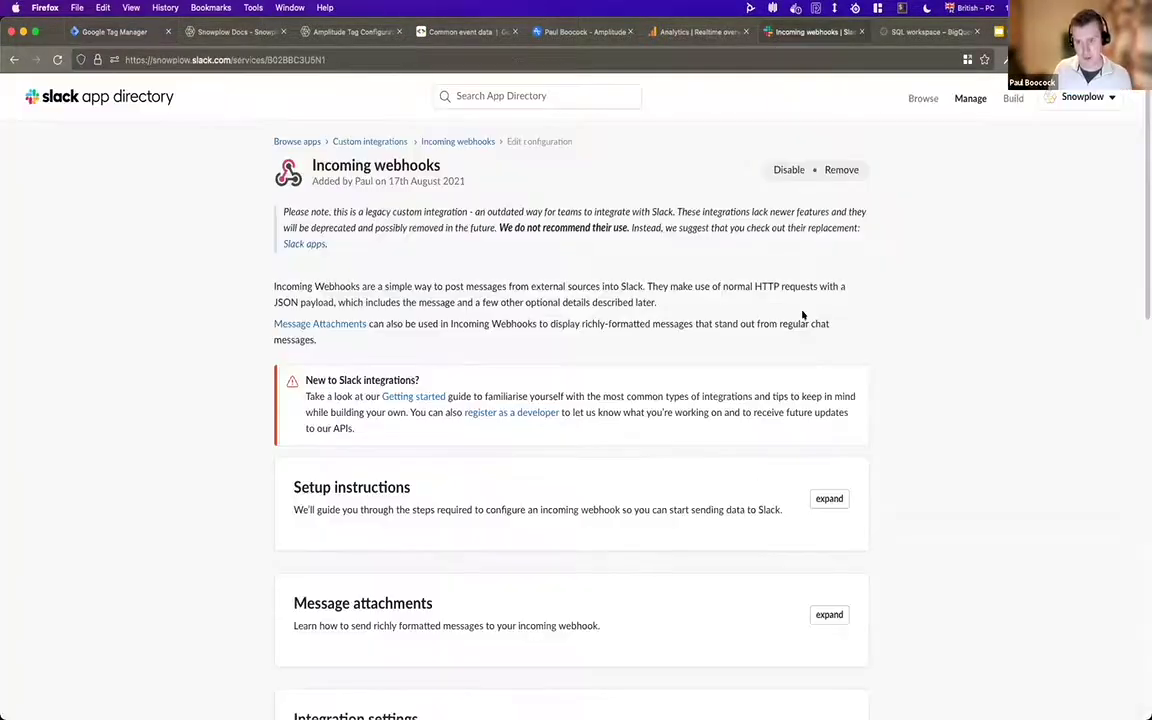
pyautogui.scroll(-5, 857, 521)
pyautogui.click(768, 657)
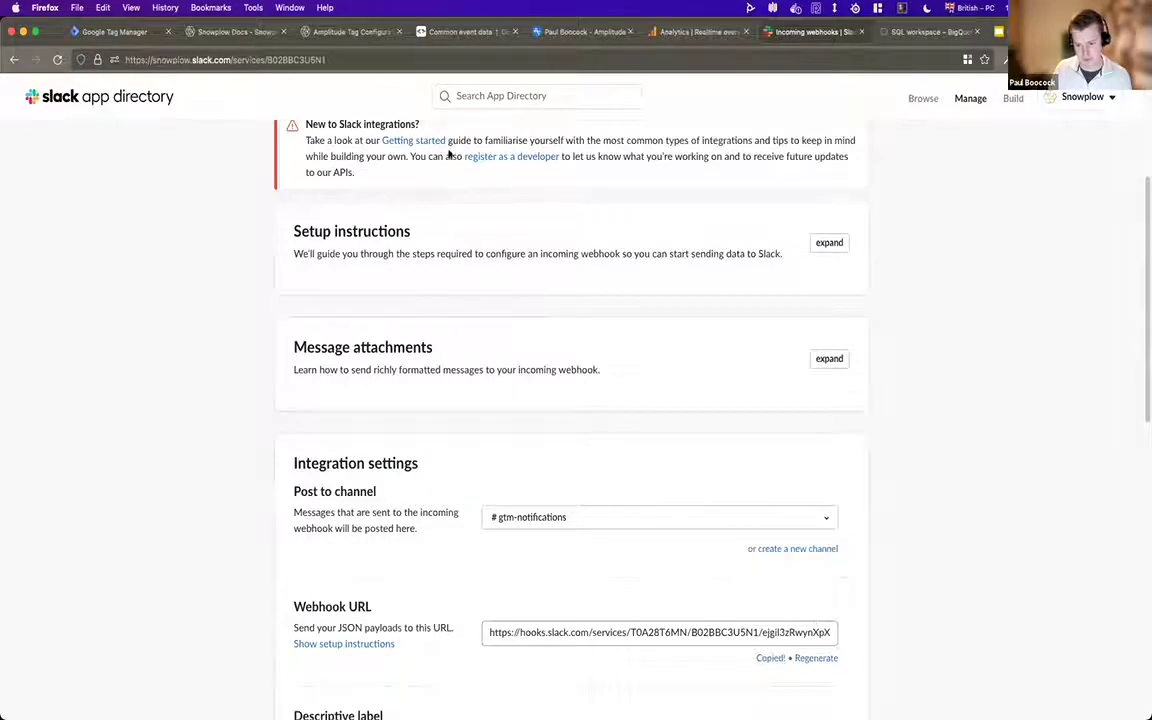
pyautogui.click(150, 31)
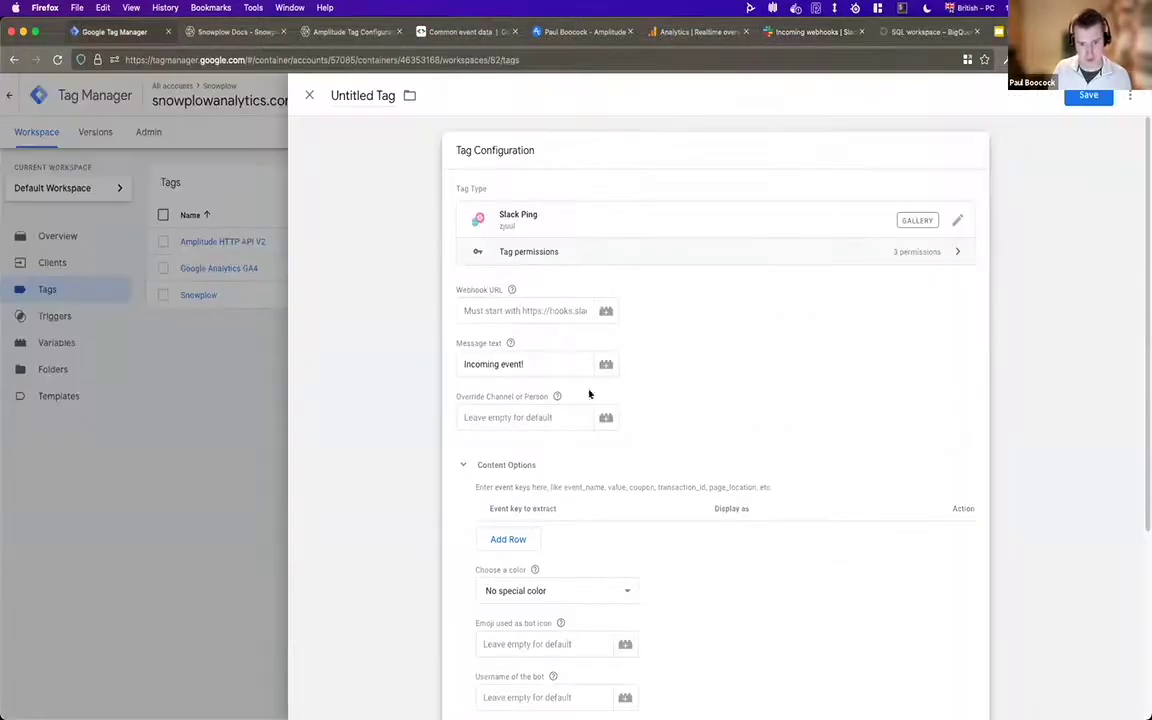
# Paste the Slack webhook URL into the tag and change the message text to 'New Page View'.
pyautogui.click(533, 310)
pyautogui.click(368, 360)
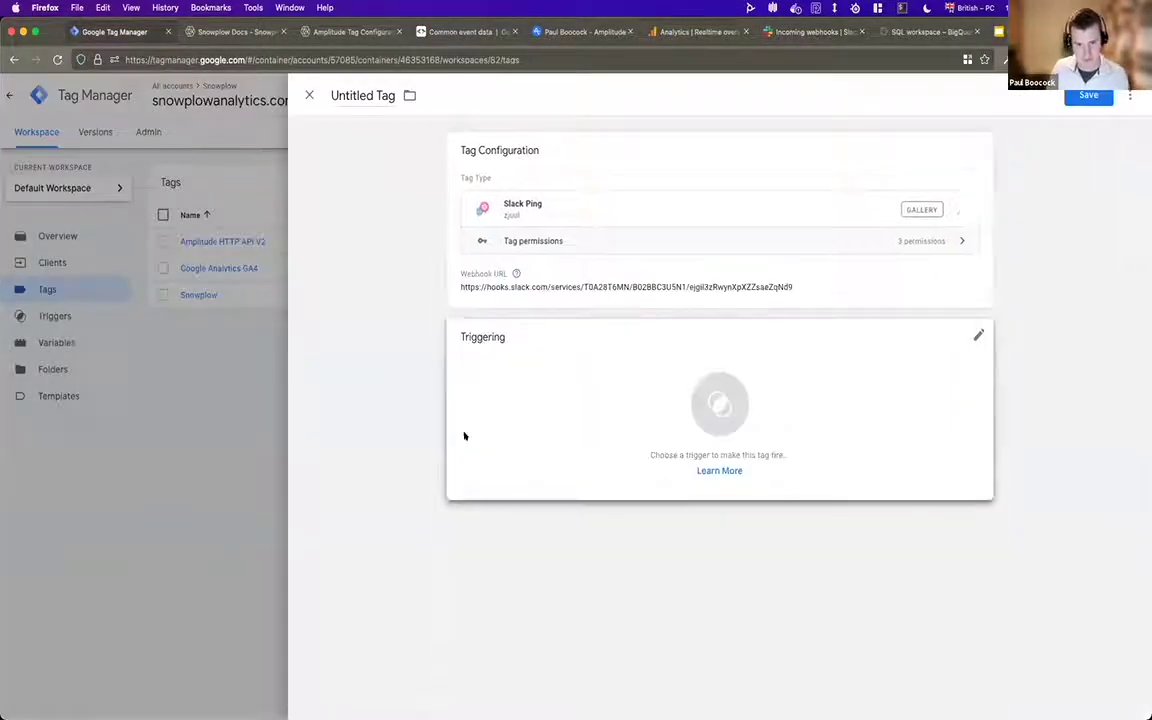
pyautogui.click(597, 283)
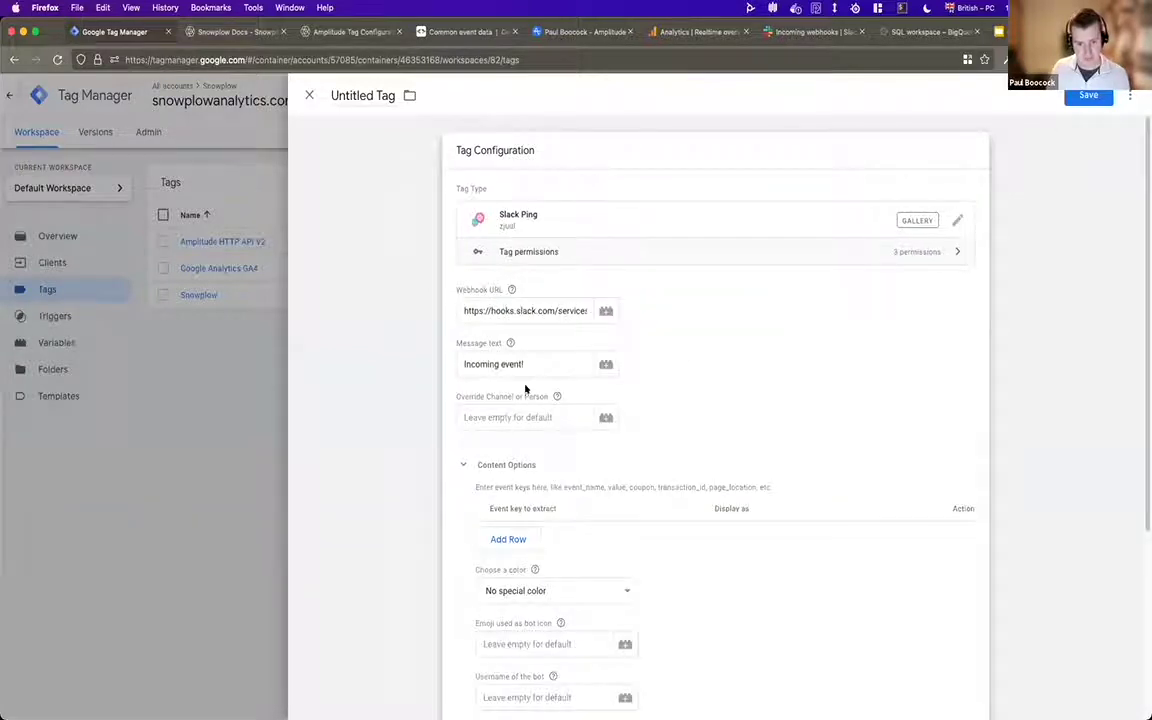
pyautogui.moveTo(585, 364); pyautogui.dragTo(359, 348)
pyautogui.write('New Page')
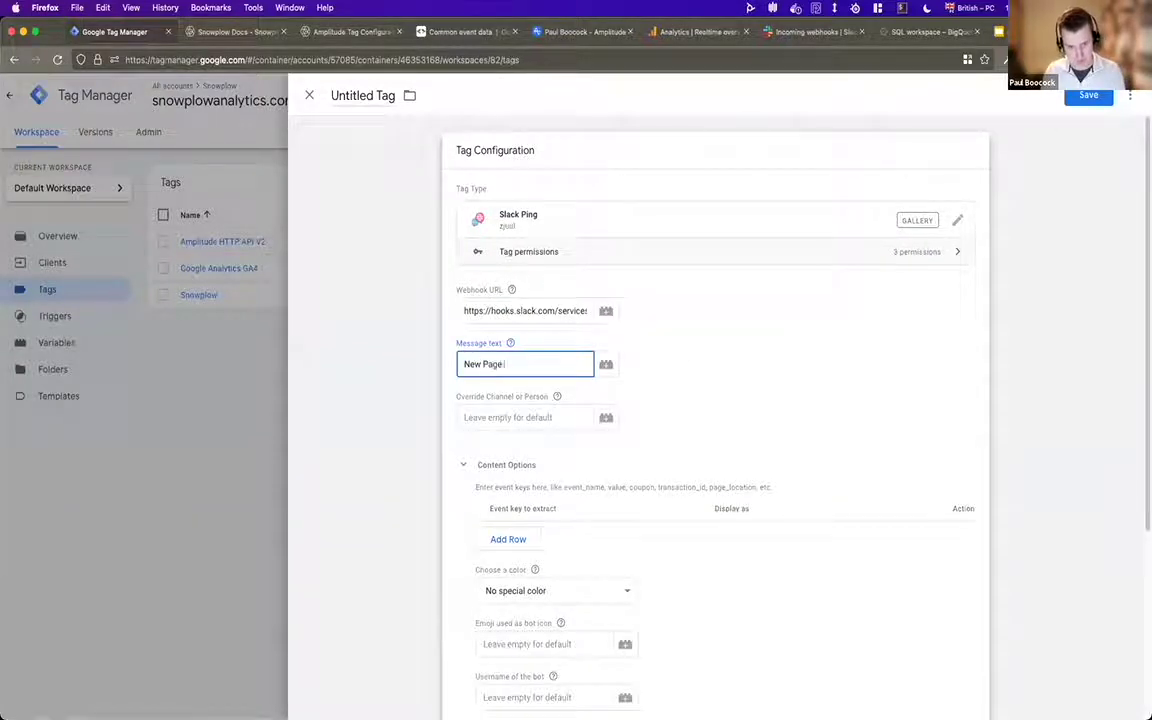
pyautogui.write(' View')
pyautogui.click(508, 539)
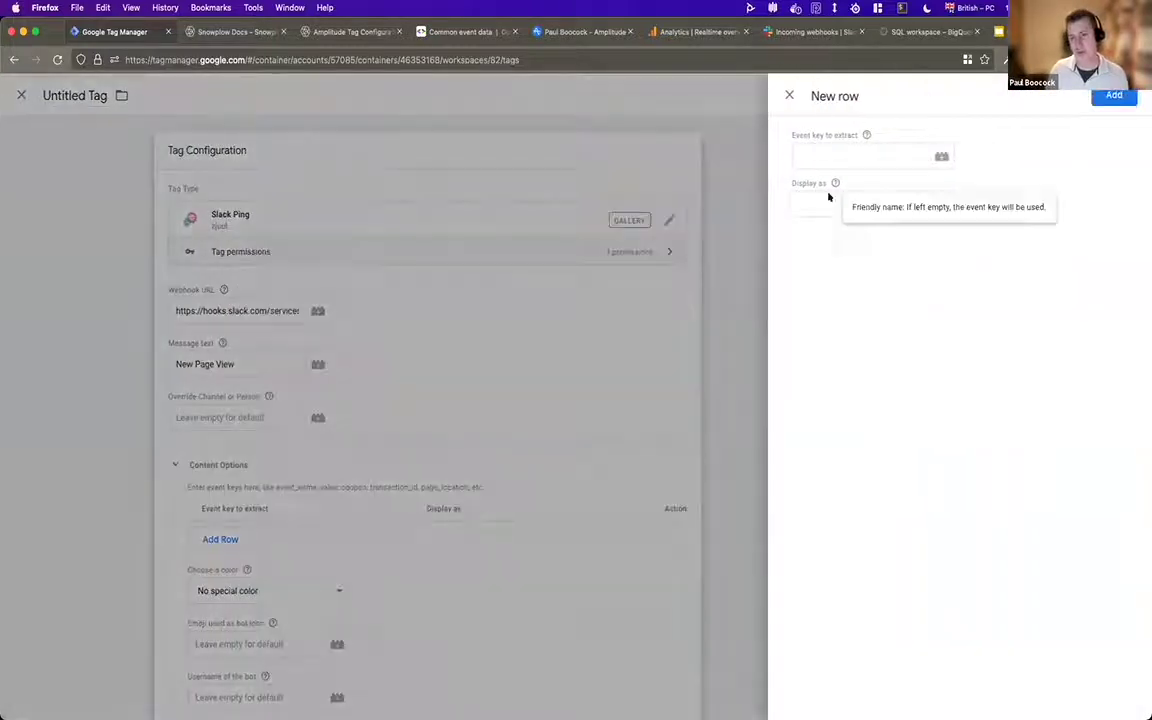
# Add a content row extracting page_location, displayed as Page Location.
pyautogui.click(462, 32)
pyautogui.scroll(1, 367, 359)
pyautogui.doubleClick(344, 343)
pyautogui.press('super+c')
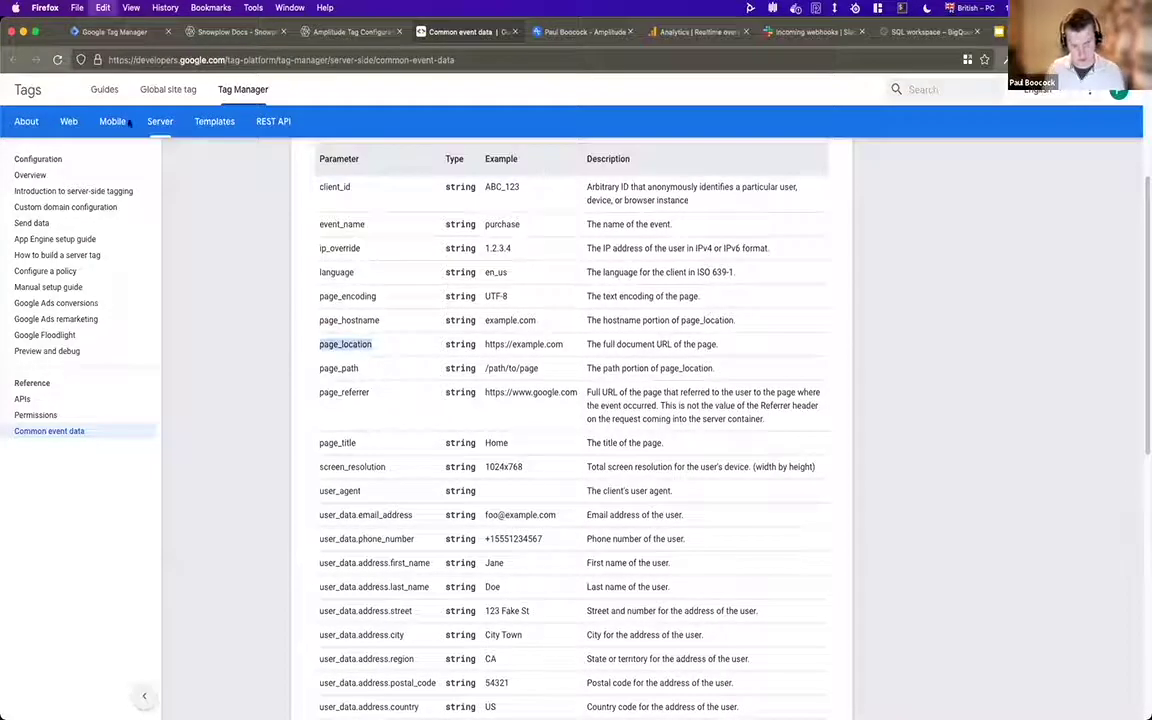
pyautogui.click(115, 32)
pyautogui.click(845, 157)
pyautogui.press('super+v')
pyautogui.click(819, 209)
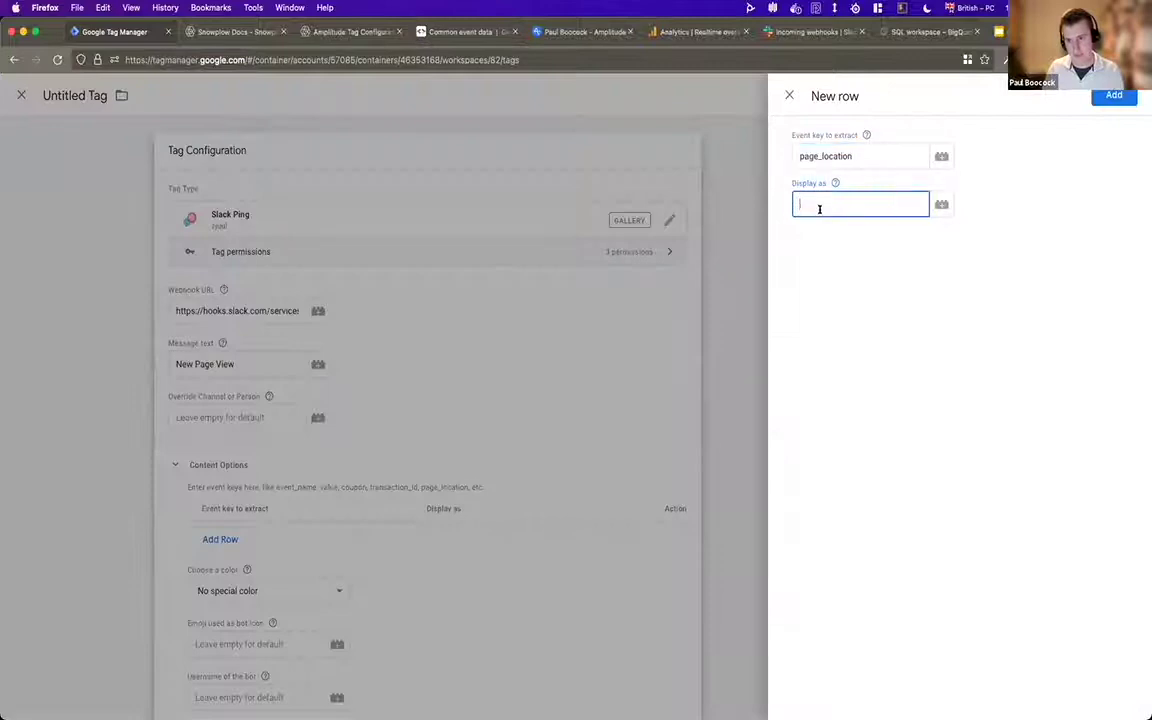
pyautogui.write('Page Location')
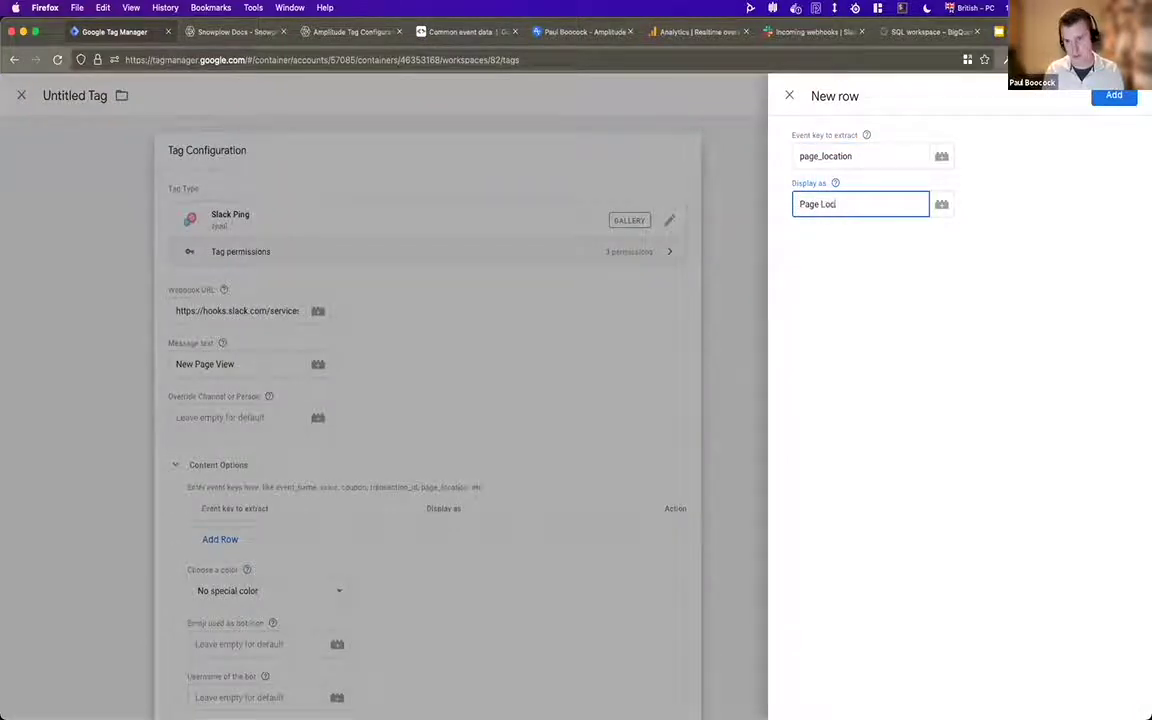
pyautogui.click(1114, 95)
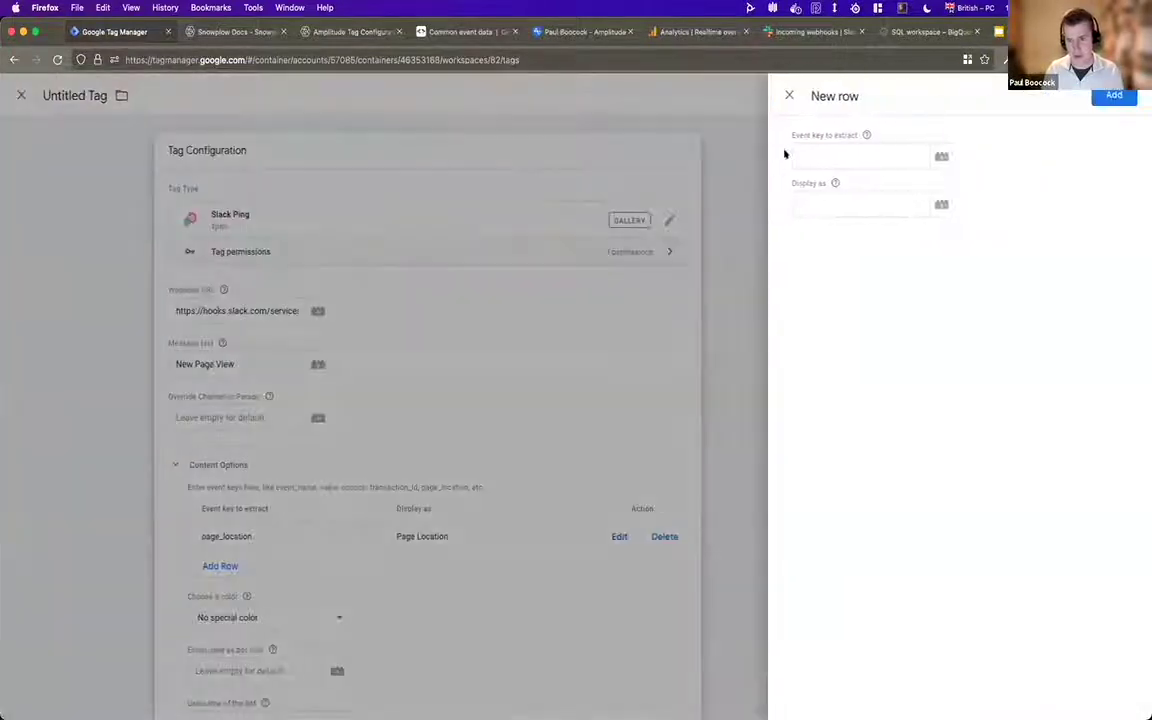
# Add a second content row extracting client_id, displayed as Device ID.
pyautogui.click(798, 156)
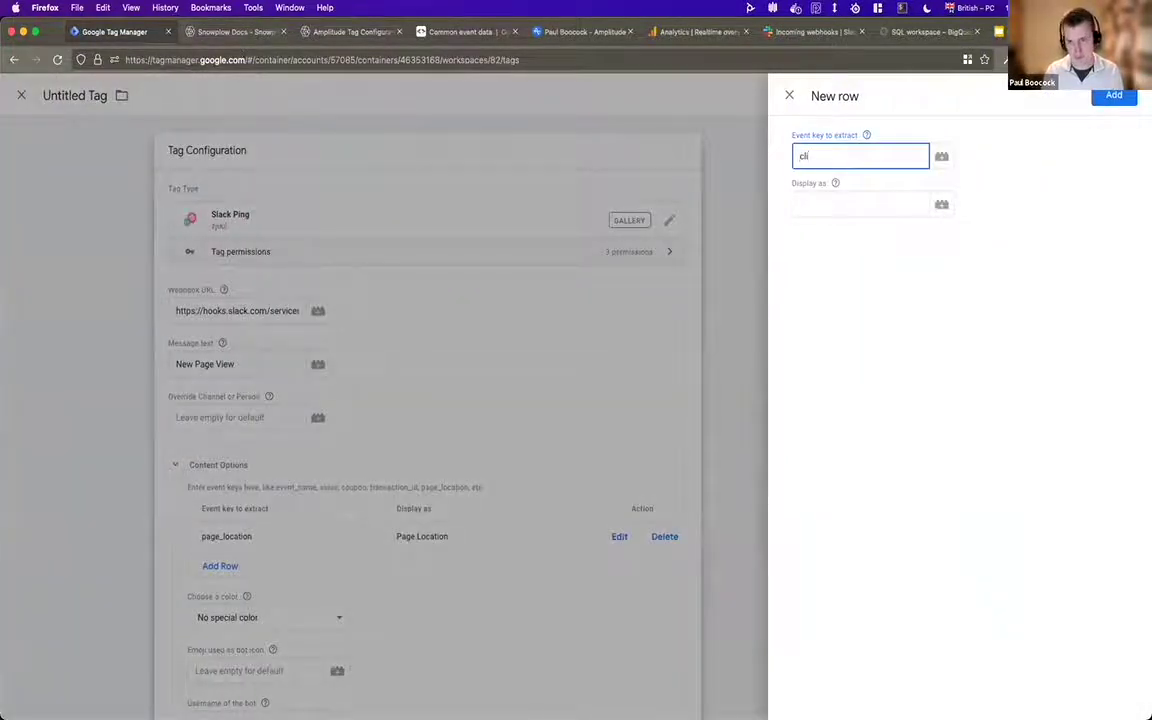
pyautogui.click(860, 204)
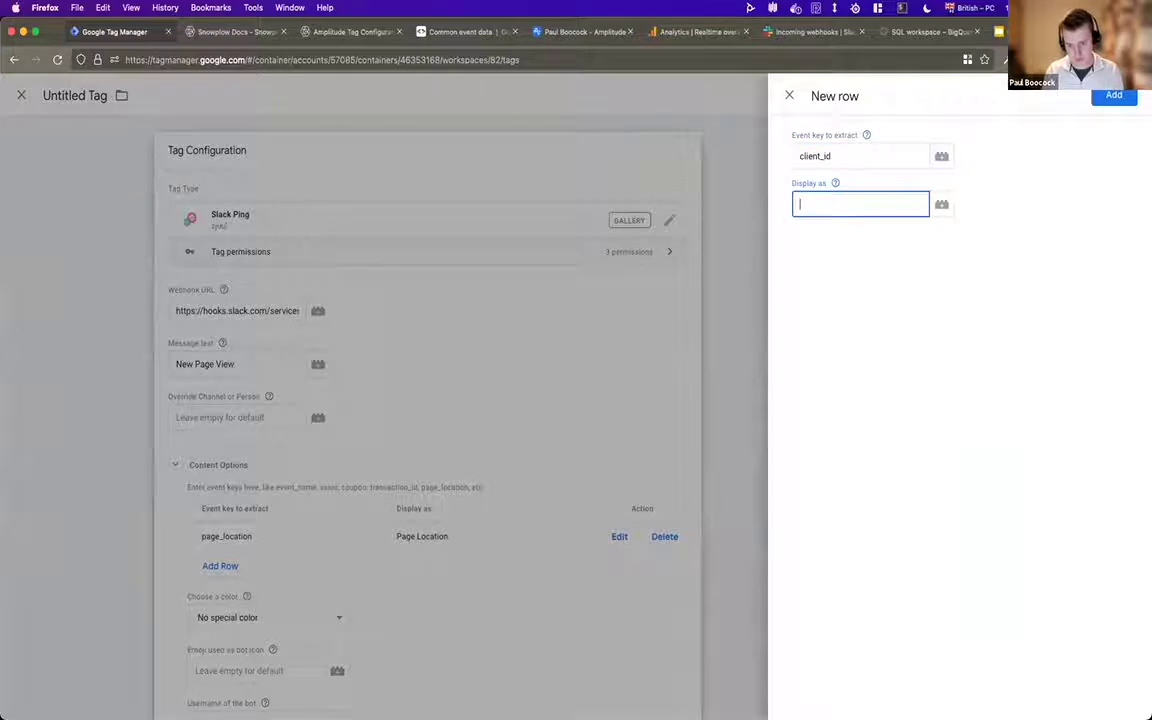
pyautogui.write('User ID')
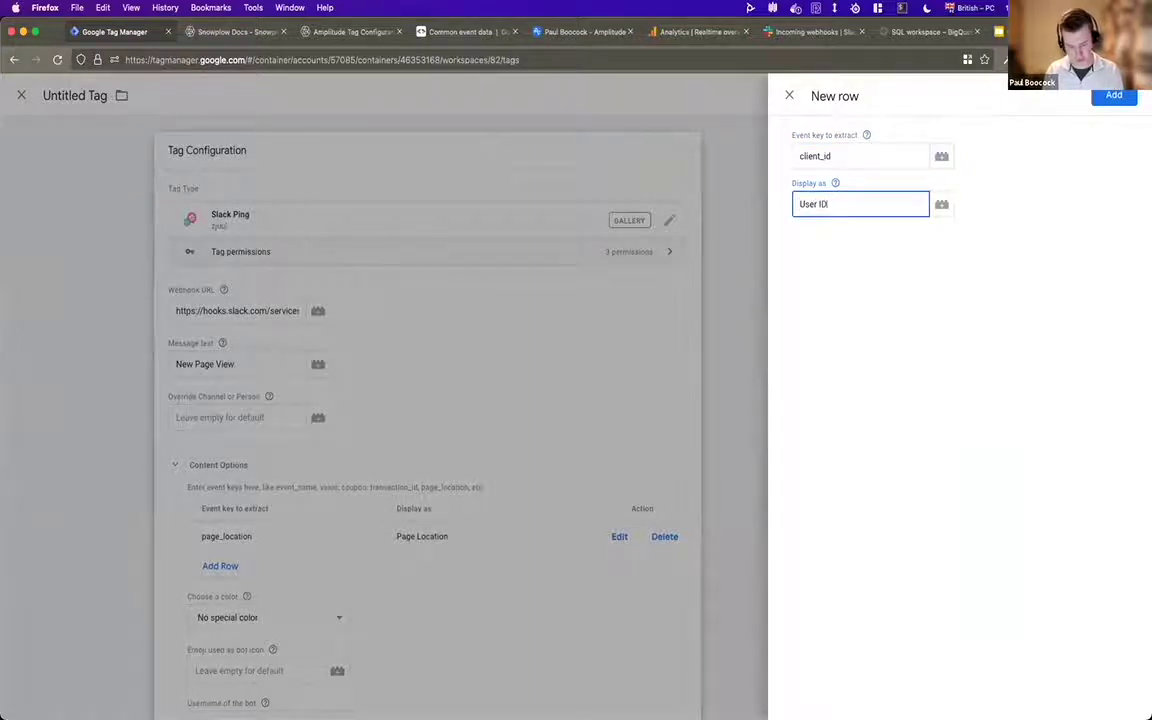
pyautogui.press('super+a')
pyautogui.write('Devi')
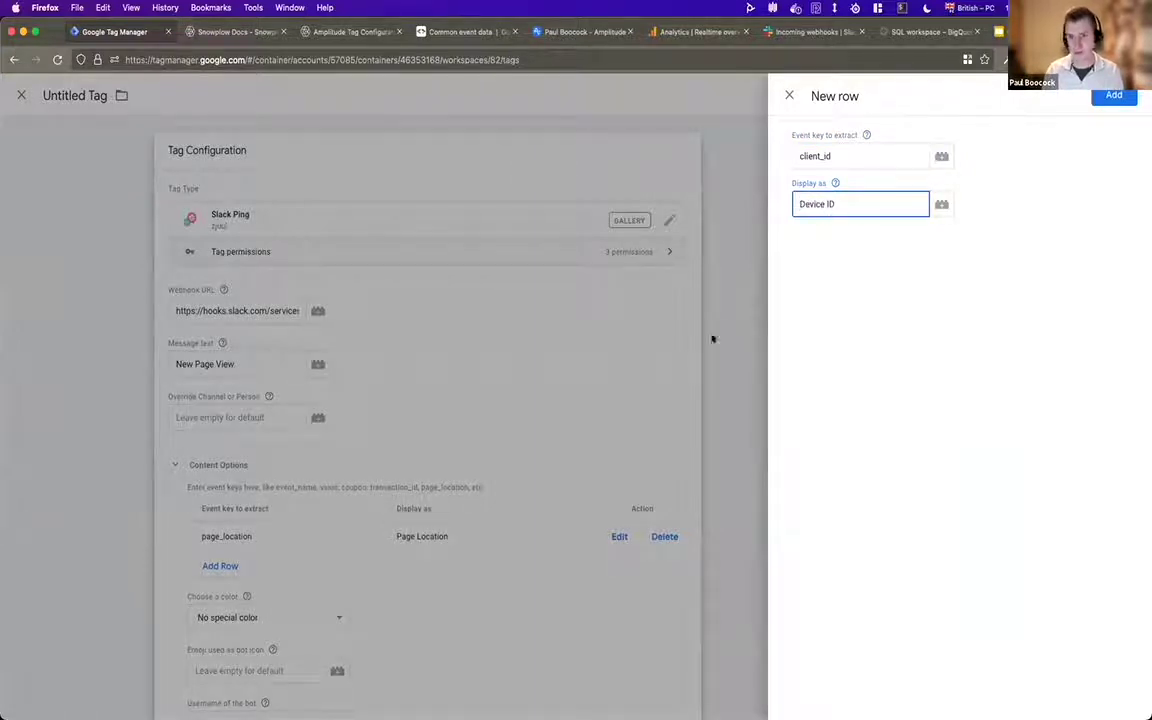
pyautogui.press('Return')
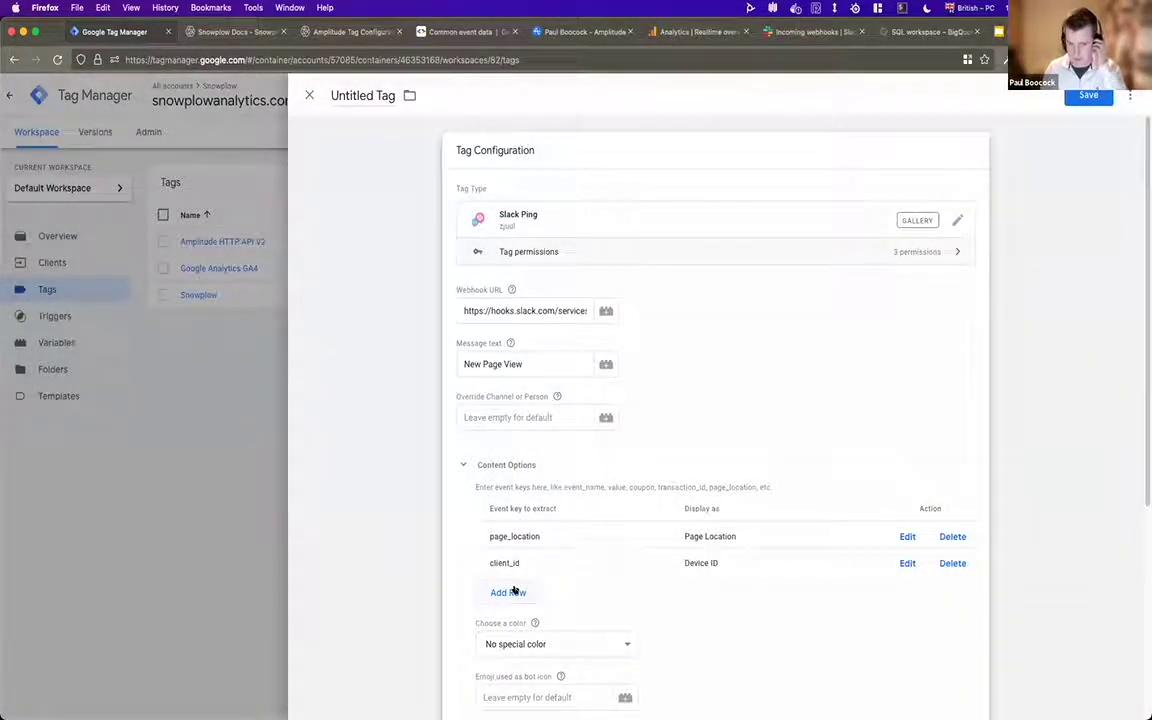
# Add a third row extracting x-sp-contexts_com_snowplowanalytics_snowplow_web_page_1.0.id, displayed as Page View ID.
pyautogui.click(510, 592)
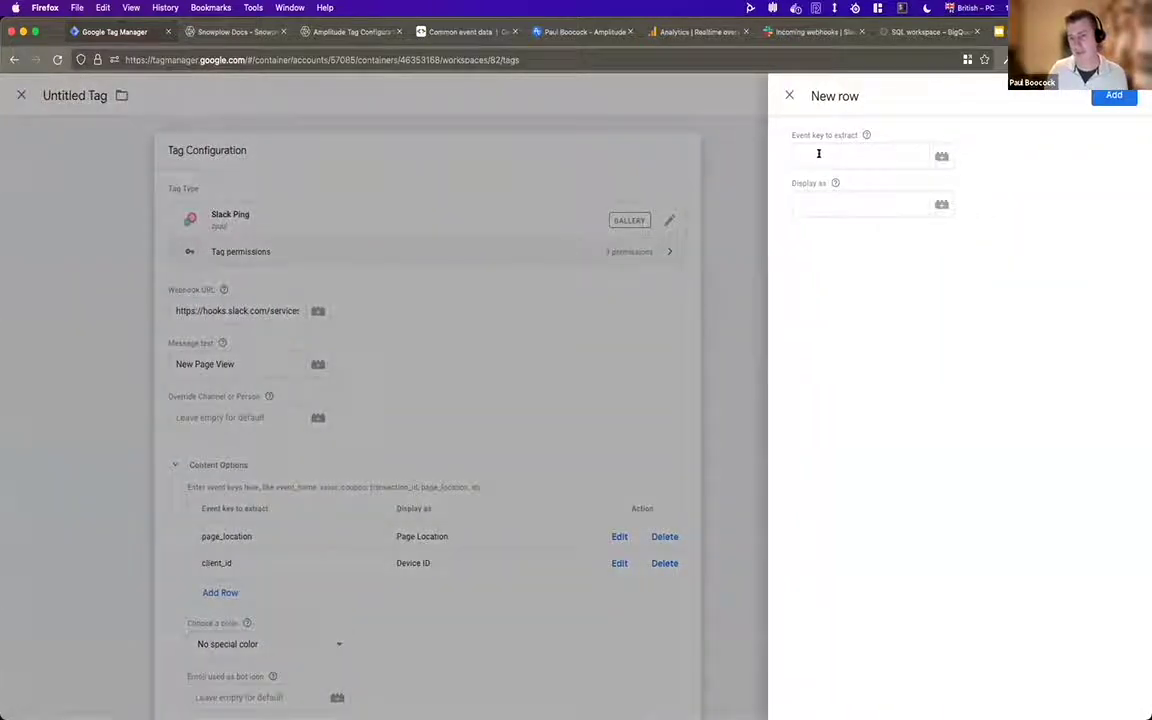
pyautogui.click(818, 154)
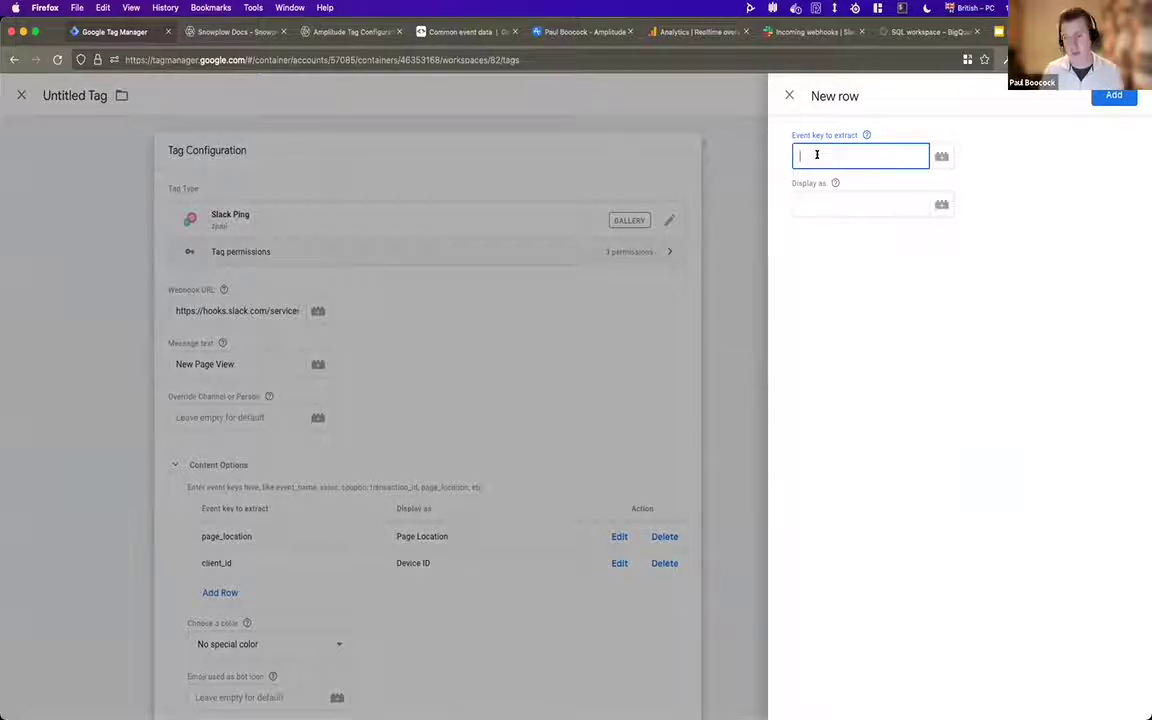
pyautogui.write('x-sp')
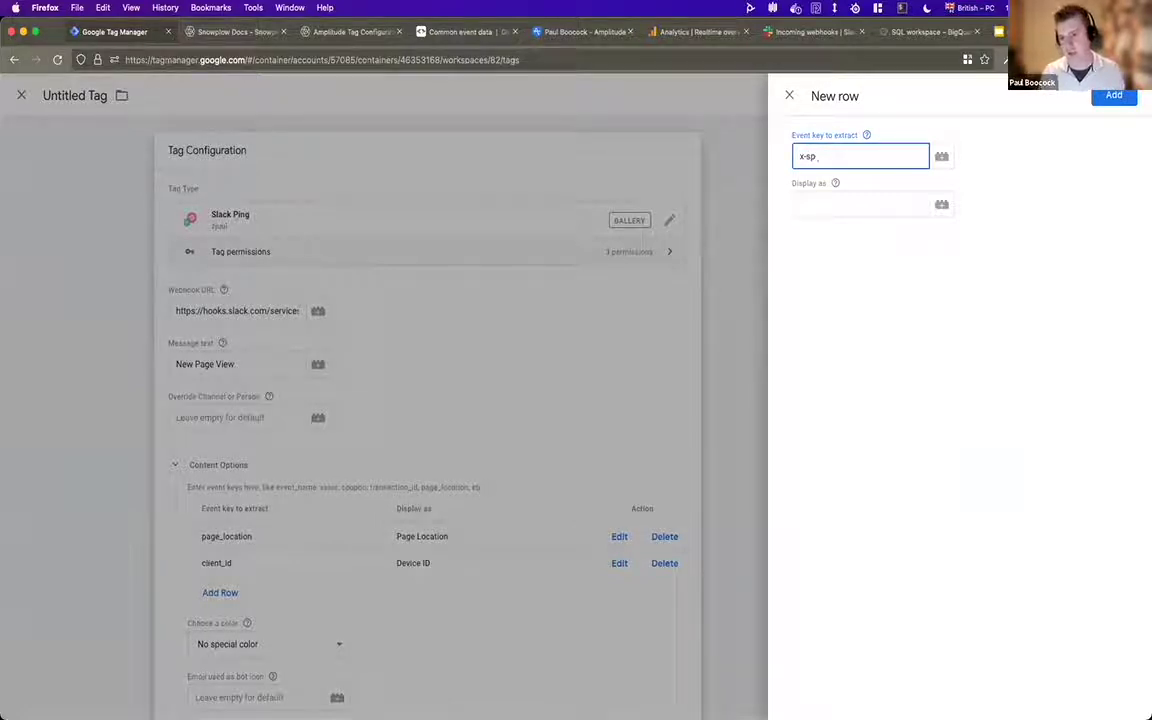
pyautogui.write('-contexts_c')
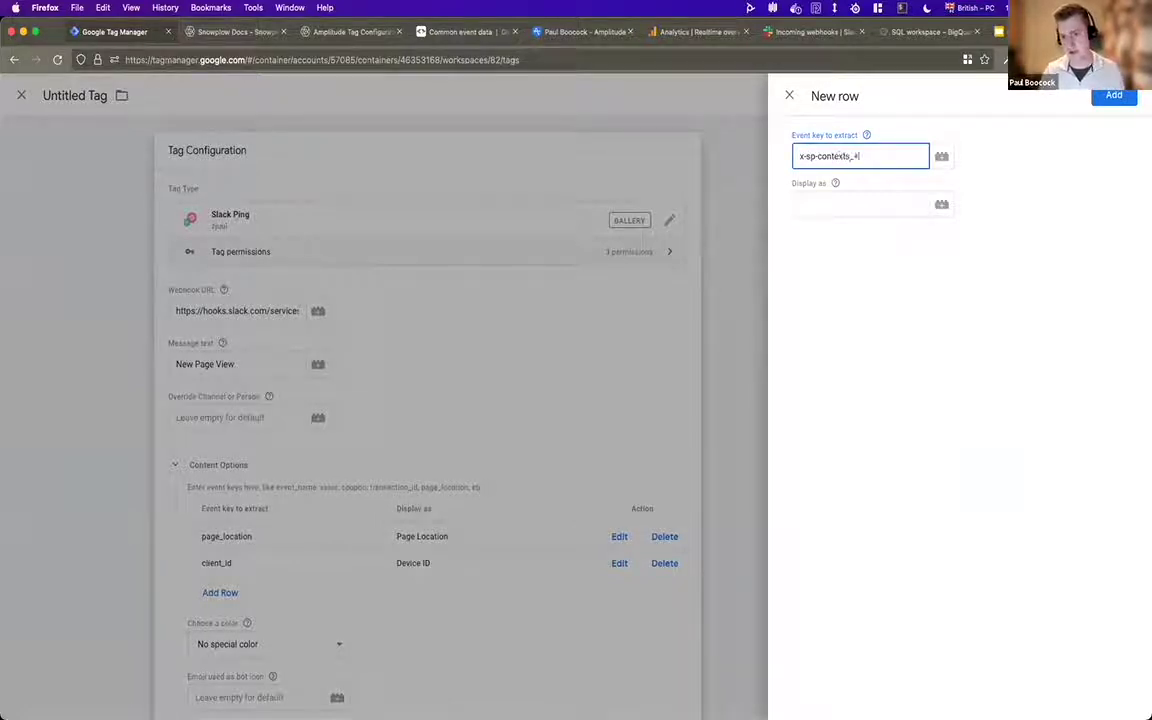
pyautogui.write('om')
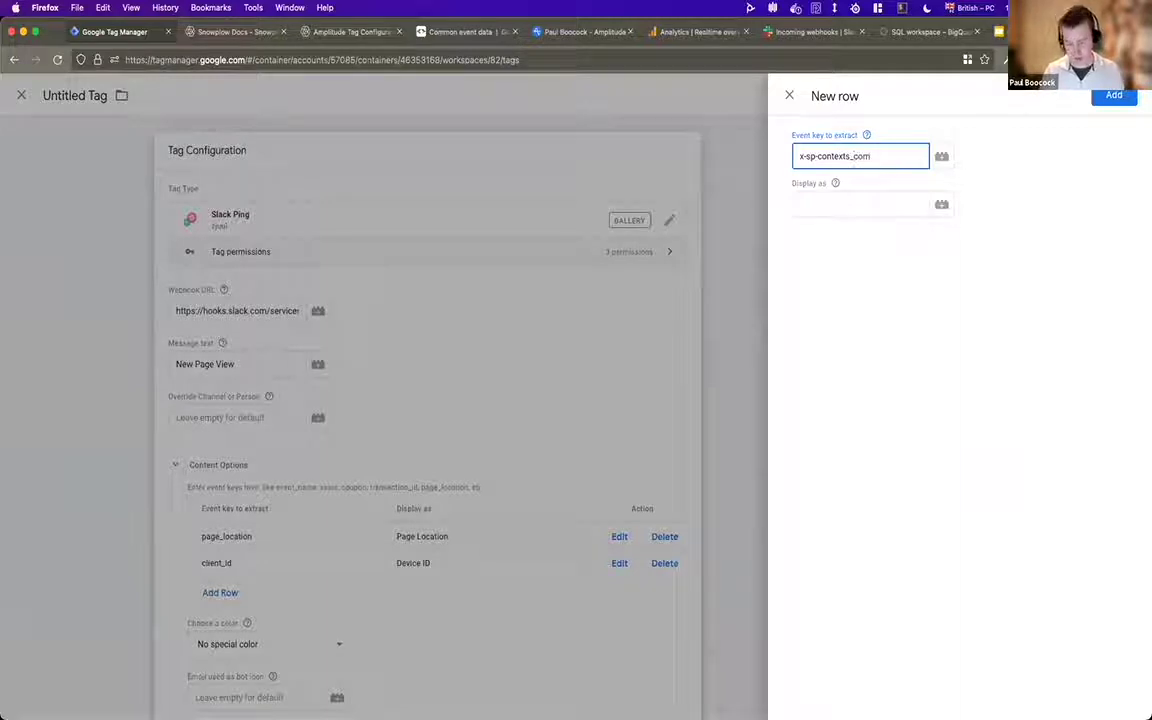
pyautogui.write('_snowplowanalyt')
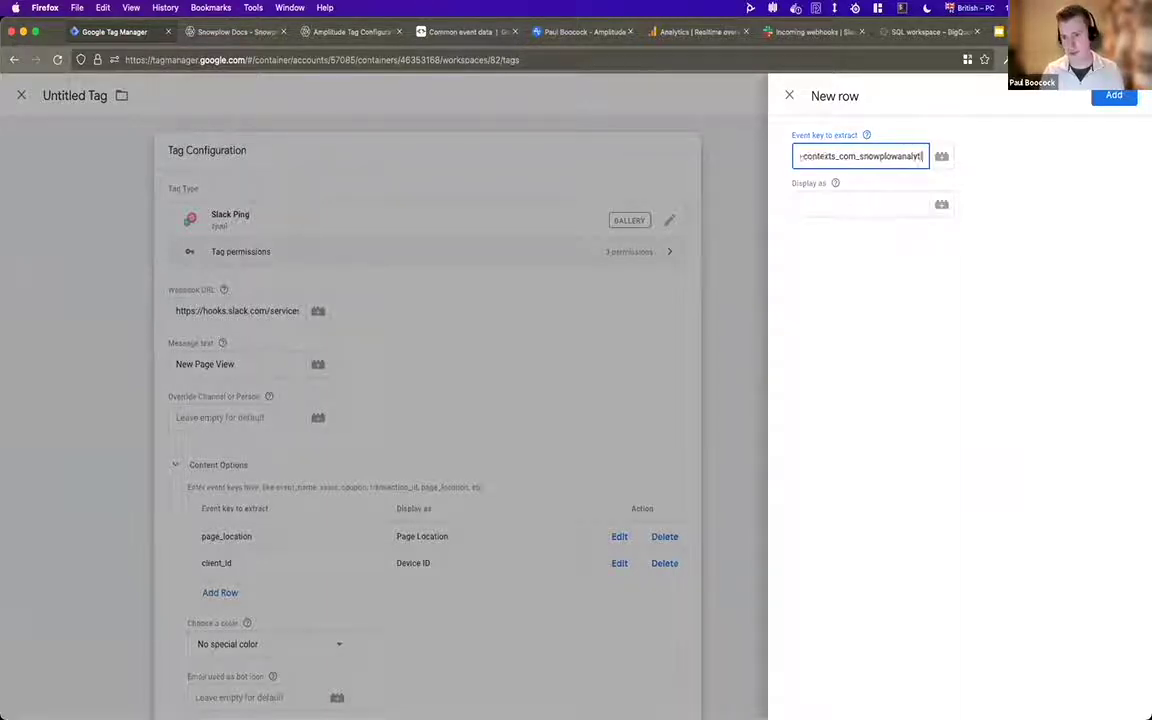
pyautogui.write('ics_snowplow')
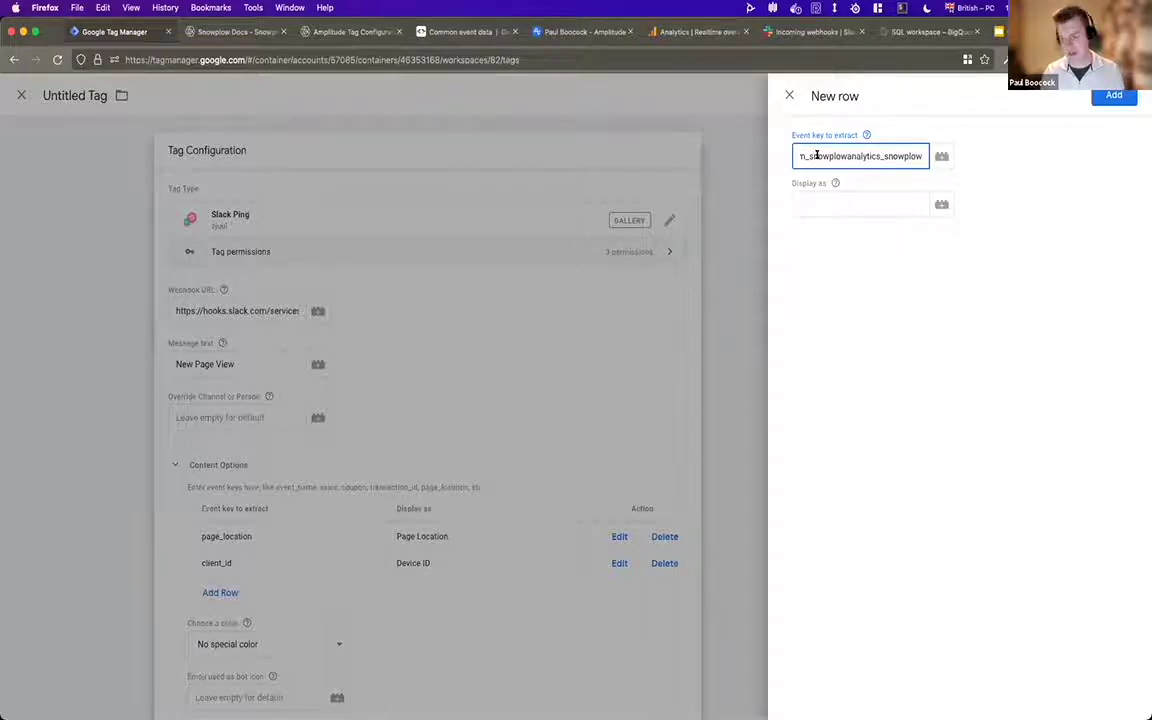
pyautogui.write('_')
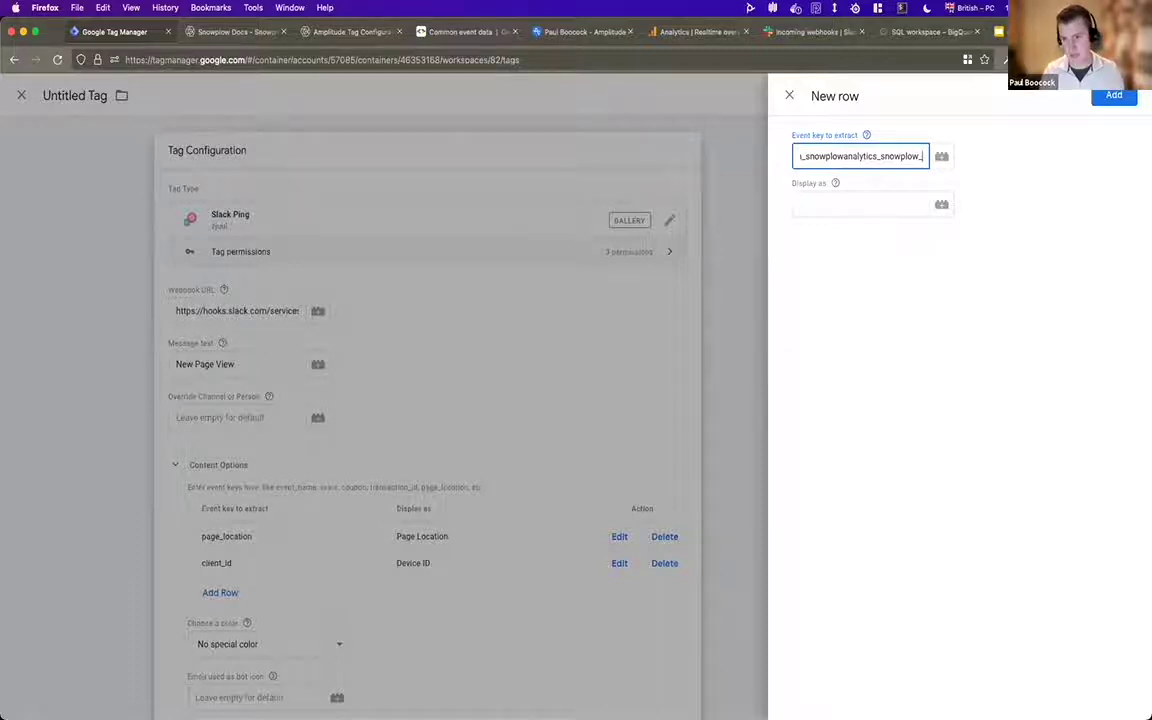
pyautogui.write('web_page_')
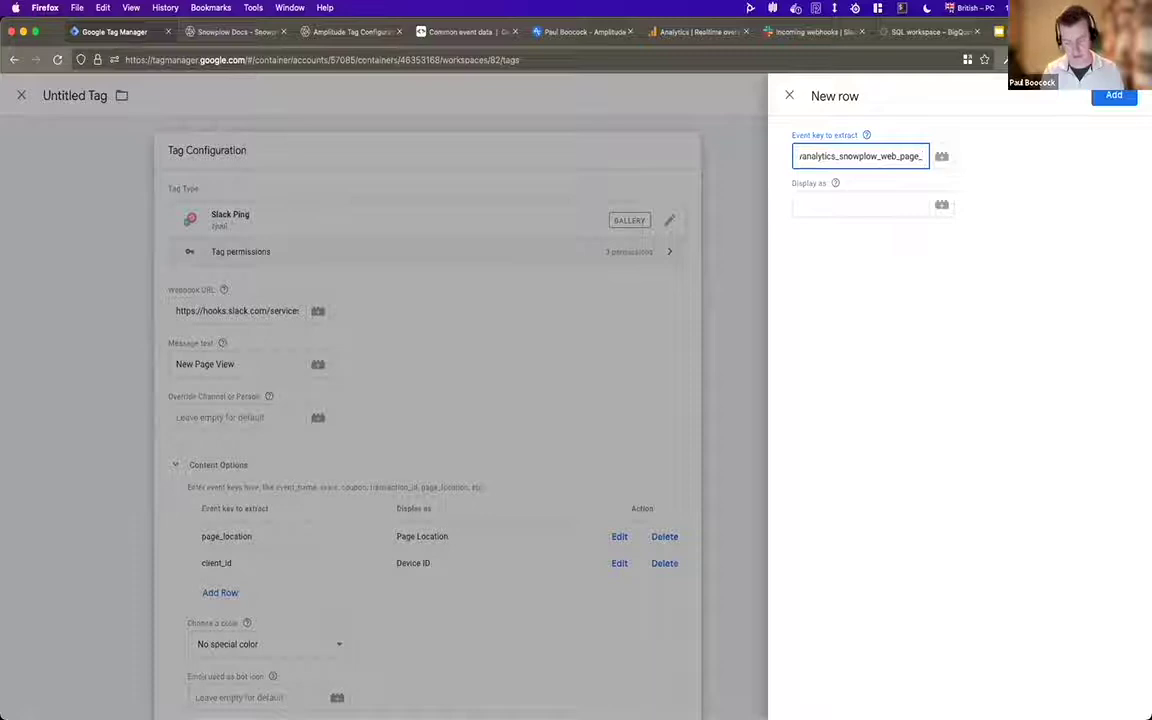
pyautogui.write('1')
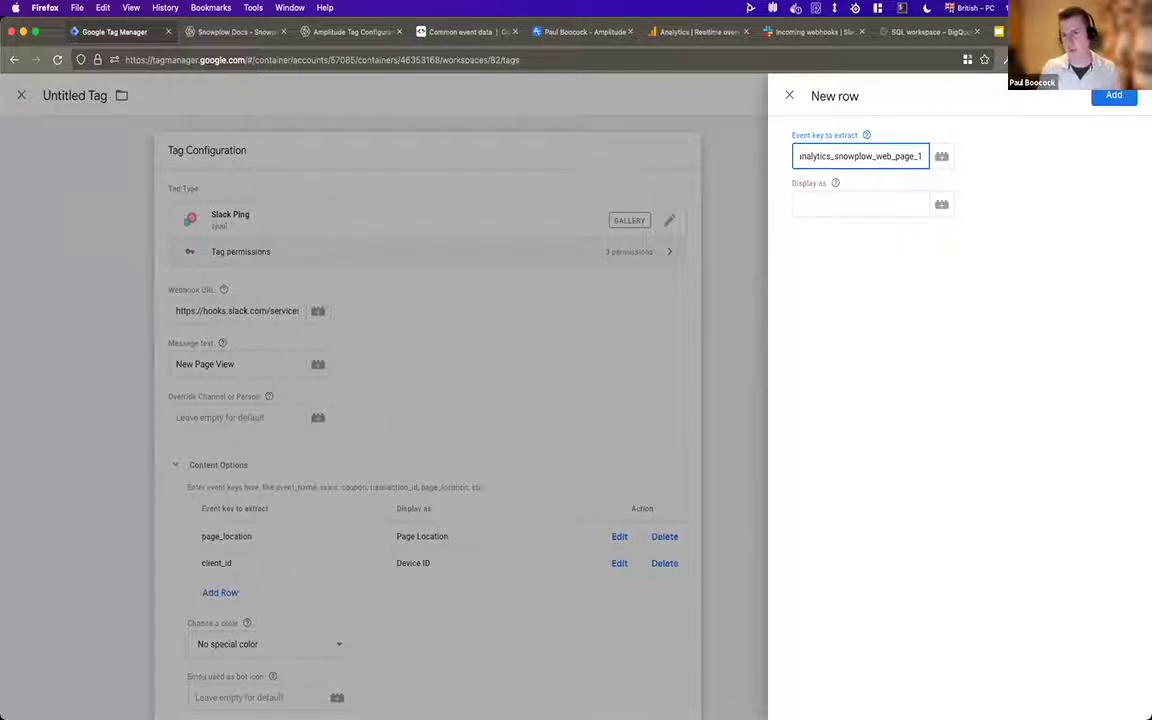
pyautogui.write('.0.')
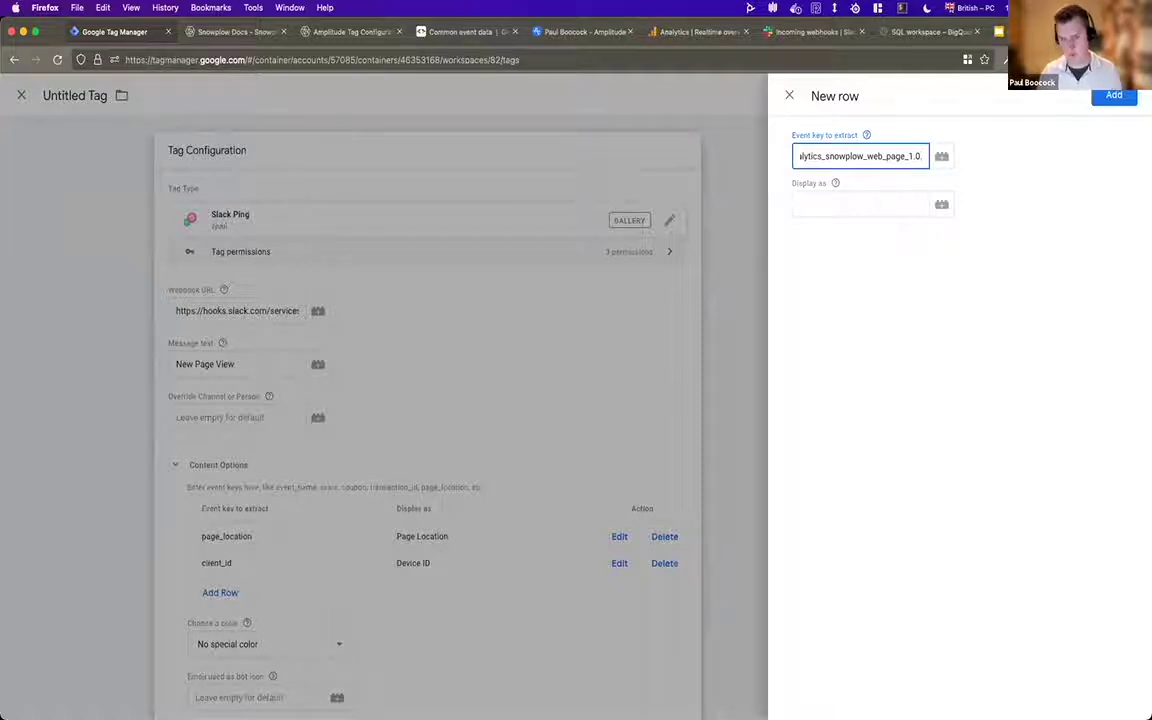
pyautogui.press('BackSpace')
pyautogui.write('1')
pyautogui.press('BackSpace')
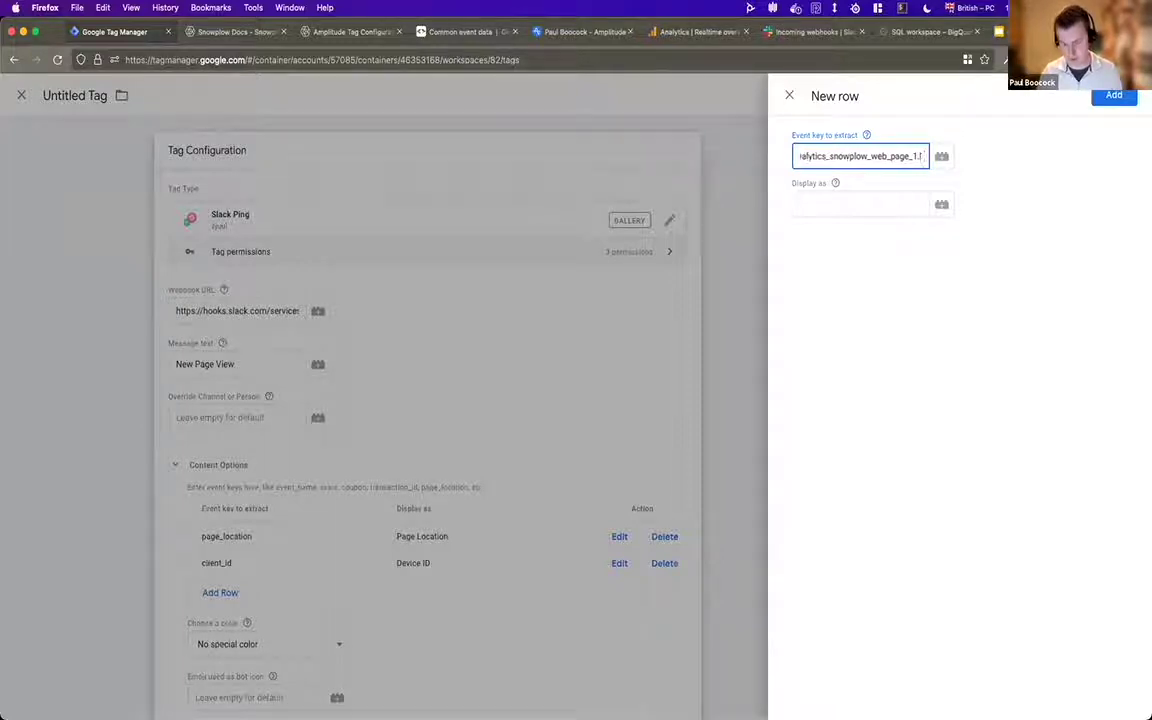
pyautogui.write('0.id')
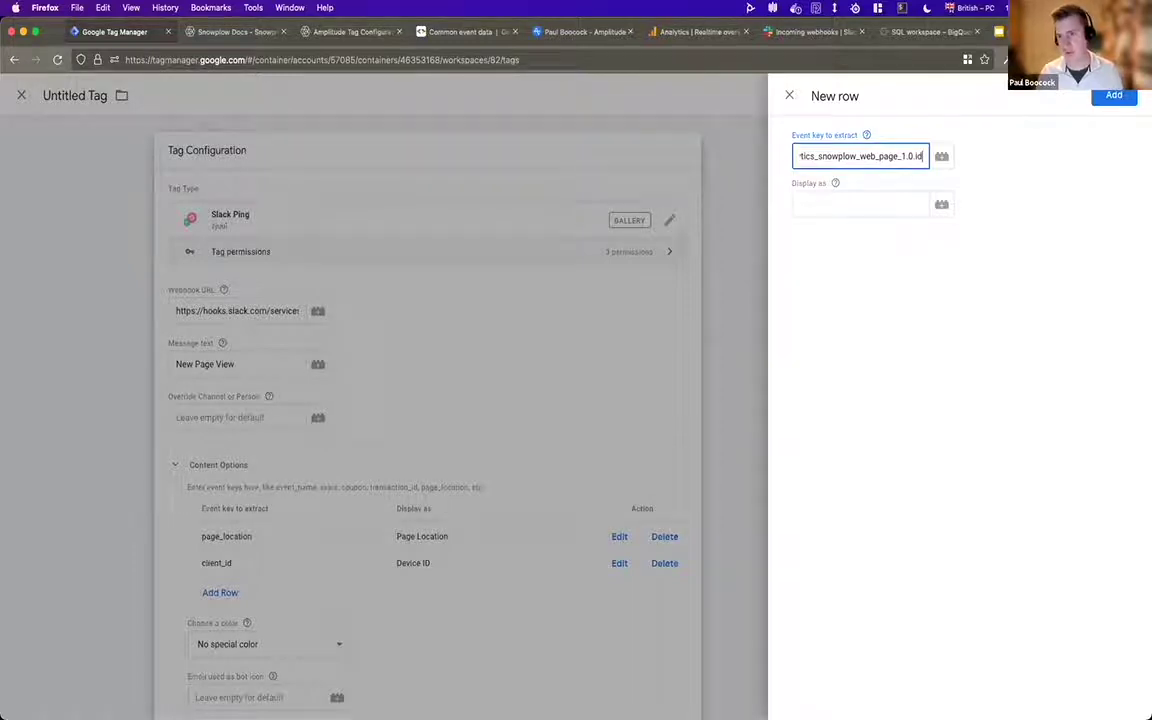
pyautogui.click(860, 204)
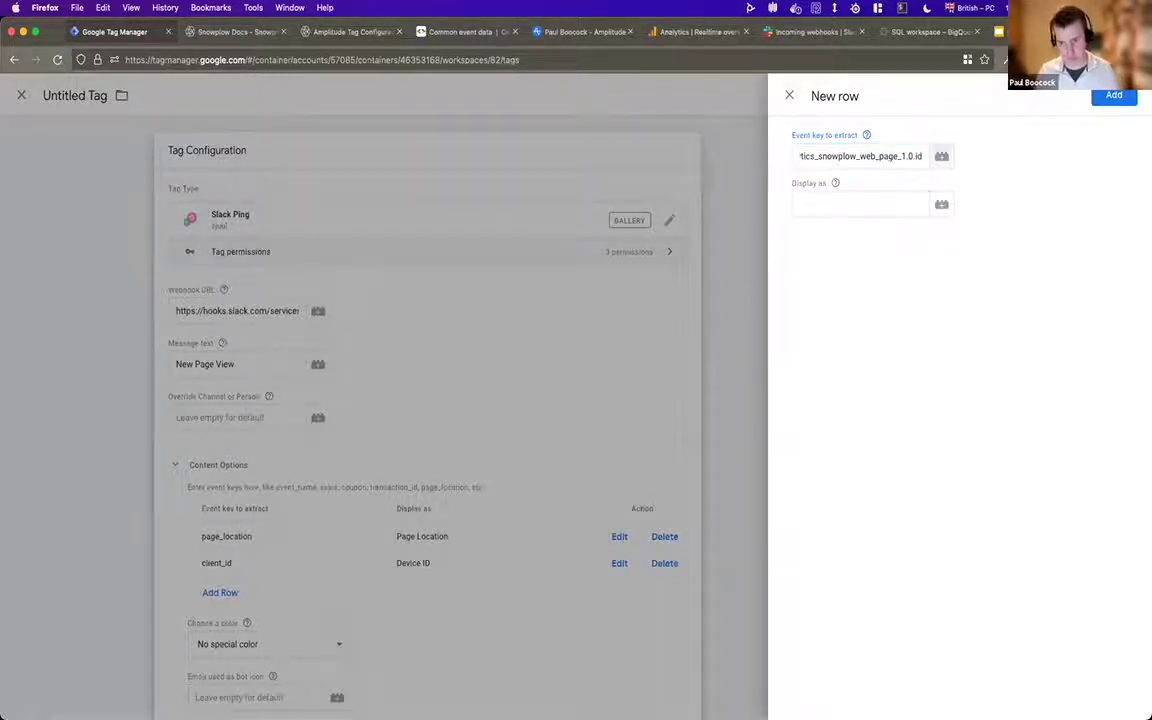
pyautogui.write('Page View ID')
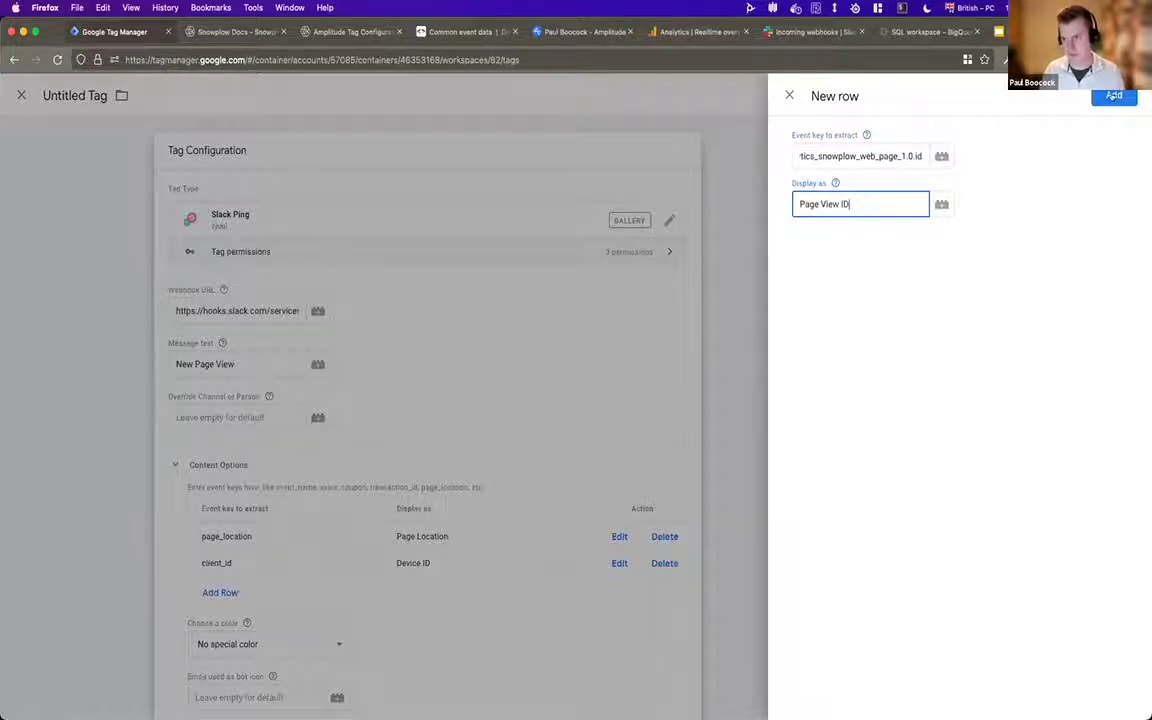
pyautogui.click(1114, 95)
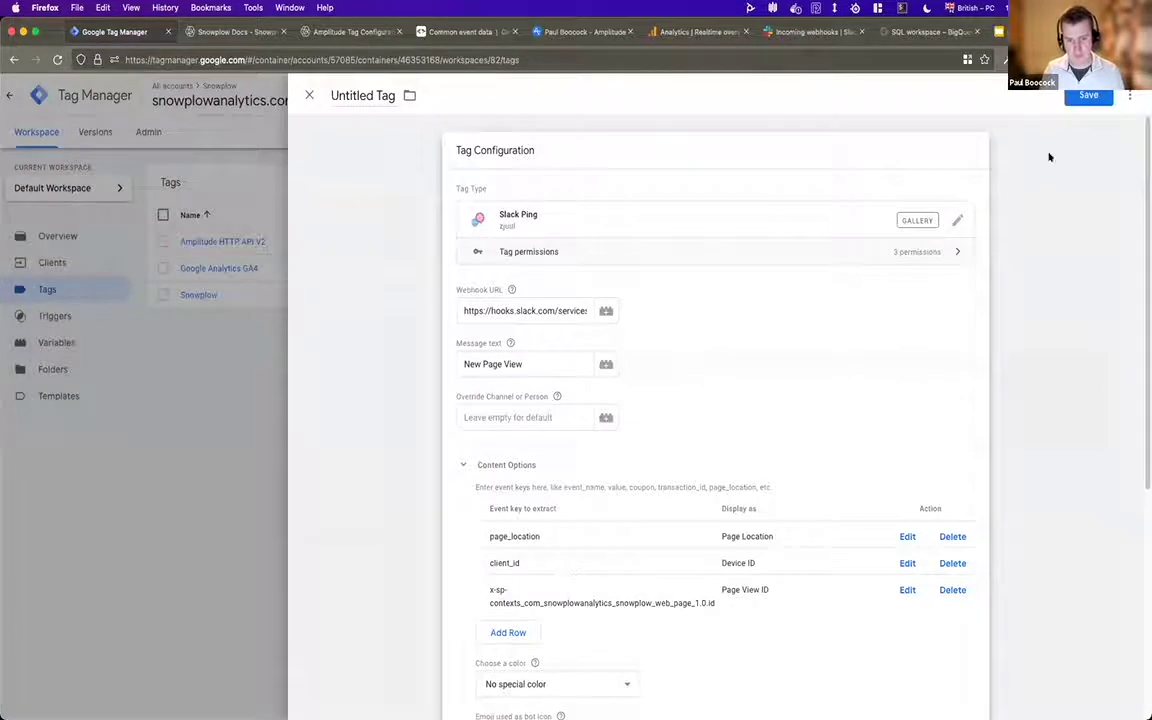
# Give the tag a Page View trigger and Good message colour, then save it as 'Slack Ping'.
pyautogui.click(1086, 95)
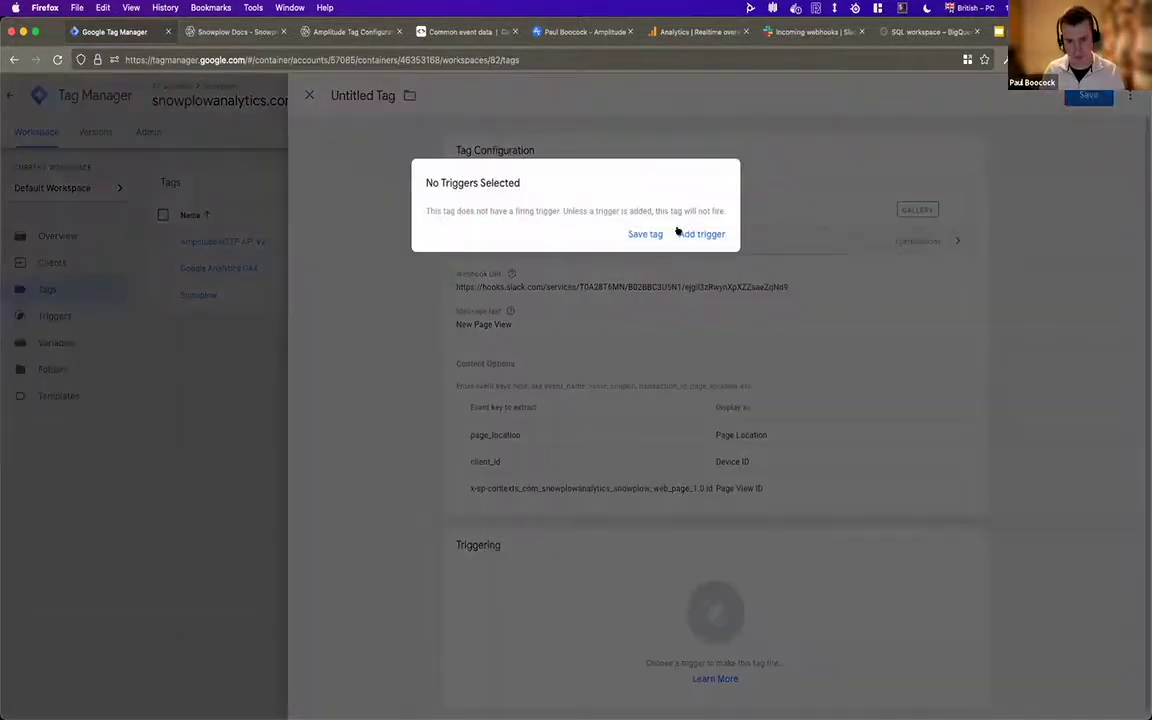
pyautogui.click(694, 238)
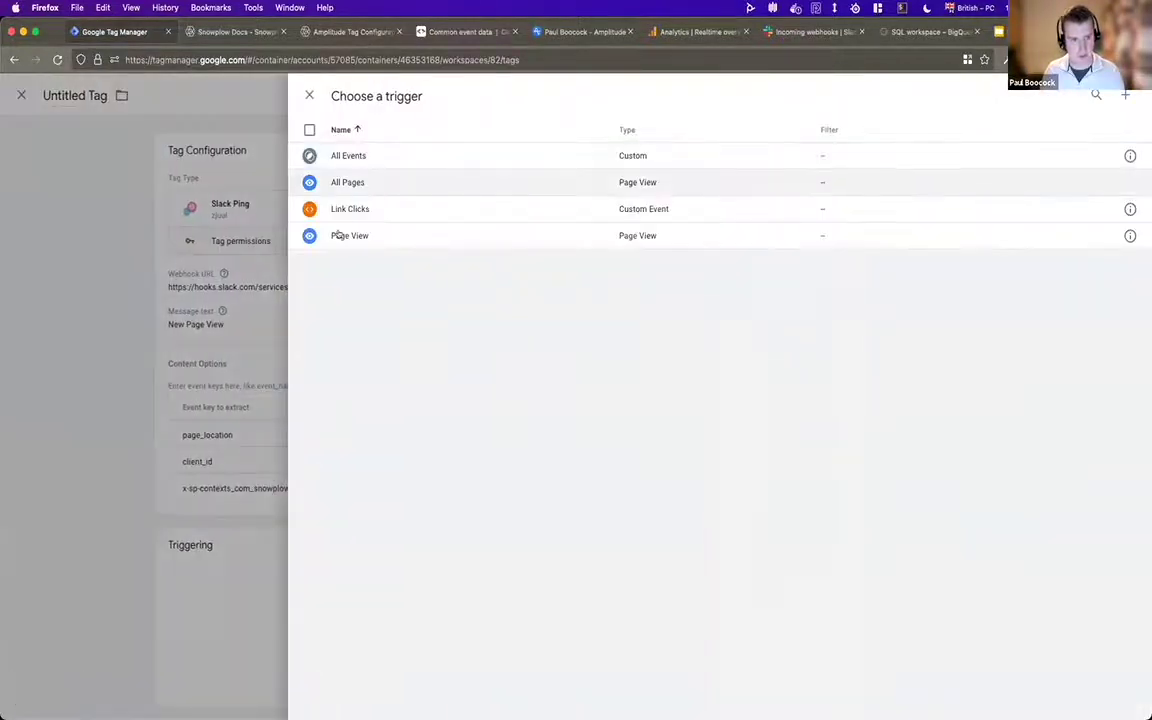
pyautogui.click(334, 234)
pyautogui.click(483, 519)
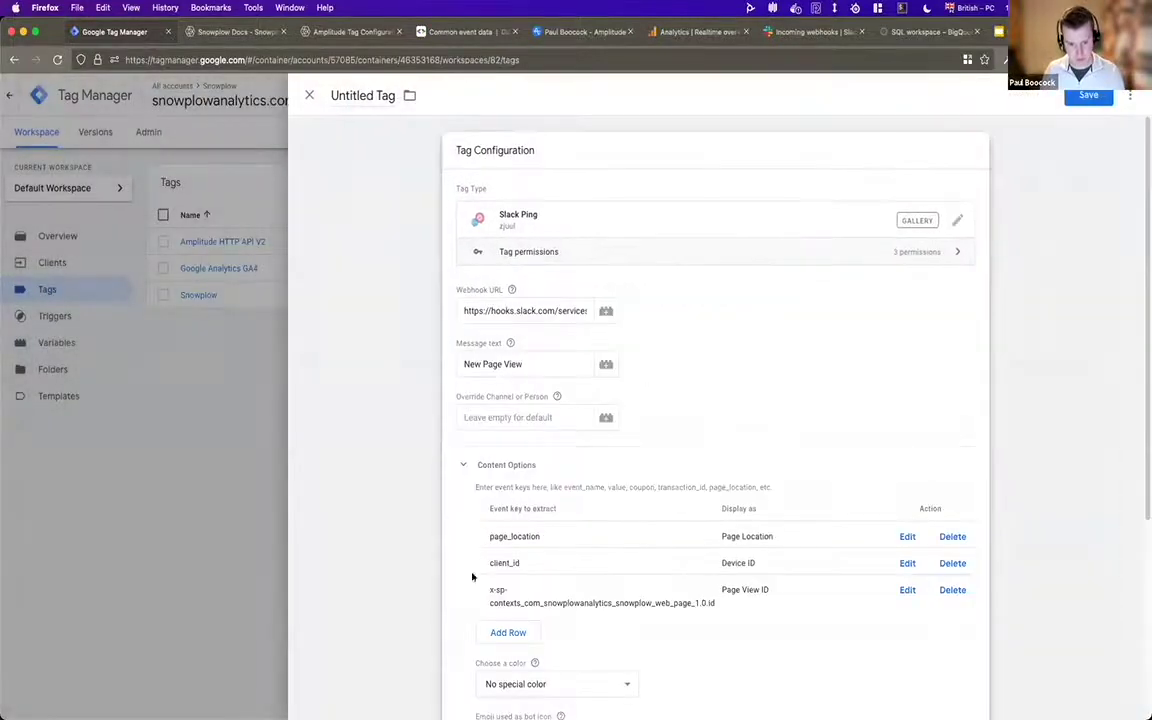
pyautogui.click(515, 677)
pyautogui.click(515, 666)
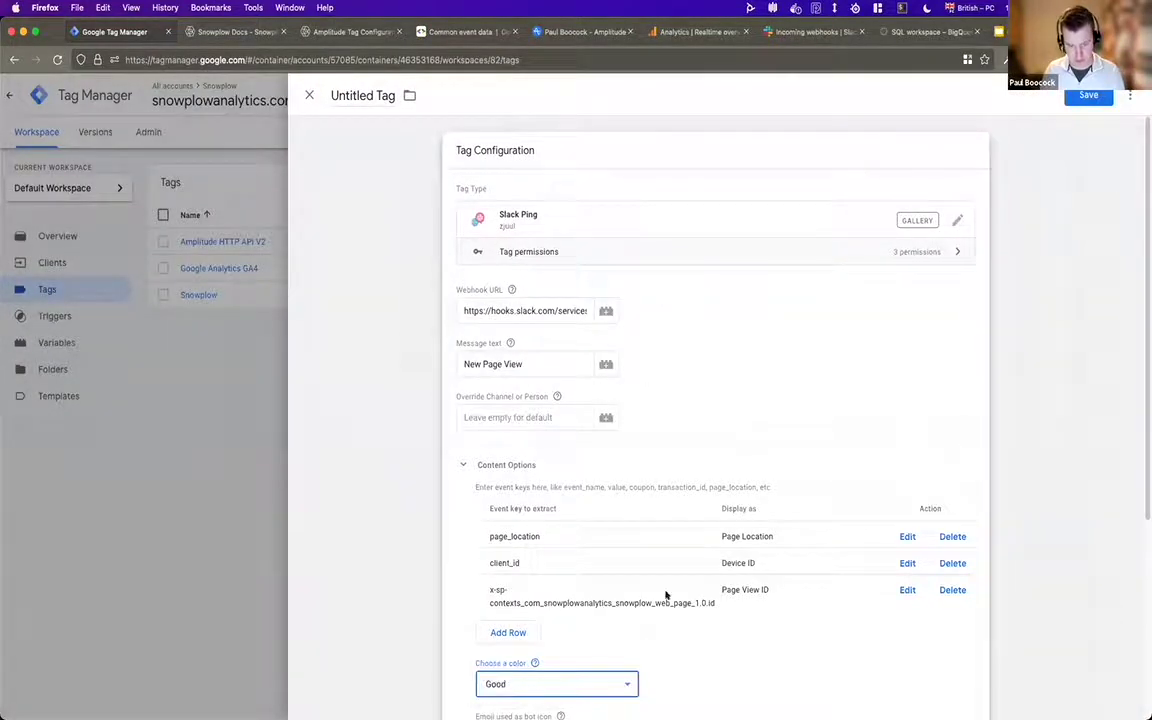
pyautogui.click(1088, 95)
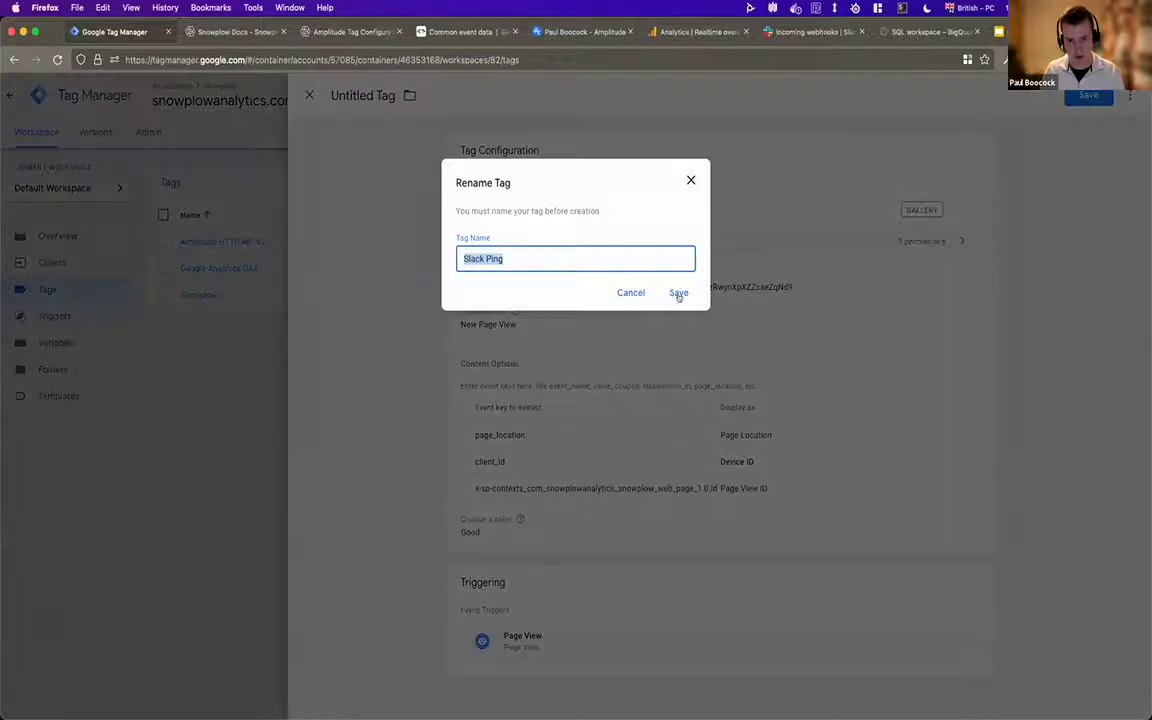
pyautogui.click(676, 292)
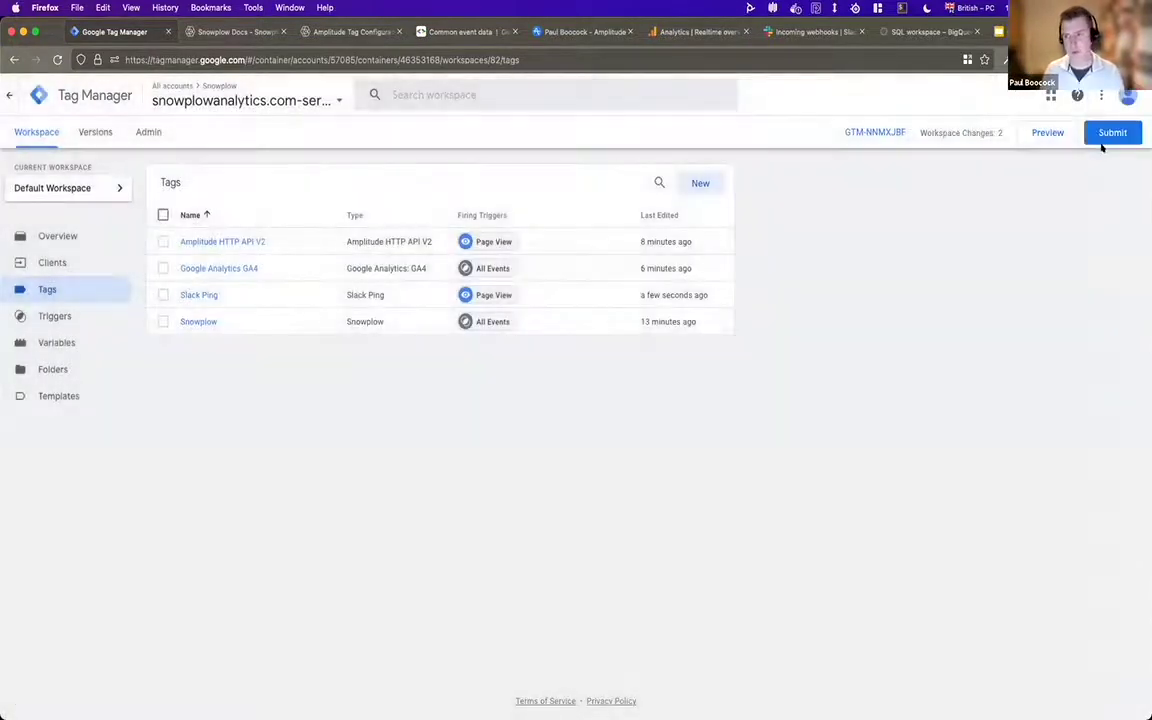
# Preview the container and confirm Snowplow, Amplitude, GA4 and Slack Ping all fired on page_view.
pyautogui.click(1046, 134)
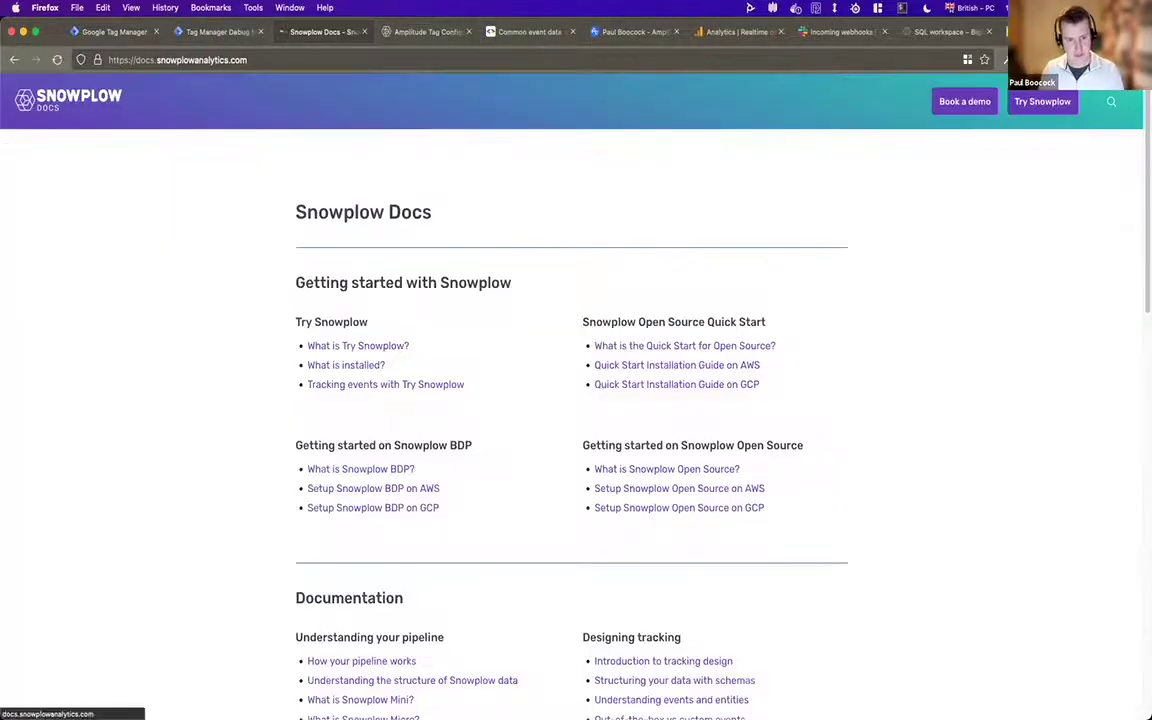
pyautogui.click(224, 33)
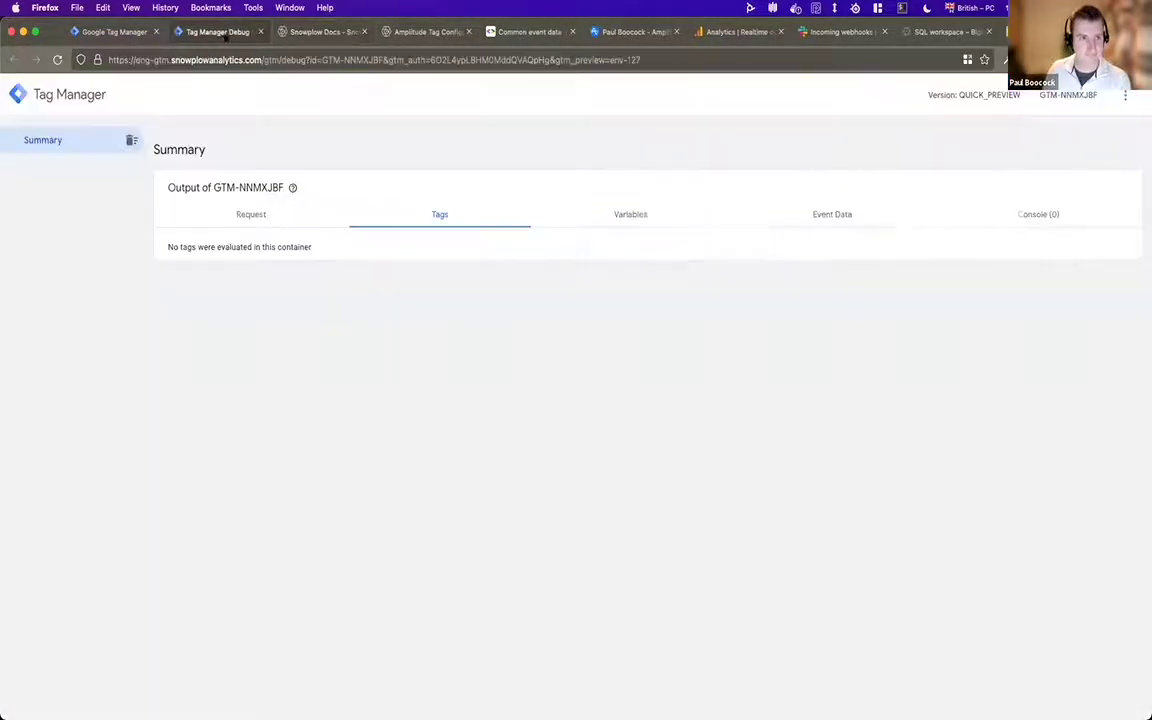
pyautogui.click(76, 198)
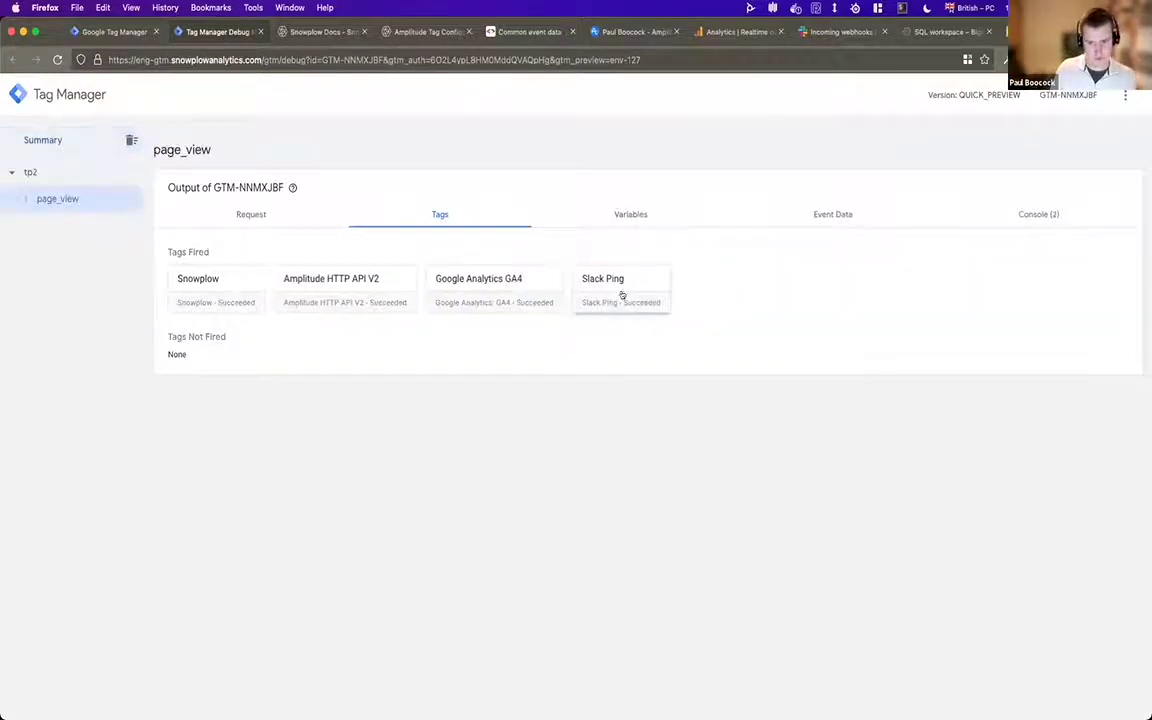
pyautogui.click(622, 295)
pyautogui.click(217, 456)
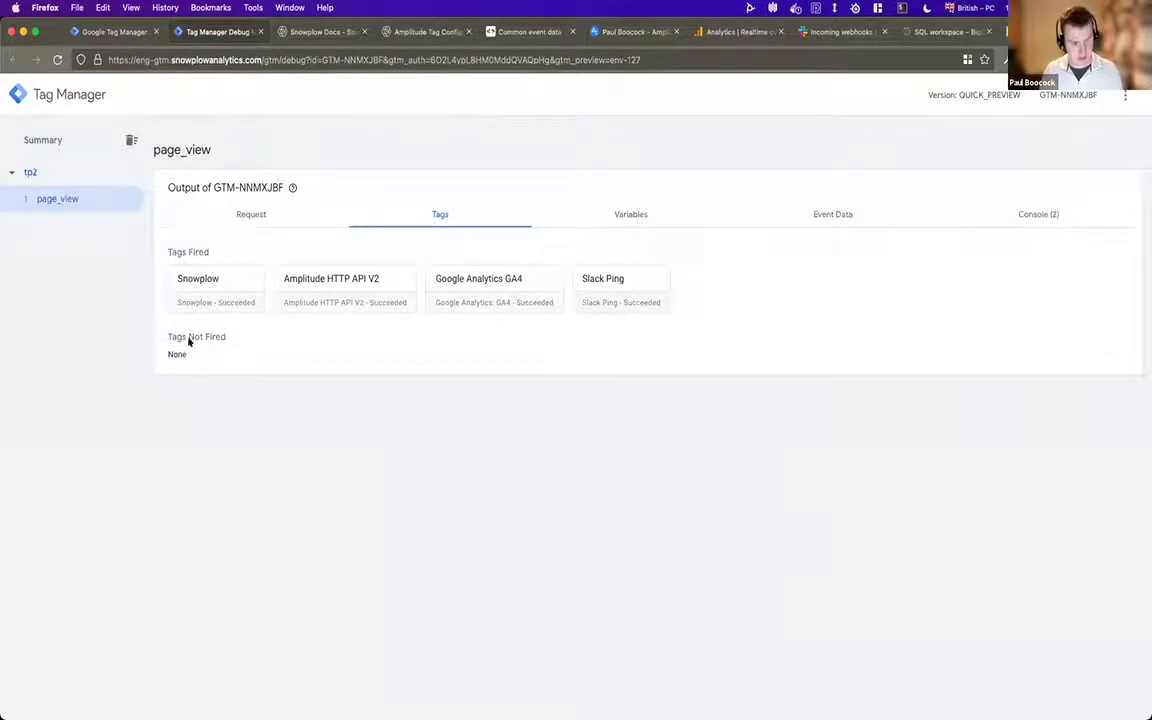
pyautogui.press('super+Tab')
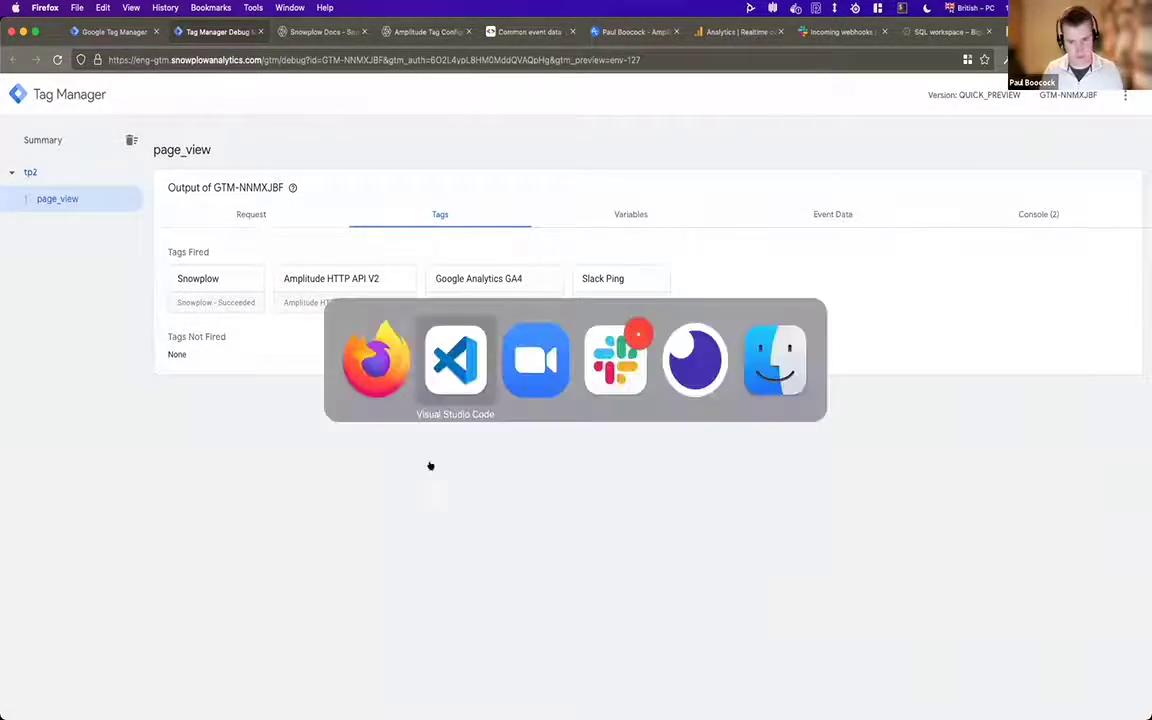
pyautogui.click(605, 372)
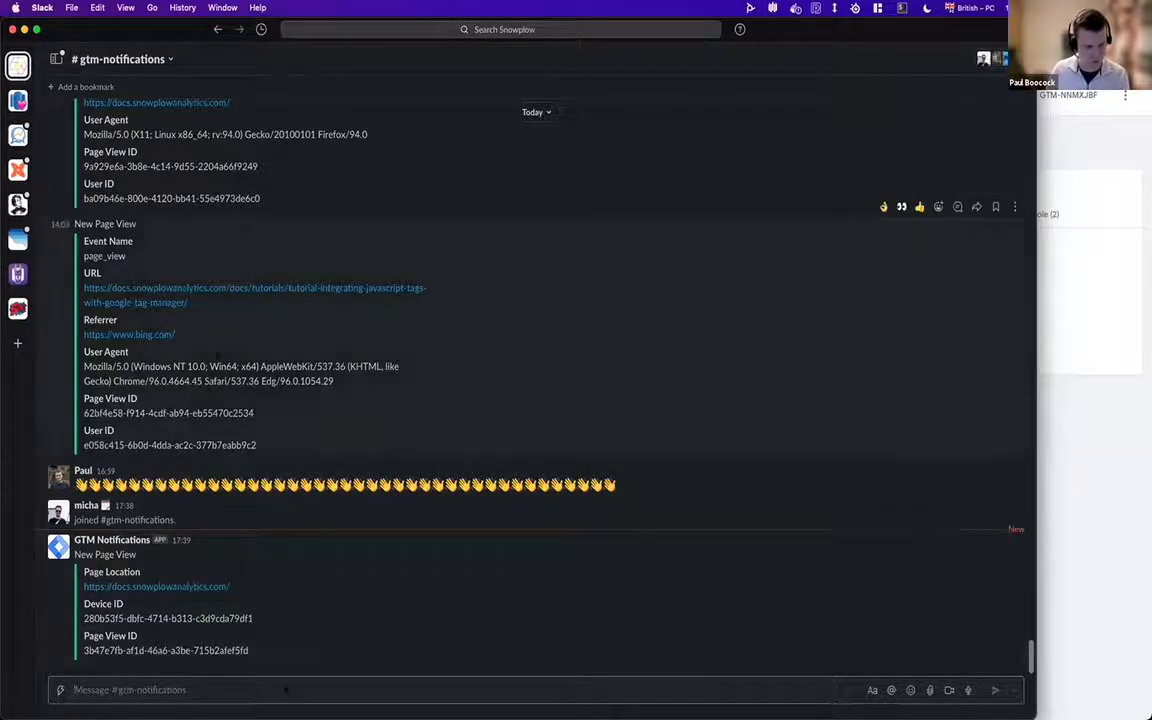
pyautogui.moveTo(274, 659)
pyautogui.mouseDown()
pyautogui.moveTo(150, 525)
pyautogui.moveTo(283, 640)
pyautogui.moveTo(274, 659)
pyautogui.mouseUp()
pyautogui.click(1110, 574)
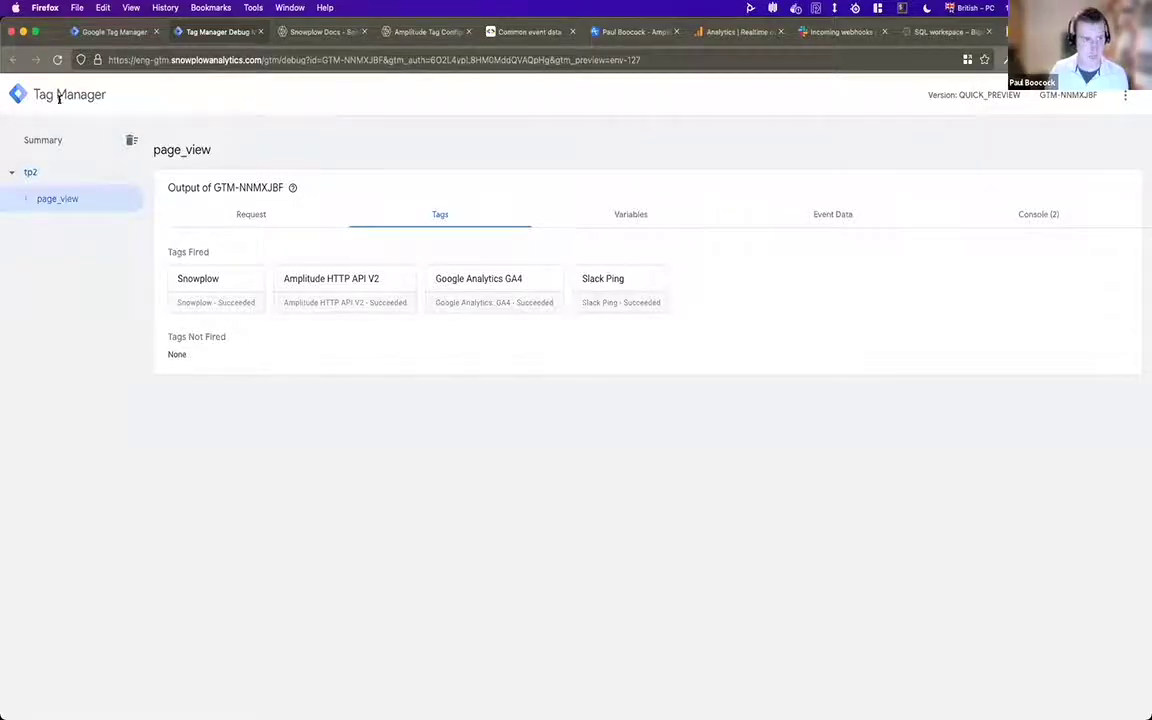
# Submit and publish the workspace changes as version 'Add Slack'.
pyautogui.click(112, 31)
pyautogui.click(1110, 132)
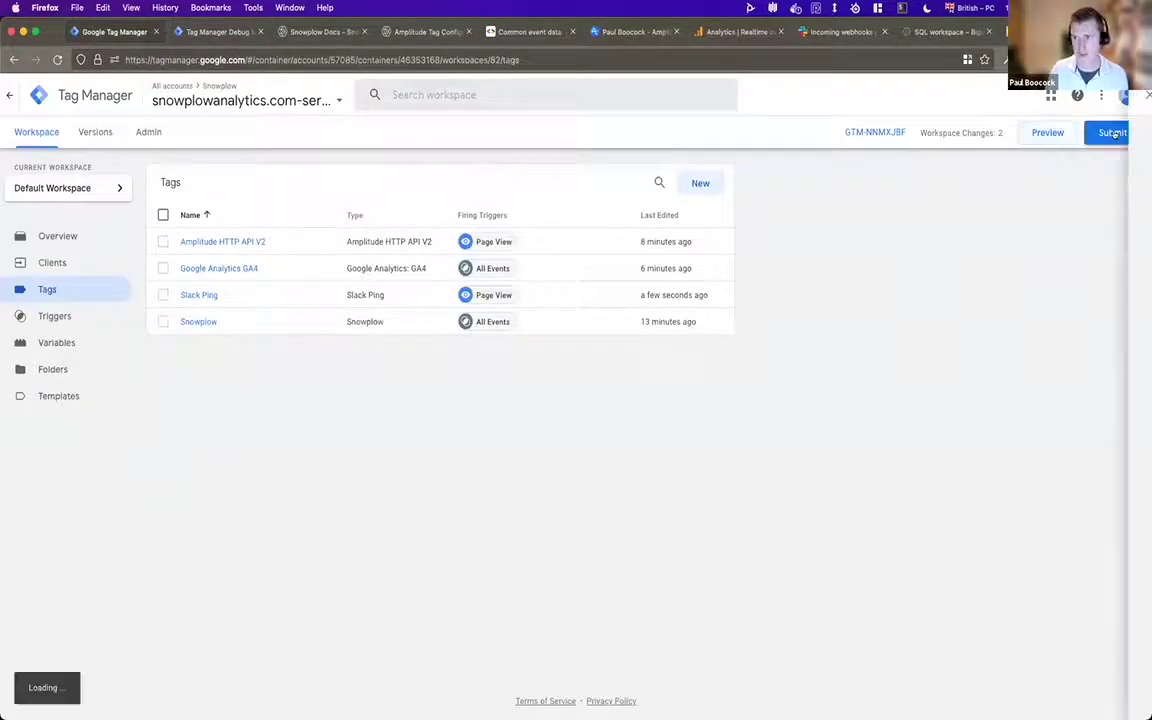
pyautogui.click(567, 245)
pyautogui.write('Add Slack')
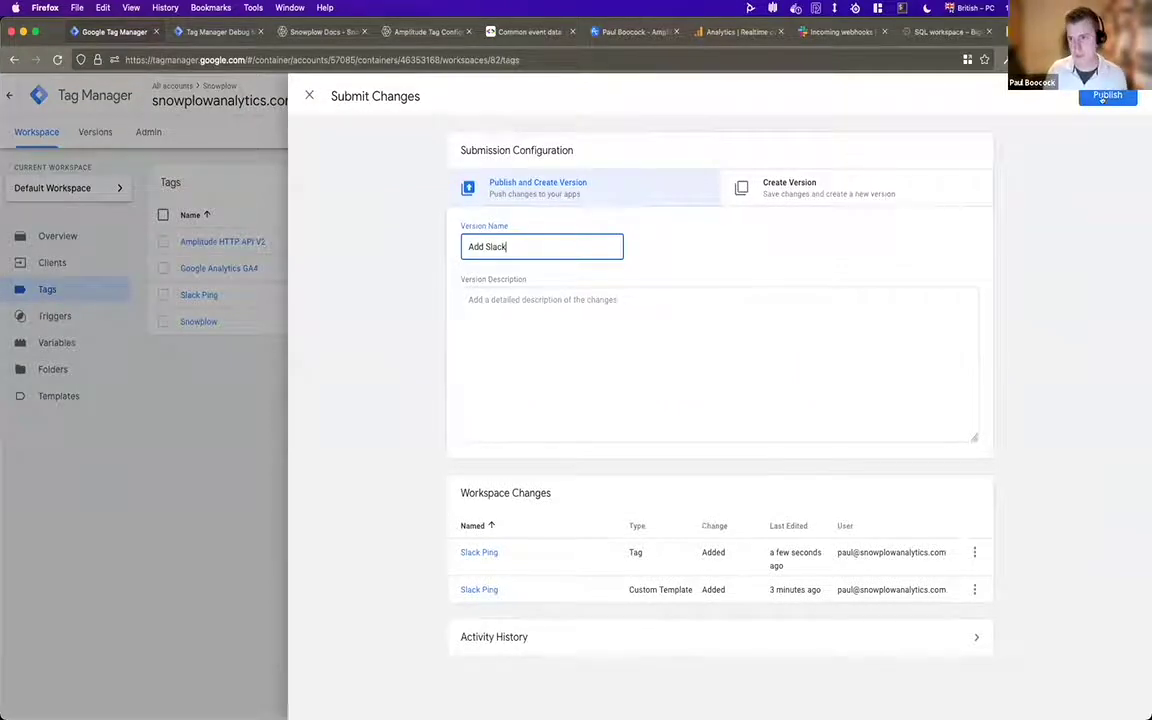
pyautogui.press('Return')
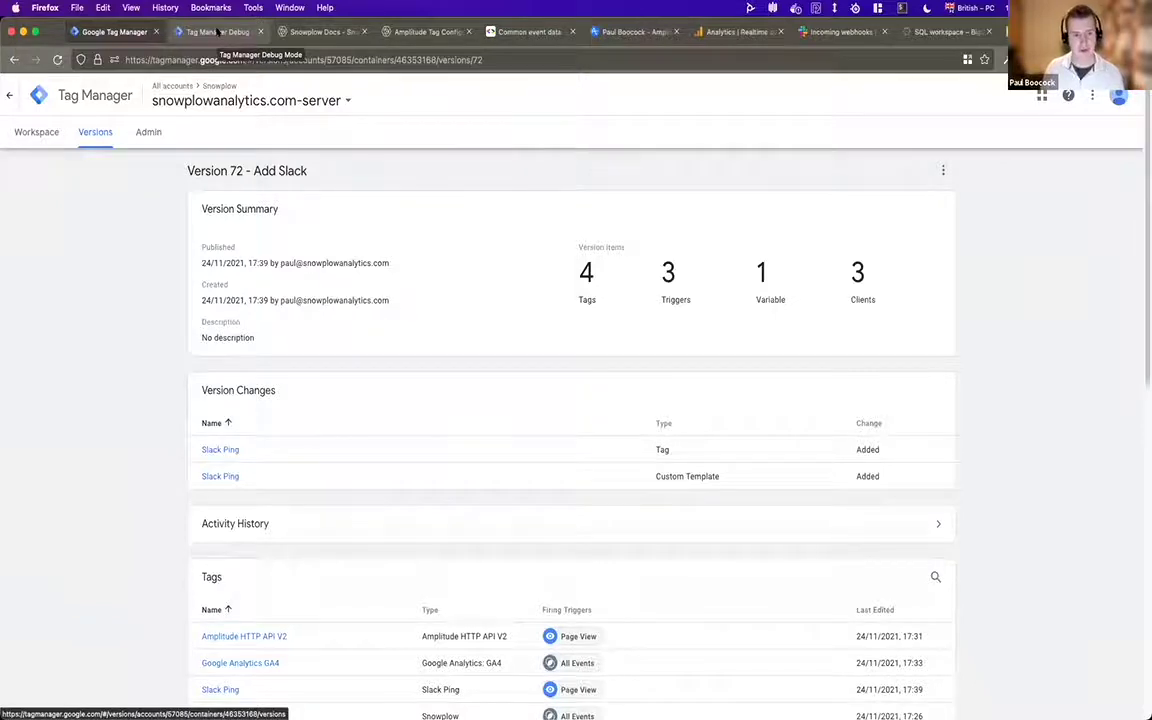
# Close the debug page and open the Default Workspace's Triggers list.
pyautogui.middleClick(215, 31)
pyautogui.click(36, 131)
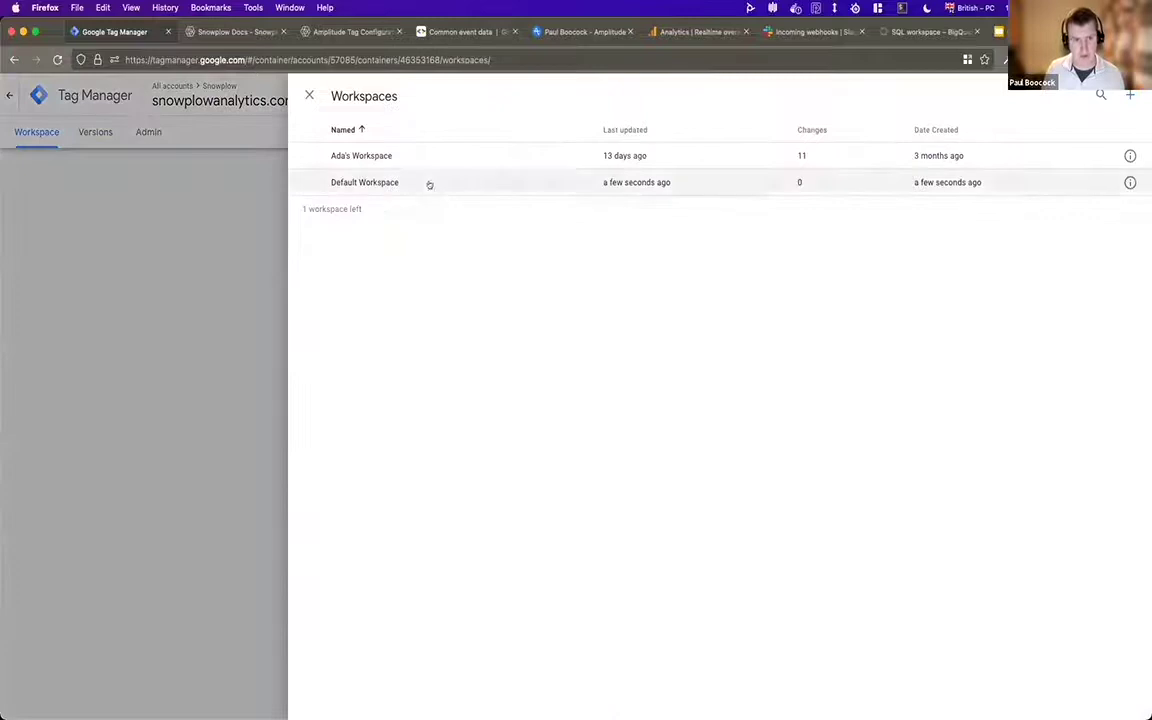
pyautogui.click(429, 185)
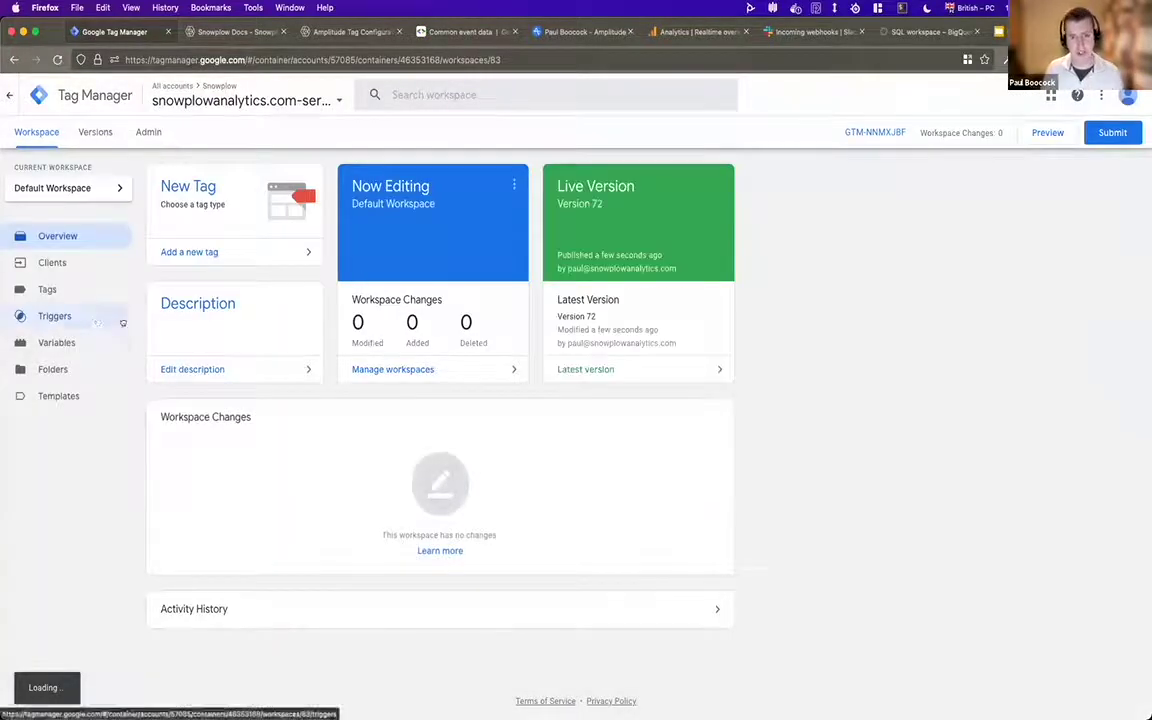
pyautogui.click(60, 316)
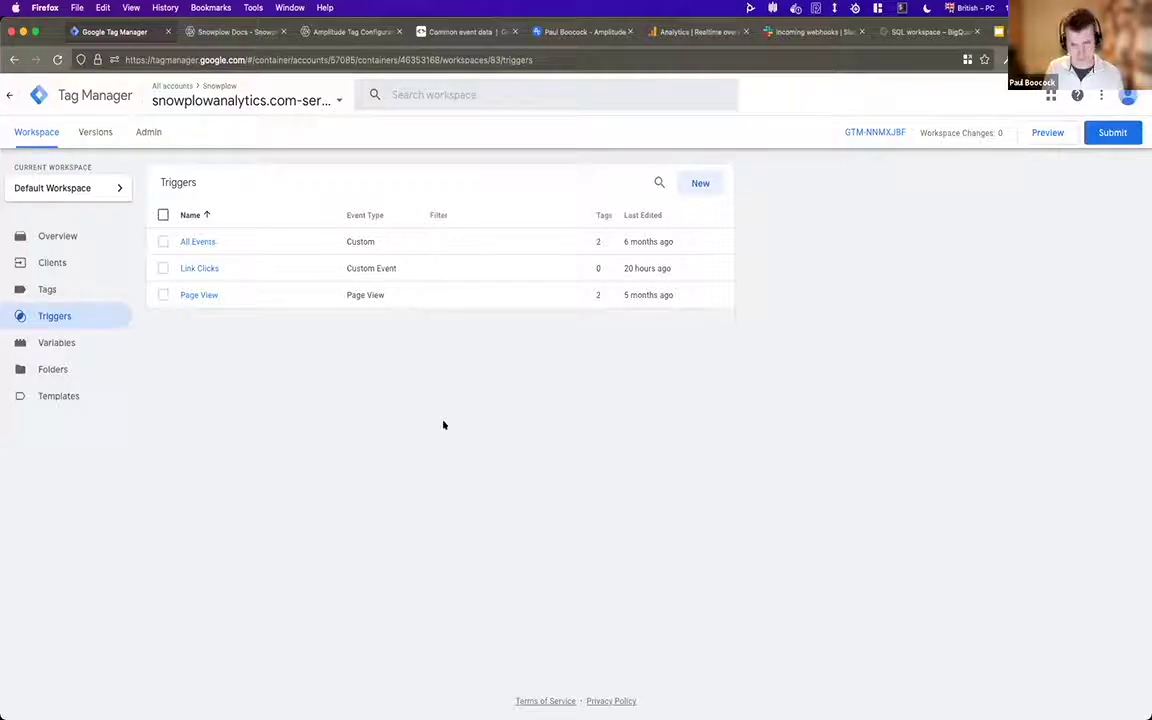
pyautogui.press('super+Tab')
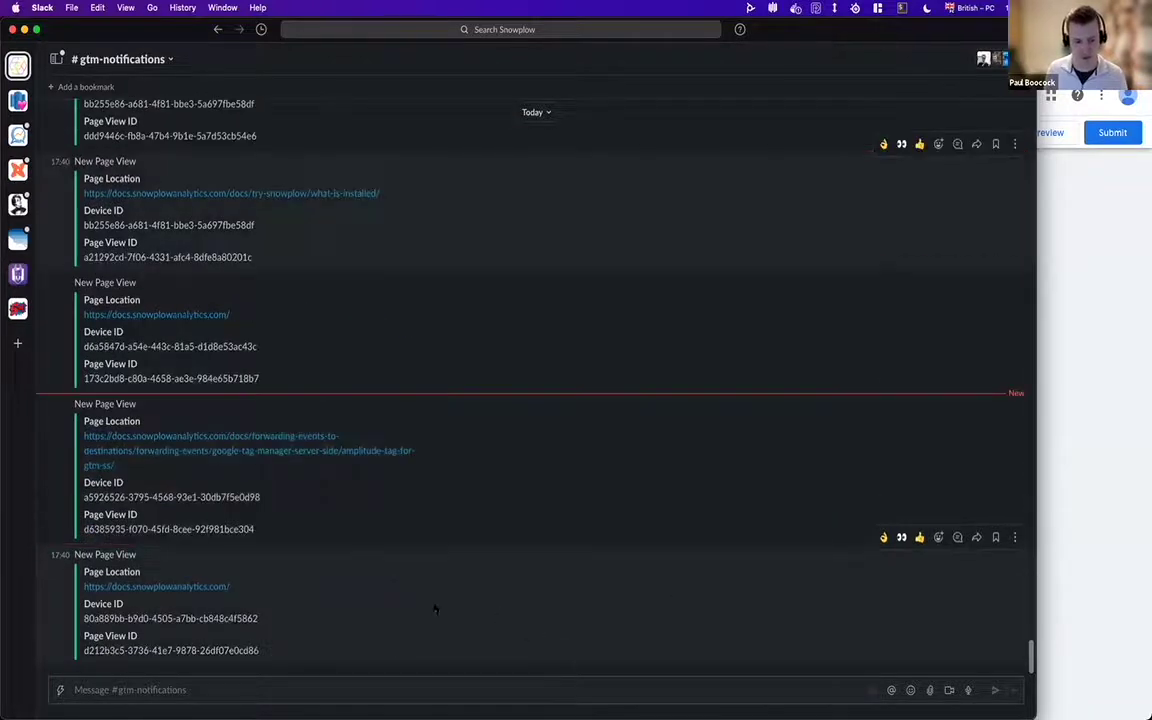
pyautogui.click(1082, 449)
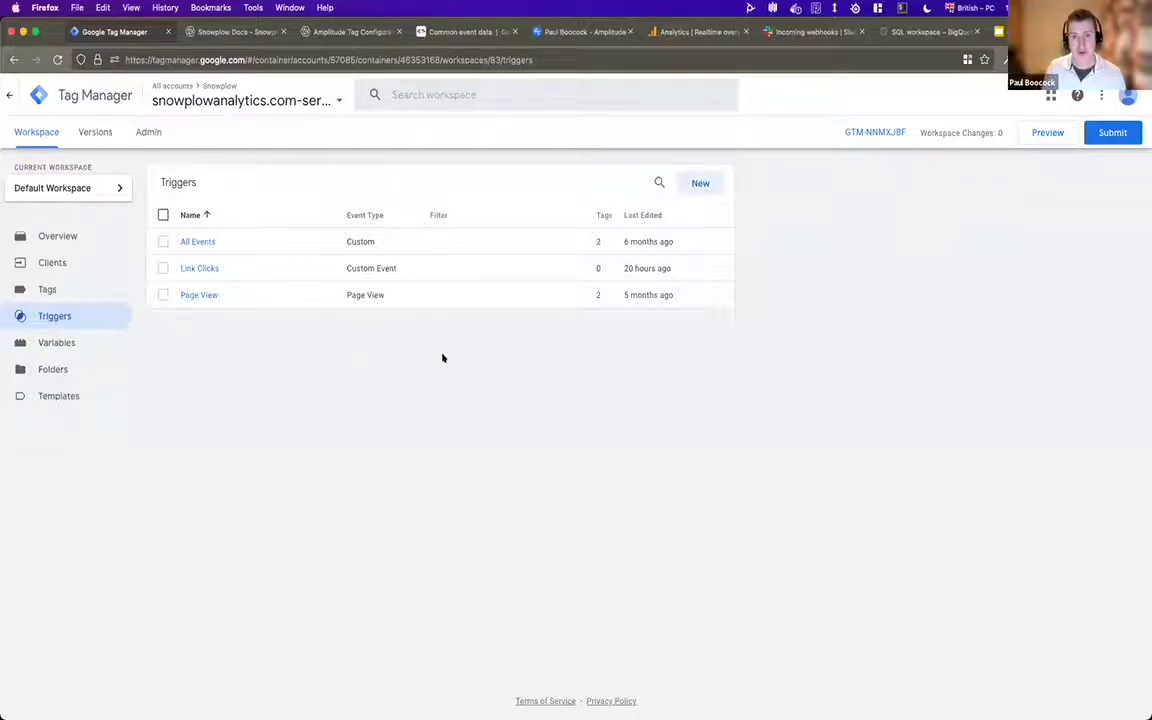
# Check GA4 realtime (16 users, 77 page_view events), incoming Amplitude events, then the BigQuery docs2 query results.
pyautogui.click(662, 32)
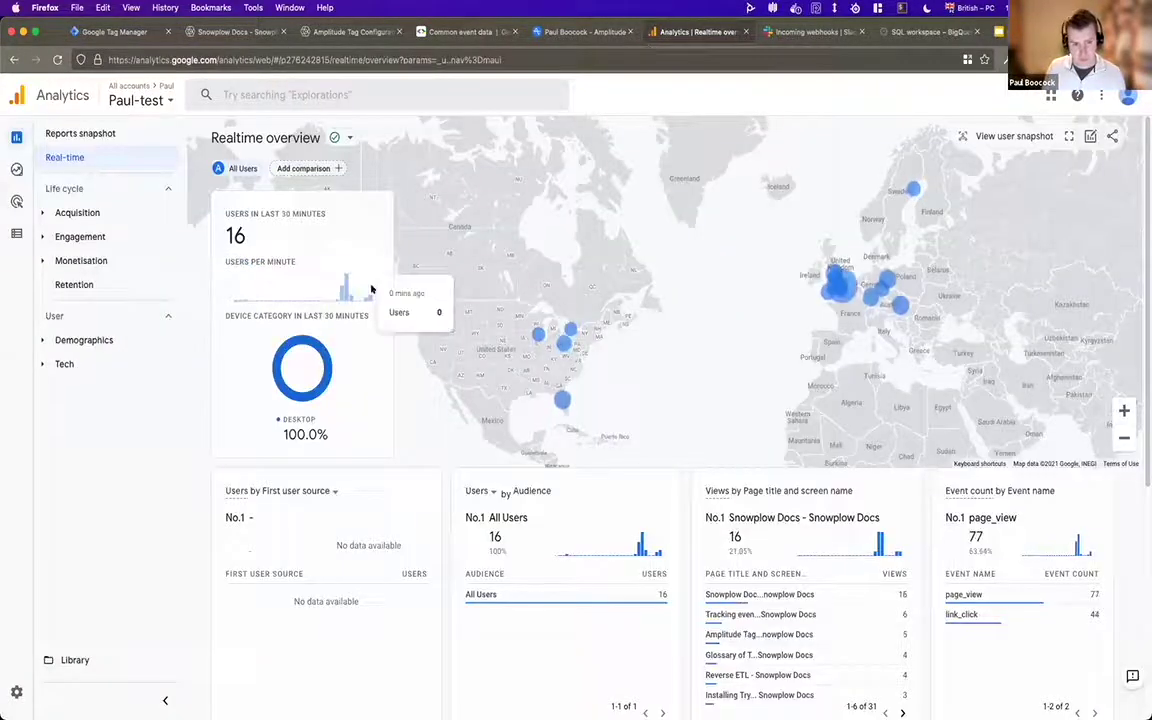
pyautogui.click(580, 32)
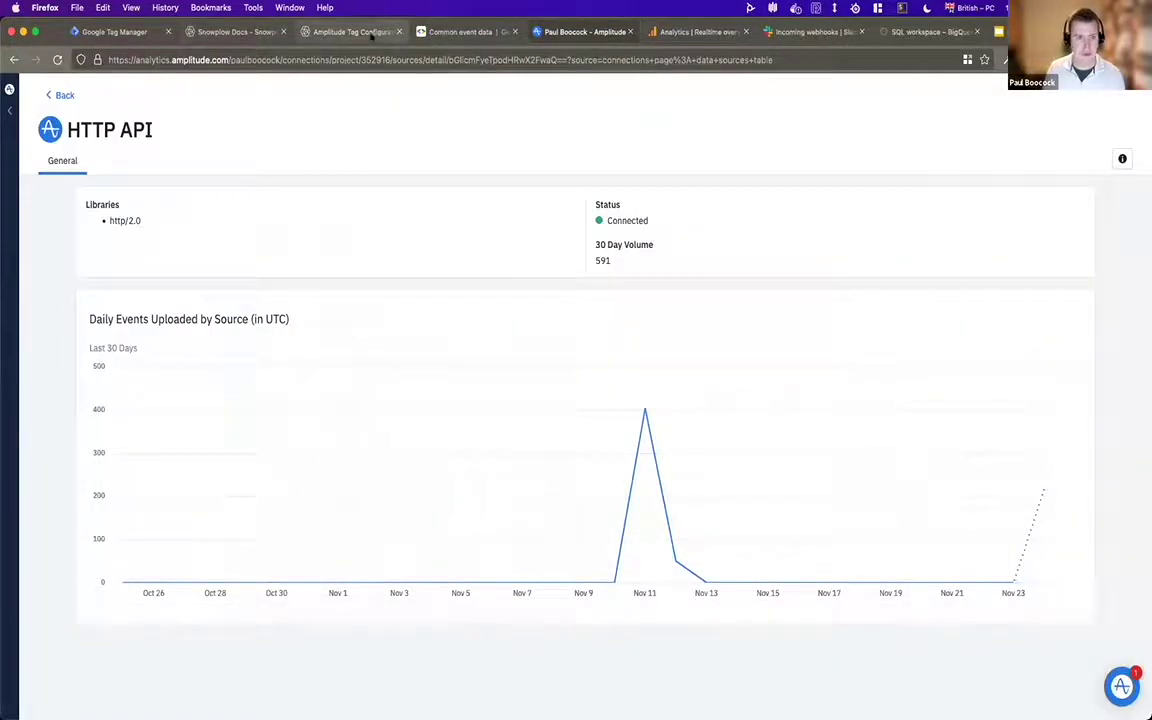
pyautogui.click(940, 32)
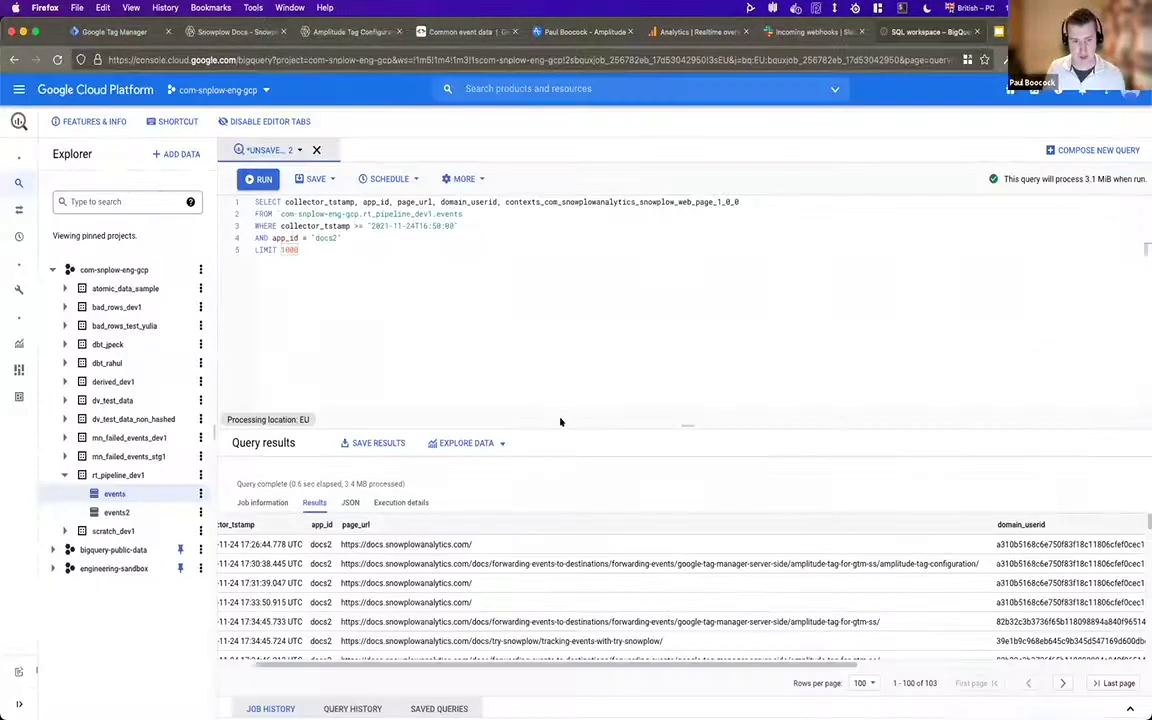
# Go back to the Tag Manager Triggers list after reviewing the docs2 page URL results.
pyautogui.click(118, 32)
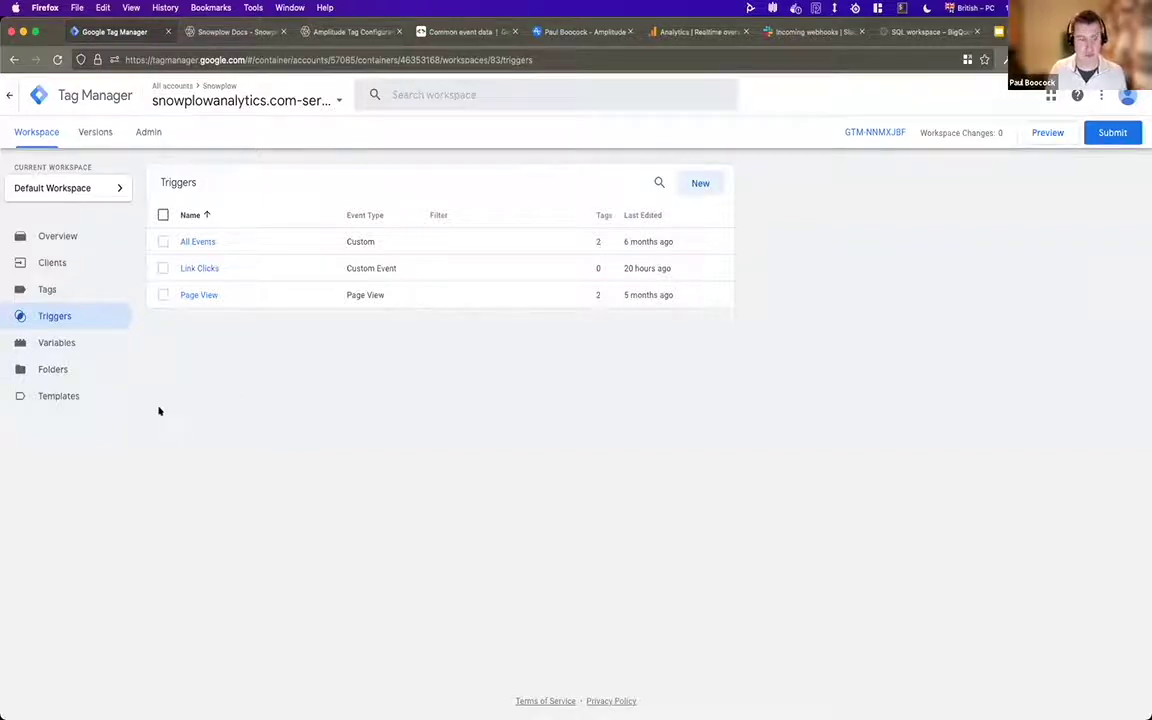
# Fire a page_view from Snowplow Docs in preview and view its event data in the debugger.
pyautogui.click(60, 396)
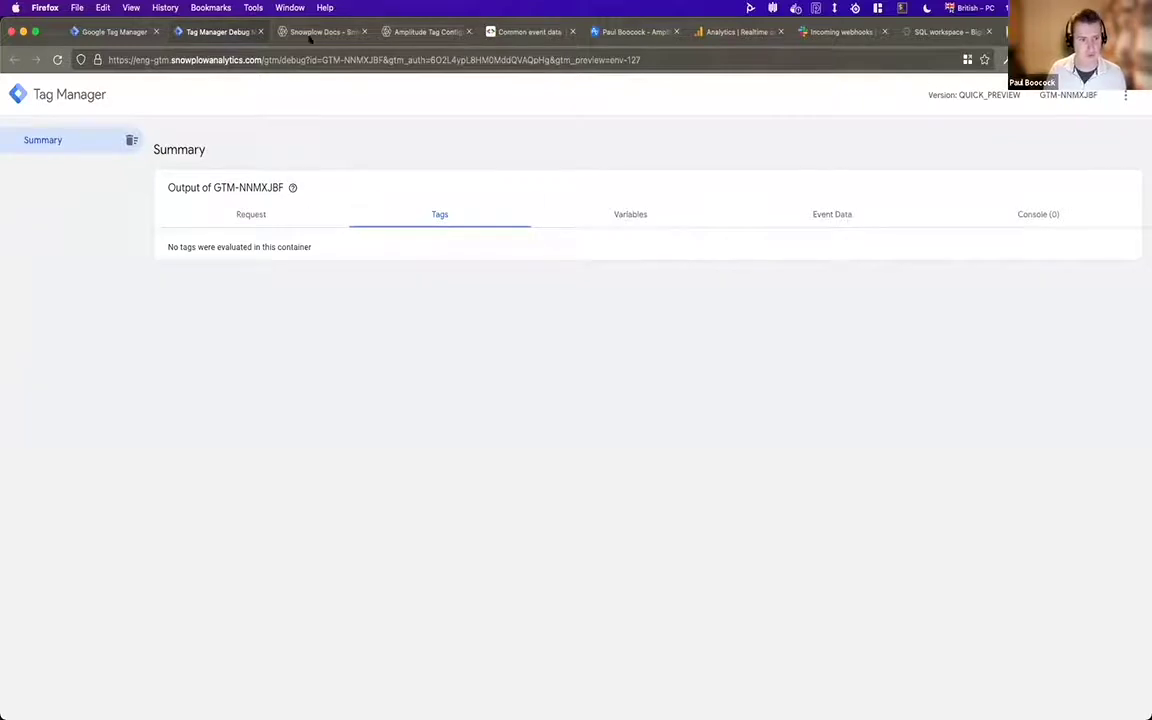
pyautogui.click(312, 34)
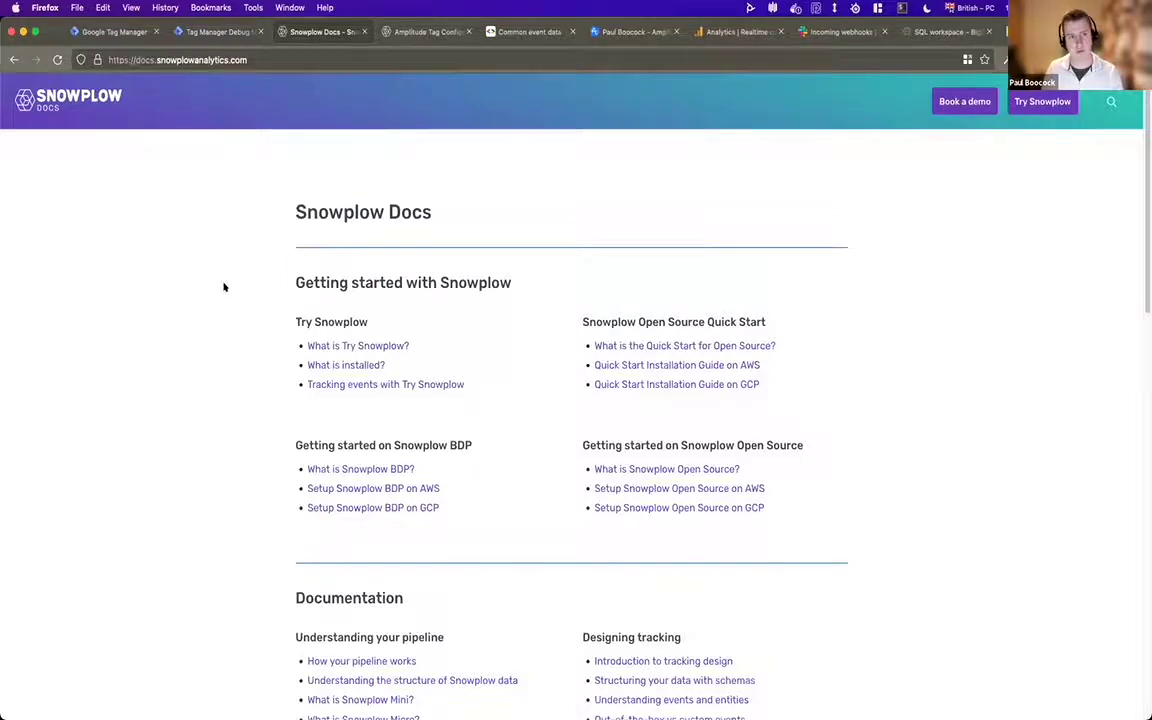
pyautogui.click(224, 35)
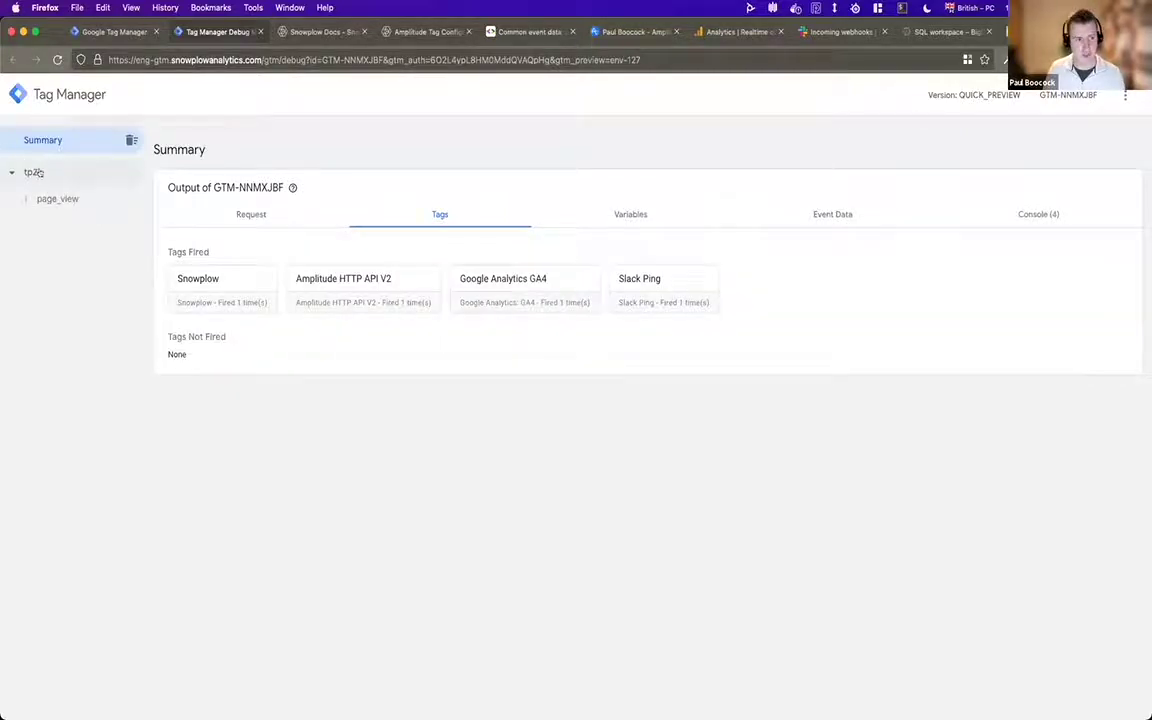
pyautogui.click(826, 216)
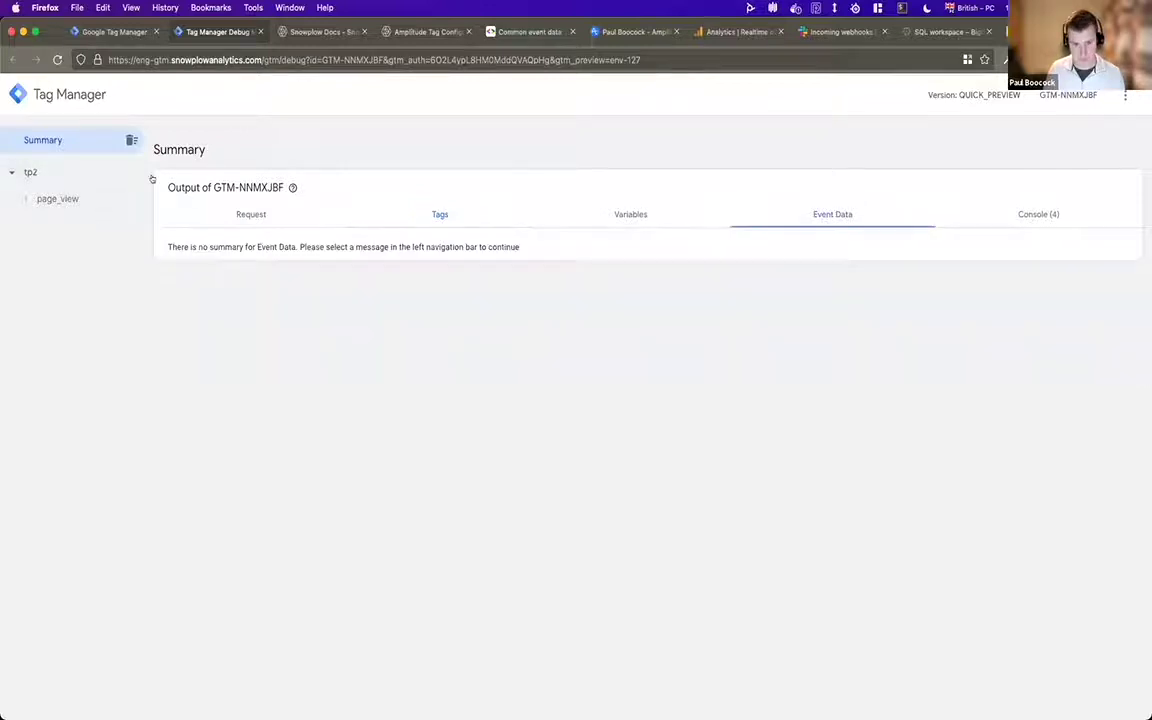
# Open the page_view event's data and inspect the web_page_1 context field.
pyautogui.click(58, 197)
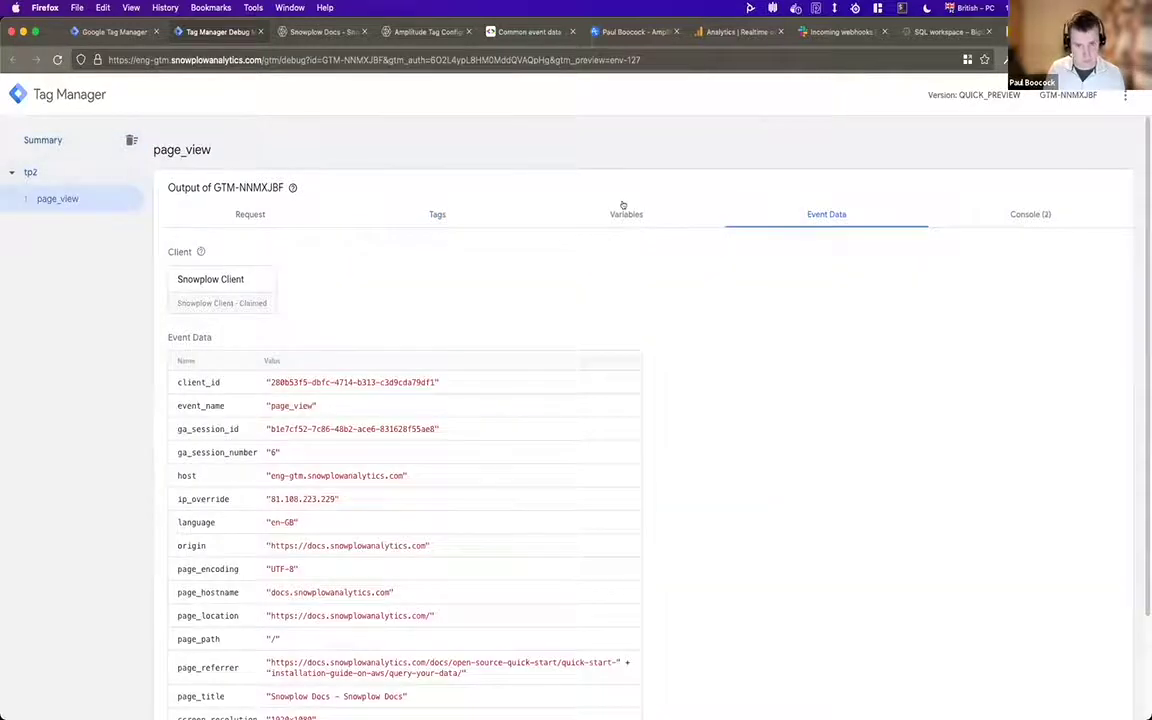
pyautogui.scroll(-2, 342, 632)
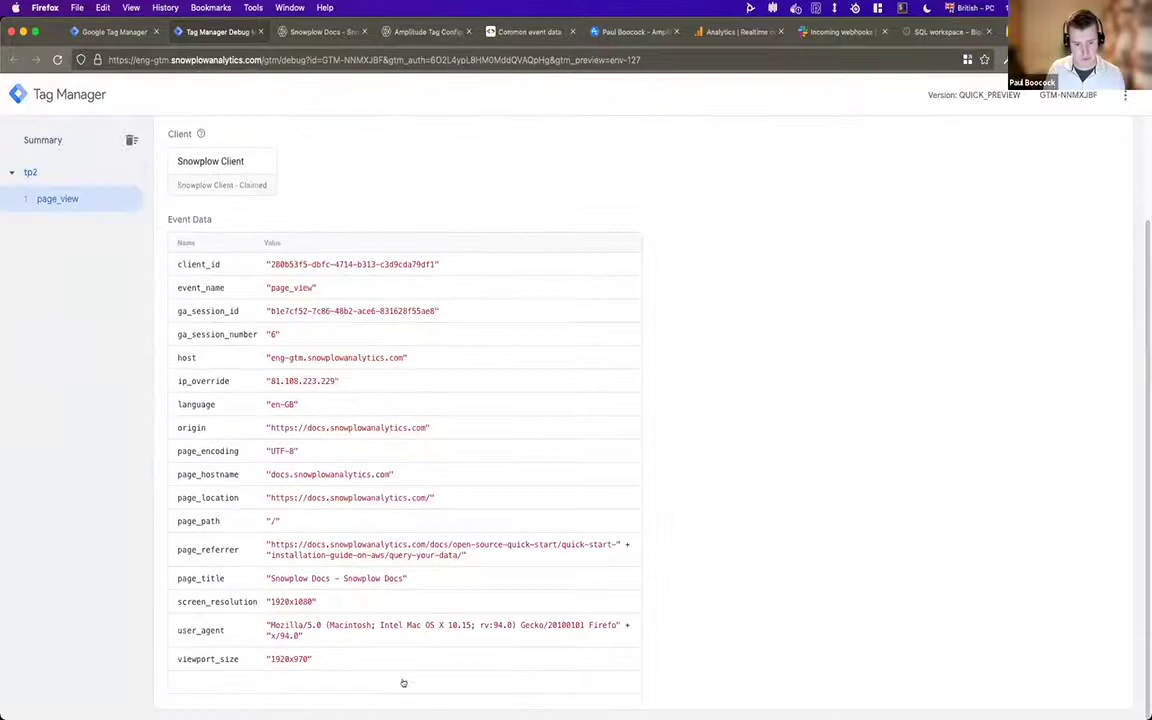
pyautogui.scroll(-8, 502, 569)
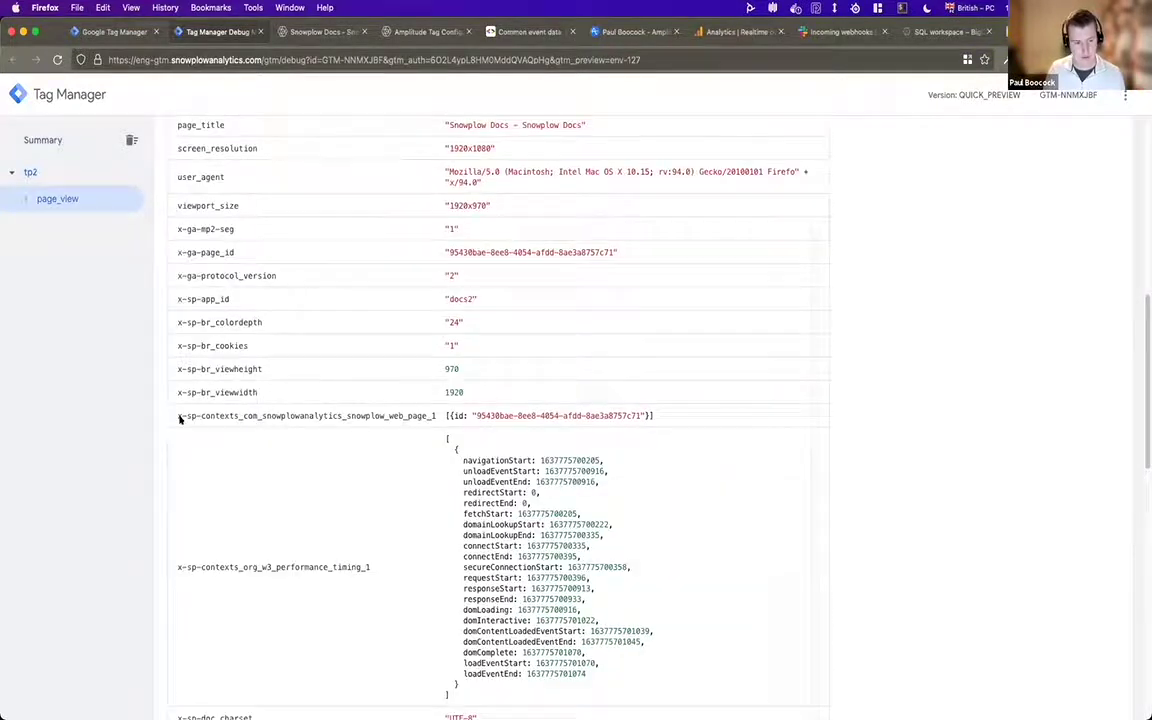
pyautogui.tripleClick(269, 418)
pyautogui.scroll(-2, 242, 456)
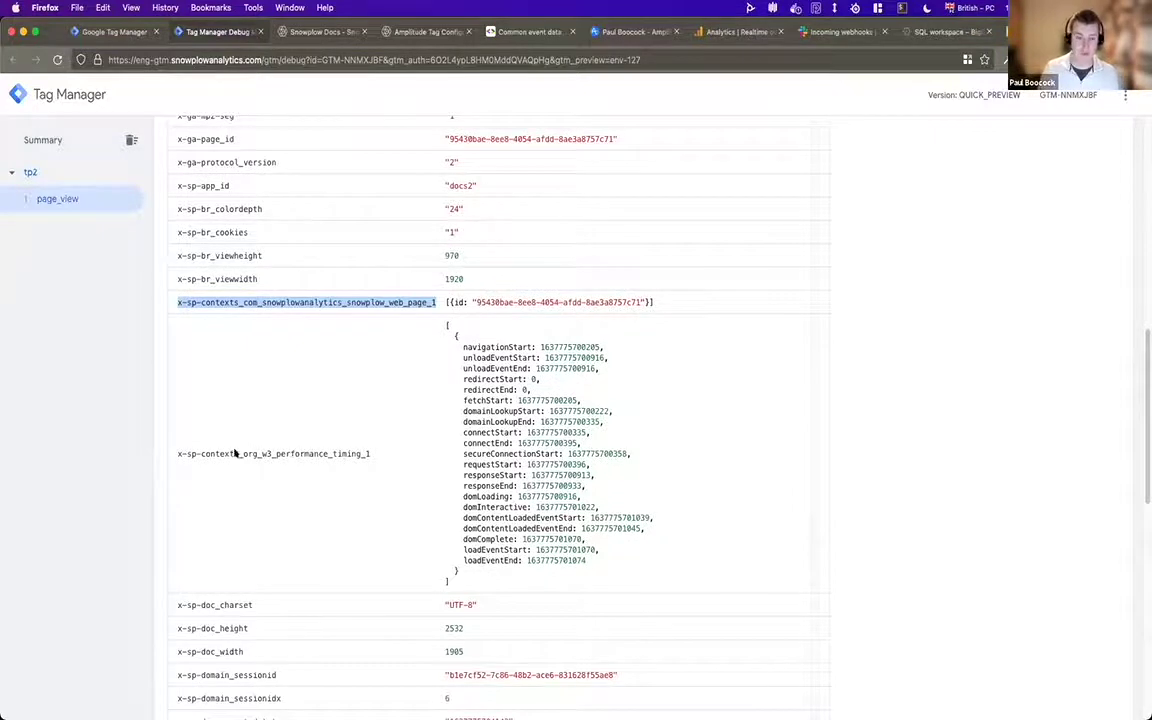
pyautogui.doubleClick(203, 453)
pyautogui.click(186, 453)
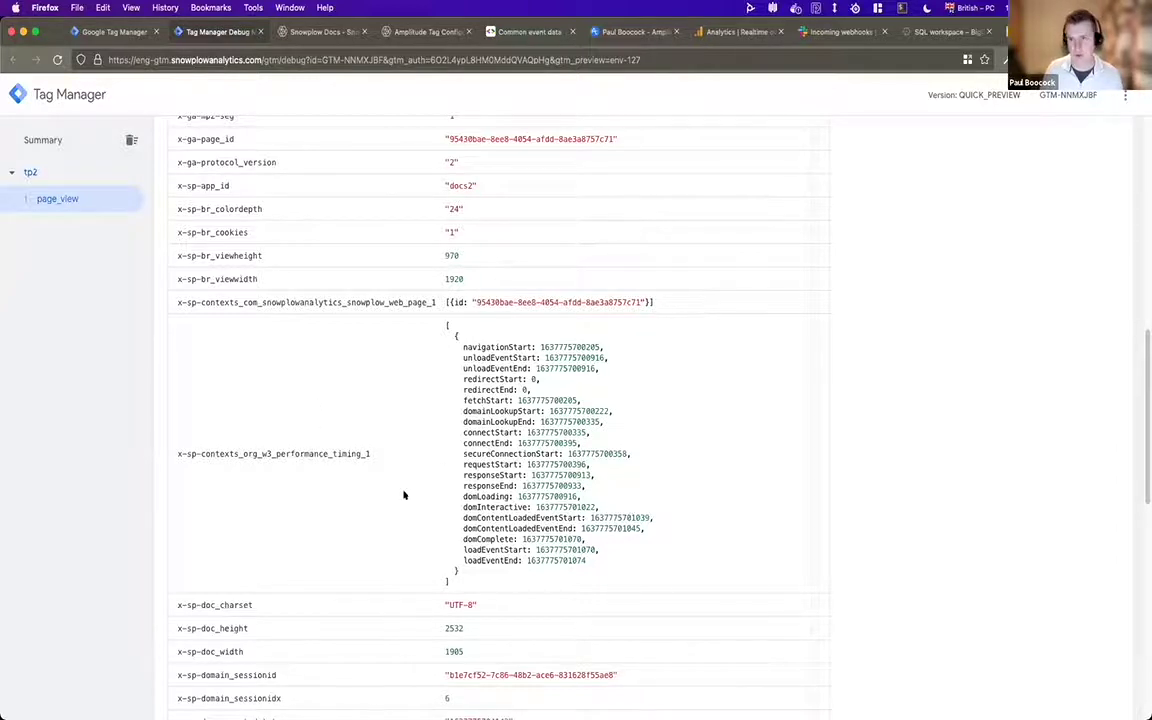
# Review the x-sp- fields domain_sessionidx, domain_sessionid and doc_width, then return to BigQuery.
pyautogui.scroll(-2, 369, 480)
pyautogui.scroll(-2, 369, 480)
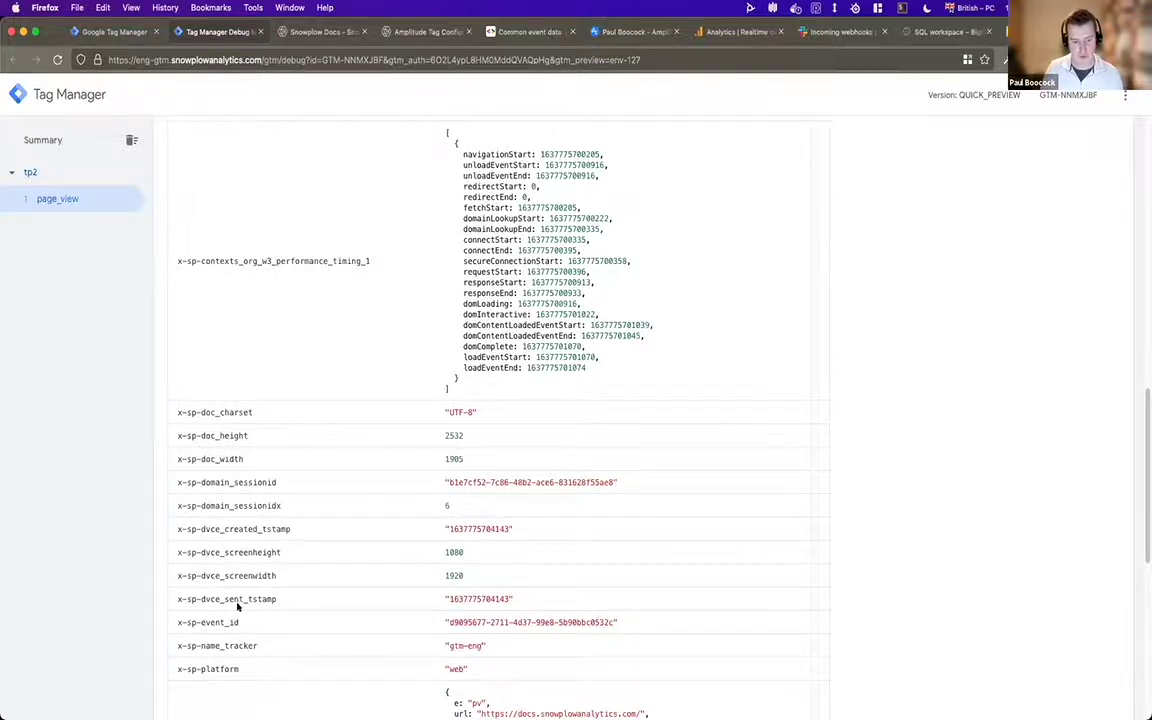
pyautogui.moveTo(231, 607); pyautogui.dragTo(200, 432)
pyautogui.click(199, 427)
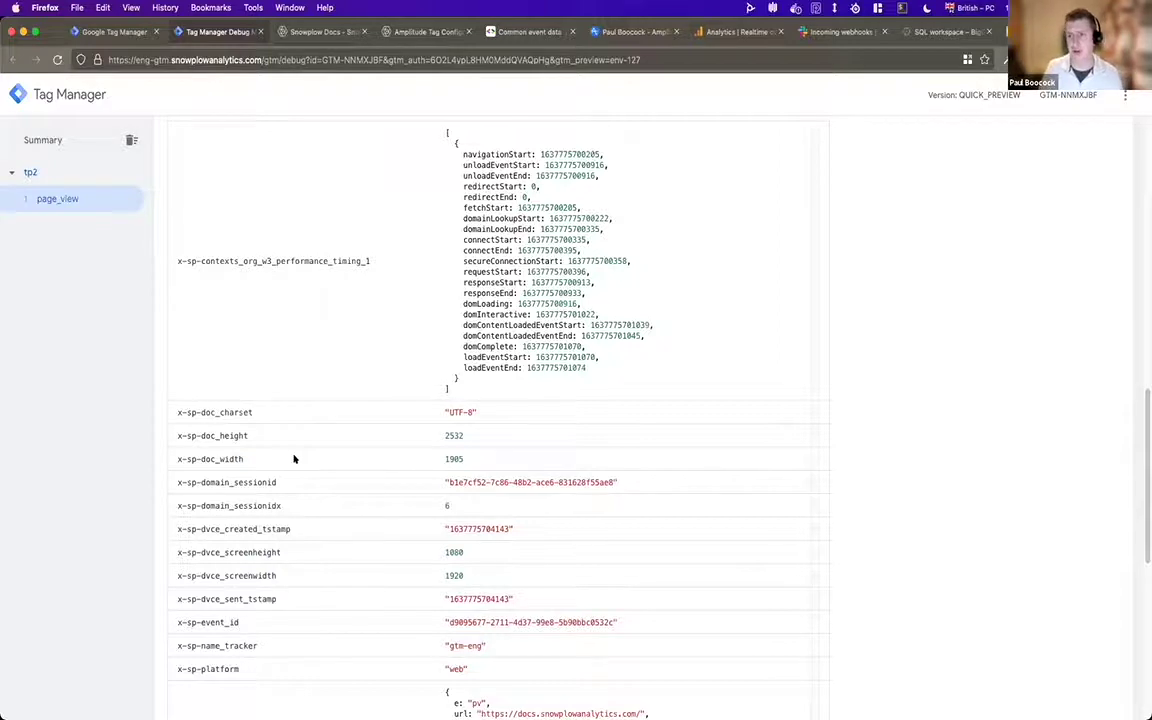
pyautogui.scroll(-2, 283, 591)
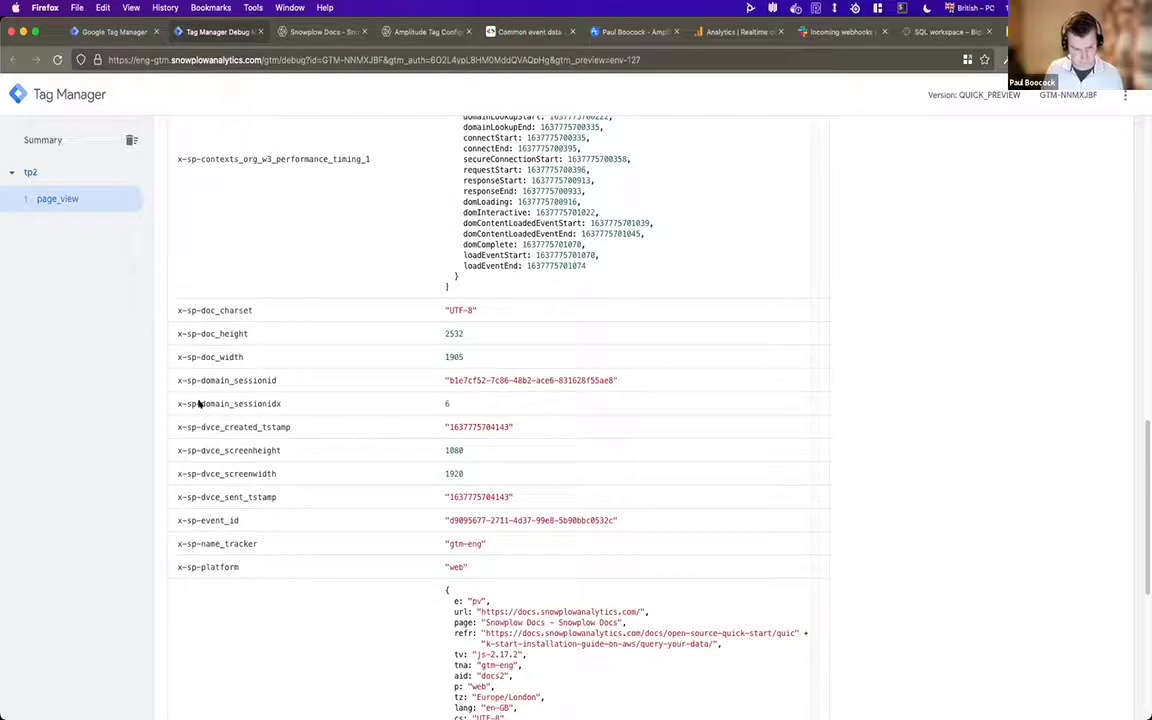
pyautogui.moveTo(201, 404); pyautogui.dragTo(290, 403)
pyautogui.moveTo(201, 381); pyautogui.dragTo(309, 381)
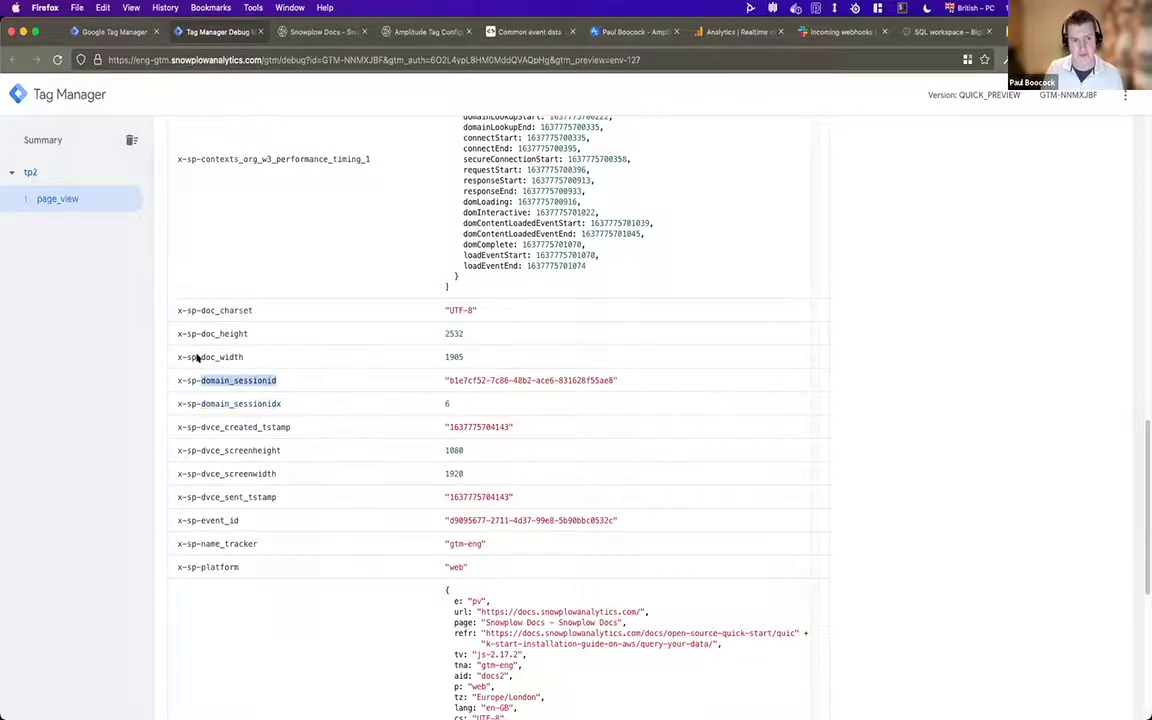
pyautogui.moveTo(201, 357); pyautogui.dragTo(265, 362)
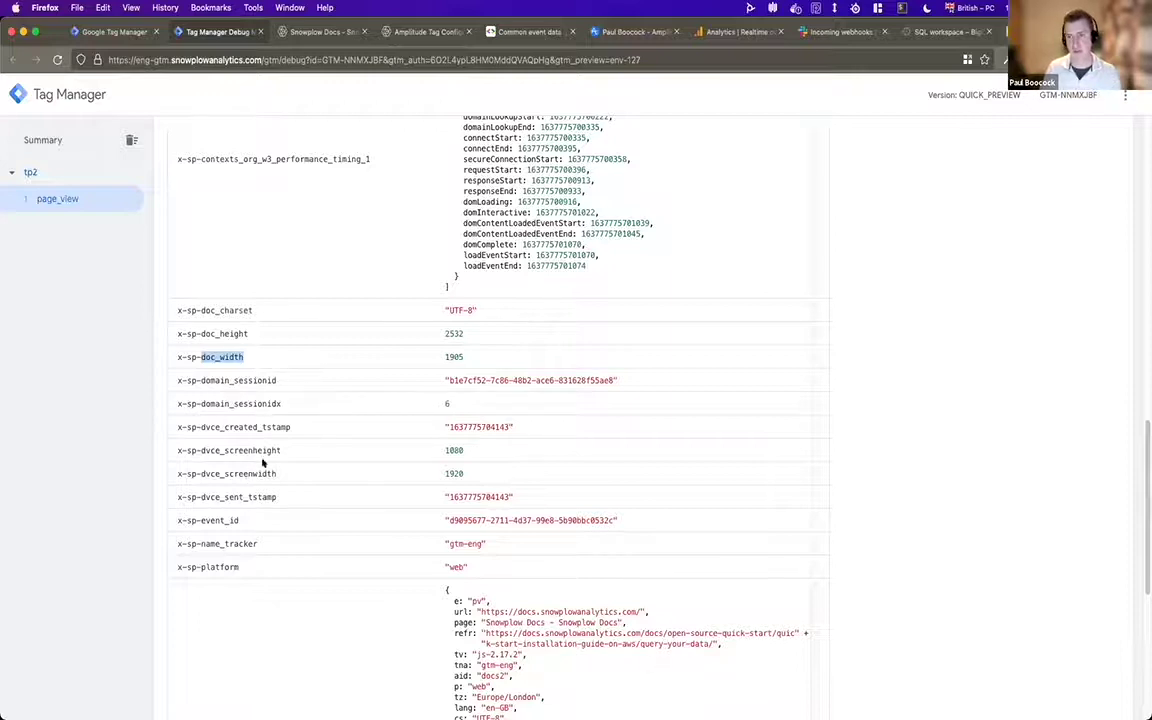
pyautogui.hotkey('ctrl', 'Tab')
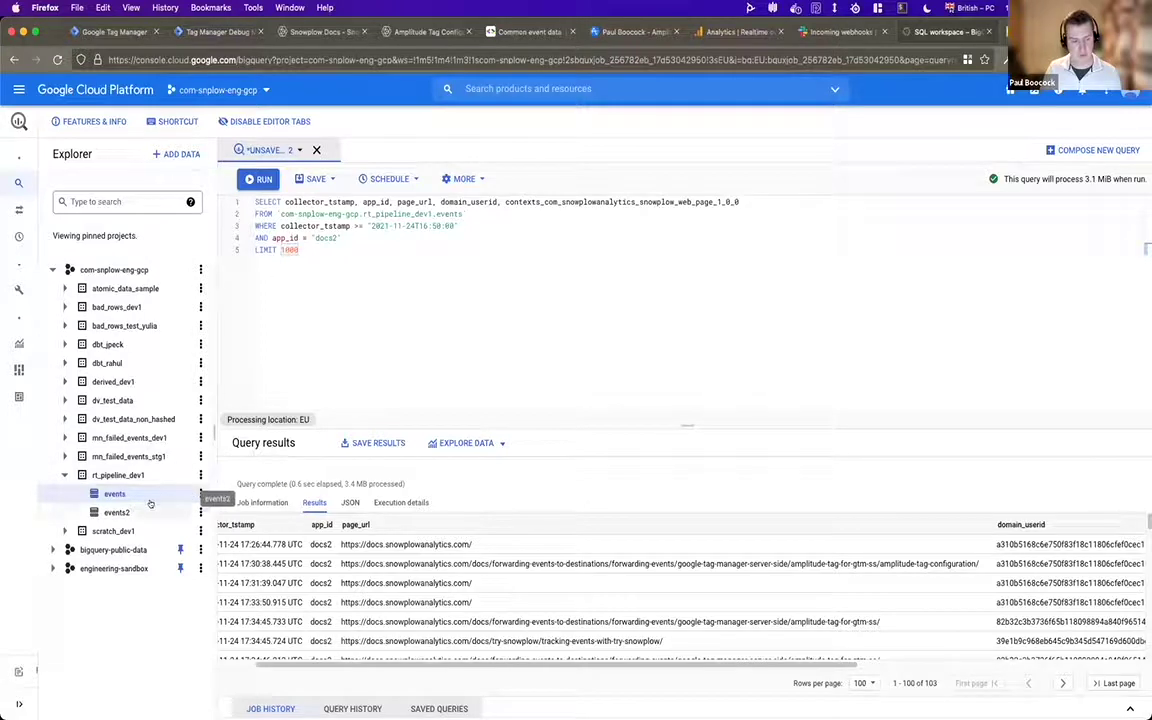
# Review the rt_pipeline_dev1 events2 schema's contexts and unstruct_event columns, then return to Tag Manager Templates.
pyautogui.click(145, 510)
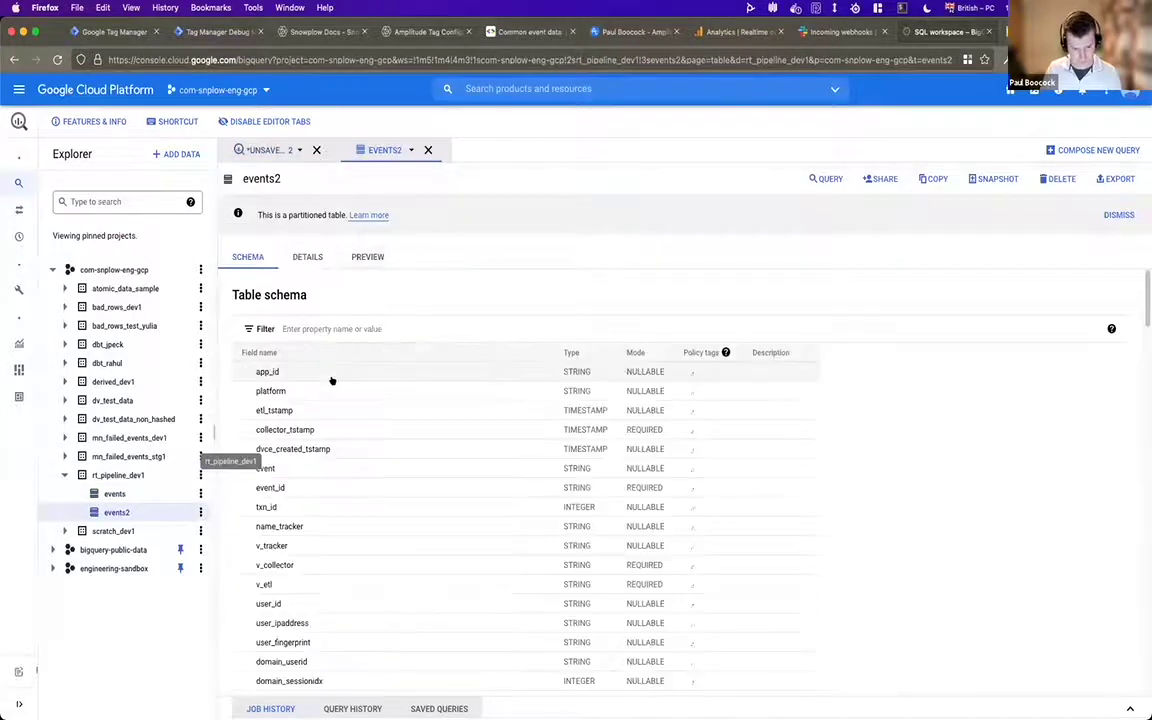
pyautogui.scroll(-3, 348, 493)
pyautogui.scroll(-10, 348, 493)
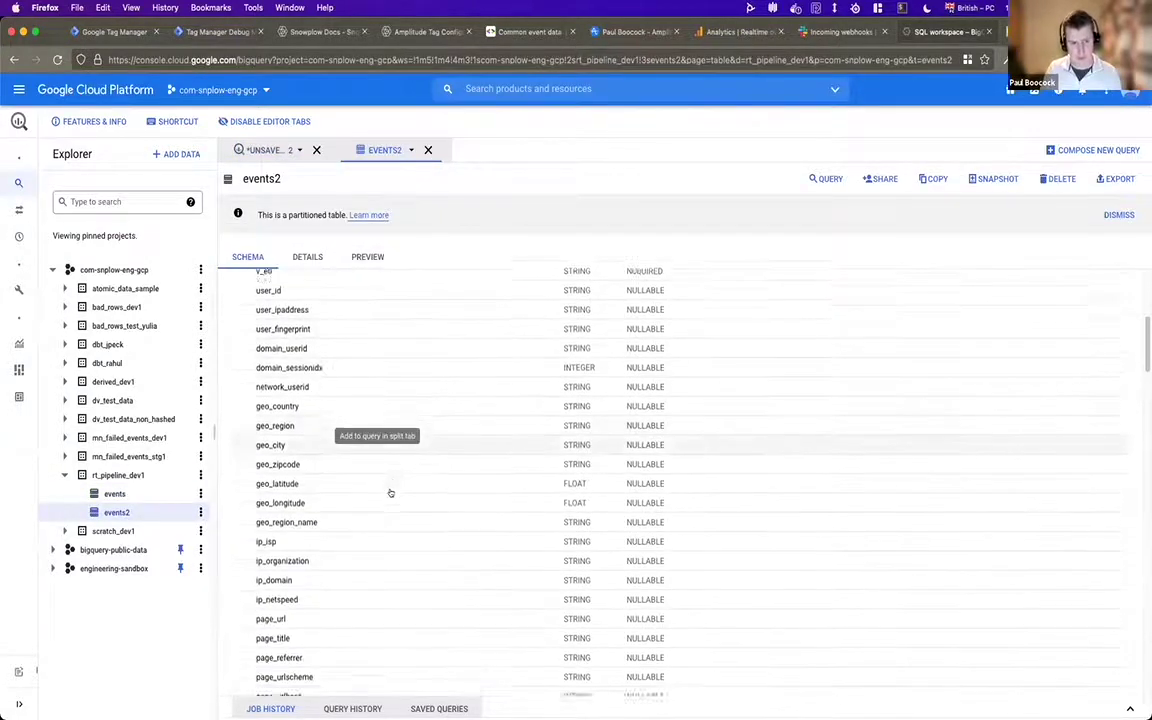
pyautogui.scroll(-10, 390, 466)
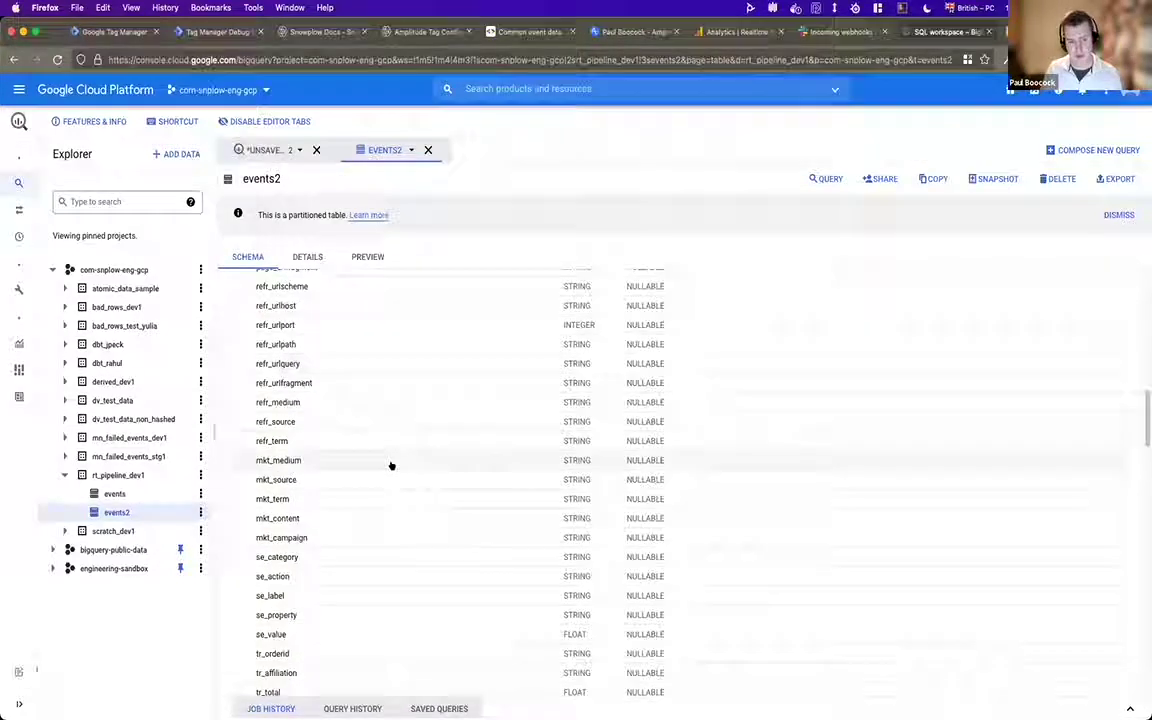
pyautogui.scroll(-10, 390, 466)
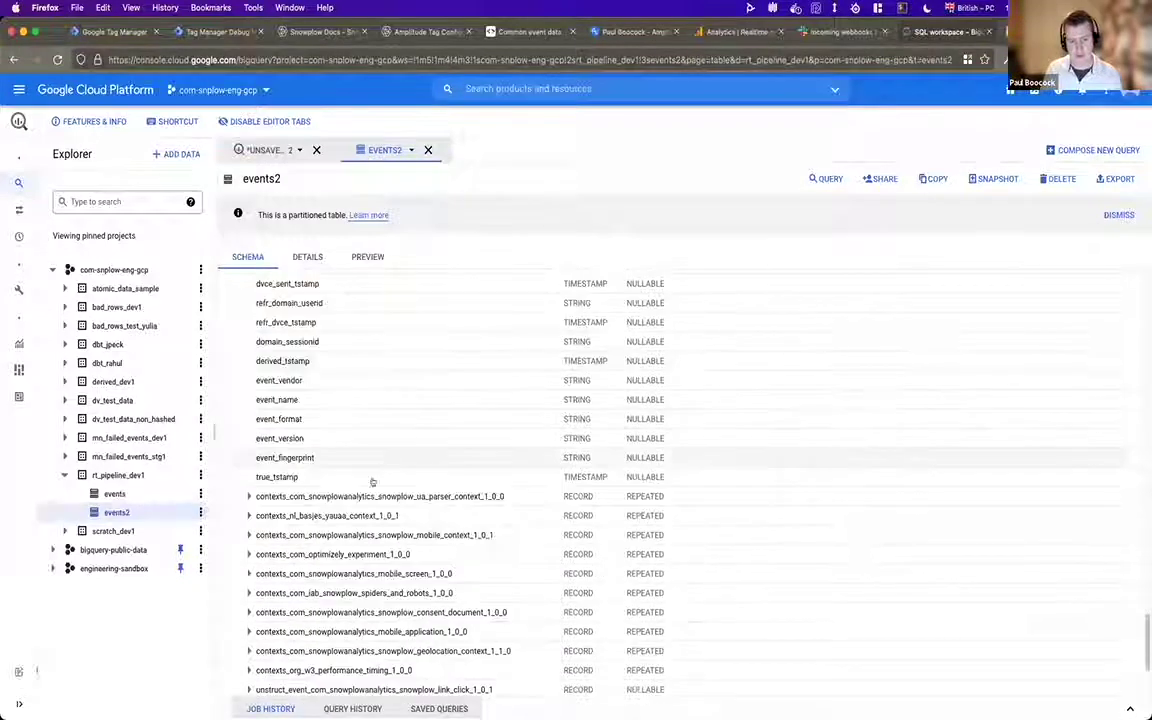
pyautogui.scroll(-2, 373, 641)
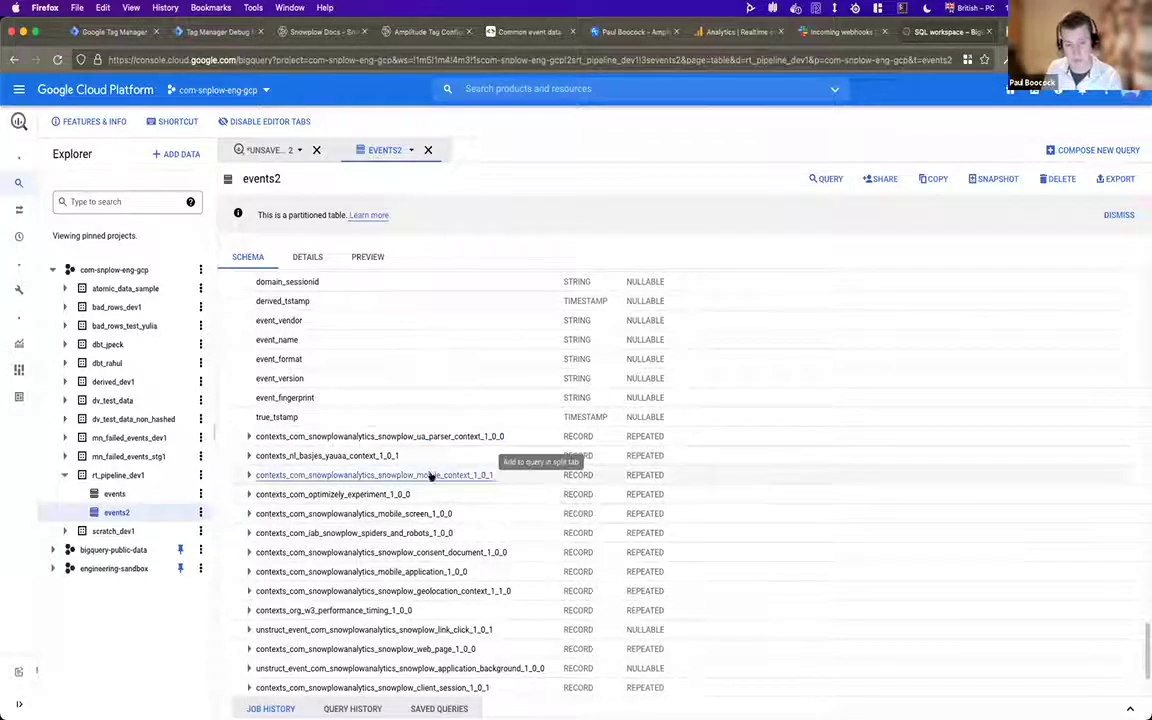
pyautogui.scroll(-2, 500, 533)
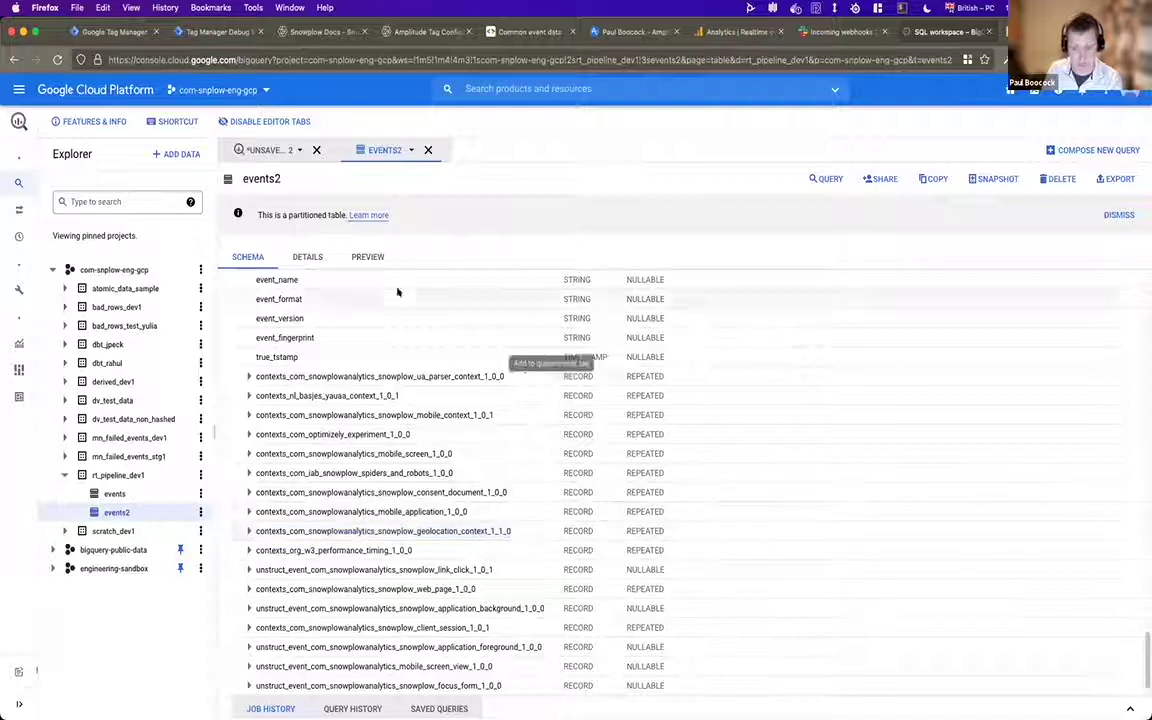
pyautogui.click(116, 30)
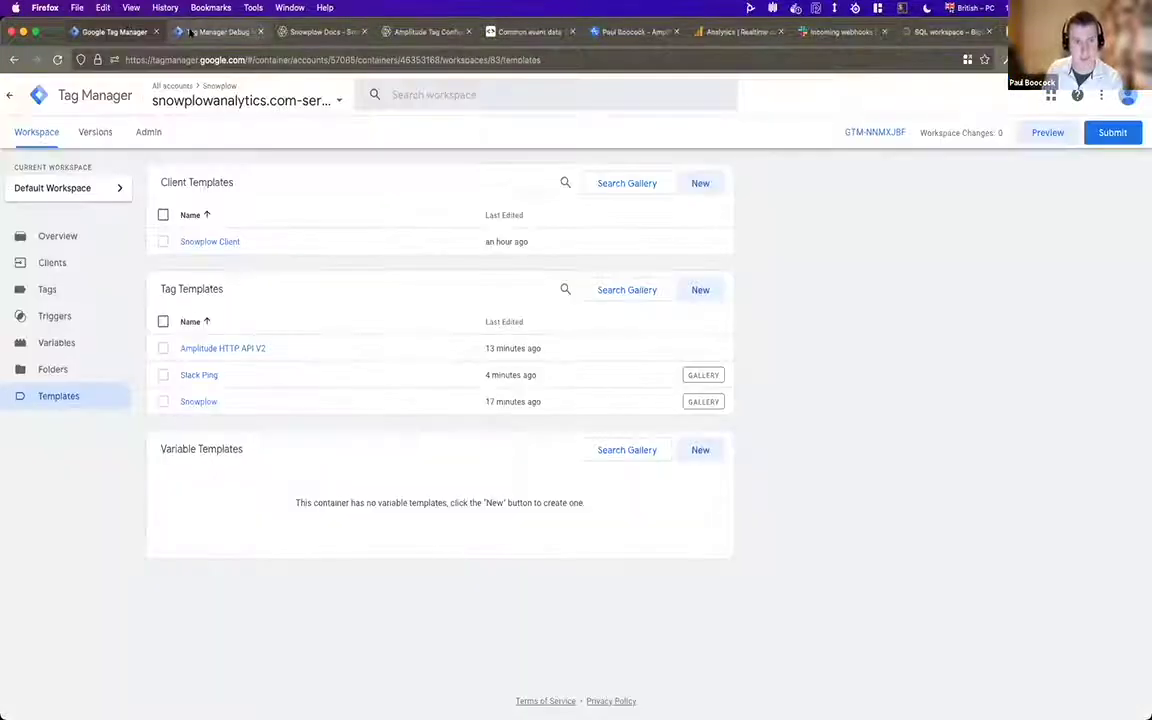